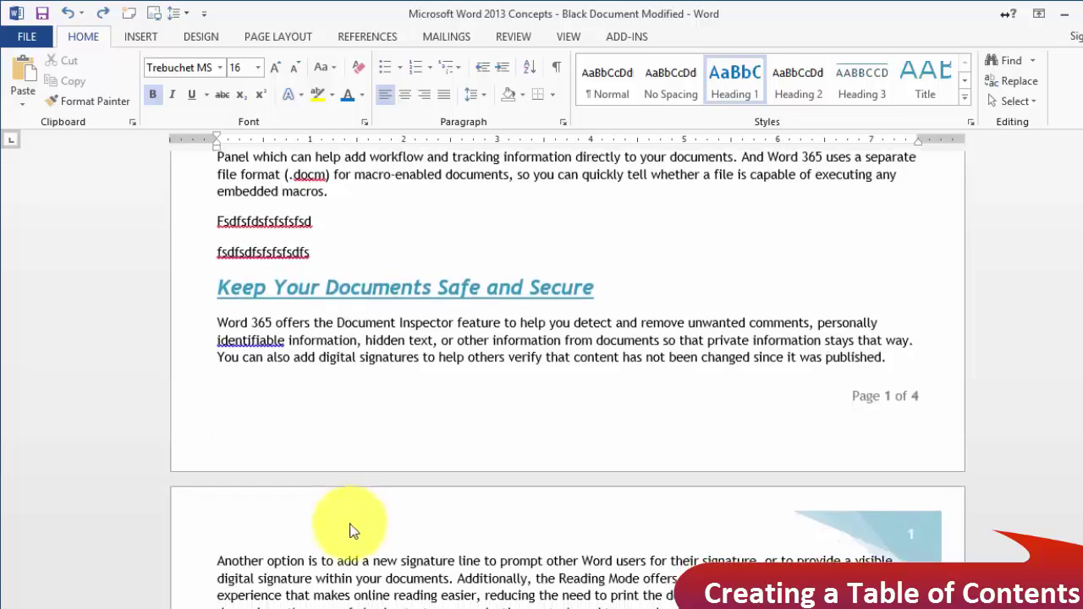
Review the section titles across the pages, back to the cover page, to see which ones need heading styles.
{"action": "scroll", "coordinate": [348, 529], "scroll_direction": "down", "scroll_amount": 10}
{"action": "scroll", "coordinate": [356, 516], "scroll_direction": "up", "scroll_amount": 10}
{"action": "scroll", "coordinate": [401, 359], "scroll_direction": "up", "scroll_amount": 15}
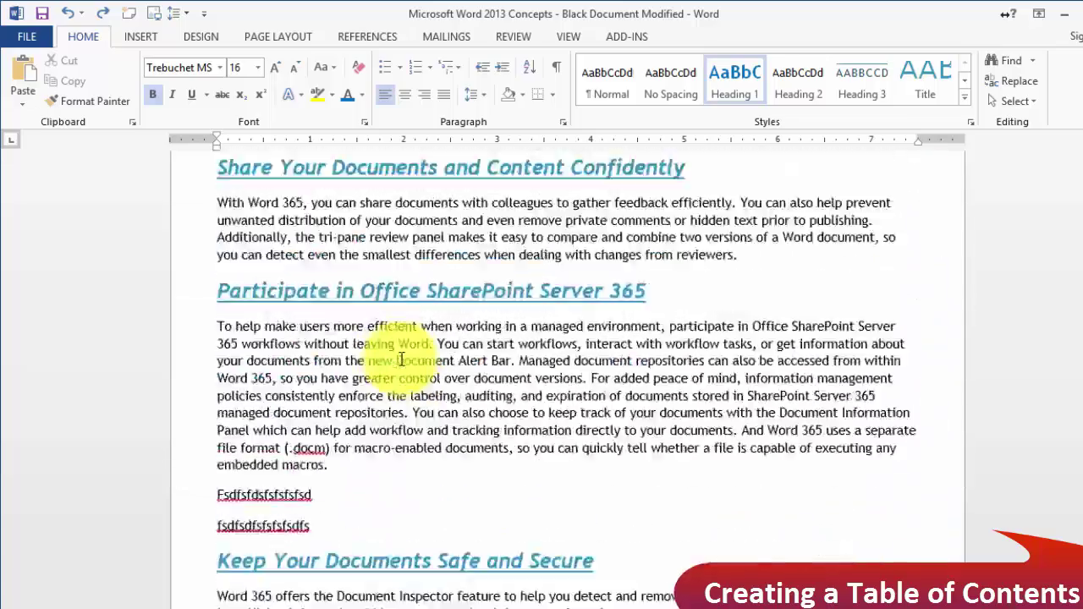
{"action": "scroll", "coordinate": [401, 359], "scroll_direction": "up", "scroll_amount": 3}
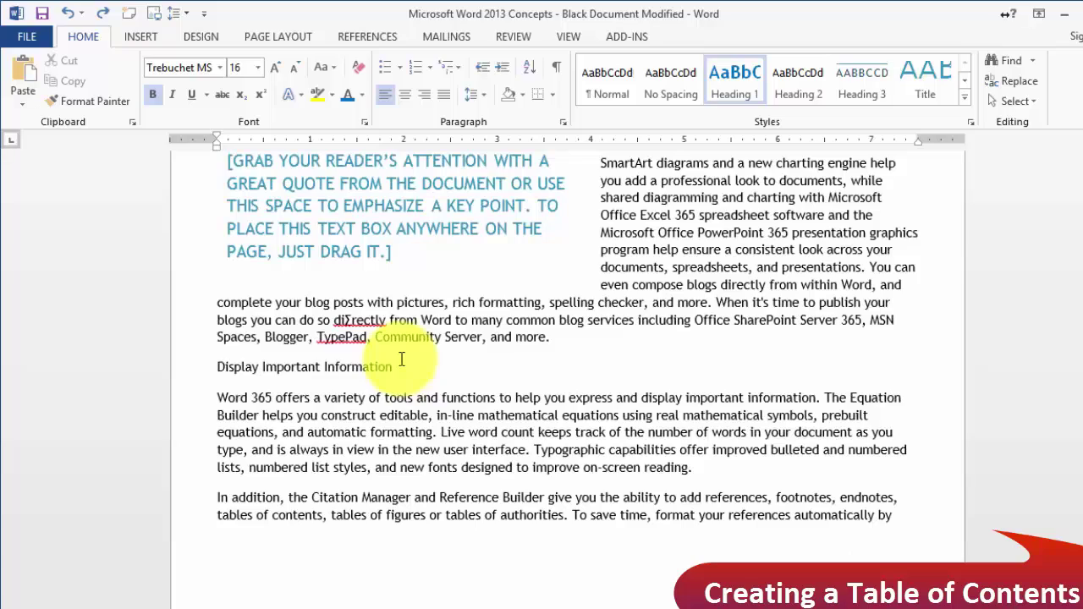
{"action": "scroll", "coordinate": [363, 397], "scroll_direction": "up", "scroll_amount": 15}
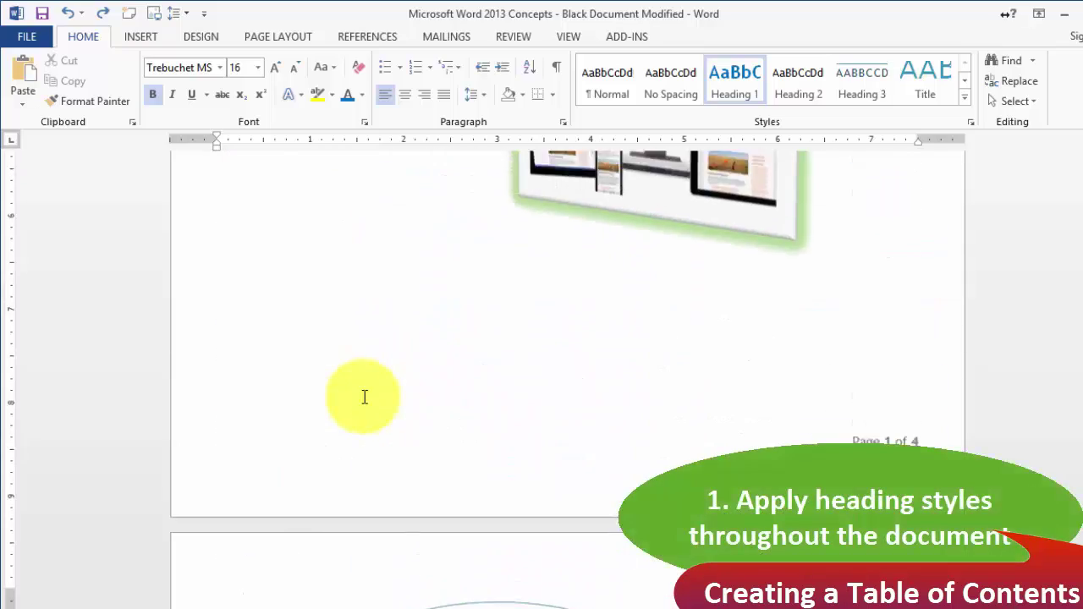
{"action": "scroll", "coordinate": [365, 396], "scroll_direction": "up", "scroll_amount": 20}
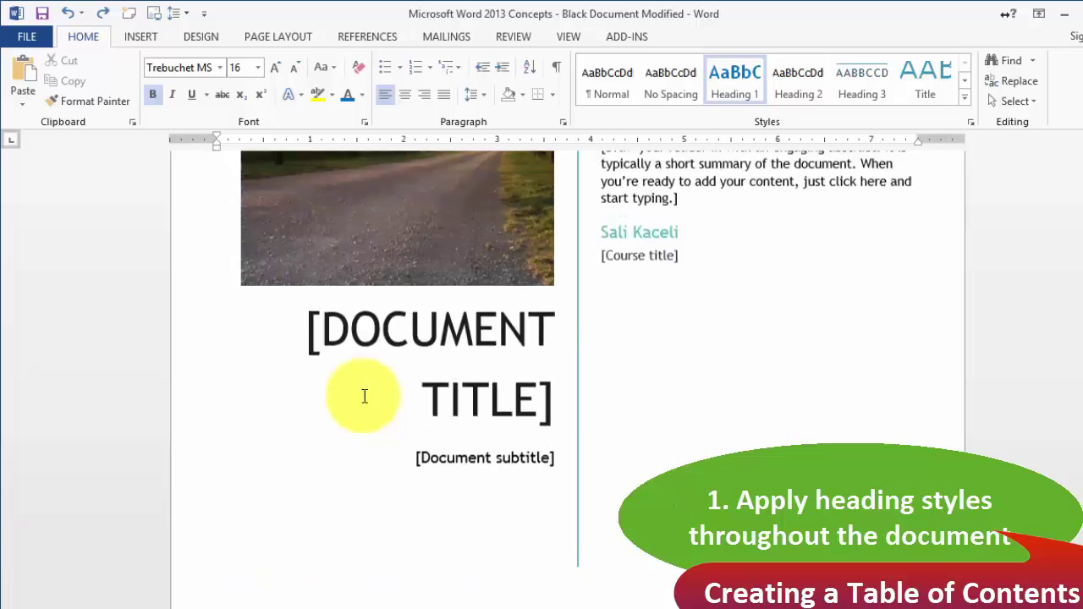
{"action": "scroll", "coordinate": [462, 564], "scroll_direction": "down", "scroll_amount": 10}
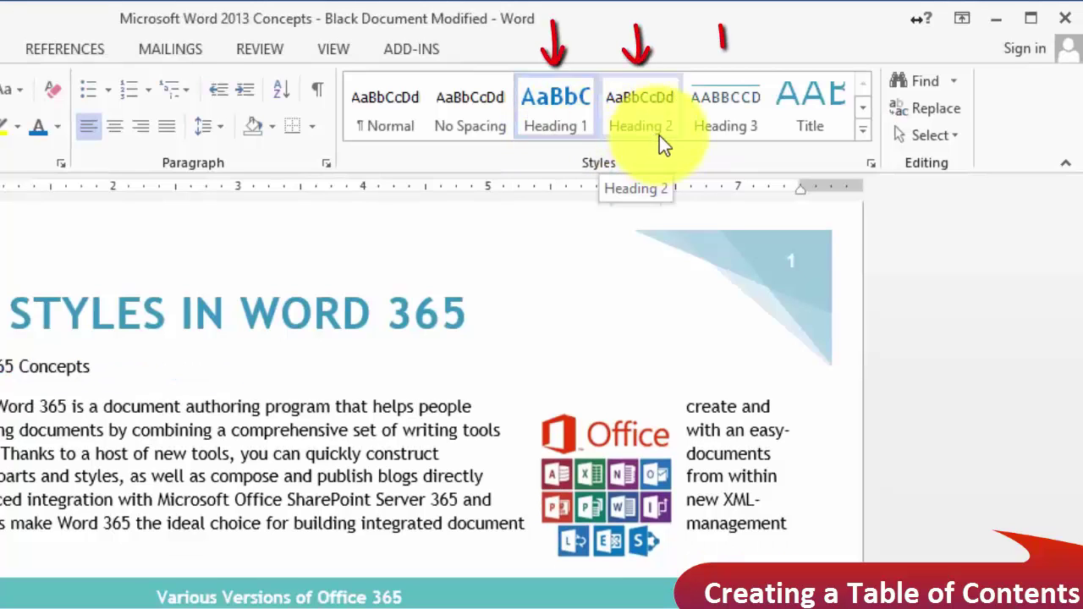
Apply the Heading 1 style to "Microsoft Word 365 Concepts" and "Gather Information, Create Documents, and Communicate Effectively".
{"action": "left_click", "coordinate": [659, 135]}
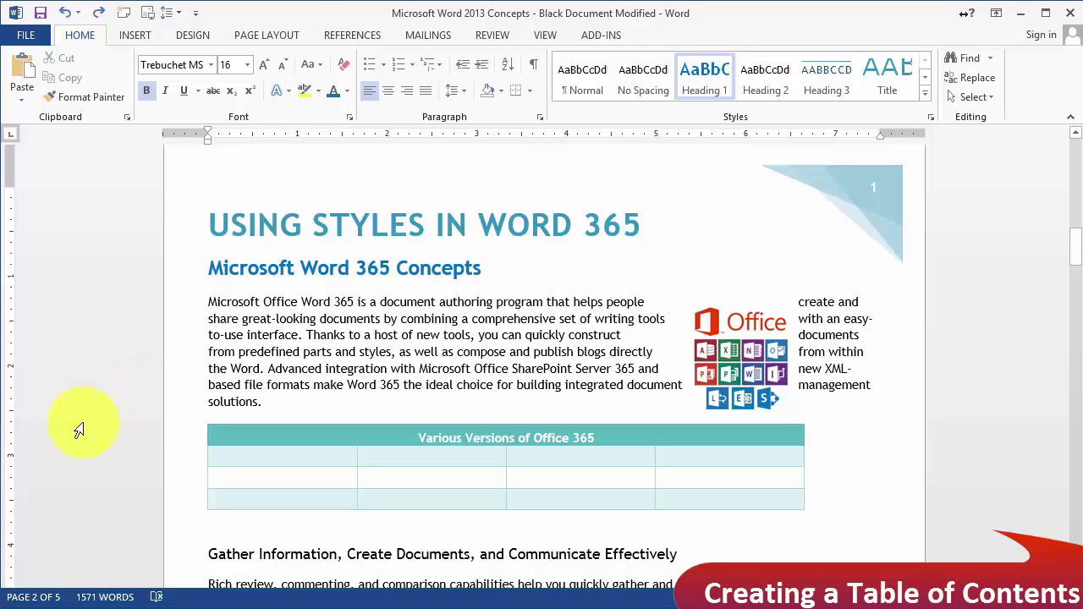
{"action": "left_click", "coordinate": [288, 330]}
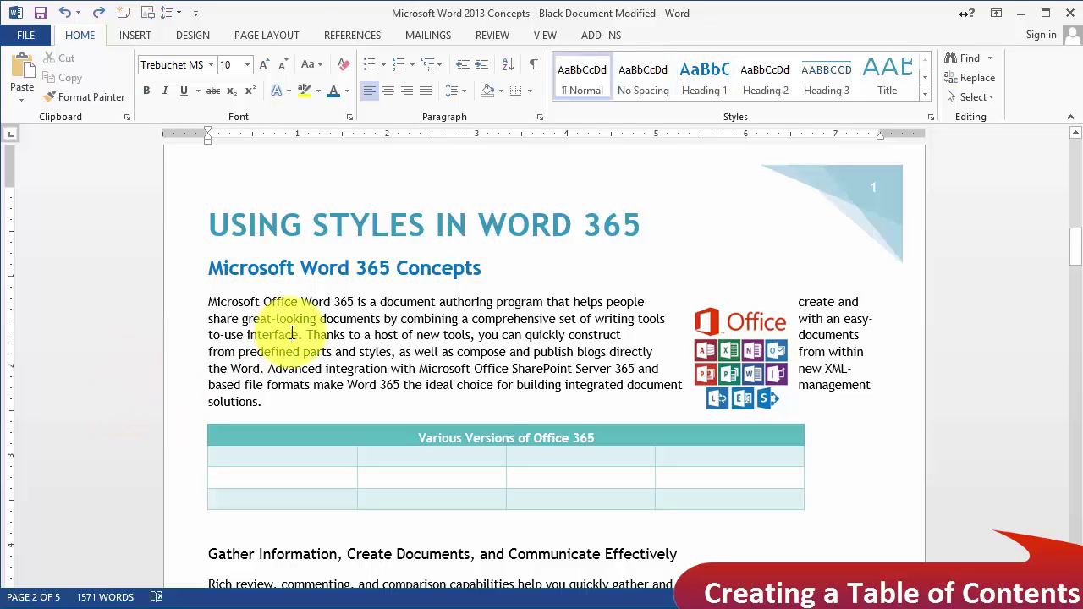
{"action": "left_click", "coordinate": [181, 282]}
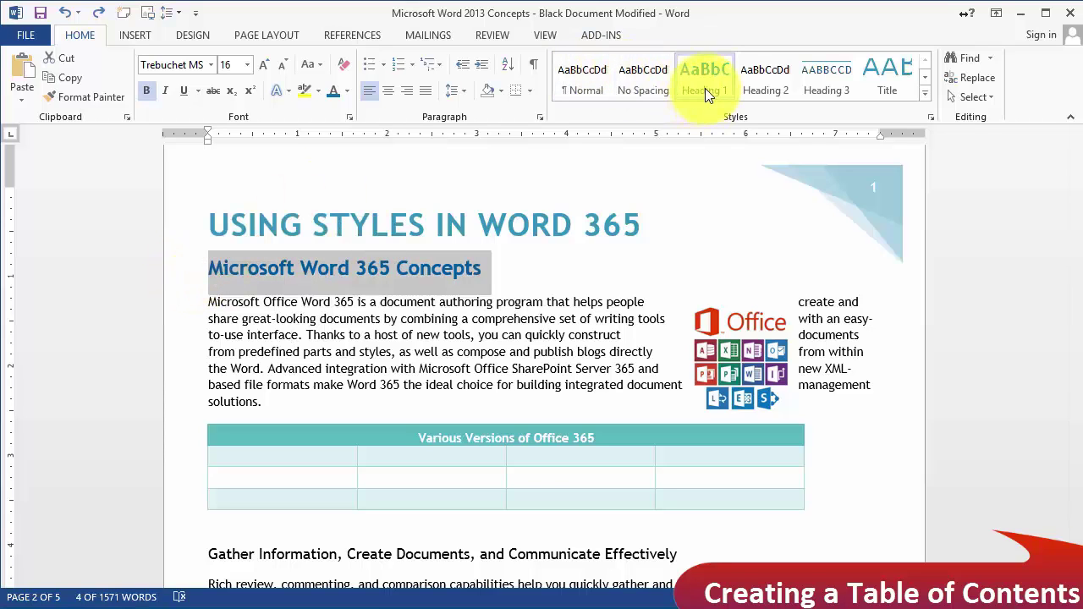
{"action": "left_click", "coordinate": [535, 340]}
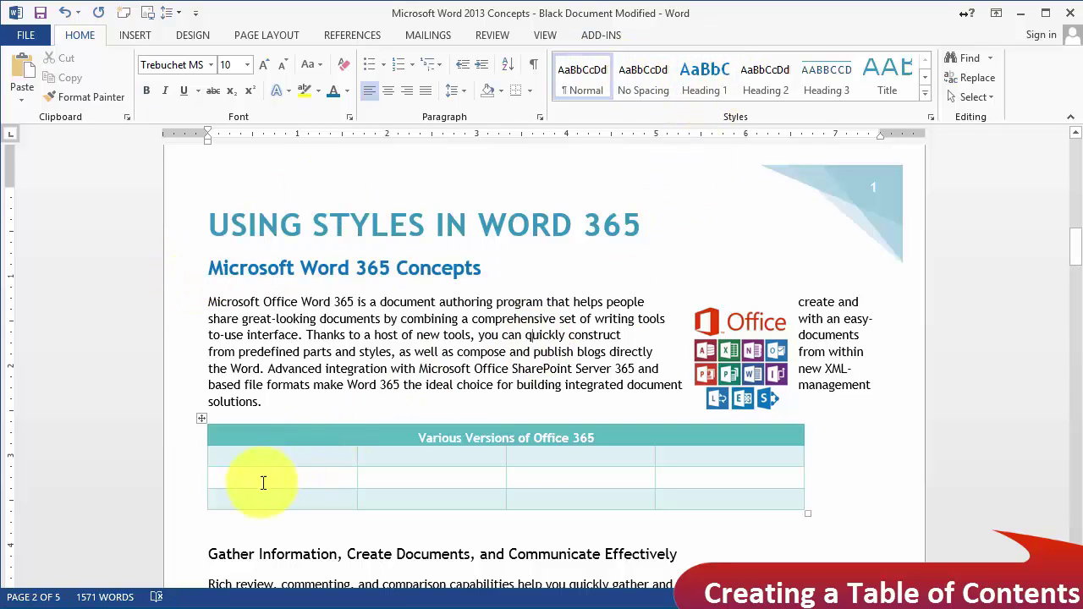
{"action": "left_click", "coordinate": [192, 564]}
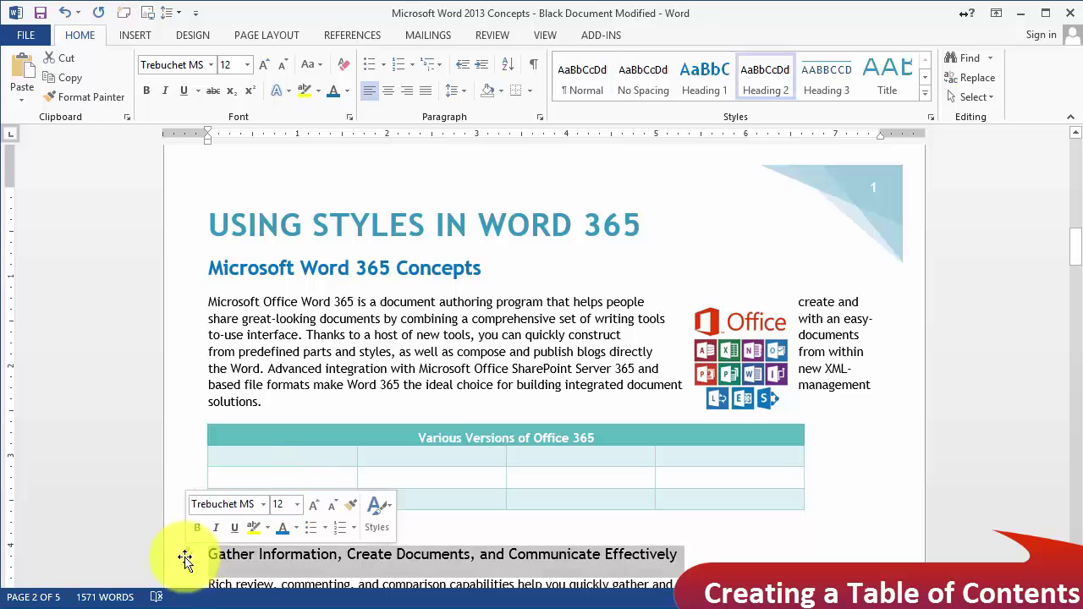
{"action": "left_click", "coordinate": [706, 75]}
Apply the Heading 2 style to the "Display Important Information" title below the pull quote.
{"action": "scroll", "coordinate": [496, 415], "scroll_direction": "down", "scroll_amount": 10}
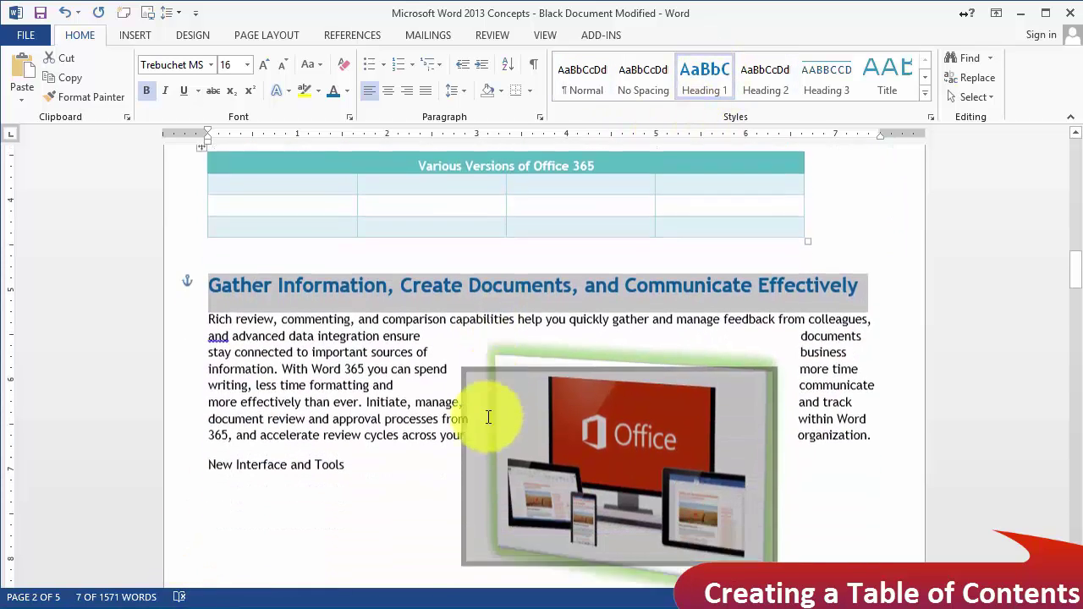
{"action": "scroll", "coordinate": [427, 418], "scroll_direction": "down", "scroll_amount": 15}
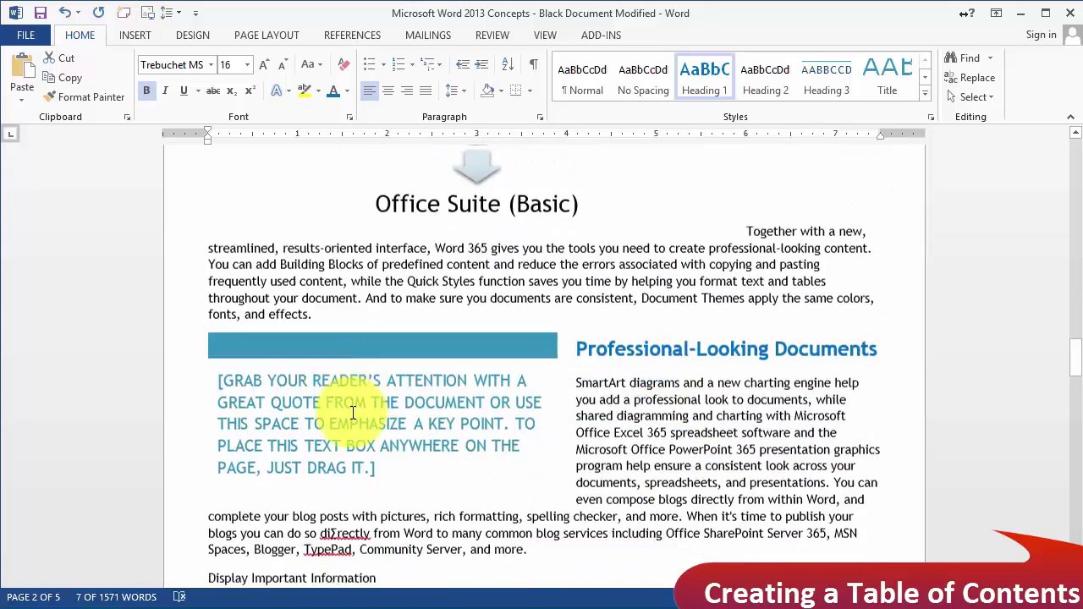
{"action": "scroll", "coordinate": [245, 353], "scroll_direction": "down", "scroll_amount": 5}
{"action": "scroll", "coordinate": [242, 380], "scroll_direction": "up", "scroll_amount": 4}
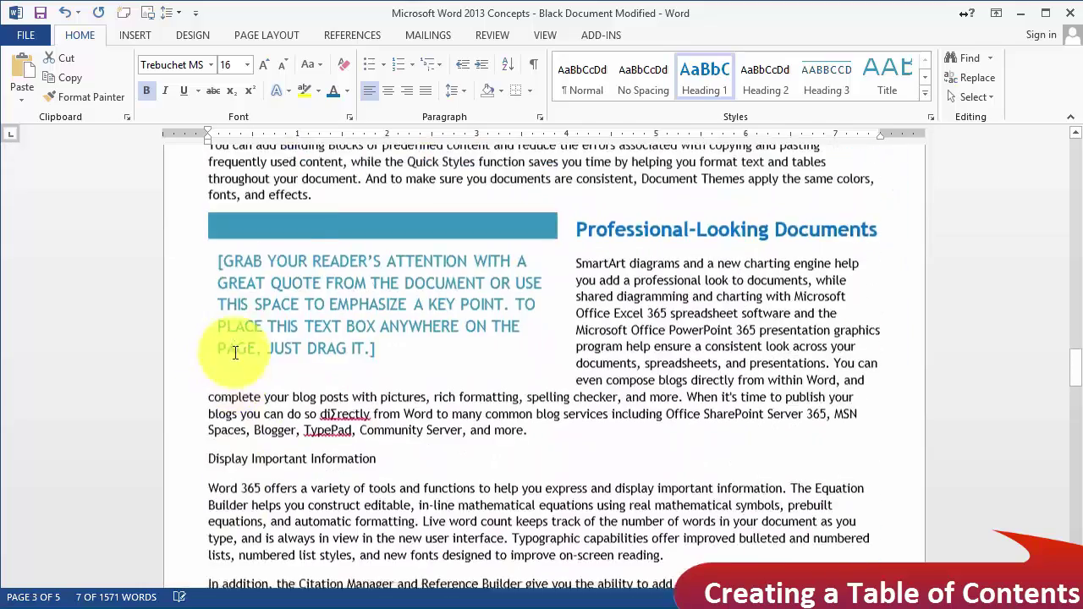
{"action": "scroll", "coordinate": [198, 412], "scroll_direction": "down", "scroll_amount": 1}
{"action": "left_click", "coordinate": [175, 440]}
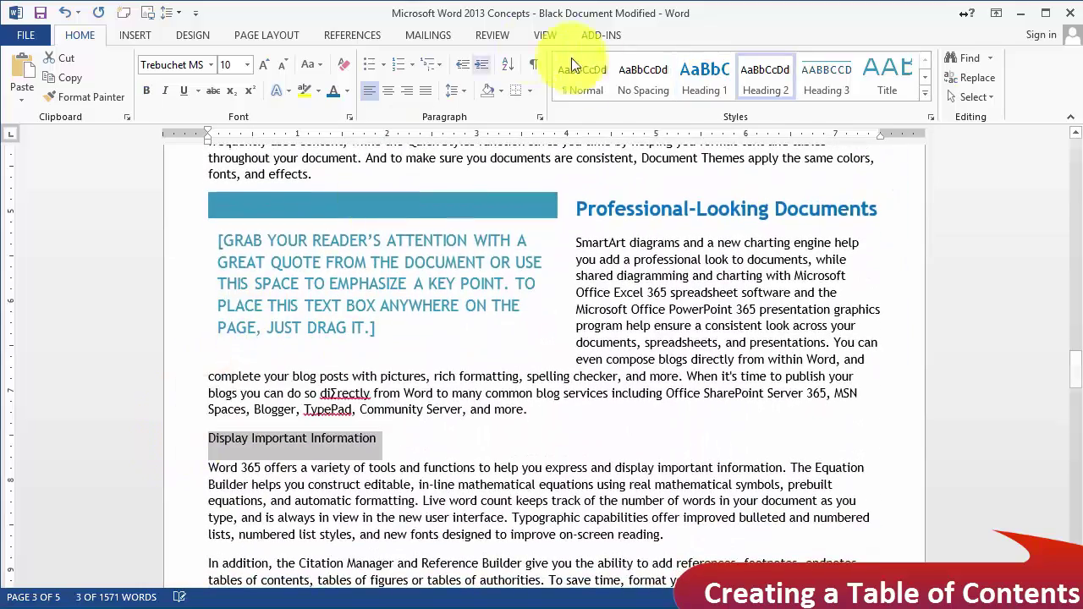
{"action": "left_click", "coordinate": [759, 91]}
Apply the Heading 2 style to the "Editing and Reviewing Tools" title on the following page.
{"action": "scroll", "coordinate": [296, 207], "scroll_direction": "down", "scroll_amount": 6}
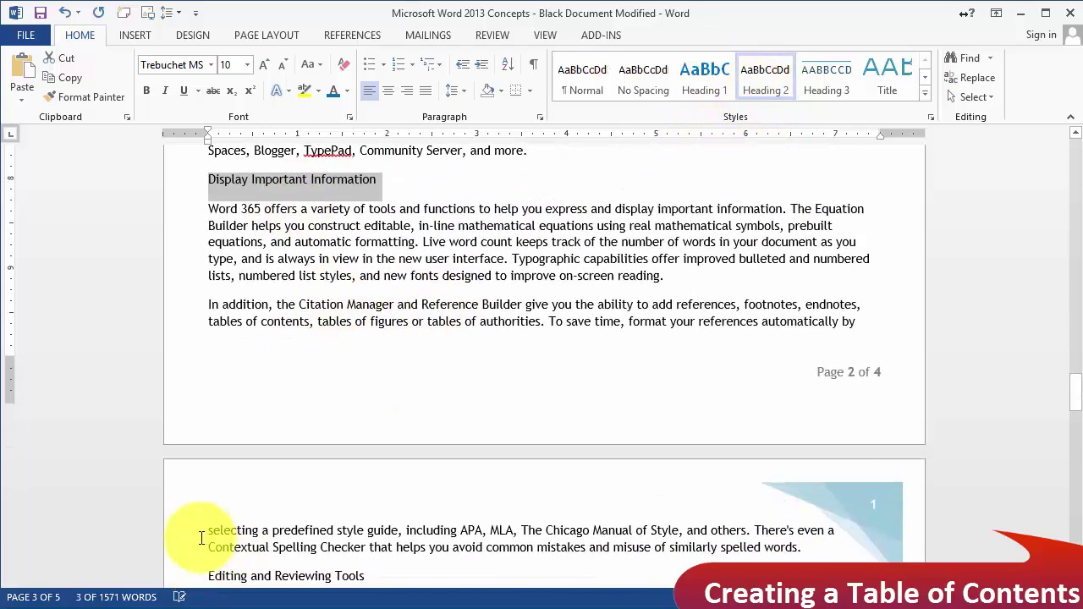
{"action": "scroll", "coordinate": [203, 537], "scroll_direction": "down", "scroll_amount": 1}
{"action": "left_click", "coordinate": [171, 533]}
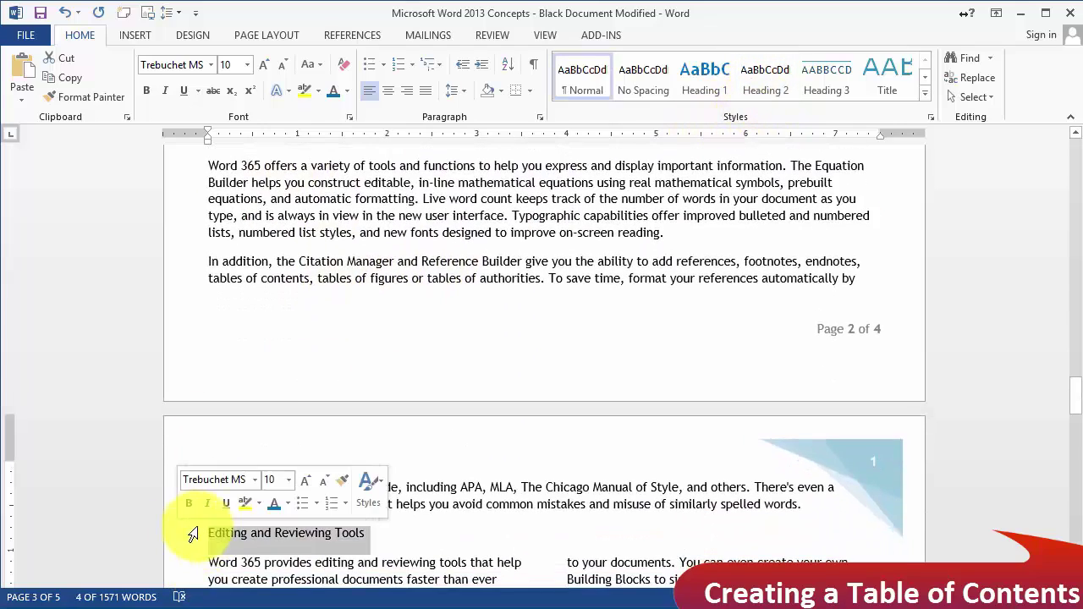
{"action": "left_click", "coordinate": [765, 76]}
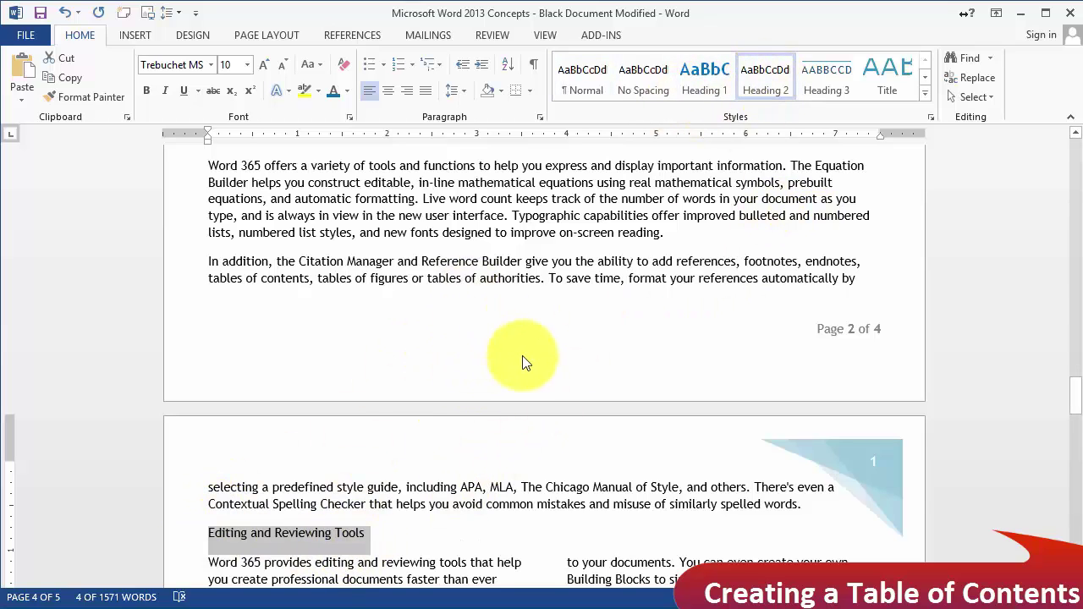
Enlarge the font size of the "Editing and Reviewing Tools" heading to 20.
{"action": "scroll", "coordinate": [507, 364], "scroll_direction": "up", "scroll_amount": 2}
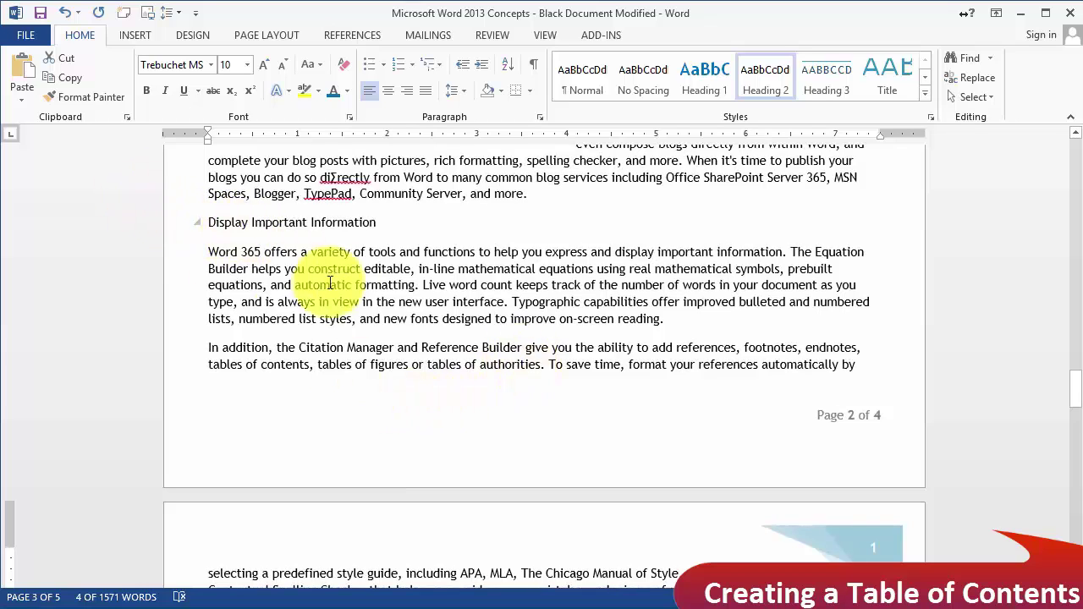
{"action": "scroll", "coordinate": [339, 279], "scroll_direction": "down", "scroll_amount": 3}
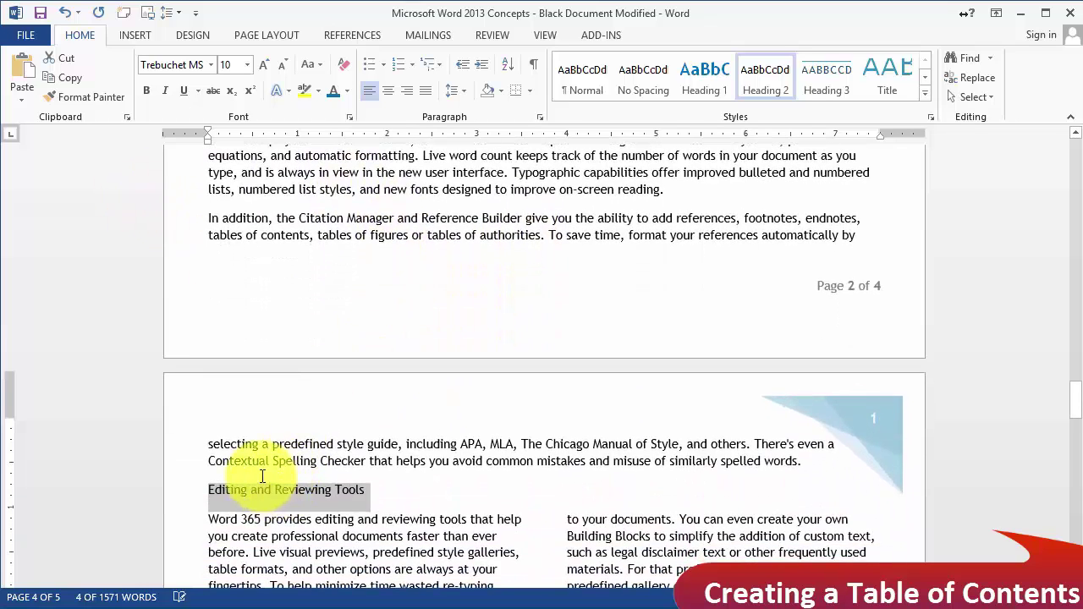
{"action": "left_click", "coordinate": [263, 65]}
{"action": "left_click", "coordinate": [263, 66]}
{"action": "left_click", "coordinate": [263, 66]}
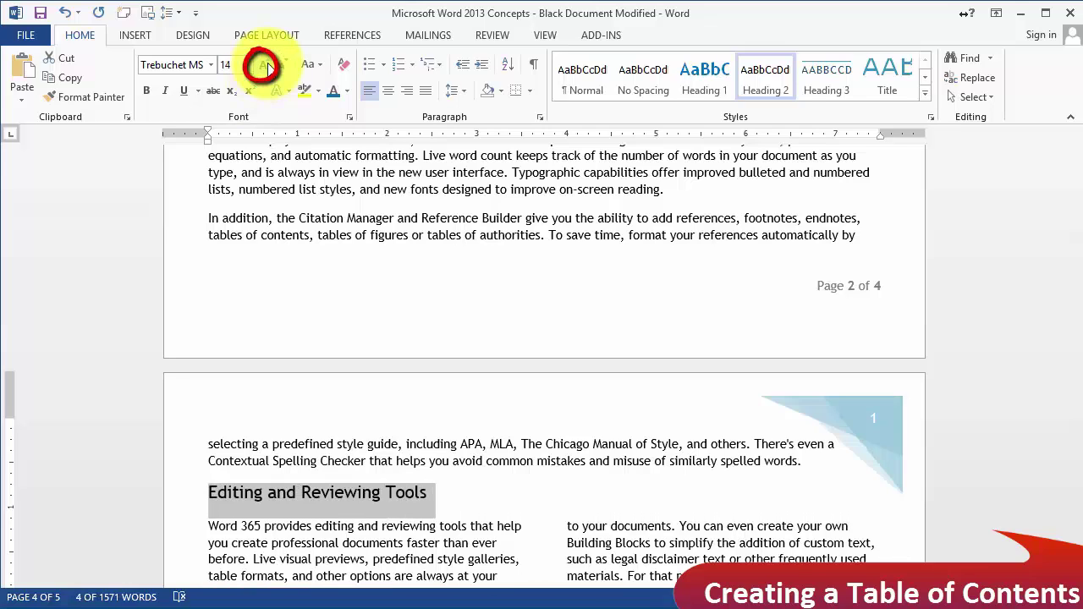
{"action": "left_click", "coordinate": [263, 66]}
{"action": "left_click", "coordinate": [263, 65]}
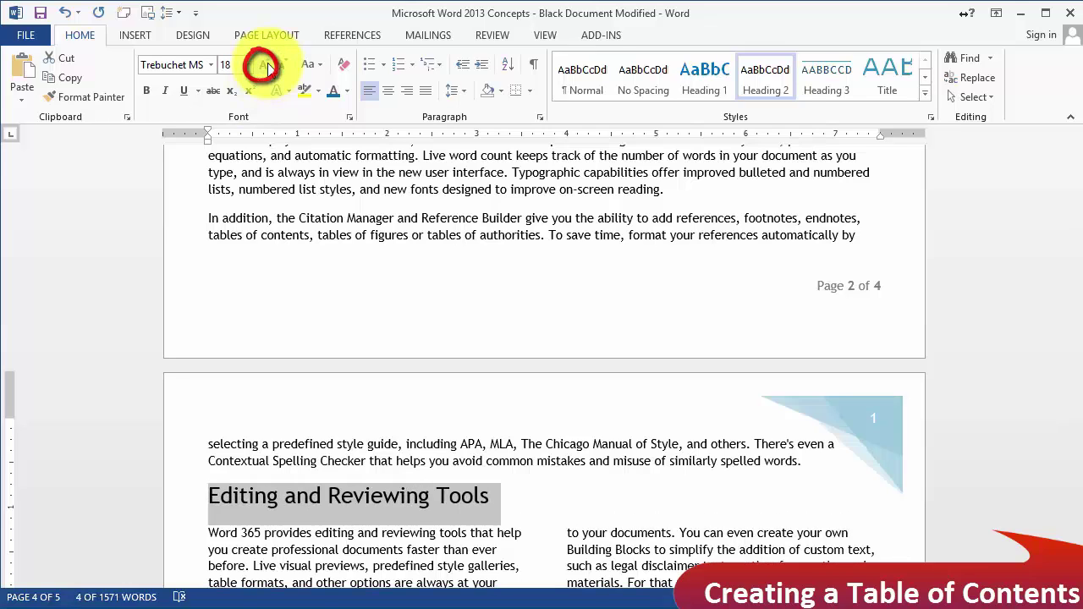
{"action": "left_click", "coordinate": [265, 65]}
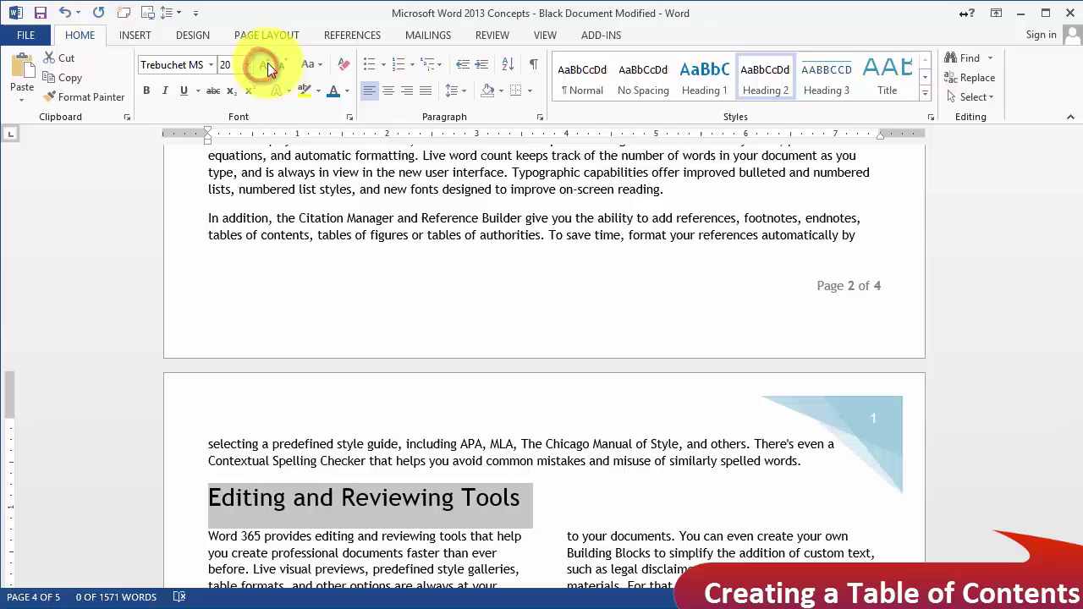
Update the Heading 2 style to match the formatting of the selected "Editing and Reviewing Tools" heading.
{"action": "right_click", "coordinate": [768, 85]}
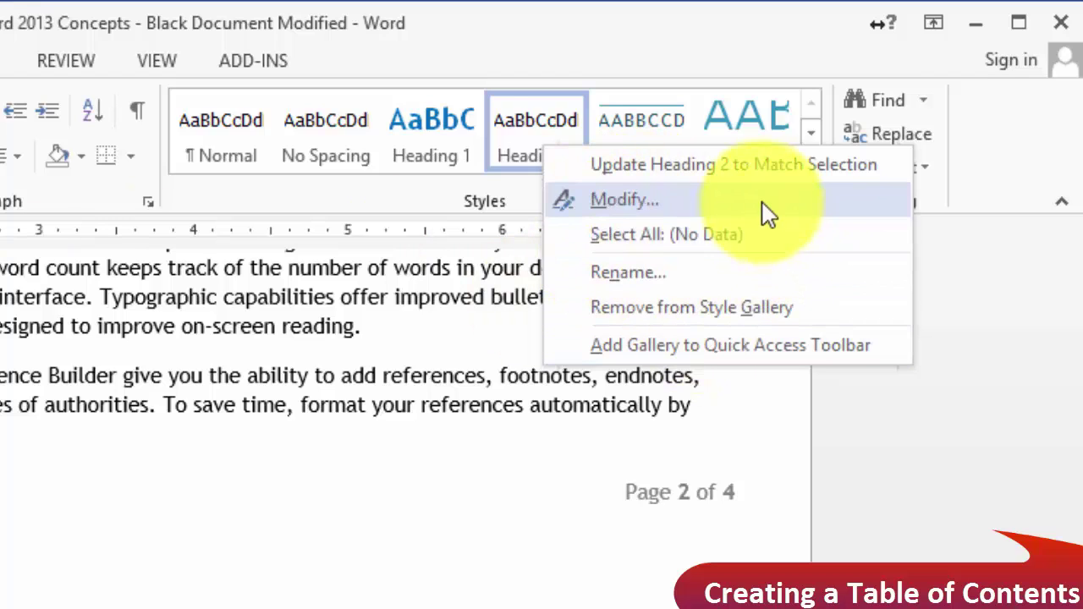
{"action": "left_click", "coordinate": [728, 165]}
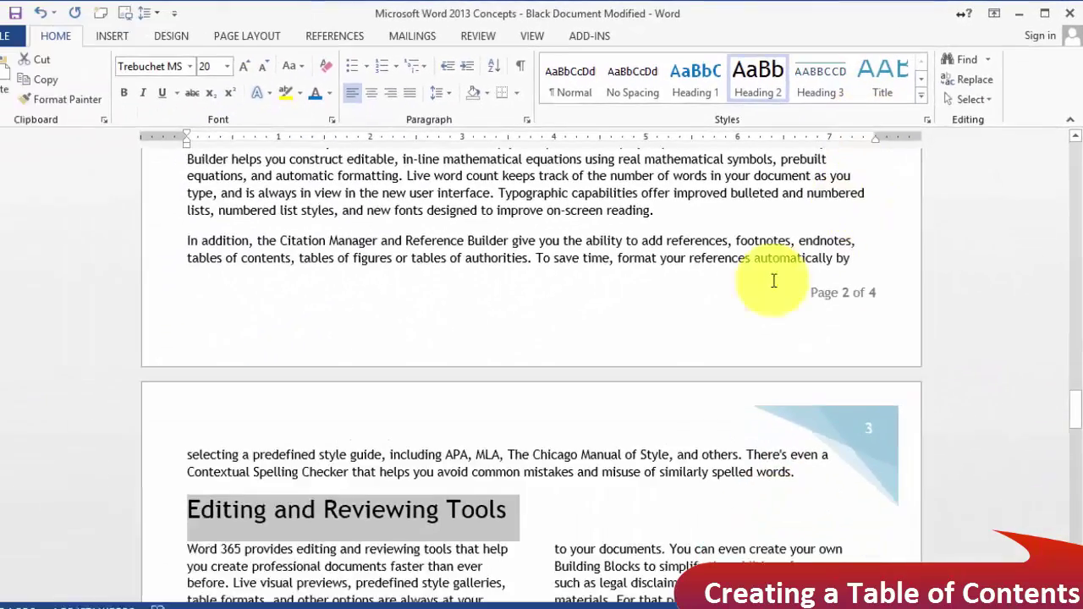
{"action": "scroll", "coordinate": [279, 206], "scroll_direction": "up", "scroll_amount": 2}
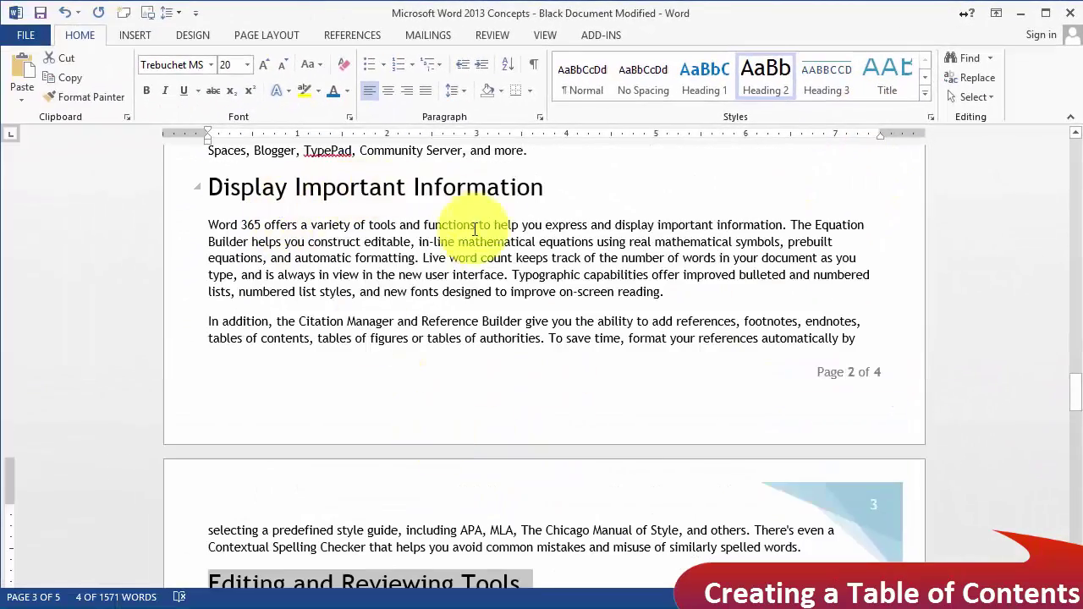
Apply Heading 1 to "High-Impact Graphics" and Heading 2 to "Share Your Documents and Content Confidently".
{"action": "scroll", "coordinate": [359, 360], "scroll_direction": "down", "scroll_amount": 4}
{"action": "scroll", "coordinate": [359, 360], "scroll_direction": "down", "scroll_amount": 6}
{"action": "left_click", "coordinate": [173, 305]}
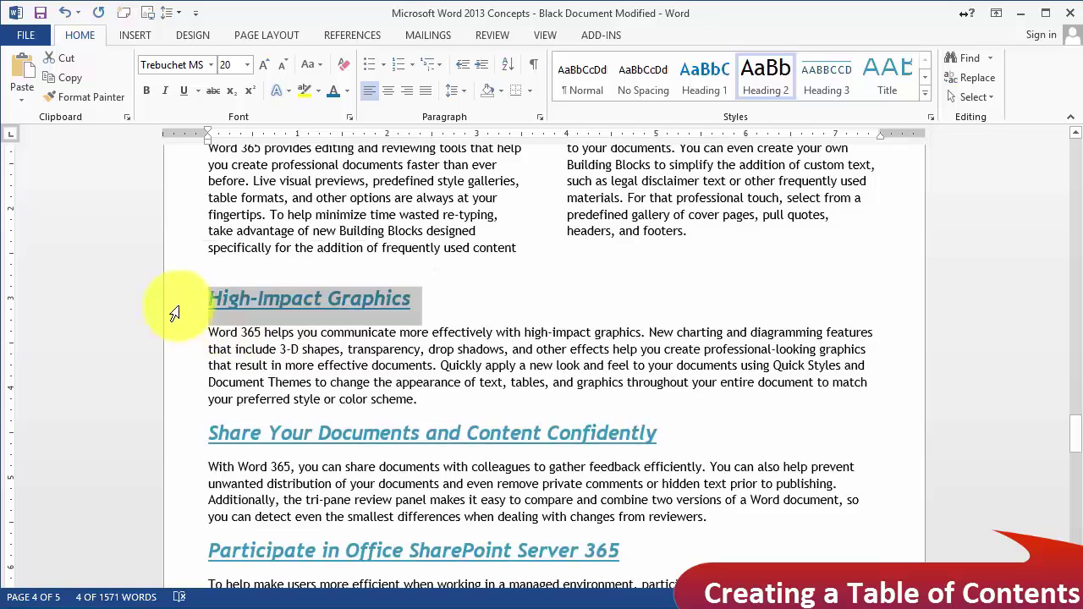
{"action": "left_click", "coordinate": [696, 92]}
{"action": "left_click", "coordinate": [173, 435]}
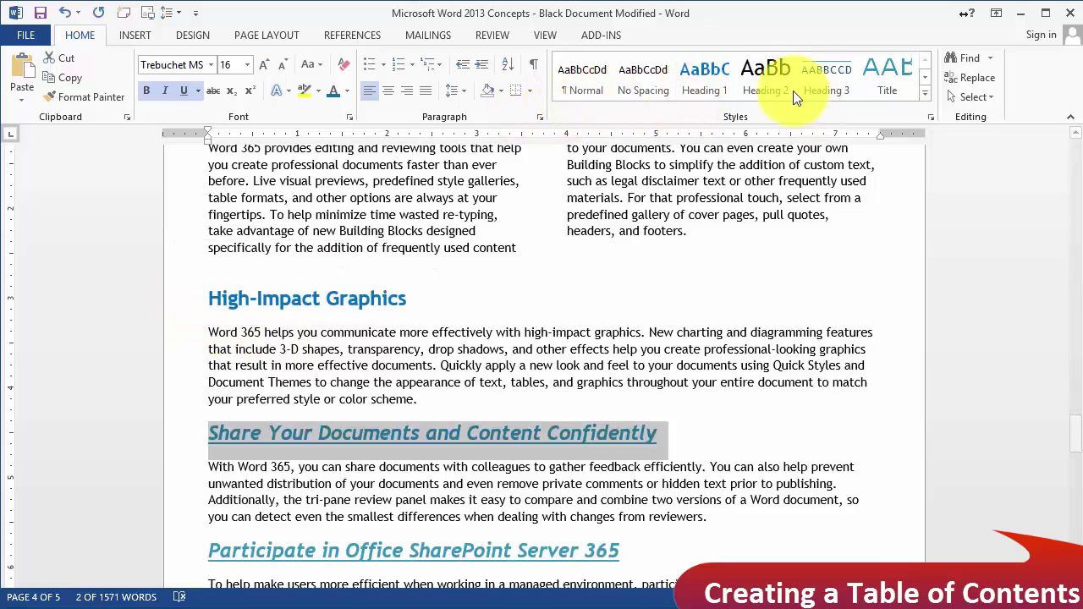
{"action": "left_click", "coordinate": [772, 89]}
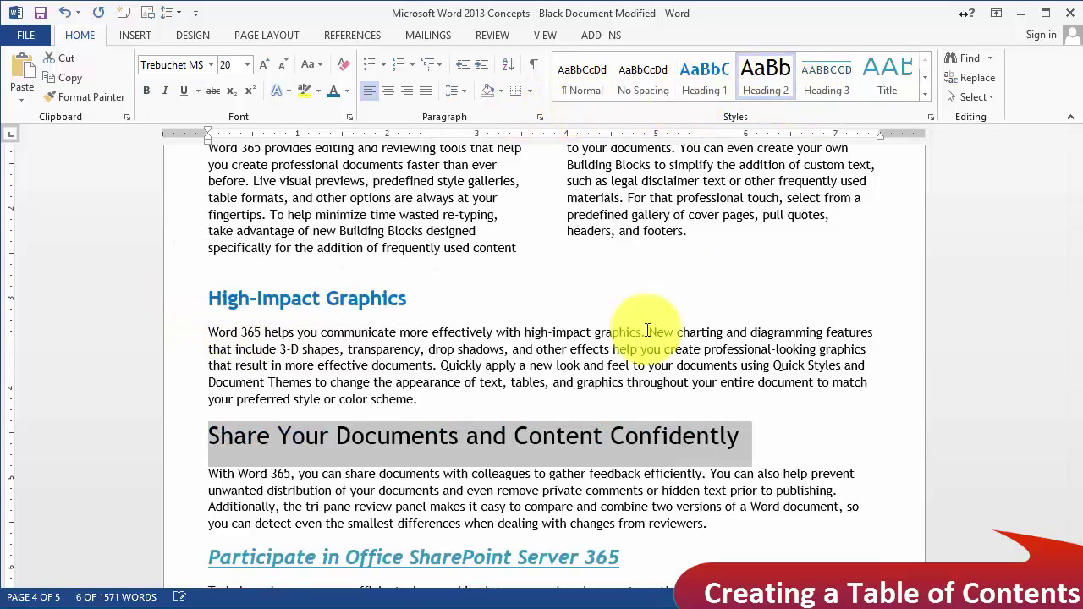
Apply the Heading 1 style to the "Participate in Office SharePoint Server 365" title.
{"action": "left_click", "coordinate": [176, 557]}
{"action": "left_click", "coordinate": [696, 81]}
{"action": "scroll", "coordinate": [477, 282], "scroll_direction": "down", "scroll_amount": 8}
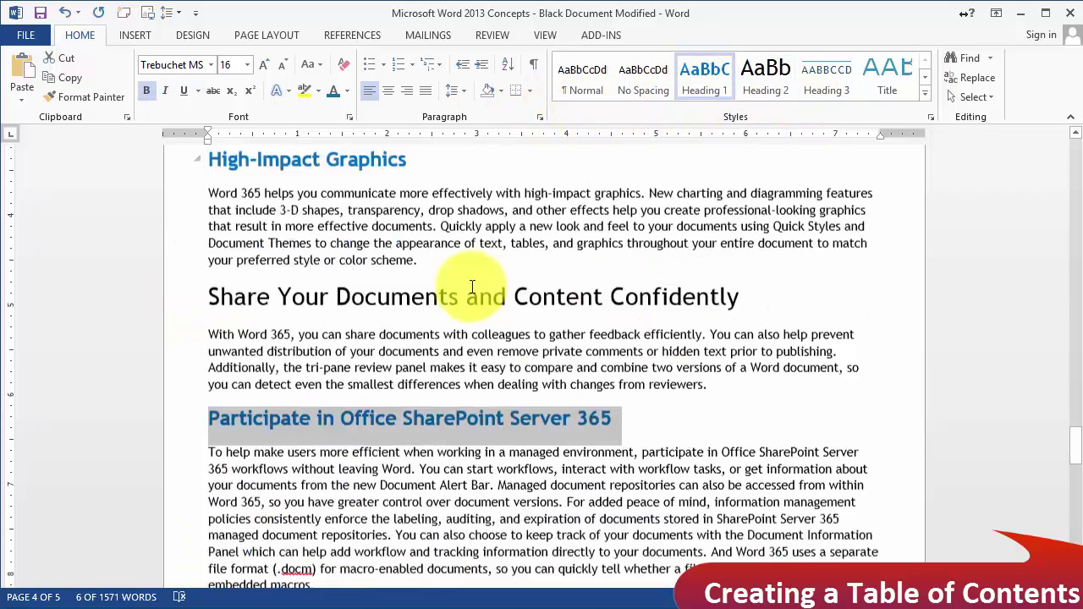
{"action": "left_click", "coordinate": [176, 432]}
Apply the Heading 2 style to "Convert Your Word Documents" and "Facilitate Important Business Processes".
{"action": "scroll", "coordinate": [377, 366], "scroll_direction": "down", "scroll_amount": 9}
{"action": "left_click", "coordinate": [176, 351]}
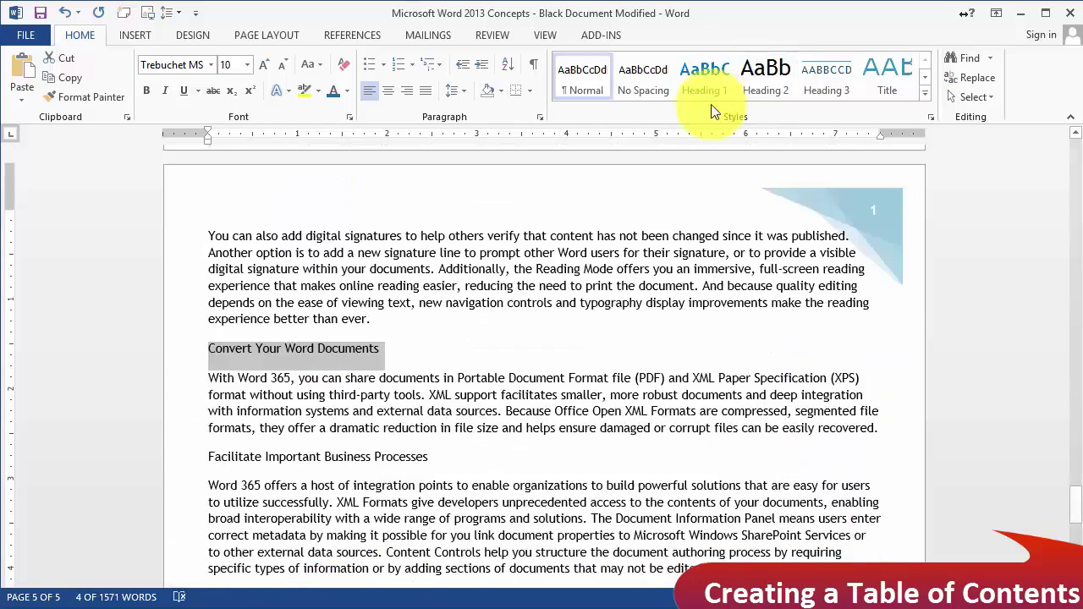
{"action": "left_click", "coordinate": [765, 84]}
{"action": "left_click", "coordinate": [178, 474]}
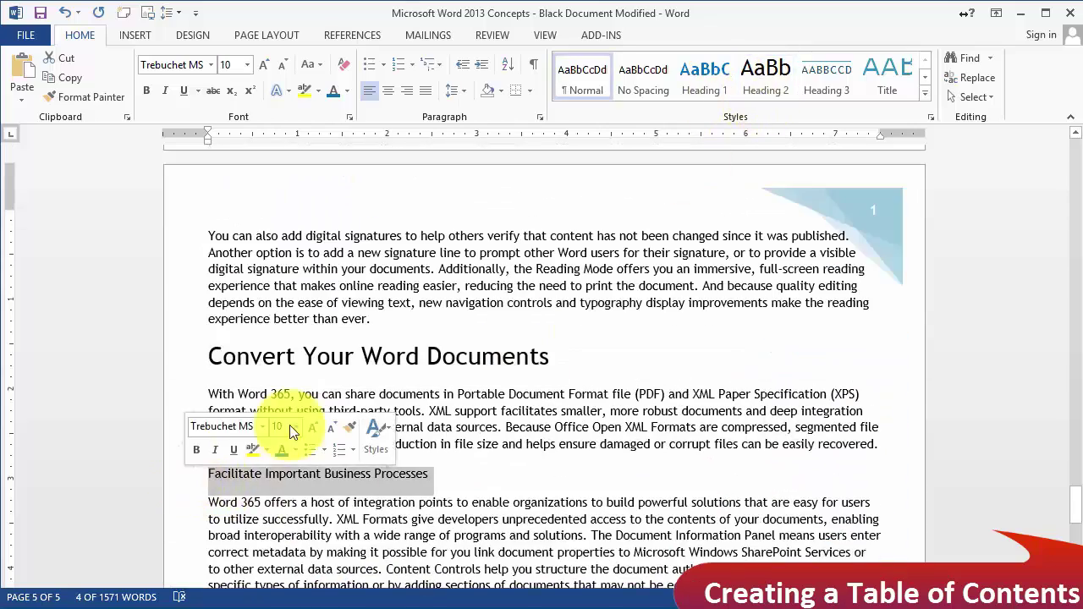
{"action": "left_click", "coordinate": [767, 89]}
Apply the Heading 1 style to the "Tools For Developers" and "Product Description" titles.
{"action": "scroll", "coordinate": [525, 355], "scroll_direction": "down", "scroll_amount": 4}
{"action": "left_click", "coordinate": [178, 351]}
{"action": "left_click", "coordinate": [704, 81]}
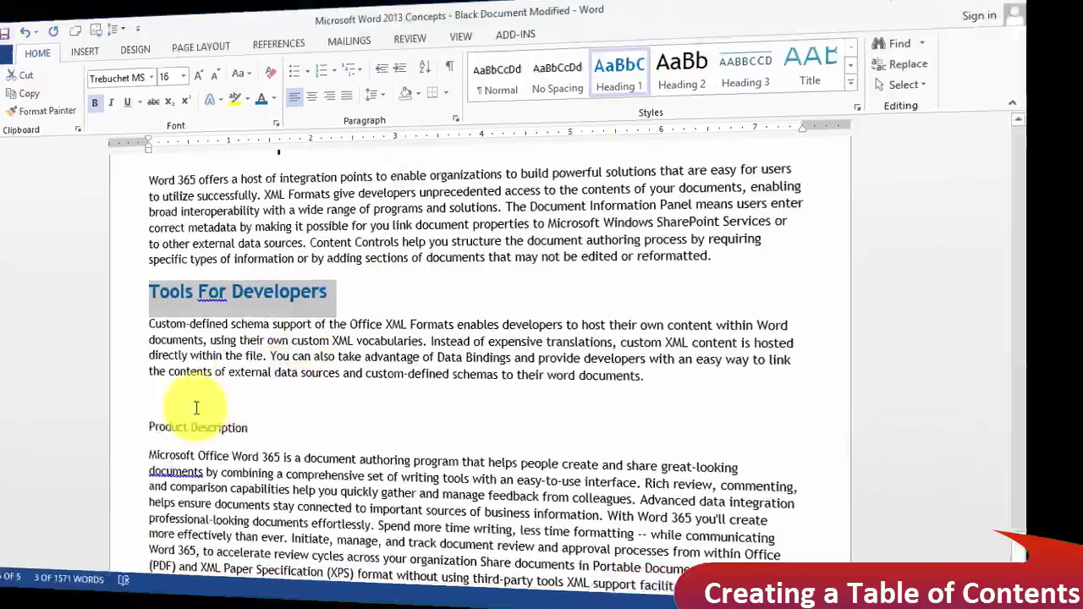
{"action": "left_click", "coordinate": [178, 430]}
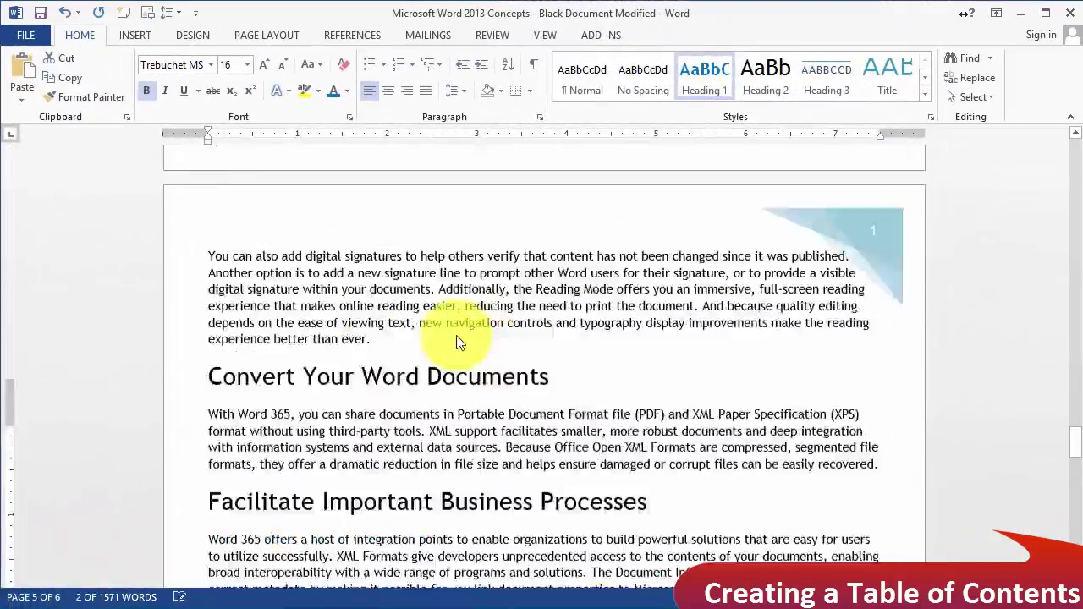
{"action": "scroll", "coordinate": [460, 339], "scroll_direction": "up", "scroll_amount": 15}
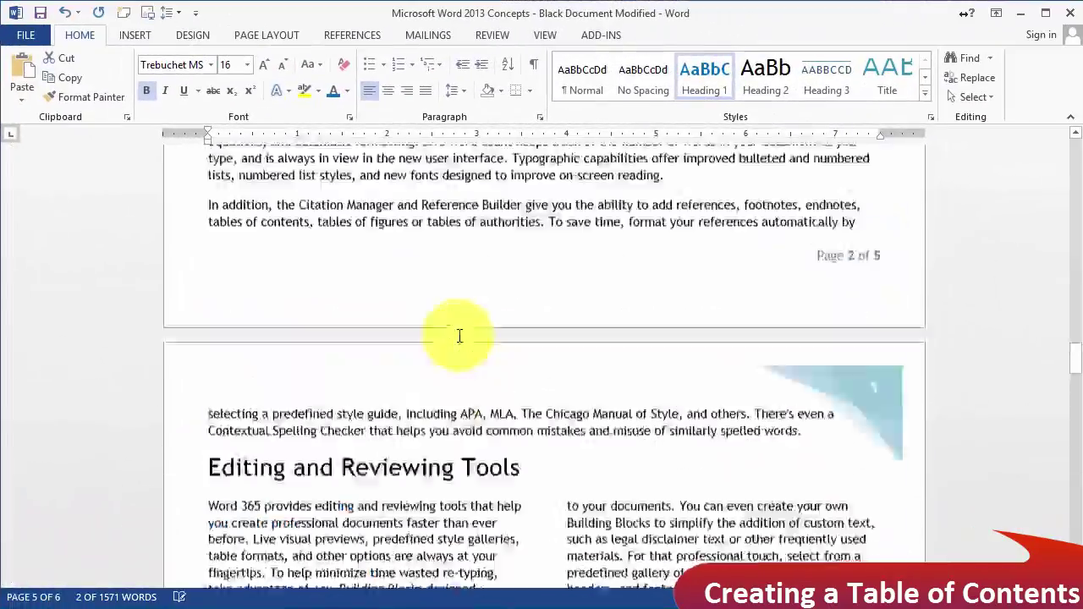
{"action": "left_click", "coordinate": [666, 324]}
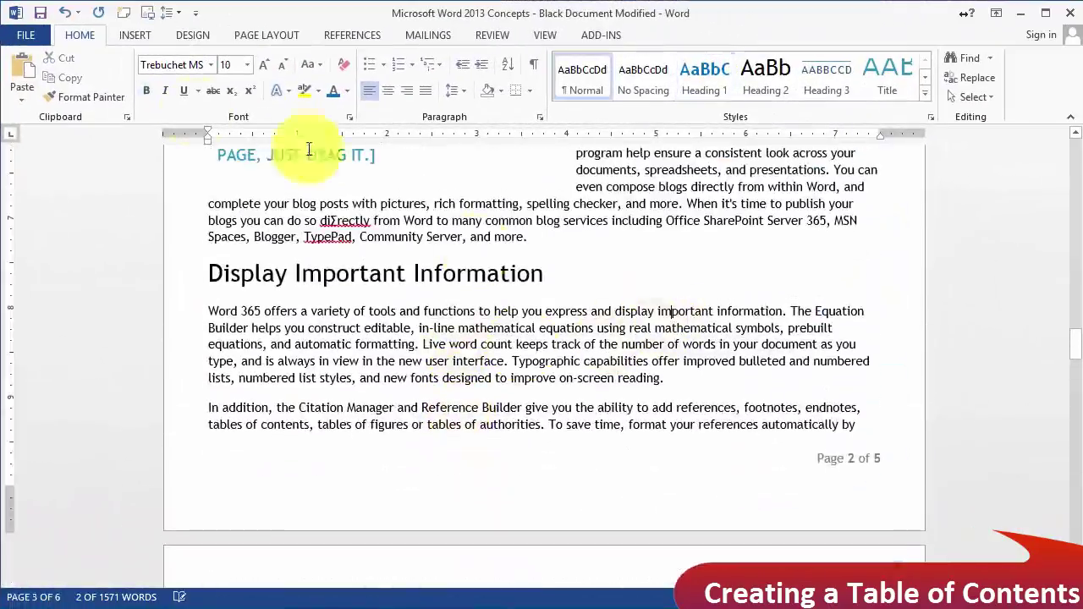
Save the document and insert a blank page before the "Using Styles in Word 365" title.
{"action": "left_click", "coordinate": [39, 14]}
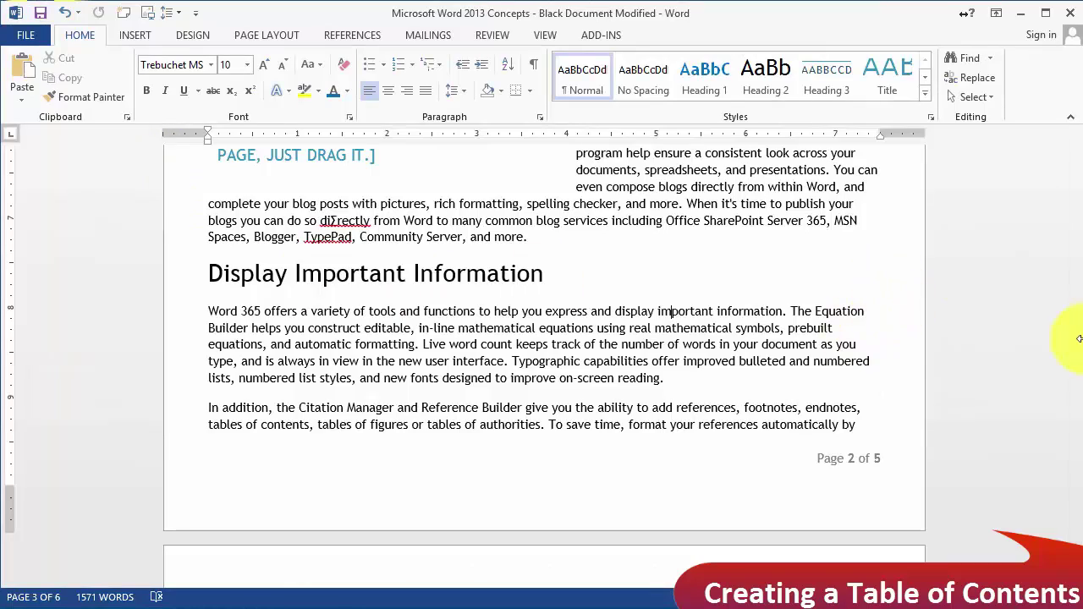
{"action": "left_click_drag", "start_coordinate": [1079, 339], "coordinate": [1077, 220]}
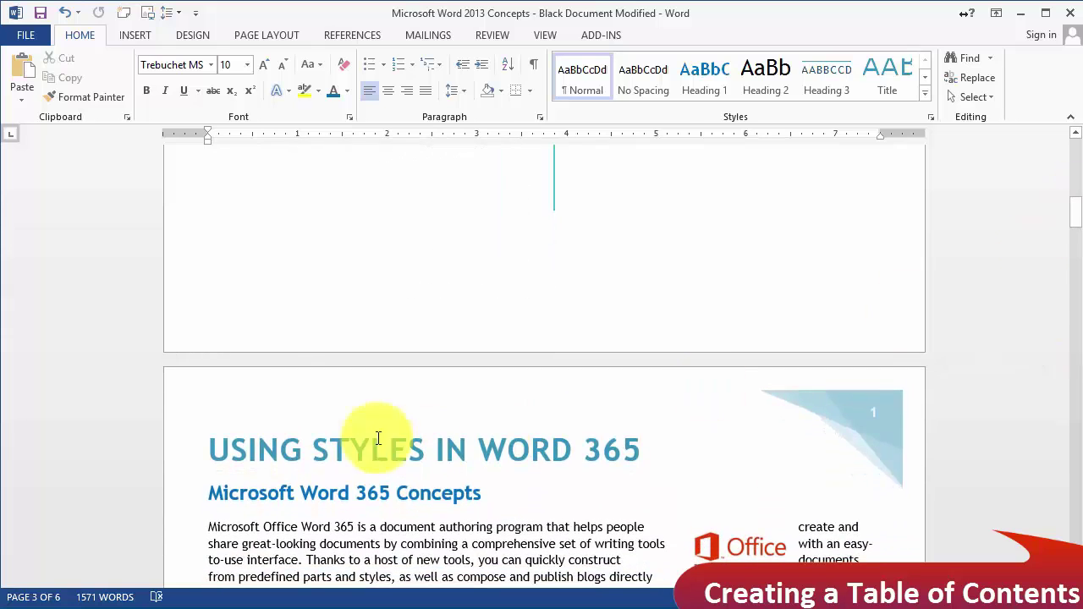
{"action": "left_click", "coordinate": [207, 457]}
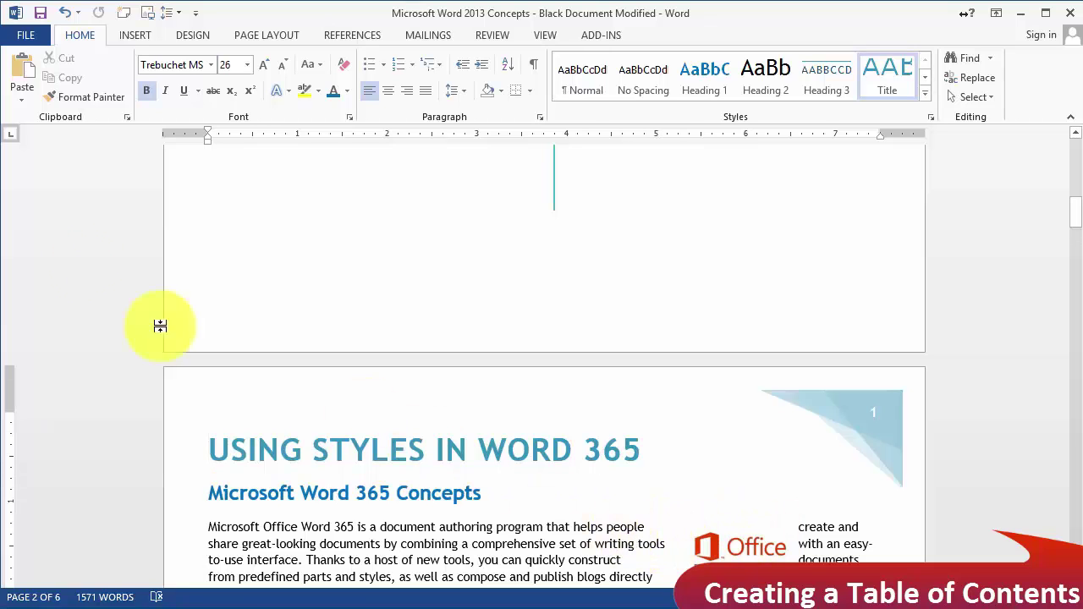
{"action": "left_click", "coordinate": [137, 35]}
{"action": "left_click", "coordinate": [41, 79]}
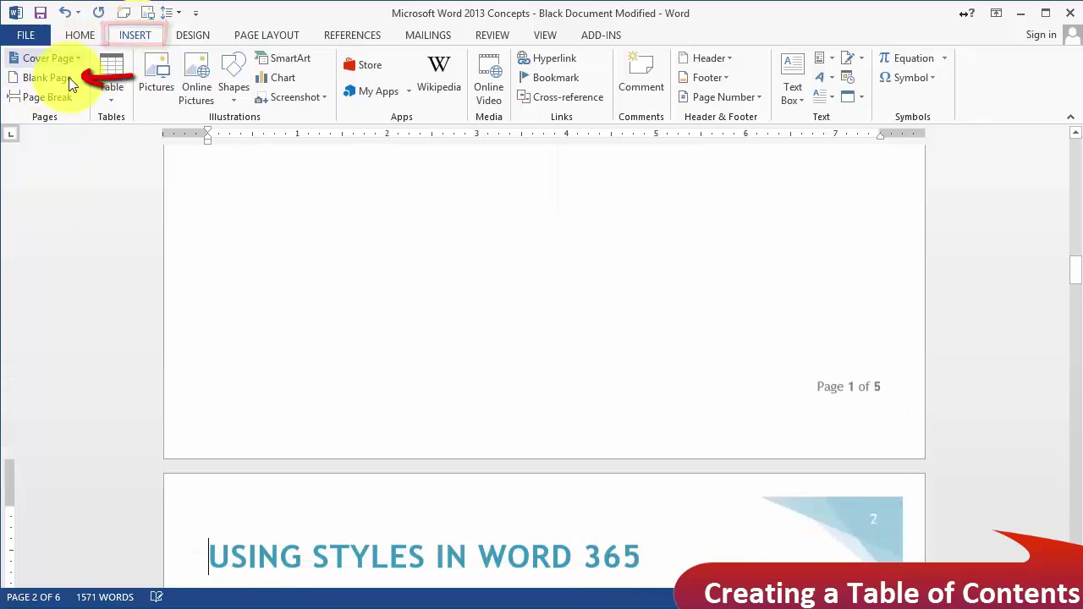
Insert the Automatic Table 1 table of contents at the start of the new blank page.
{"action": "scroll", "coordinate": [494, 356], "scroll_direction": "up", "scroll_amount": 15}
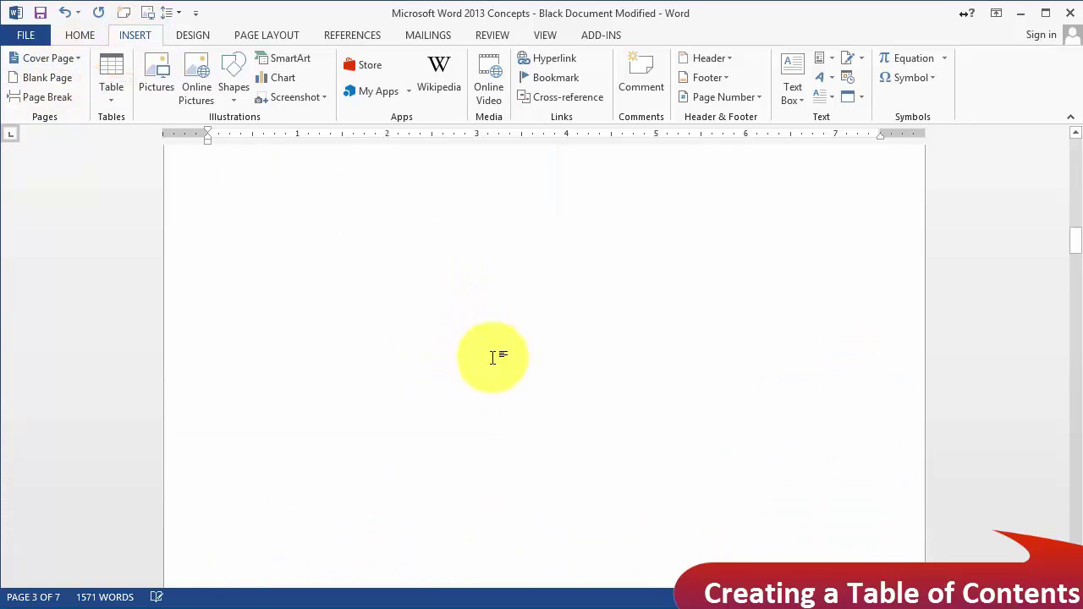
{"action": "left_click", "coordinate": [269, 316]}
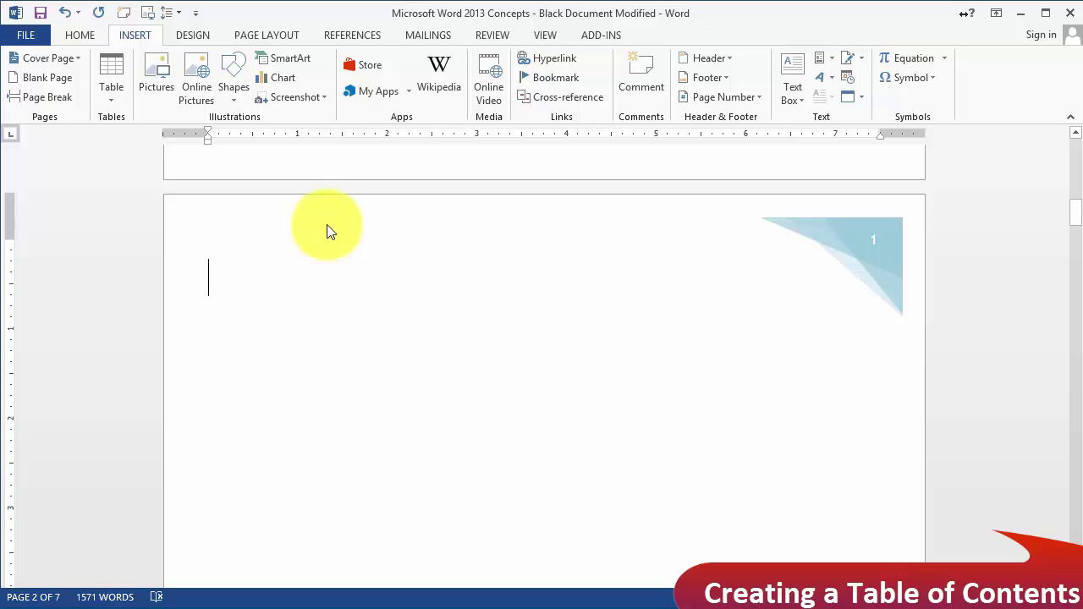
{"action": "left_click", "coordinate": [366, 38]}
{"action": "left_click", "coordinate": [32, 95]}
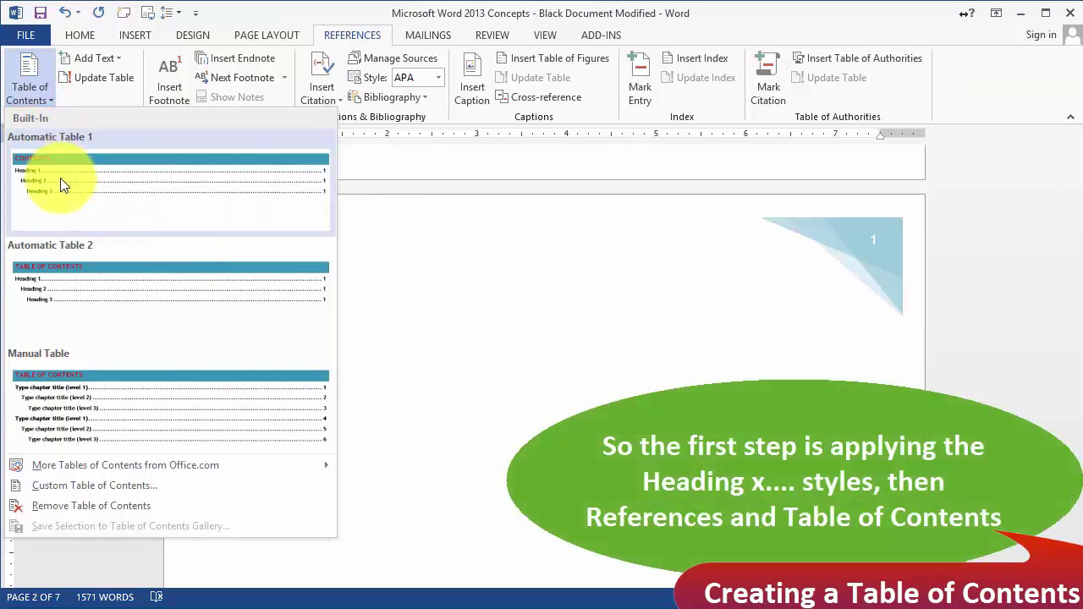
{"action": "left_click", "coordinate": [60, 185]}
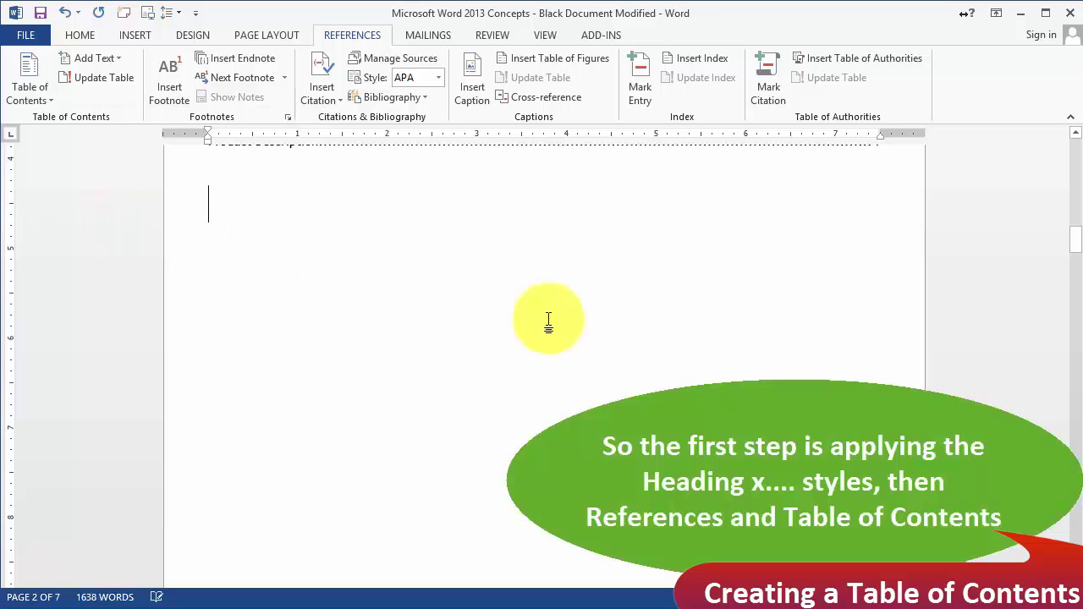
{"action": "scroll", "coordinate": [549, 320], "scroll_direction": "up", "scroll_amount": 3}
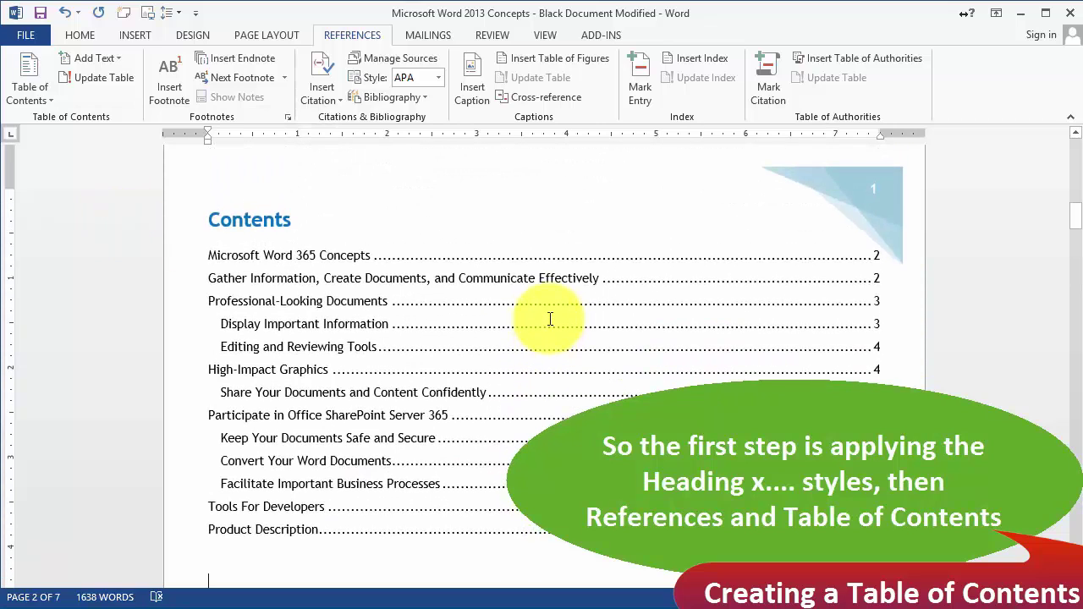
{"action": "scroll", "coordinate": [536, 428], "scroll_direction": "up", "scroll_amount": 2}
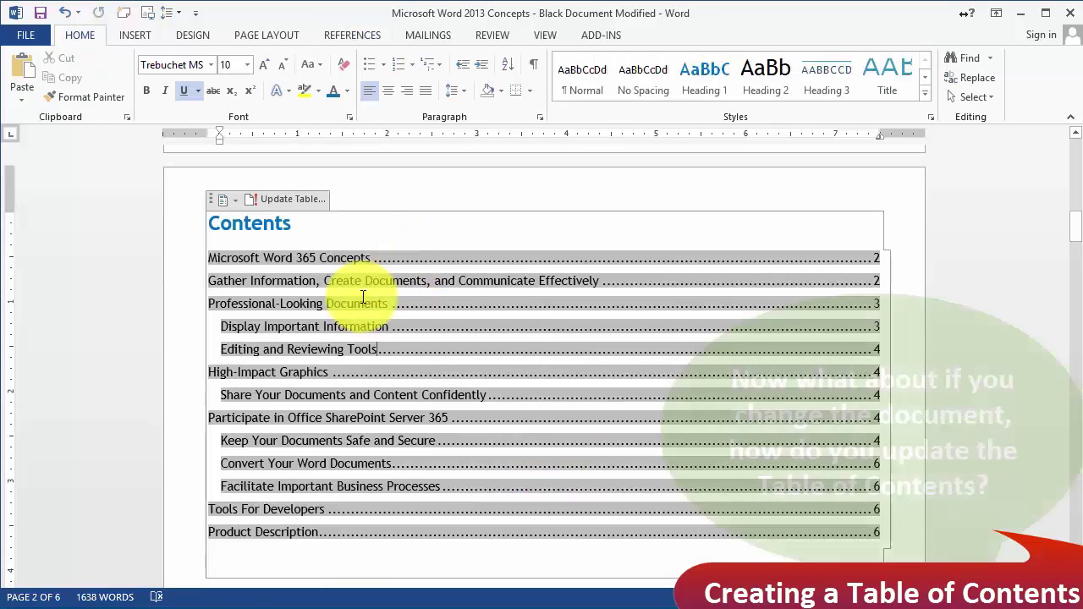
Change the "Gather Information, Create Documents, and Communicate Effectively" title to the Heading 2 style.
{"action": "scroll", "coordinate": [471, 441], "scroll_direction": "down", "scroll_amount": 3}
{"action": "scroll", "coordinate": [365, 438], "scroll_direction": "down", "scroll_amount": 10}
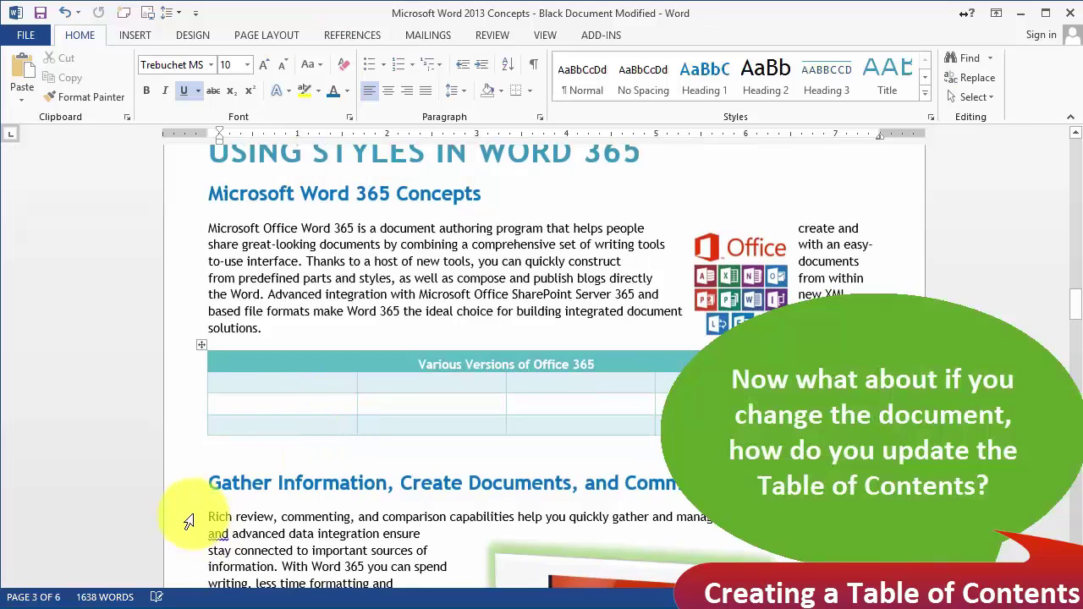
{"action": "left_click", "coordinate": [176, 492]}
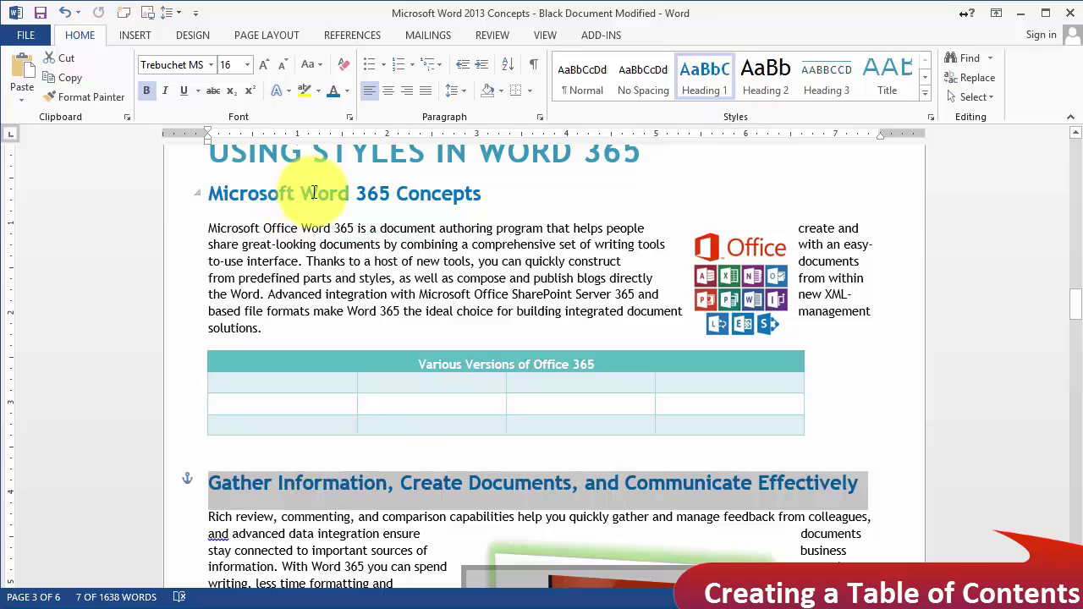
{"action": "left_click", "coordinate": [328, 483]}
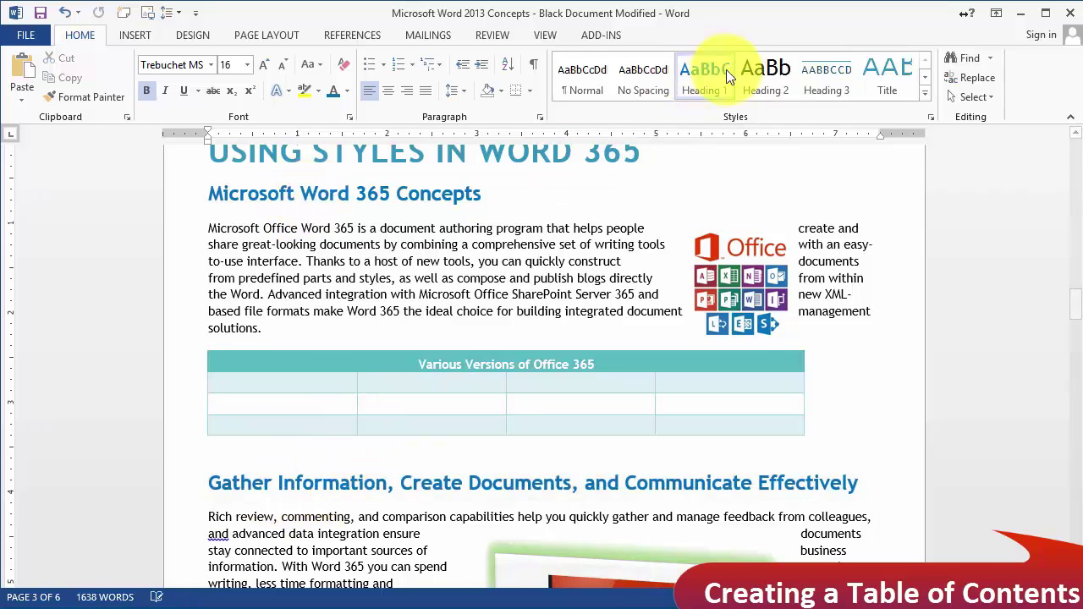
{"action": "left_click", "coordinate": [175, 489]}
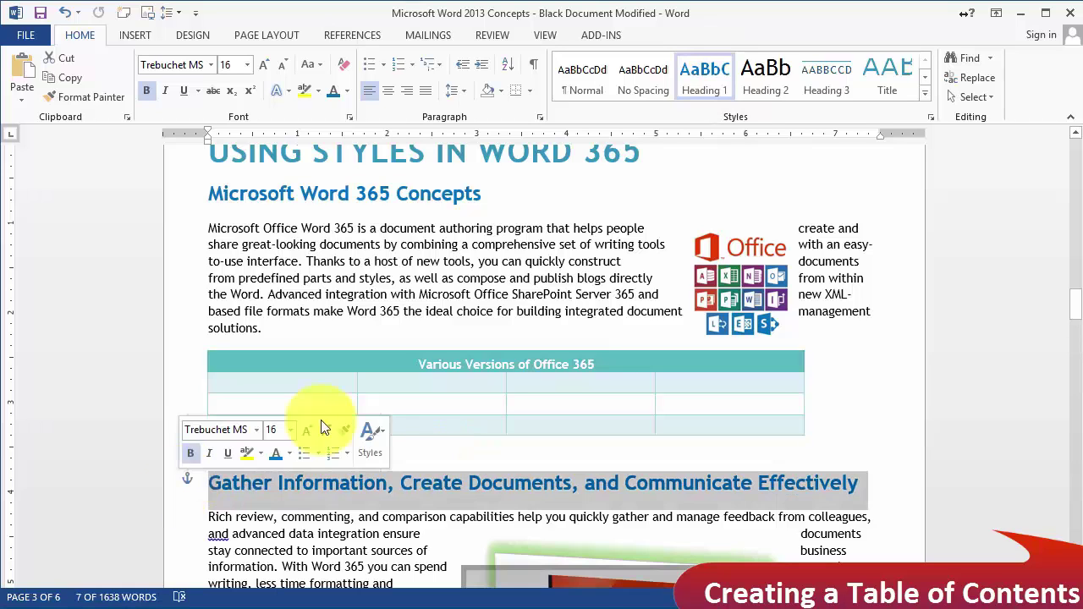
{"action": "left_click", "coordinate": [762, 84]}
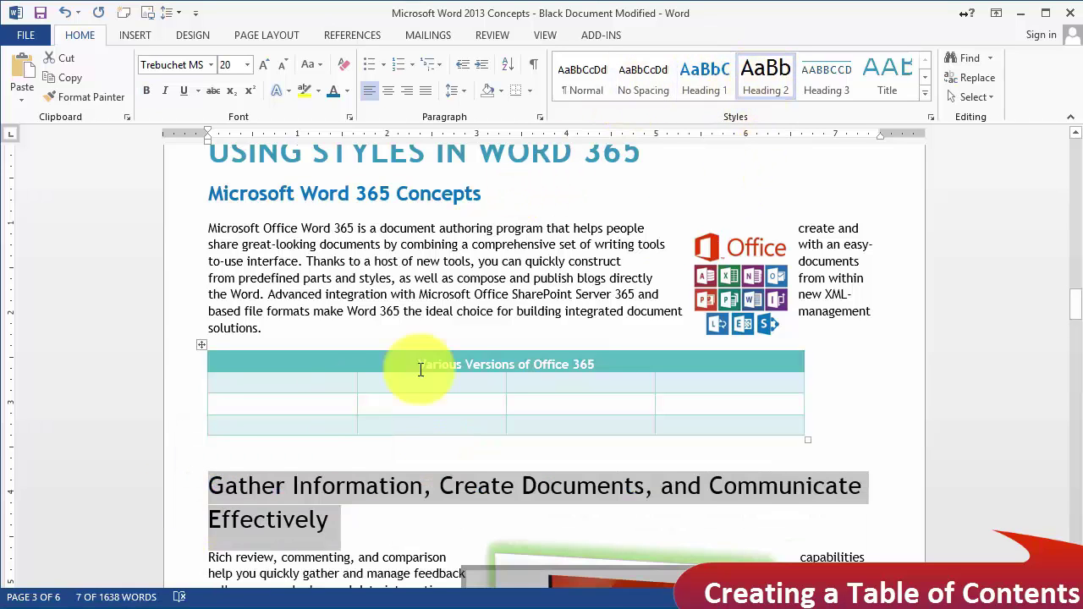
{"action": "left_click", "coordinate": [457, 296]}
Update the entire table of contents to match the changed heading level.
{"action": "scroll", "coordinate": [460, 291], "scroll_direction": "up", "scroll_amount": 4}
{"action": "scroll", "coordinate": [457, 296], "scroll_direction": "up", "scroll_amount": 10}
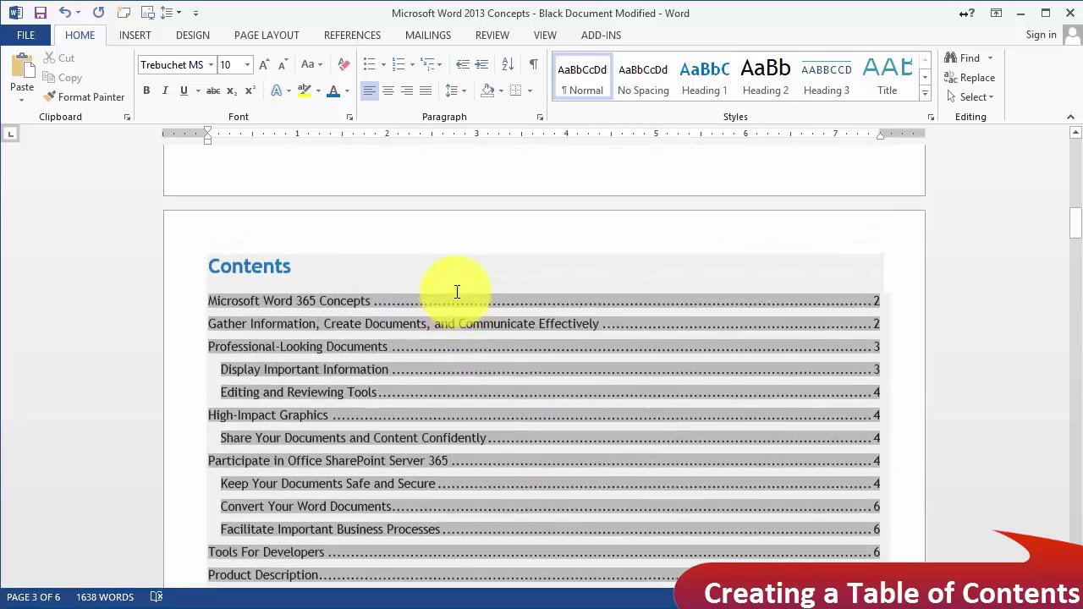
{"action": "left_click", "coordinate": [445, 370]}
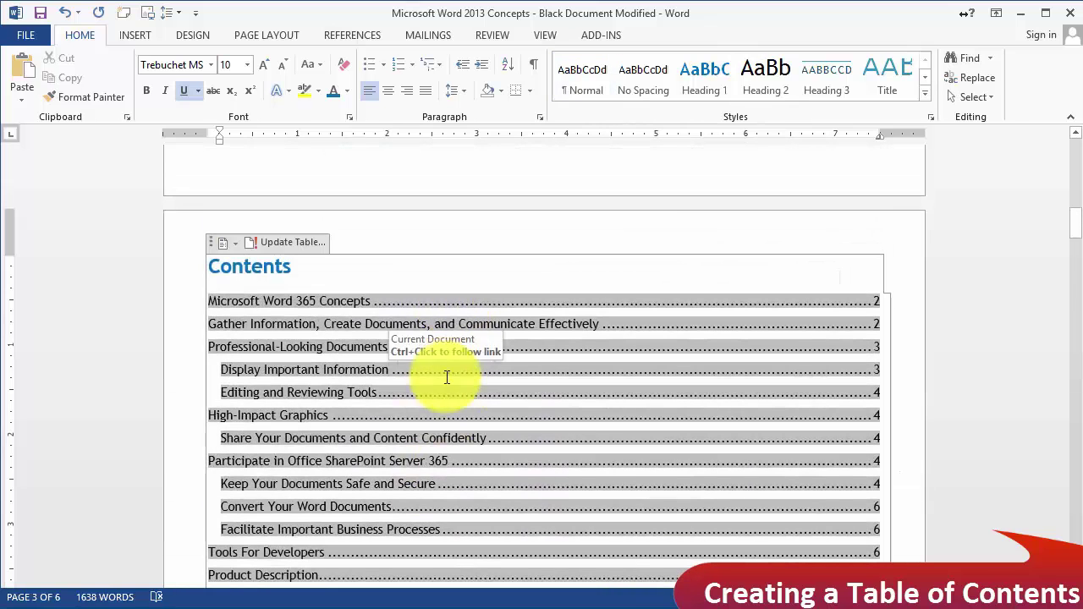
{"action": "left_click", "coordinate": [286, 244]}
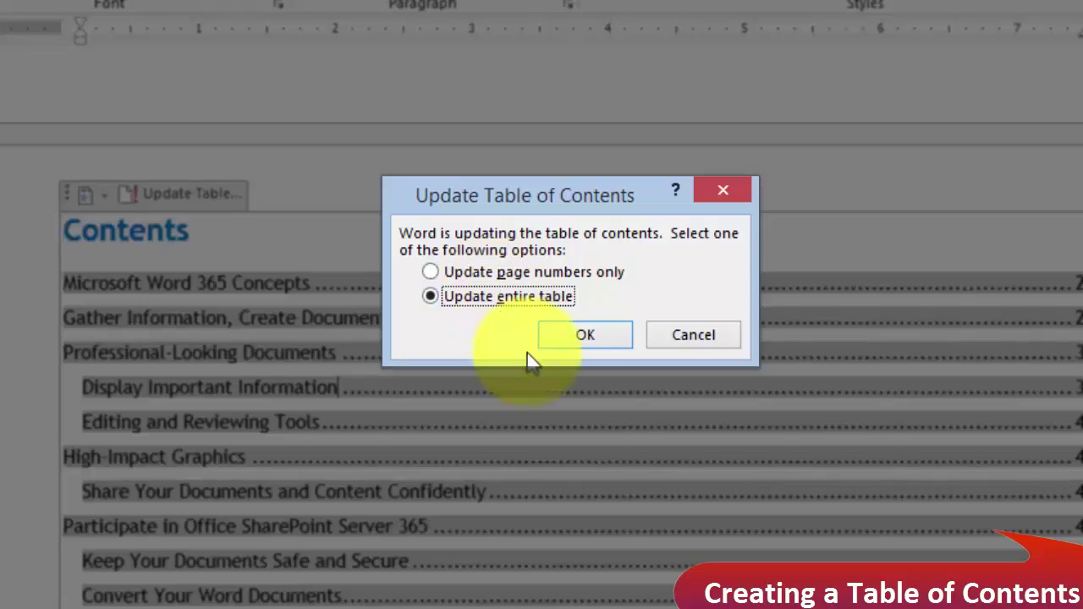
{"action": "left_click", "coordinate": [584, 336]}
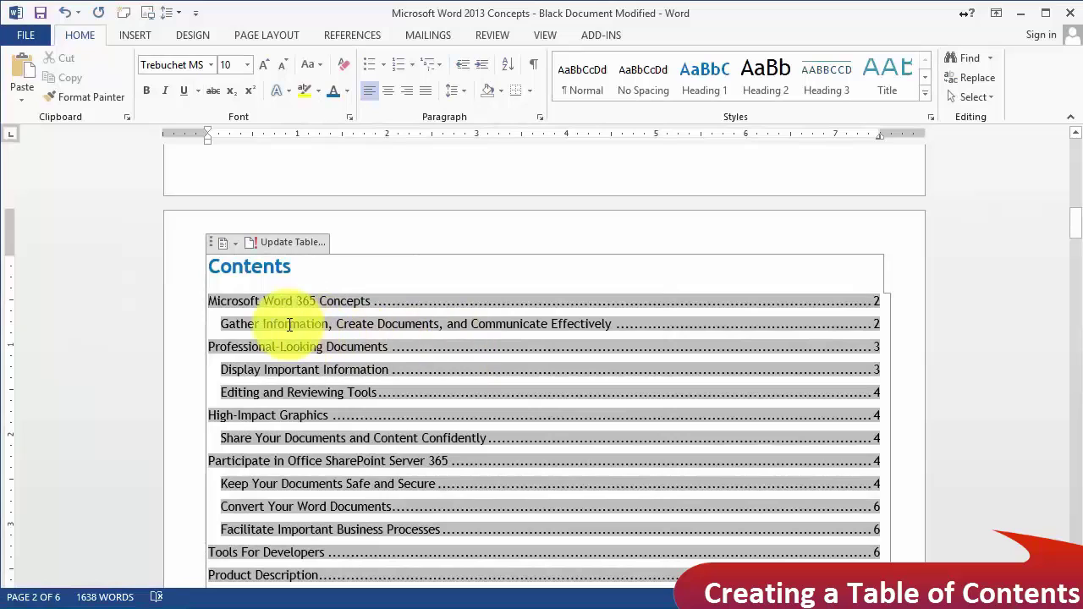
{"action": "left_click_drag", "start_coordinate": [222, 324], "coordinate": [634, 331]}
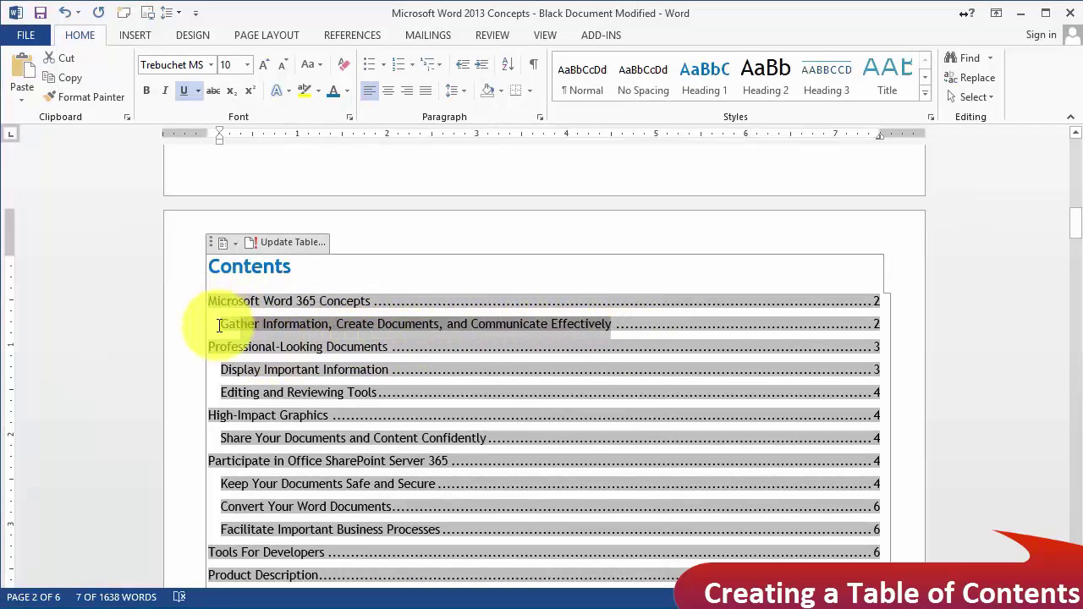
{"action": "left_click", "coordinate": [183, 359]}
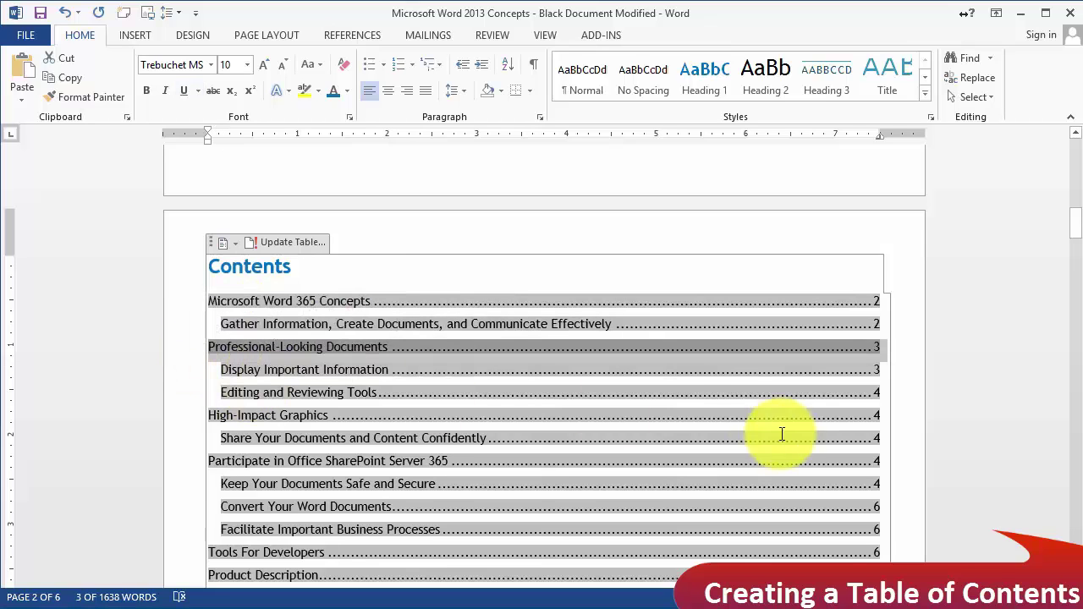
{"action": "left_click", "coordinate": [639, 411]}
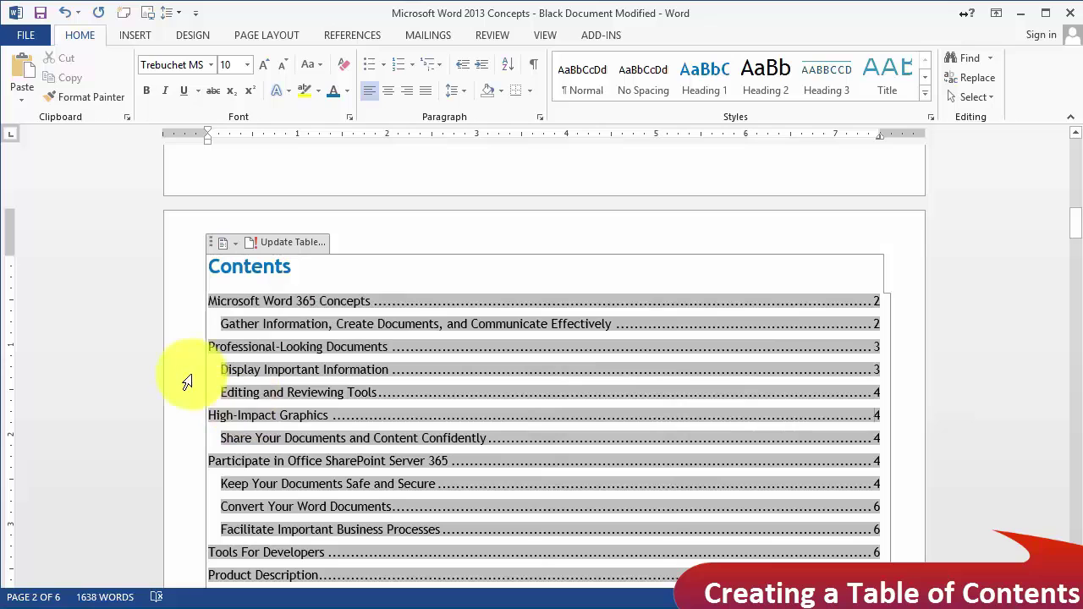
Examine the custom table of contents settings and the TOC entry styles, cancelling without changing anything.
{"action": "left_click", "coordinate": [483, 244]}
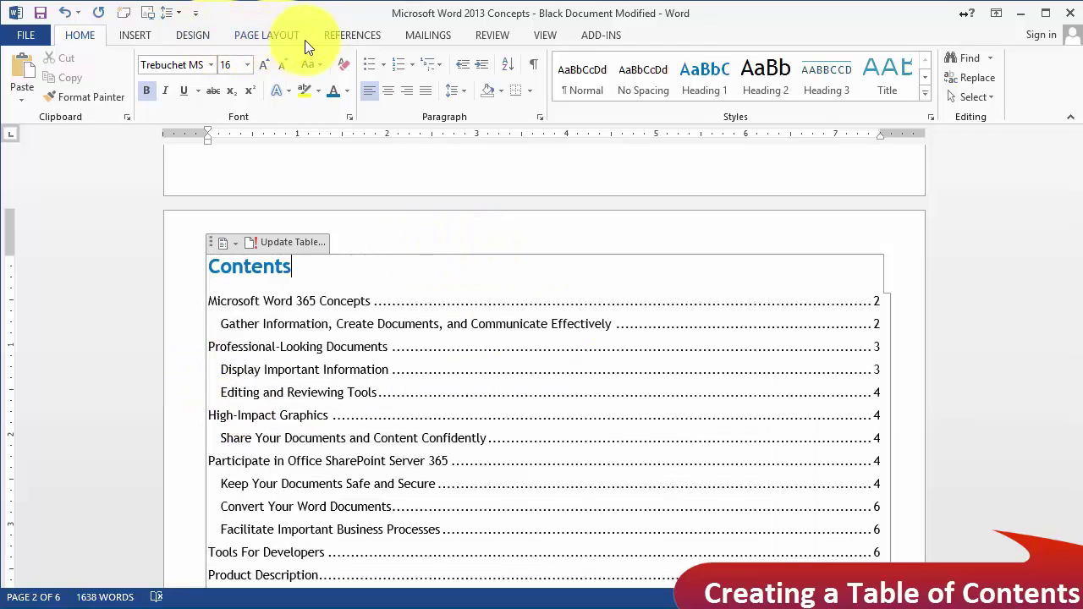
{"action": "left_click", "coordinate": [343, 37]}
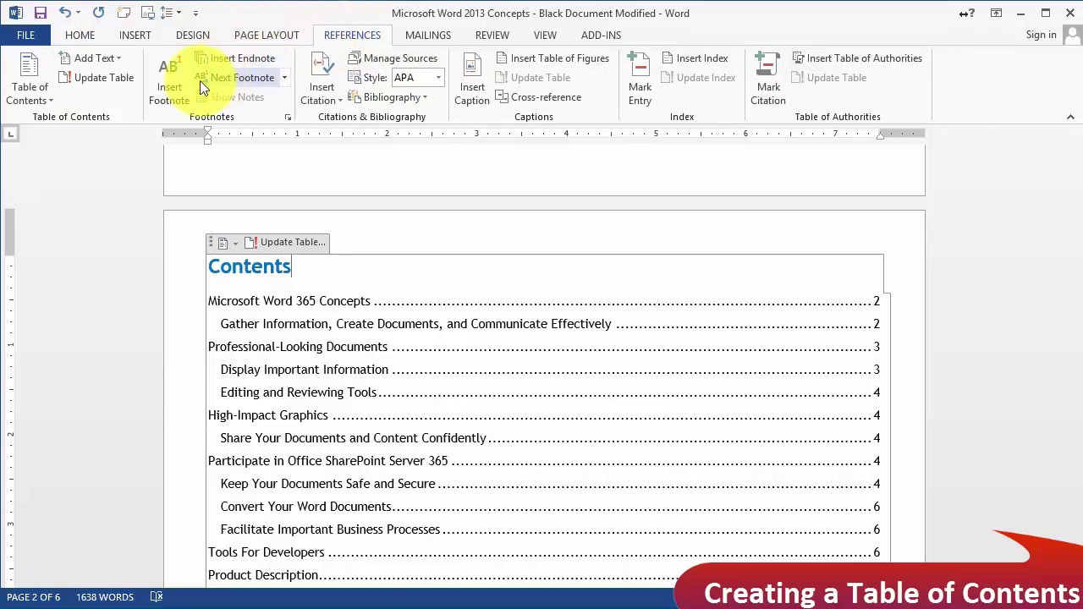
{"action": "left_click", "coordinate": [47, 99]}
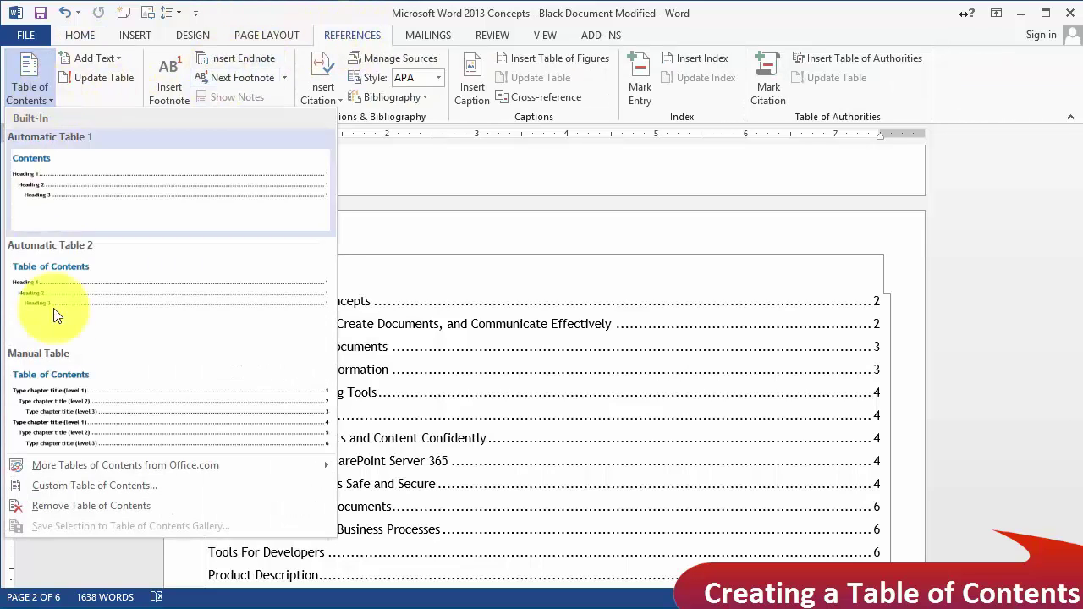
{"action": "left_click", "coordinate": [87, 487]}
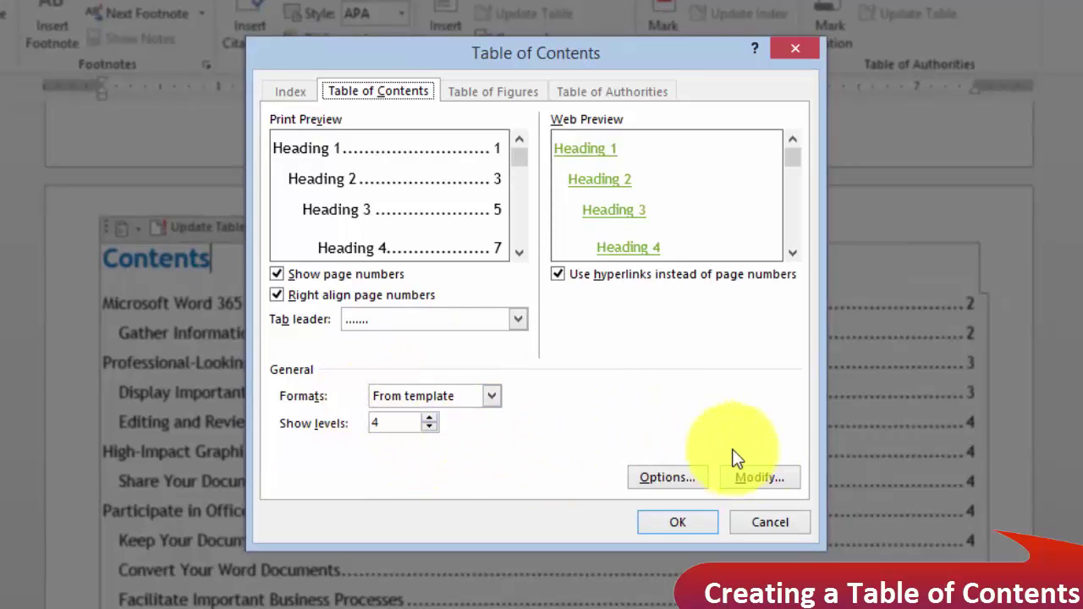
{"action": "left_click", "coordinate": [770, 477]}
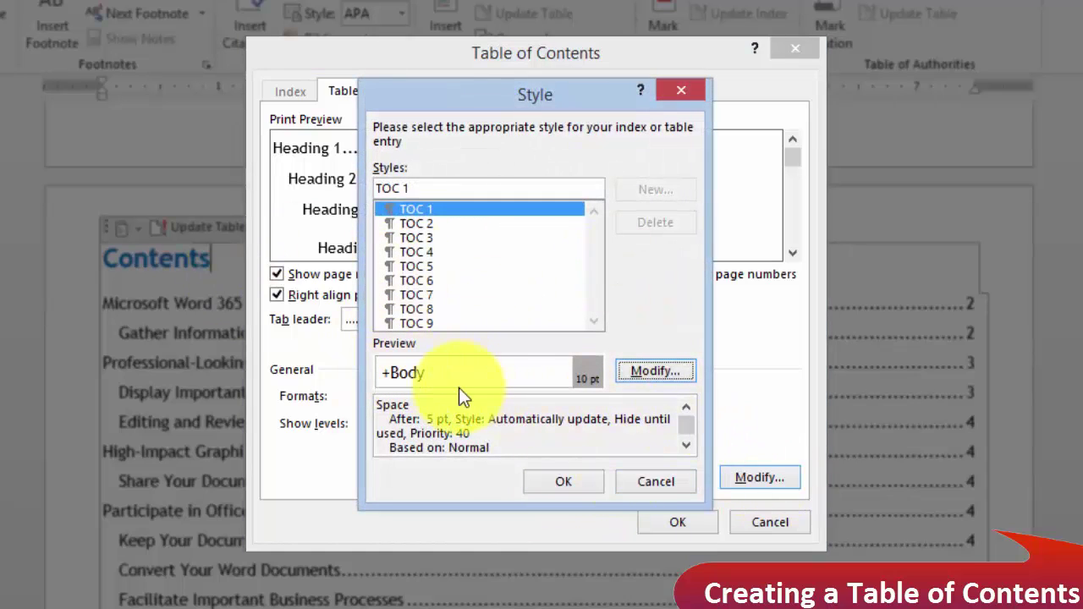
{"action": "left_click", "coordinate": [644, 483]}
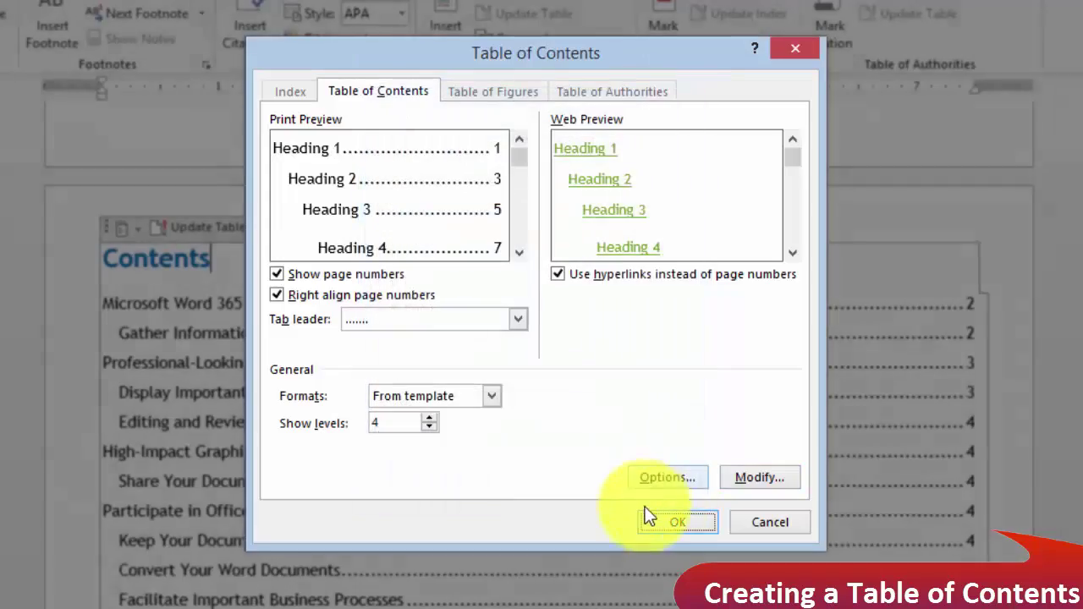
{"action": "left_click", "coordinate": [774, 523]}
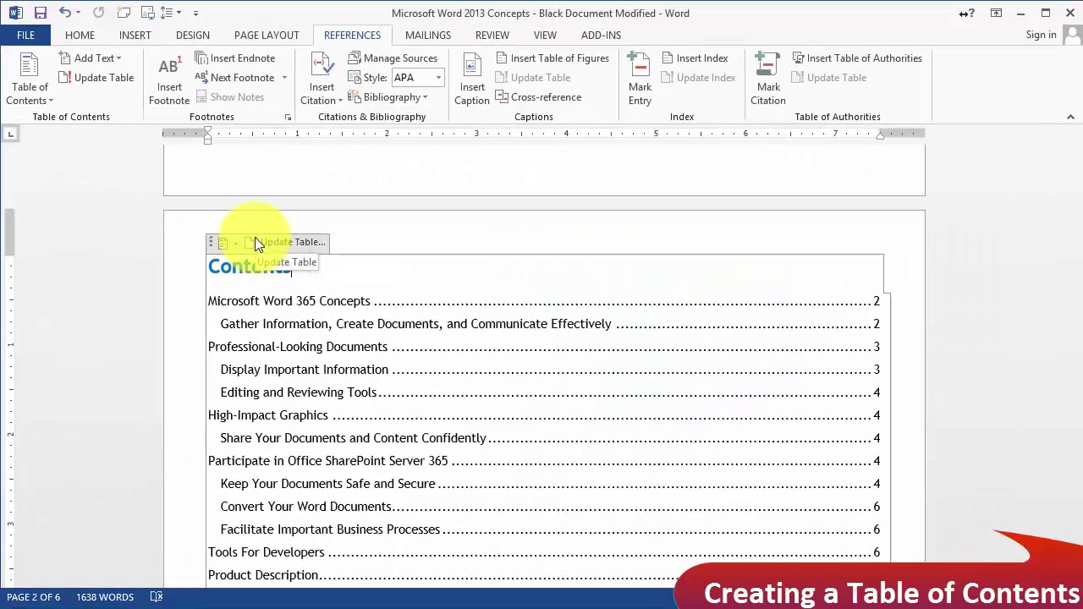
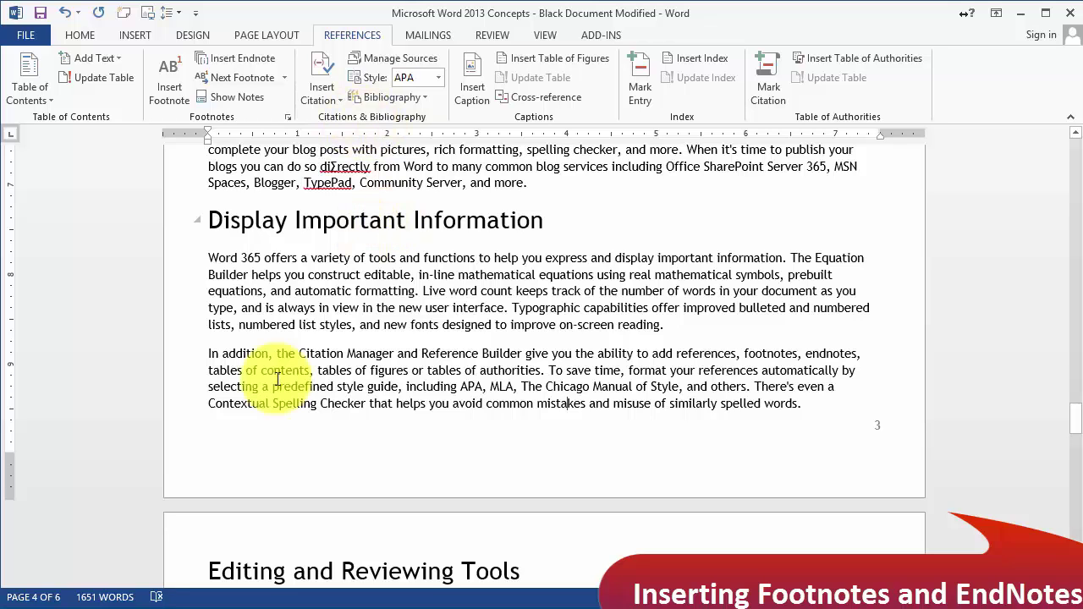
Insert an endnote after the "Display Important Information" title with the text "Endnote 1.........".
{"action": "left_click", "coordinate": [547, 220]}
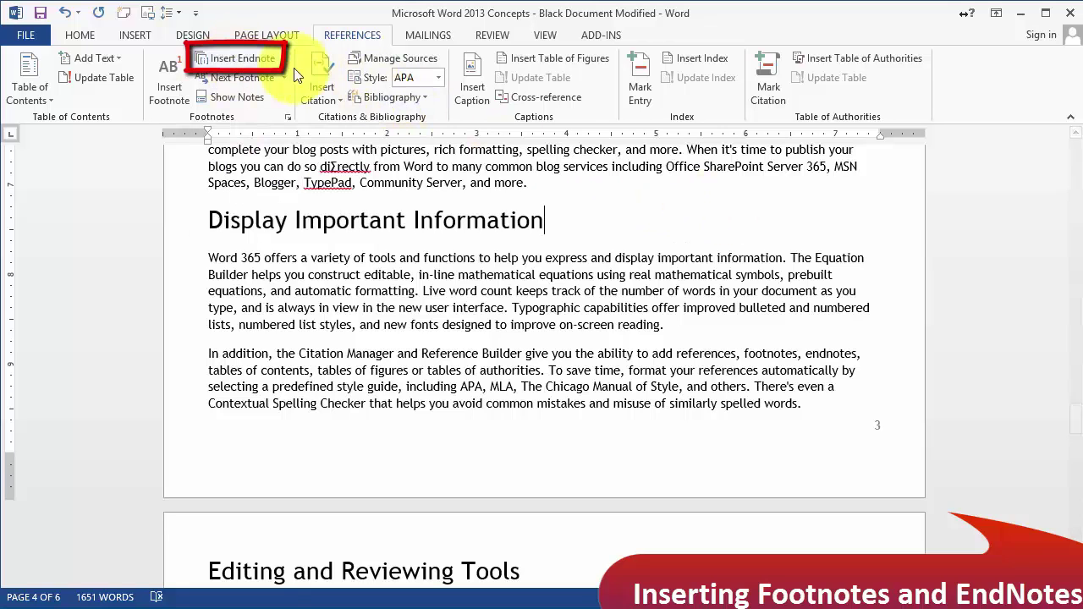
{"action": "left_click", "coordinate": [259, 61]}
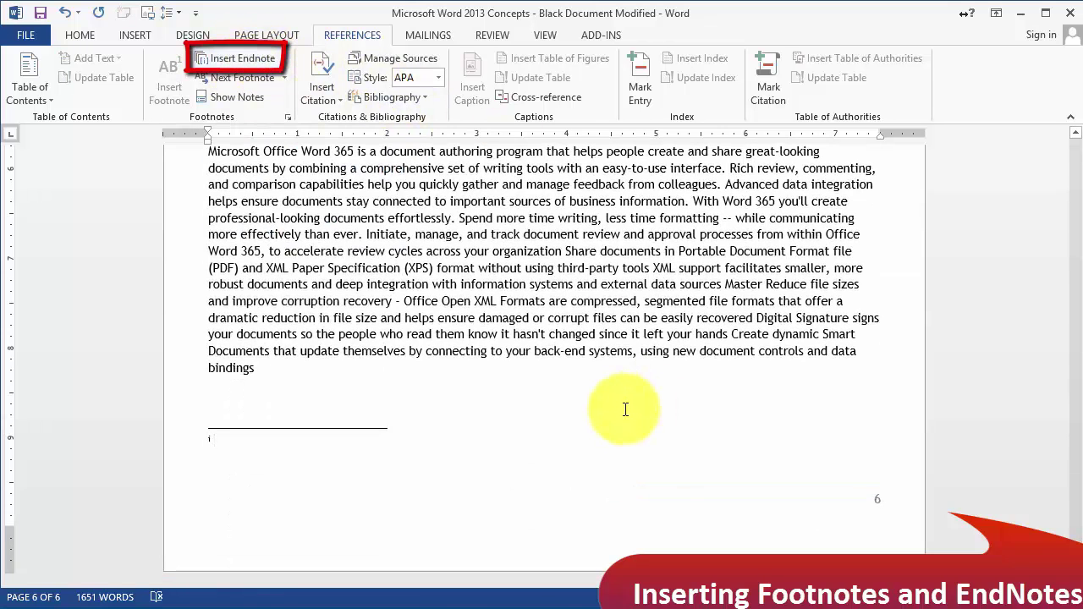
{"action": "type", "text": "Endnote 1........"}
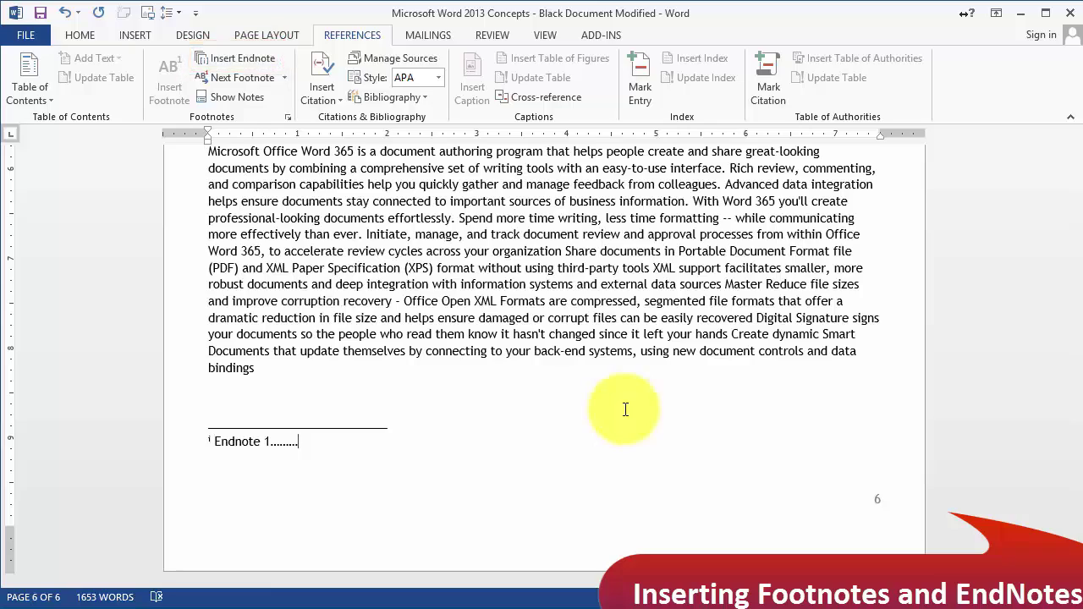
{"action": "scroll", "coordinate": [573, 228], "scroll_direction": "up", "scroll_amount": 15}
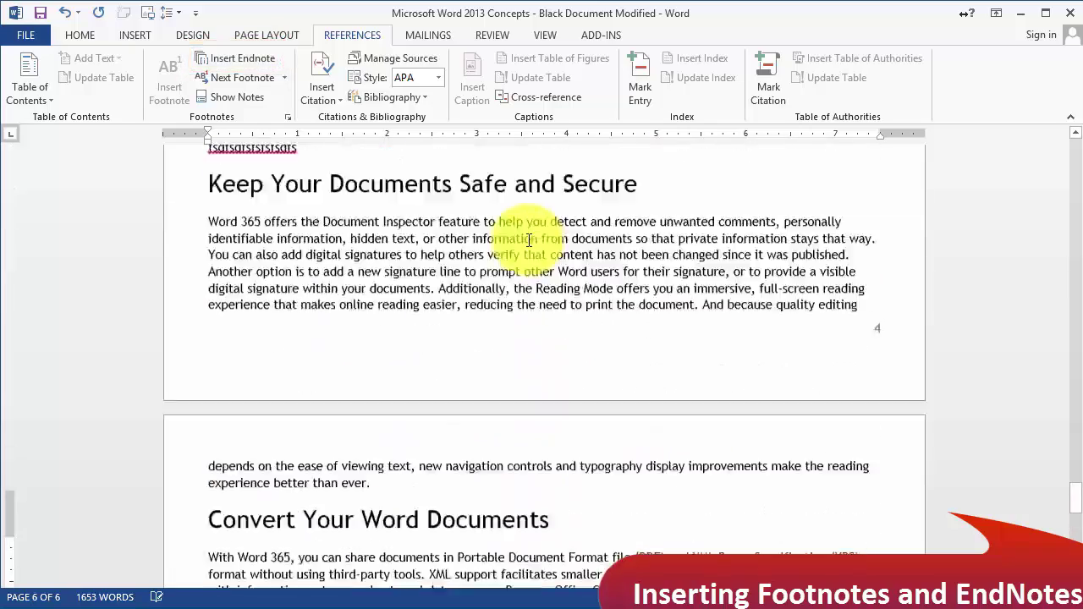
{"action": "scroll", "coordinate": [528, 240], "scroll_direction": "up", "scroll_amount": 13}
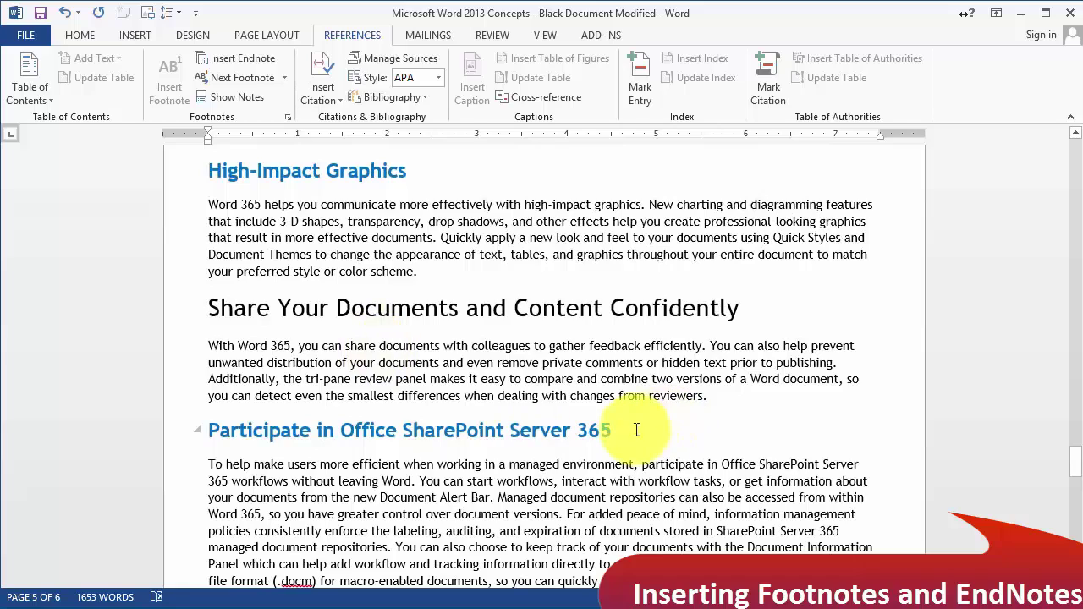
Insert an endnote after the "Participate in Office SharePoint Server 365" title with the text "This is a subscription based product now.".
{"action": "left_click", "coordinate": [636, 430]}
{"action": "scroll", "coordinate": [623, 472], "scroll_direction": "down", "scroll_amount": 2}
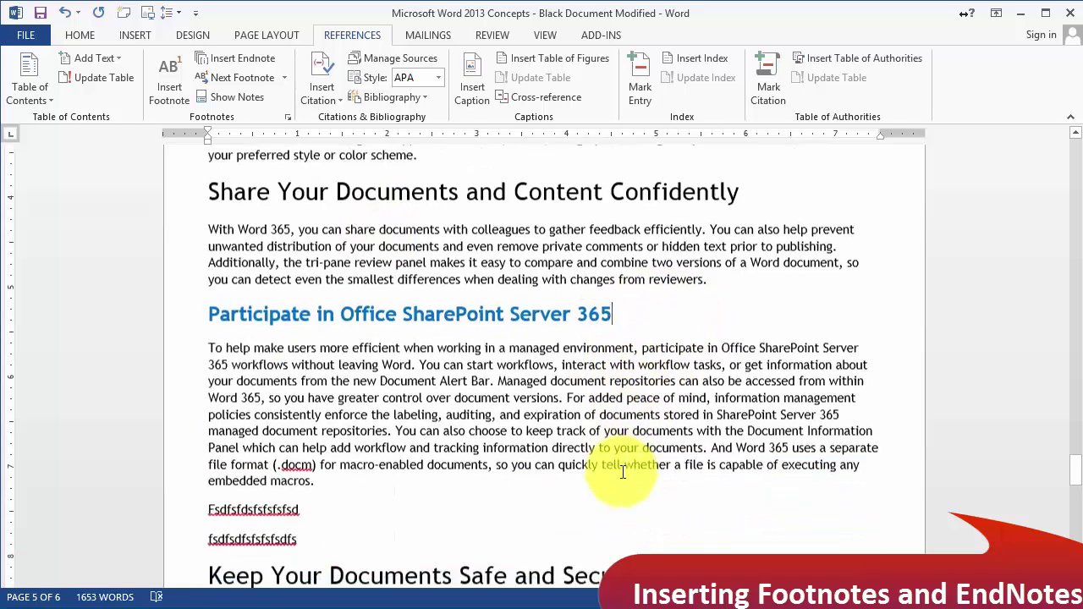
{"action": "scroll", "coordinate": [622, 473], "scroll_direction": "down", "scroll_amount": 2}
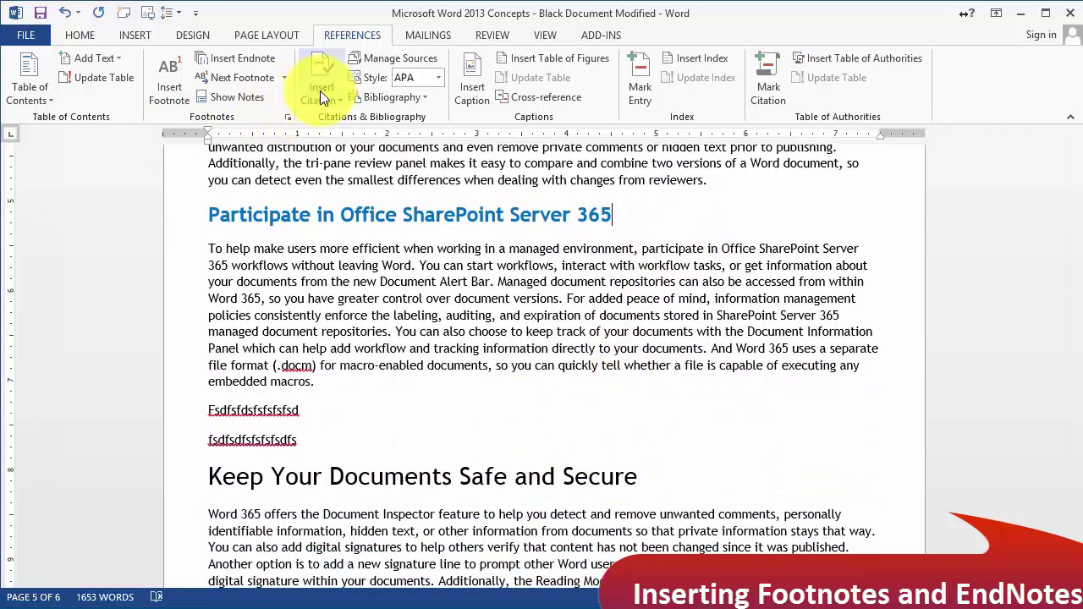
{"action": "left_click", "coordinate": [266, 60]}
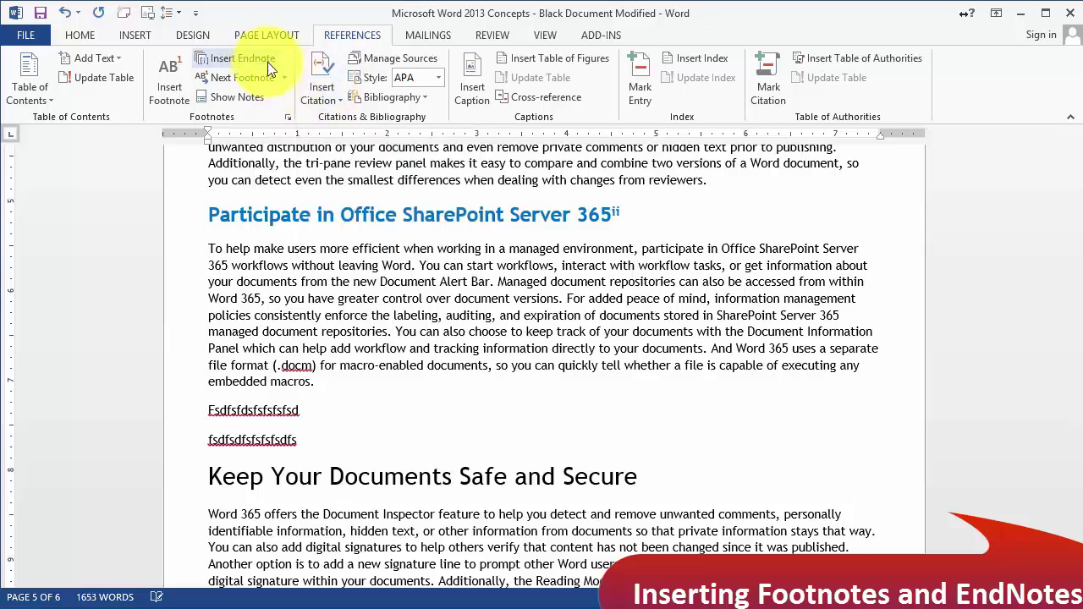
{"action": "type", "text": "This is a subscription based produce"}
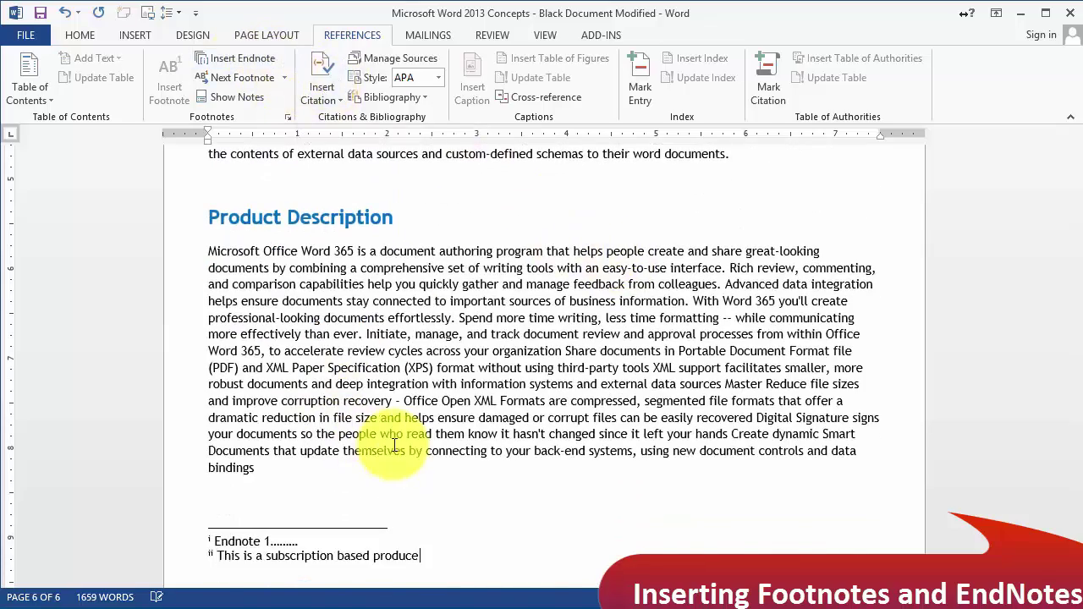
{"action": "type", "text": "t now."}
Insert an endnote after the "Tools For Developers" title with the text "Developers still have to pay for it.".
{"action": "left_click", "coordinate": [249, 61]}
{"action": "type", "text": "Devel"}
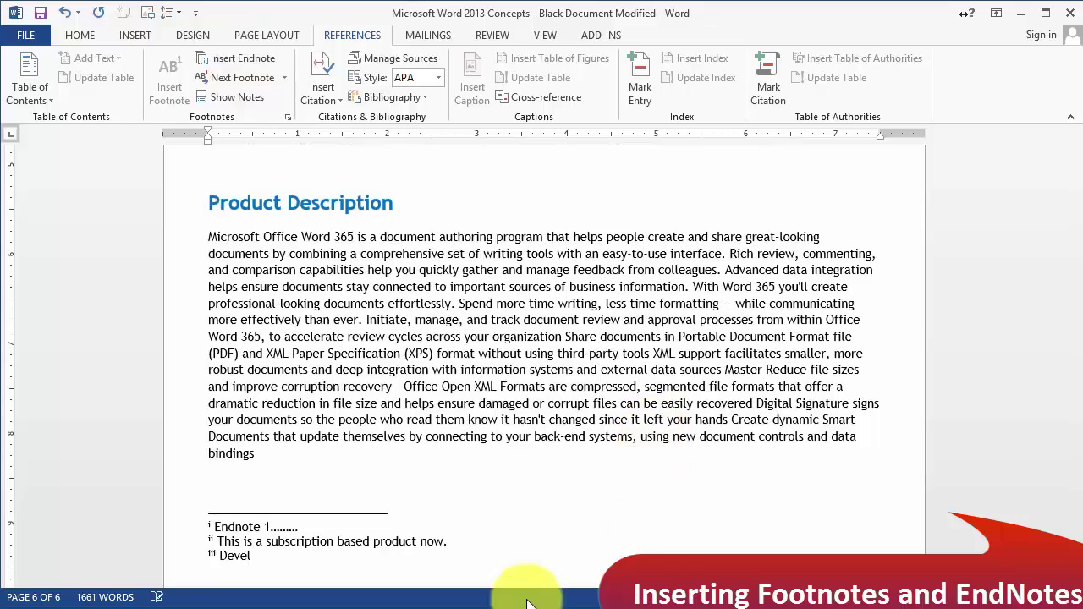
{"action": "type", "text": "opers still have"}
Compare the endnote reference marks in the titles with the endnote list at the end of the document.
{"action": "scroll", "coordinate": [447, 362], "scroll_direction": "up", "scroll_amount": 15}
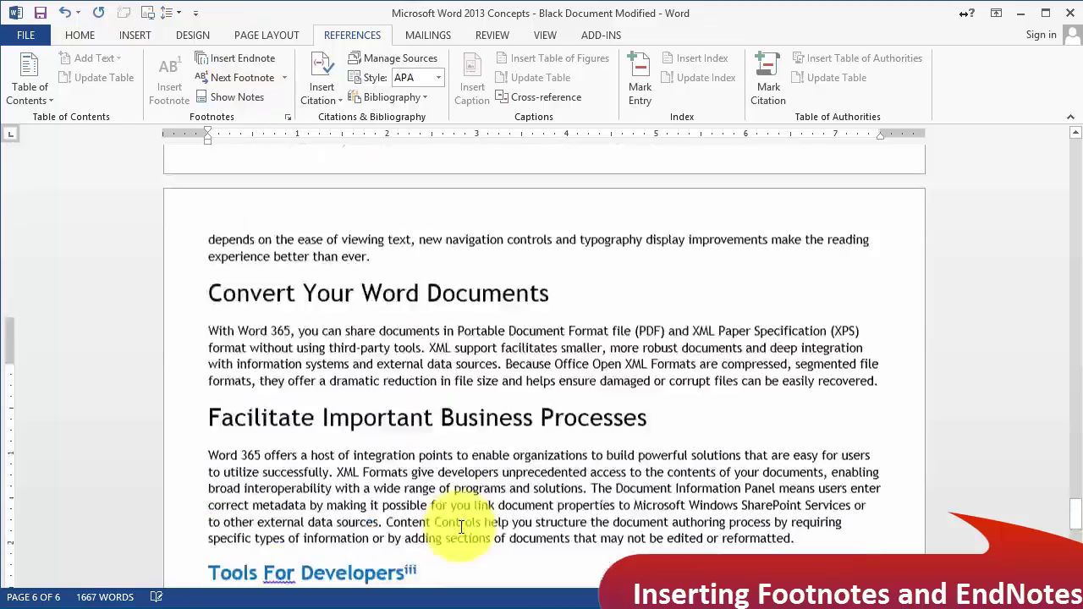
{"action": "scroll", "coordinate": [447, 363], "scroll_direction": "up", "scroll_amount": 15}
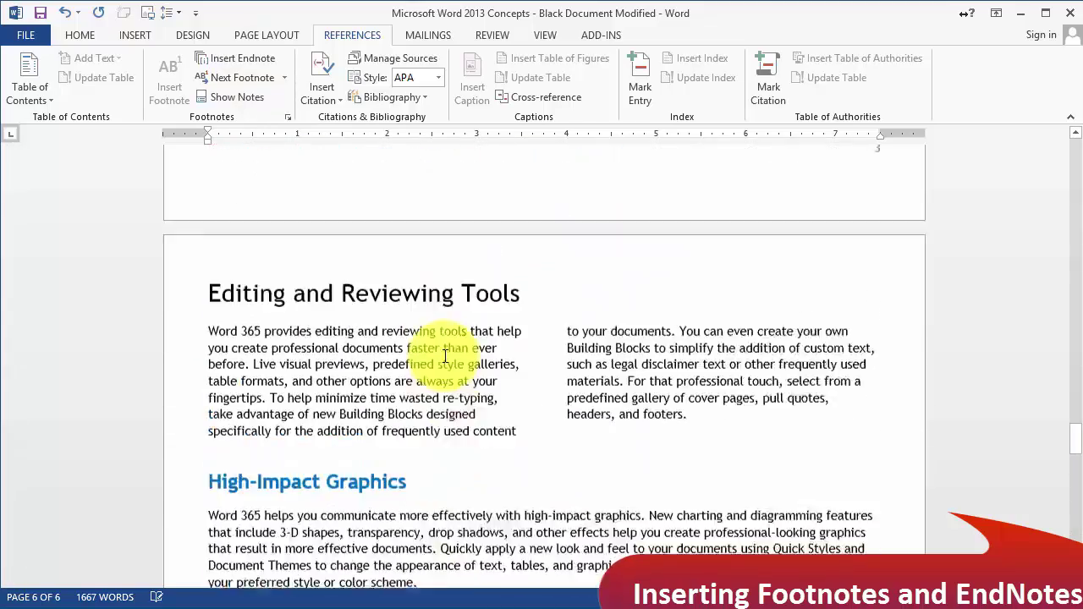
{"action": "scroll", "coordinate": [573, 398], "scroll_direction": "down", "scroll_amount": 15}
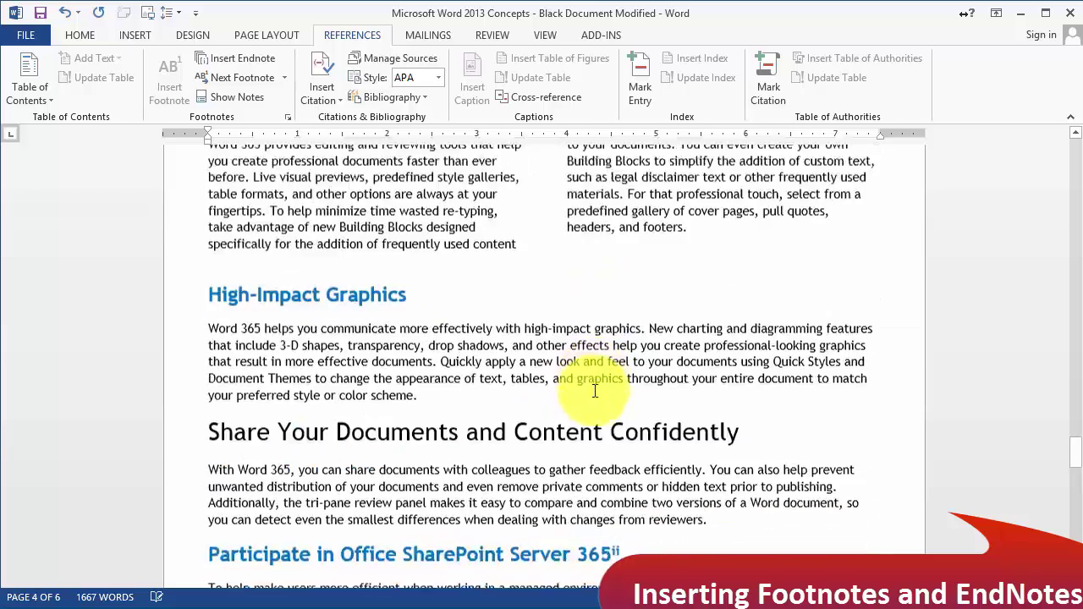
{"action": "scroll", "coordinate": [506, 362], "scroll_direction": "down", "scroll_amount": 20}
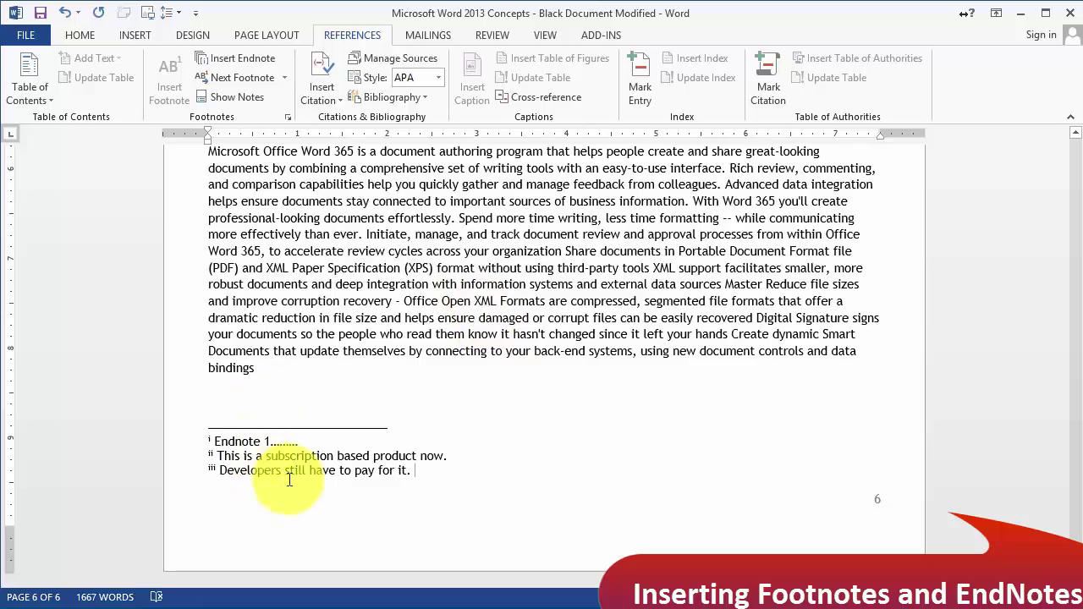
{"action": "scroll", "coordinate": [297, 433], "scroll_direction": "up", "scroll_amount": 9}
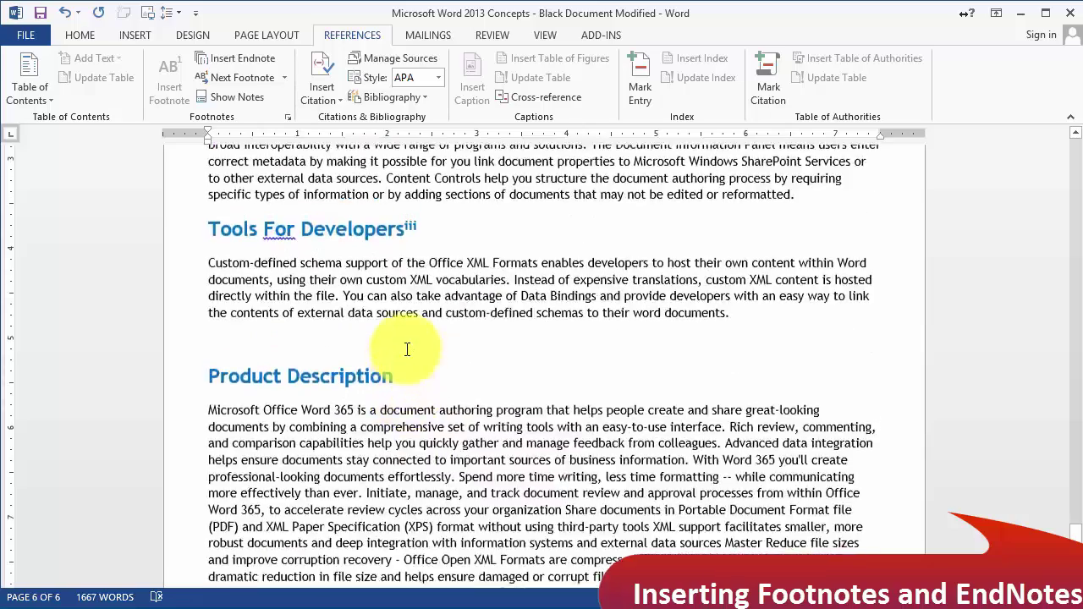
Delete the endnote by removing its reference mark after the "Tools For Developers" title, and check the endnote list.
{"action": "left_click", "coordinate": [434, 452]}
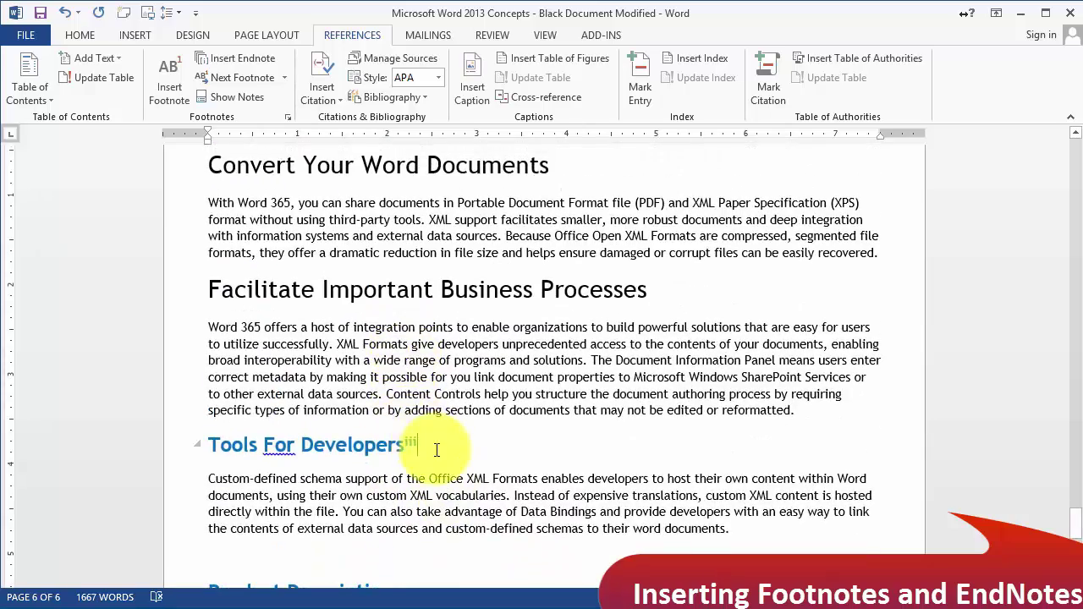
{"action": "scroll", "coordinate": [435, 457], "scroll_direction": "down", "scroll_amount": 3}
{"action": "scroll", "coordinate": [440, 457], "scroll_direction": "down", "scroll_amount": 1}
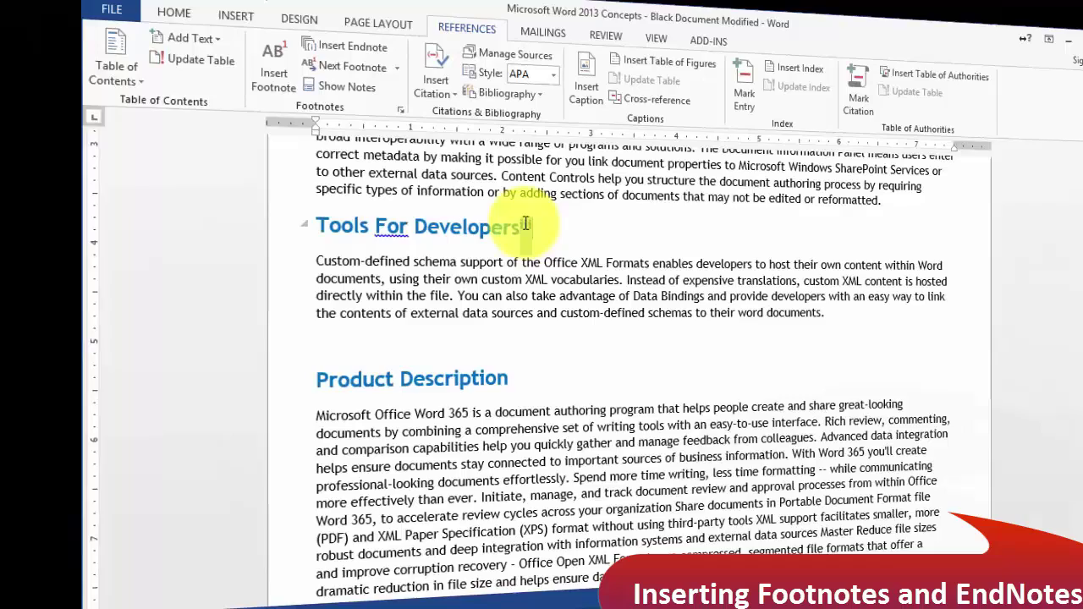
{"action": "left_click_drag", "start_coordinate": [418, 229], "coordinate": [406, 229]}
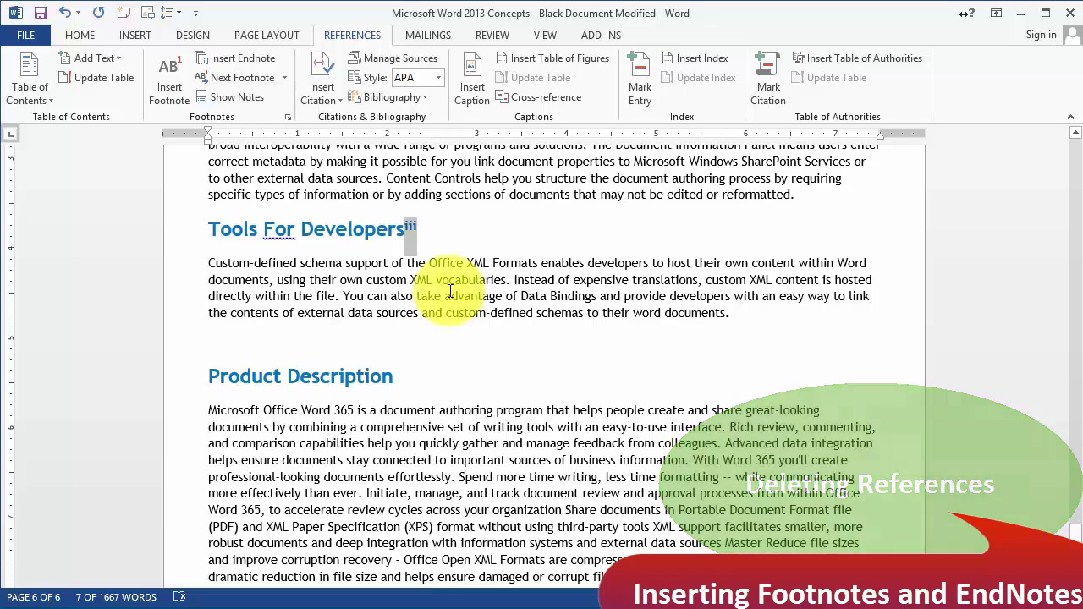
{"action": "scroll", "coordinate": [508, 314], "scroll_direction": "down", "scroll_amount": 5}
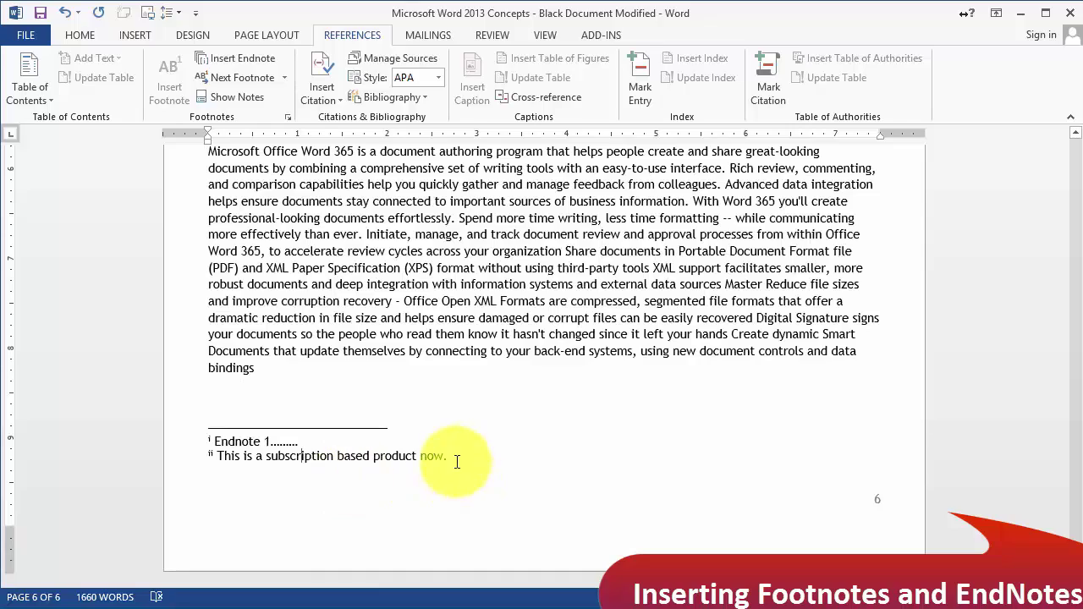
{"action": "left_click", "coordinate": [452, 457]}
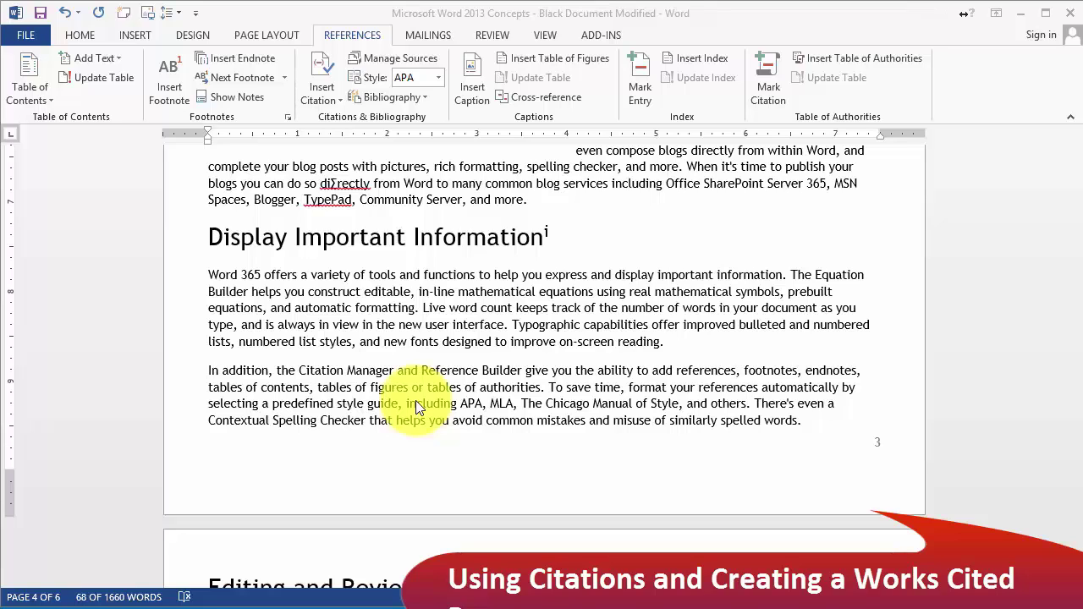
Examine the built-in bibliography, references and works cited formats without inserting one.
{"action": "left_click", "coordinate": [421, 100]}
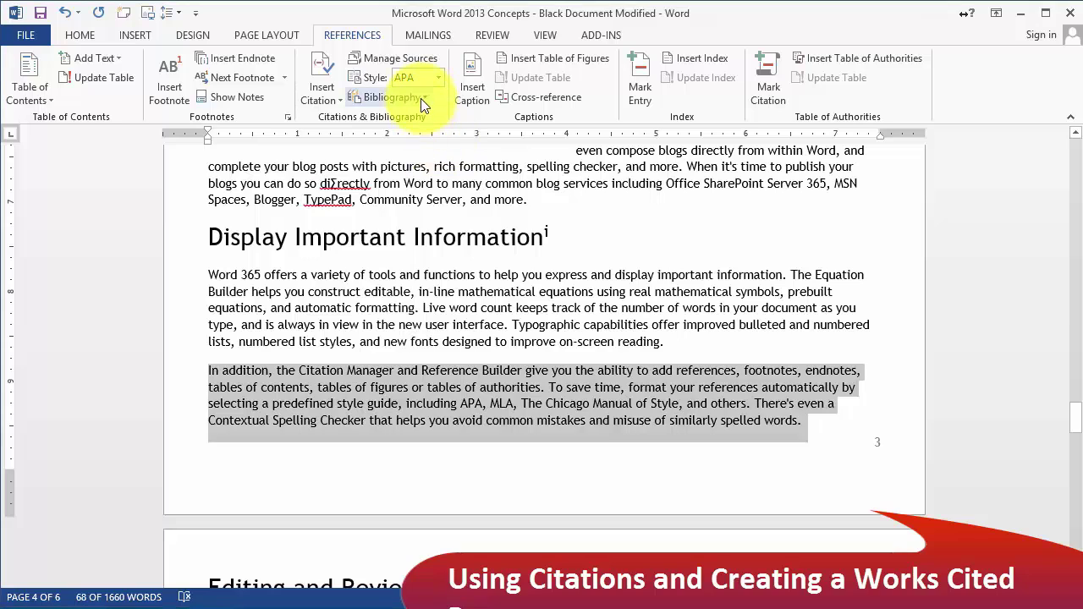
{"action": "left_click", "coordinate": [426, 98]}
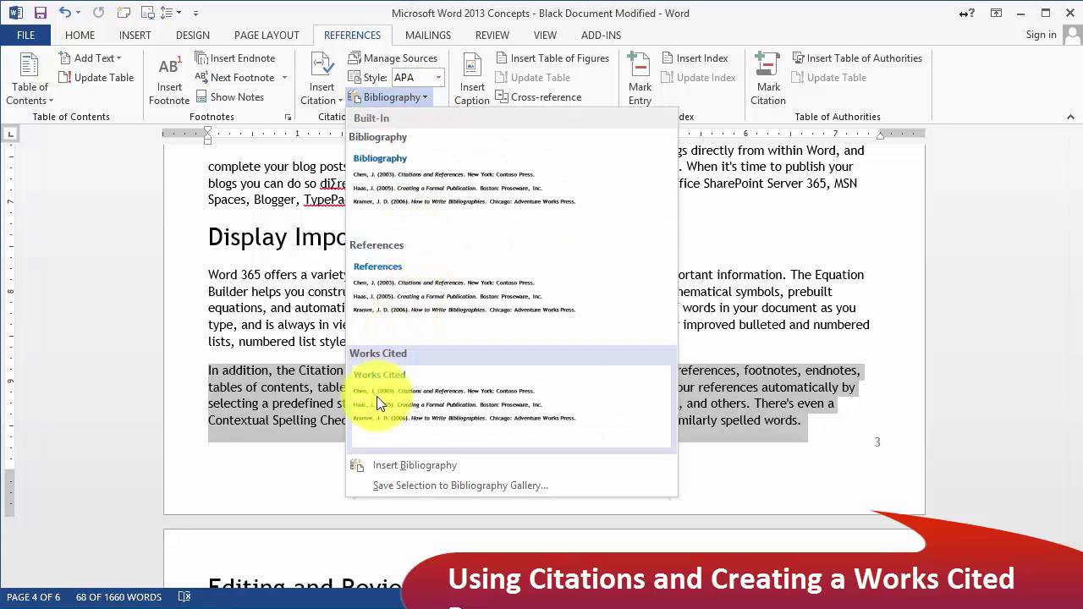
{"action": "left_click", "coordinate": [302, 472]}
{"action": "left_click", "coordinate": [360, 420]}
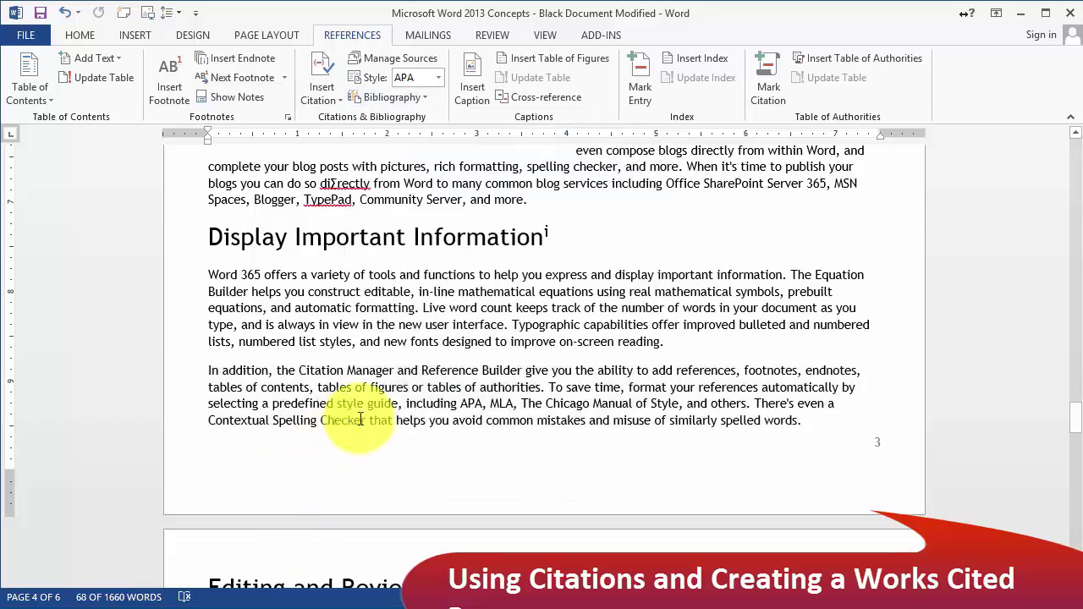
Enclose the sentence starting "Advanced integration with Microsoft Office SharePoint Server 365" in quotation marks under "Microsoft Word 365 Concepts".
{"action": "scroll", "coordinate": [359, 420], "scroll_direction": "up", "scroll_amount": 15}
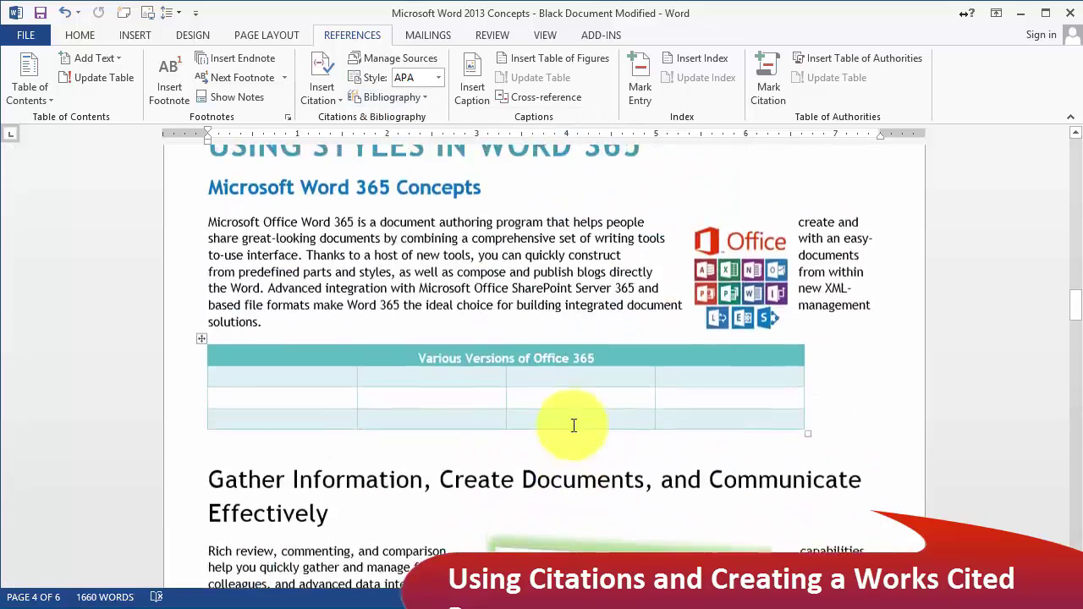
{"action": "scroll", "coordinate": [574, 425], "scroll_direction": "up", "scroll_amount": 4}
{"action": "scroll", "coordinate": [421, 488], "scroll_direction": "down", "scroll_amount": 3}
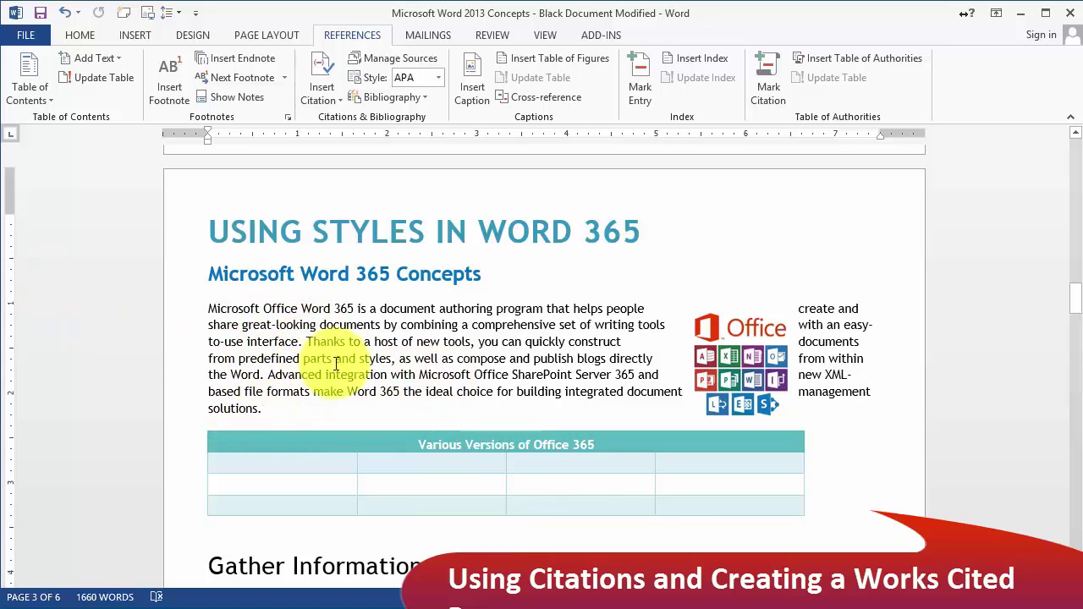
{"action": "type", "text": "\""}
{"action": "key", "text": "BackSpace"}
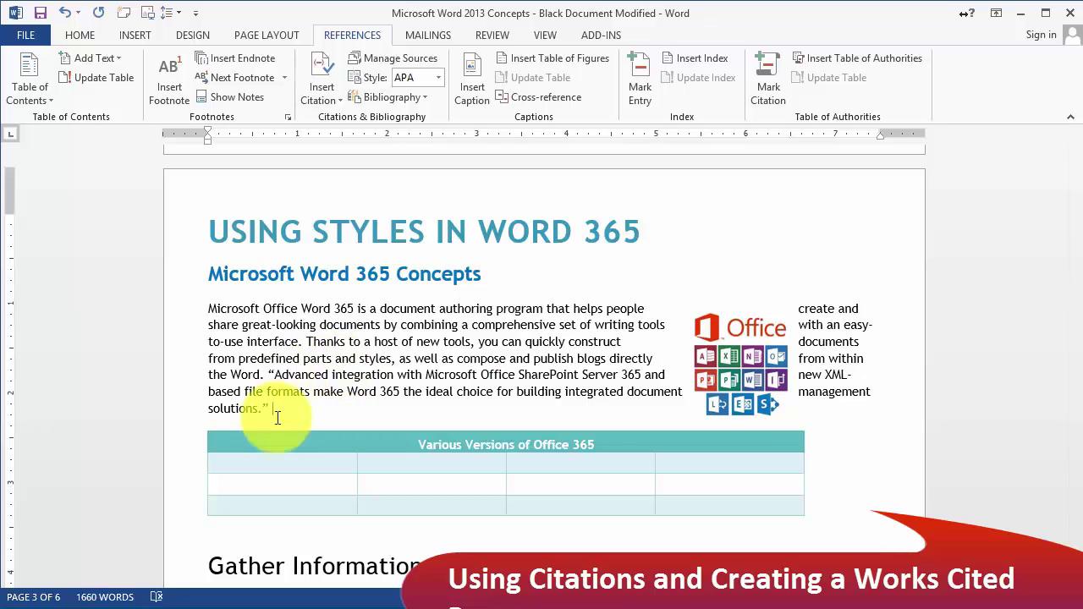
{"action": "left_click", "coordinate": [264, 410]}
{"action": "type", "text": "\""}
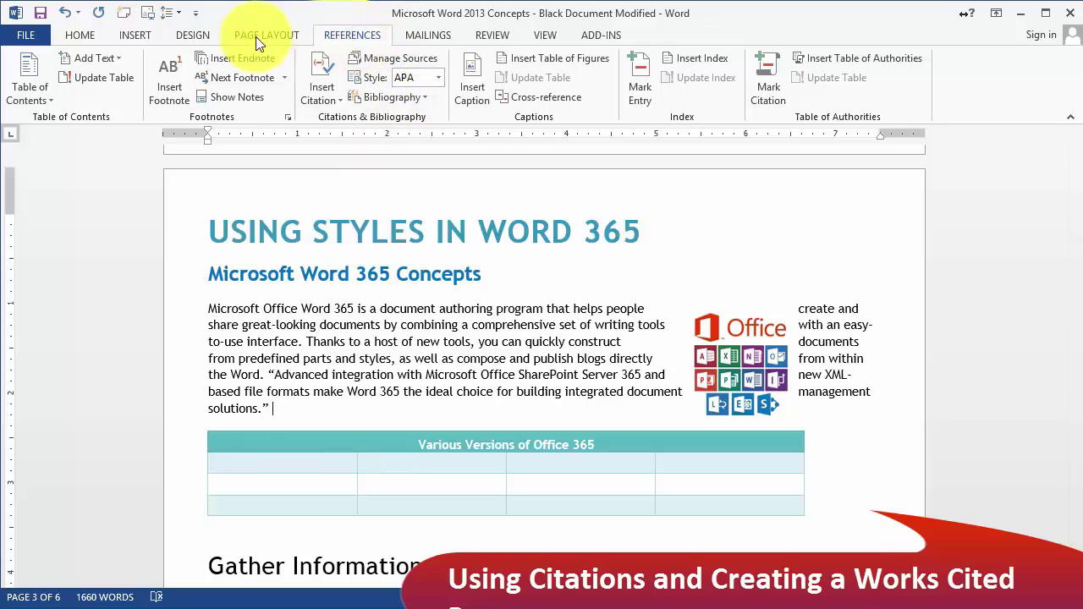
Examine the source types available for a new citation source, cancelling without creating one.
{"action": "left_click", "coordinate": [91, 34]}
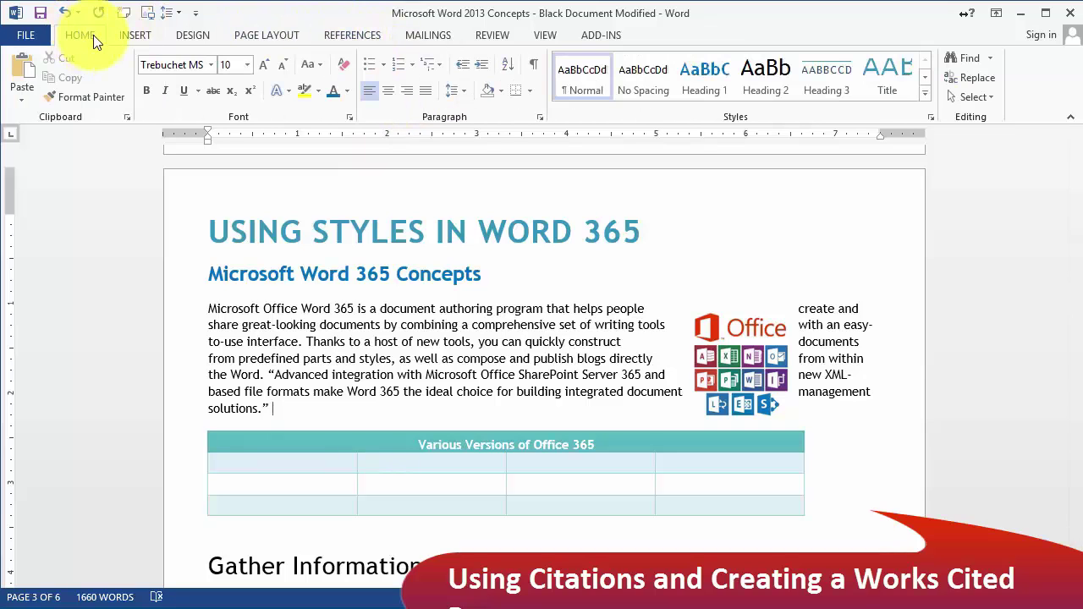
{"action": "left_click", "coordinate": [369, 37]}
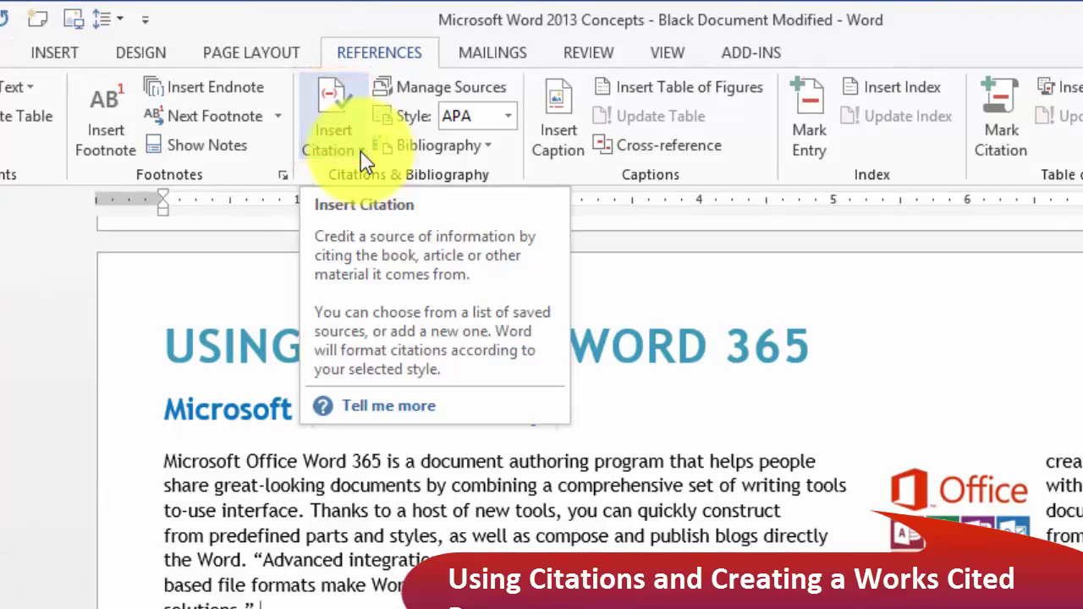
{"action": "left_click", "coordinate": [361, 156]}
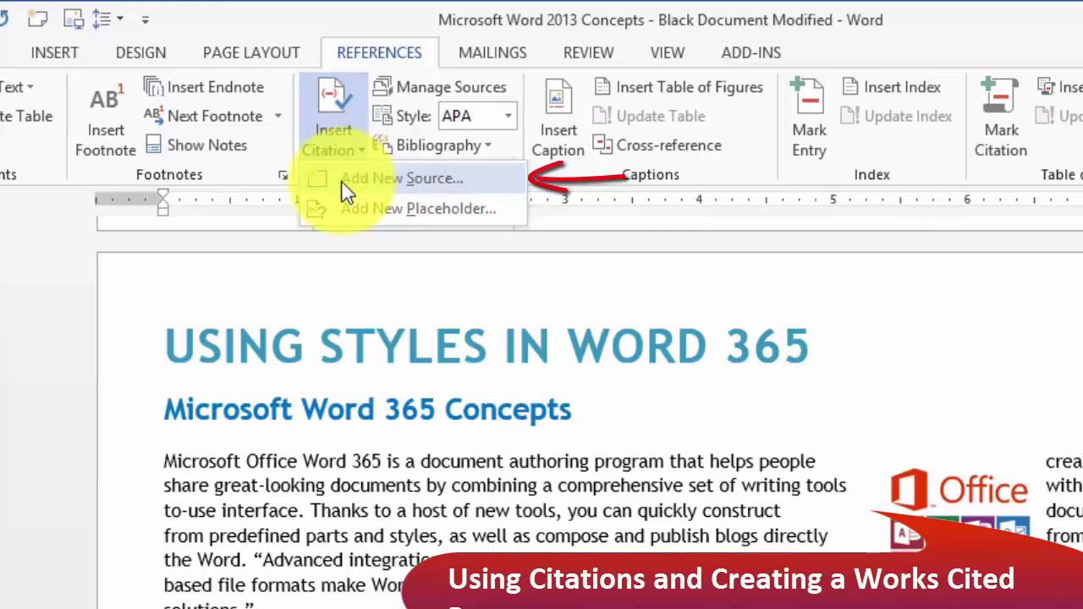
{"action": "left_click", "coordinate": [346, 187]}
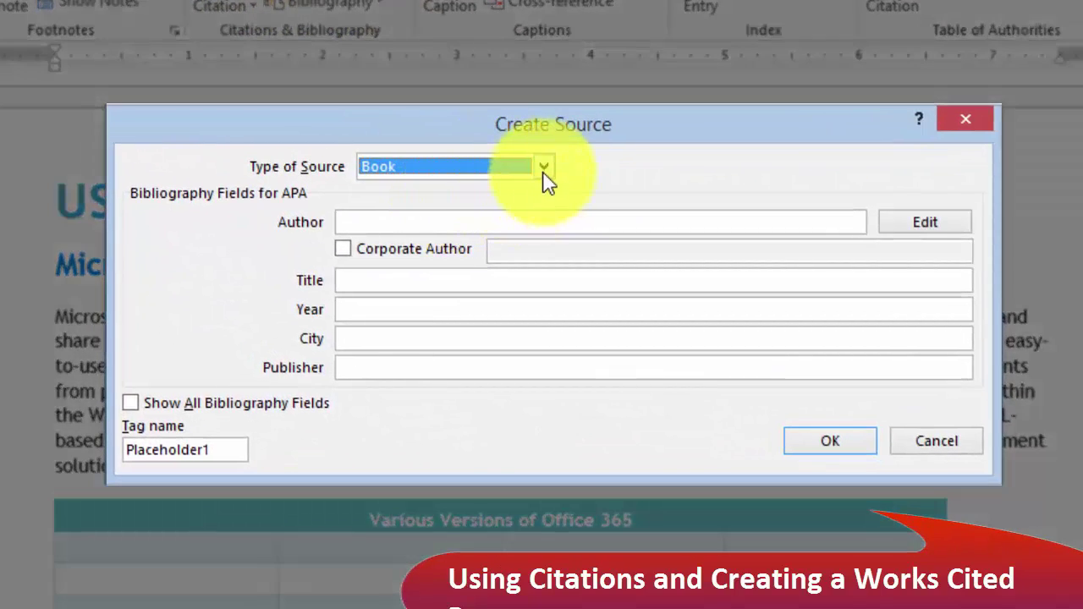
{"action": "left_click", "coordinate": [544, 167]}
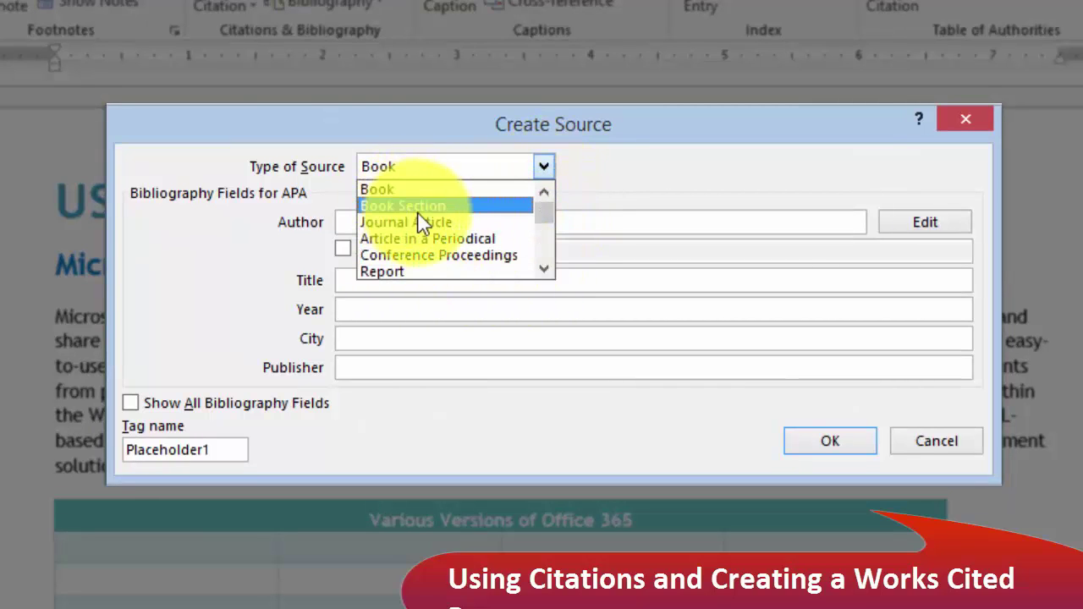
{"action": "left_click", "coordinate": [544, 269]}
{"action": "left_click", "coordinate": [544, 269]}
{"action": "left_click", "coordinate": [544, 271]}
{"action": "left_click", "coordinate": [544, 270]}
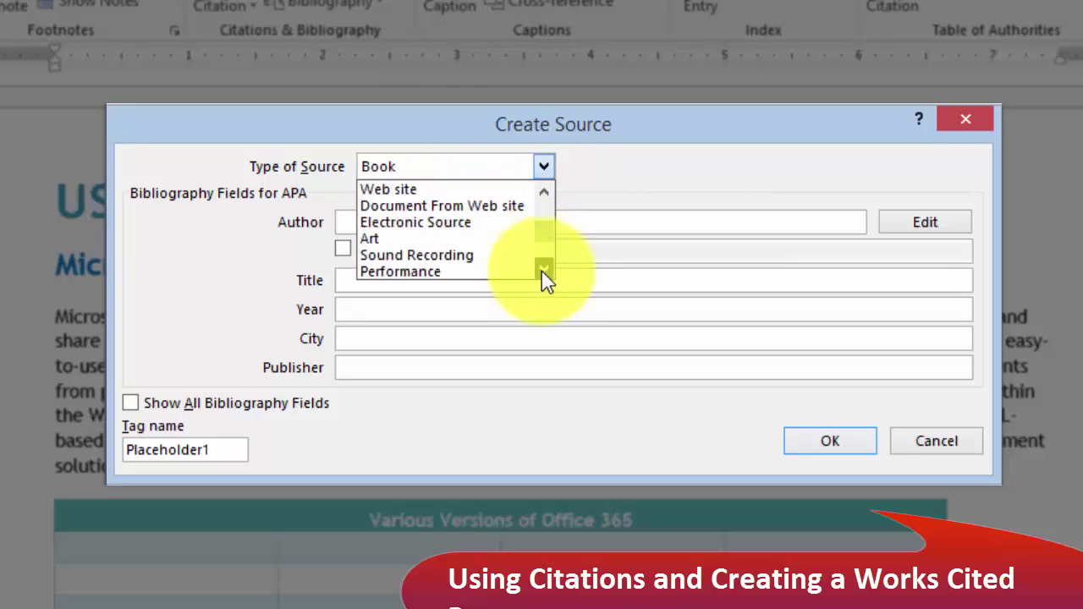
{"action": "left_click", "coordinate": [545, 271]}
{"action": "left_click", "coordinate": [544, 270]}
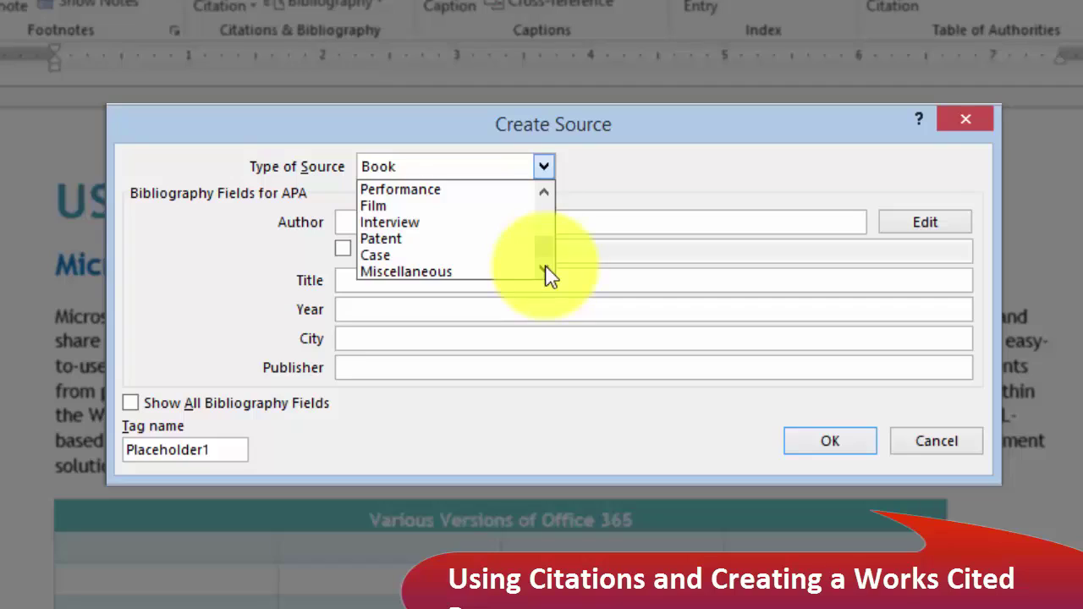
{"action": "left_click", "coordinate": [648, 164]}
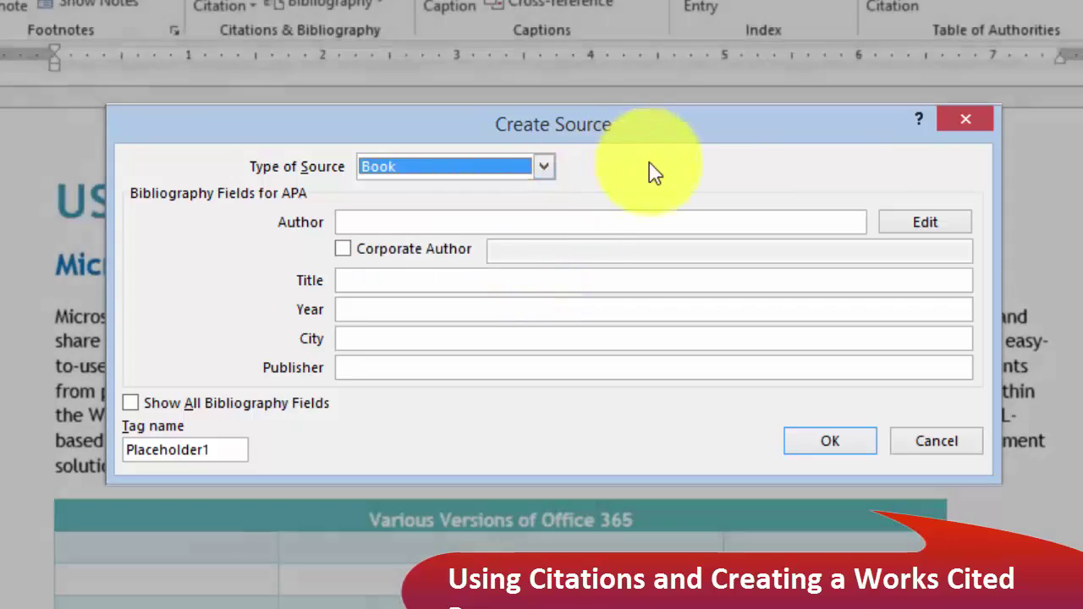
{"action": "left_click", "coordinate": [911, 440]}
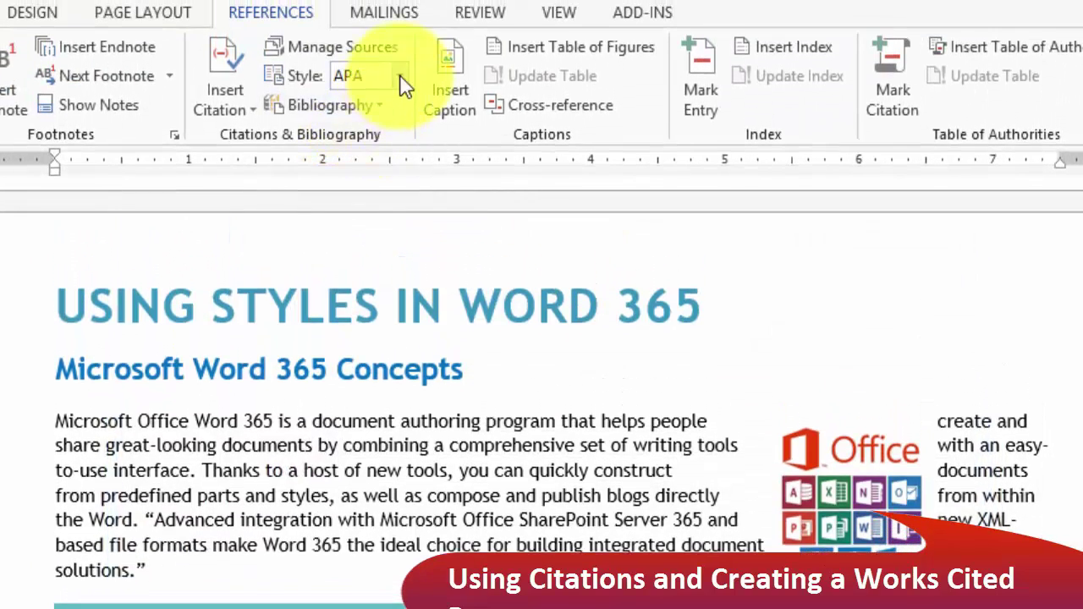
Set the citation style to APA Sixth Edition and fill in a new Book source with Bill Gates, "Using Office 365 in Education", 2015, Seatle, Microsoft Press.
{"action": "left_click", "coordinate": [401, 77]}
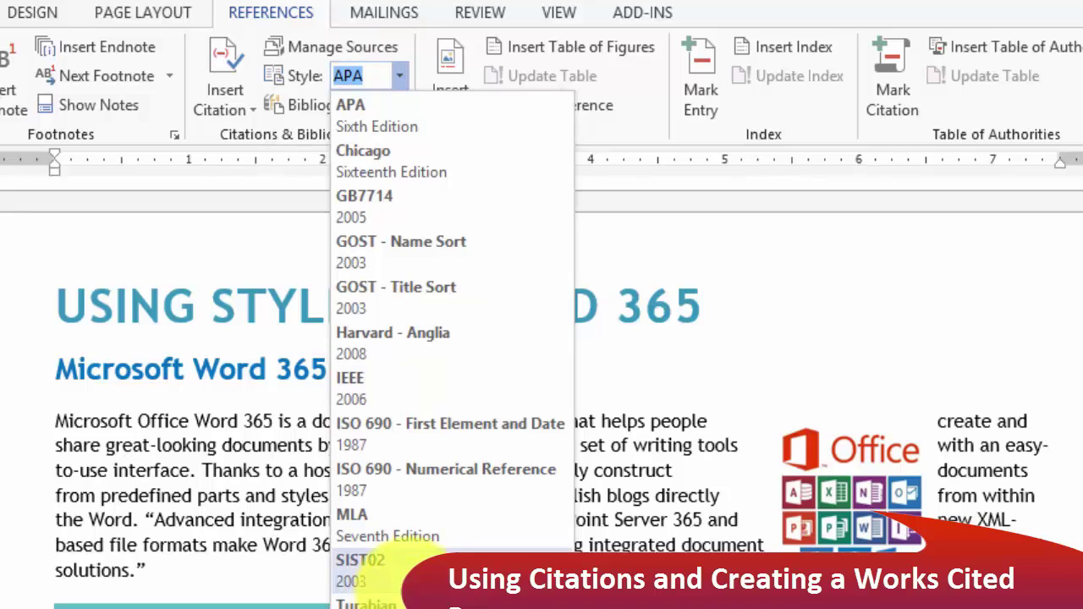
{"action": "left_click", "coordinate": [380, 127]}
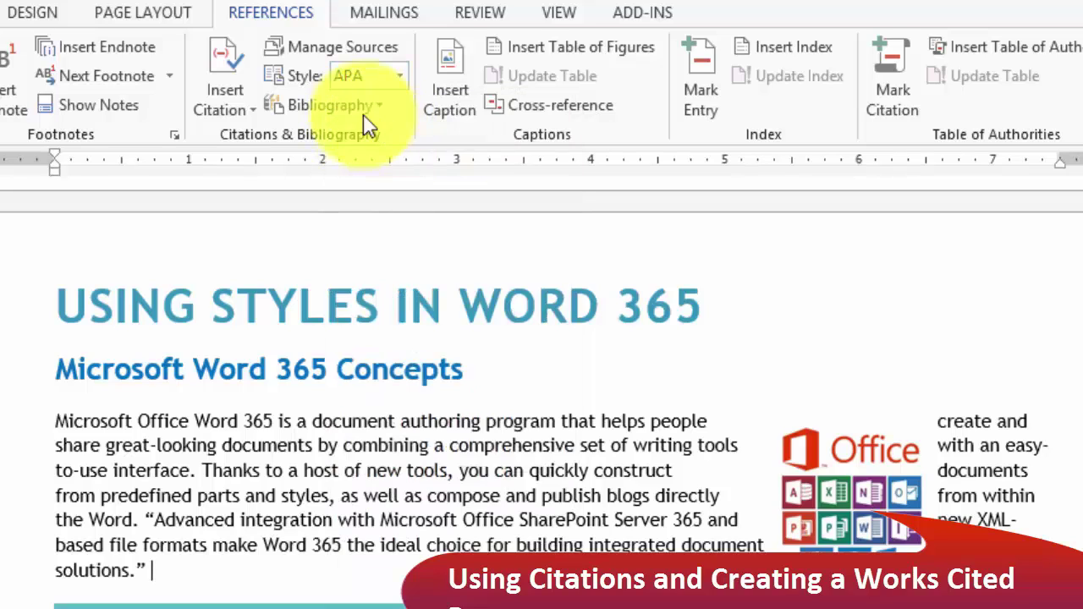
{"action": "left_click", "coordinate": [241, 119]}
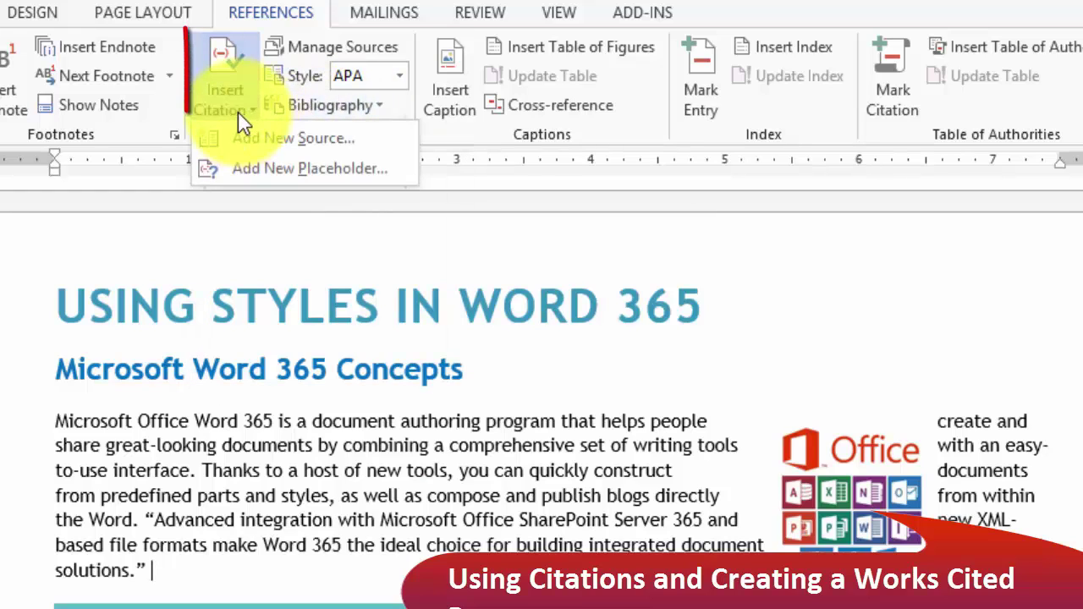
{"action": "key", "text": "Escape"}
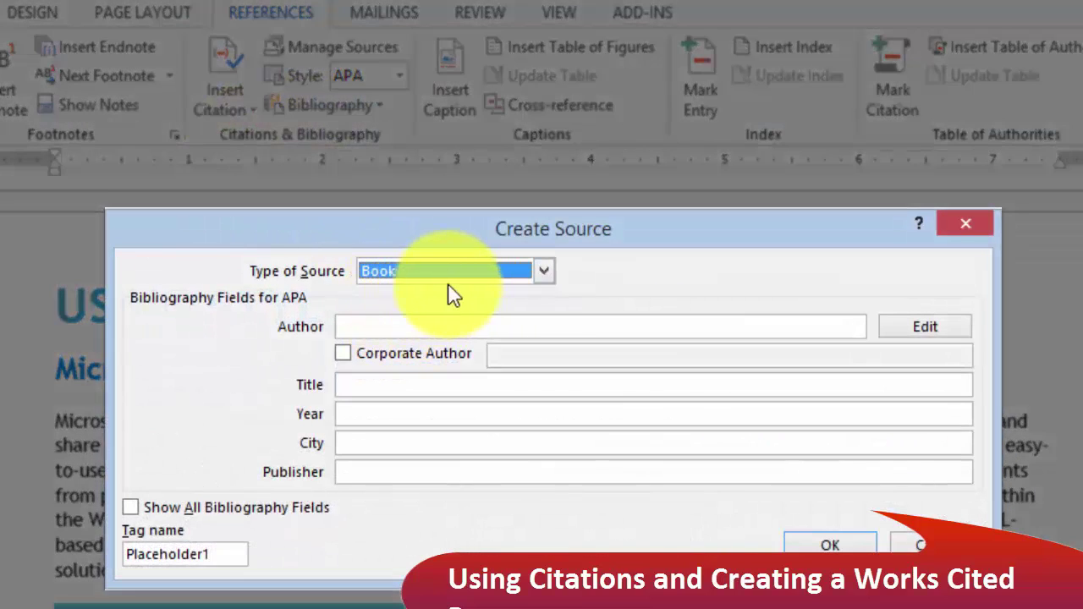
{"action": "left_click", "coordinate": [395, 327]}
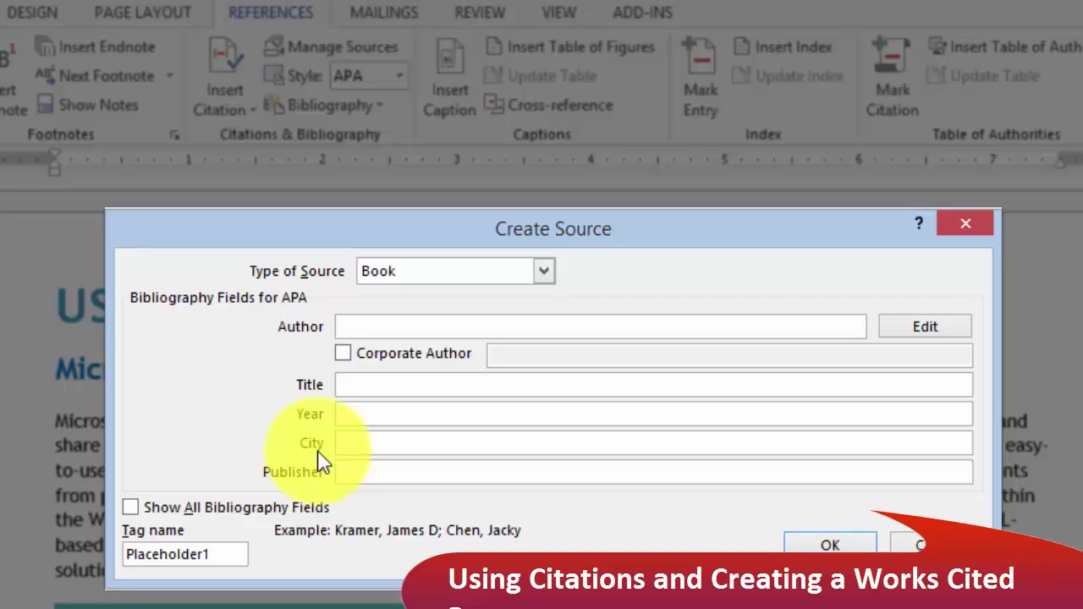
{"action": "left_click", "coordinate": [377, 326]}
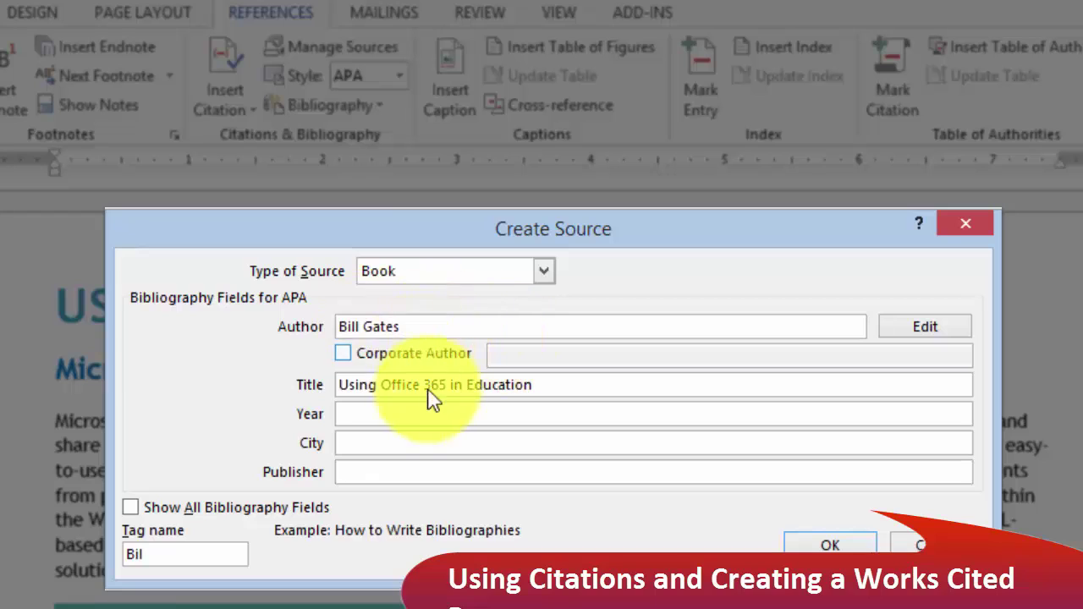
{"action": "left_click", "coordinate": [404, 415]}
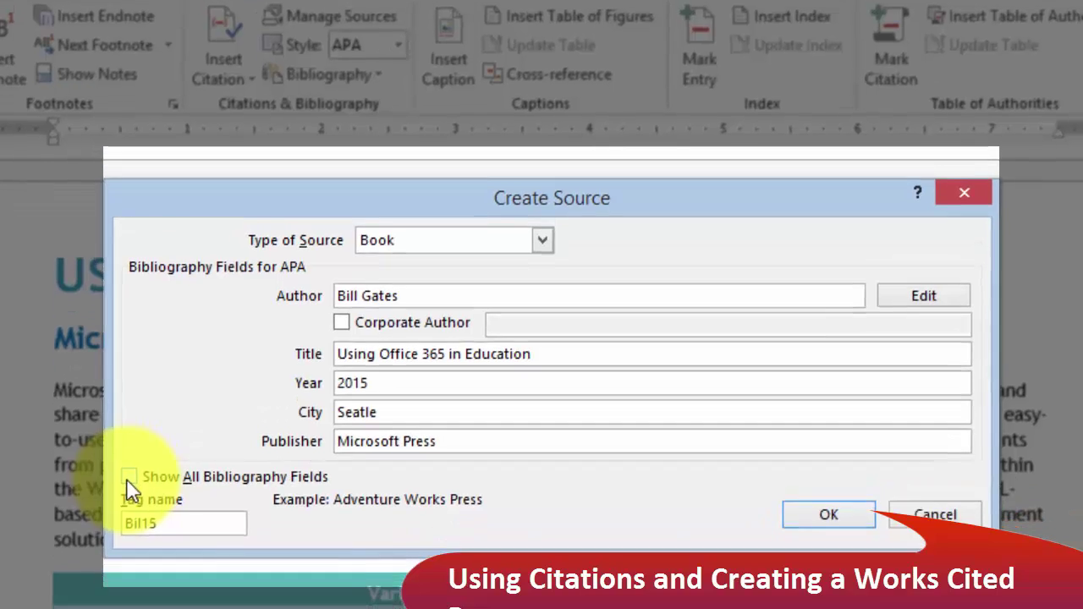
Show all bibliography fields for the source, enter pages 67-99, and insert its citation after the quoted sentence.
{"action": "left_click", "coordinate": [130, 508]}
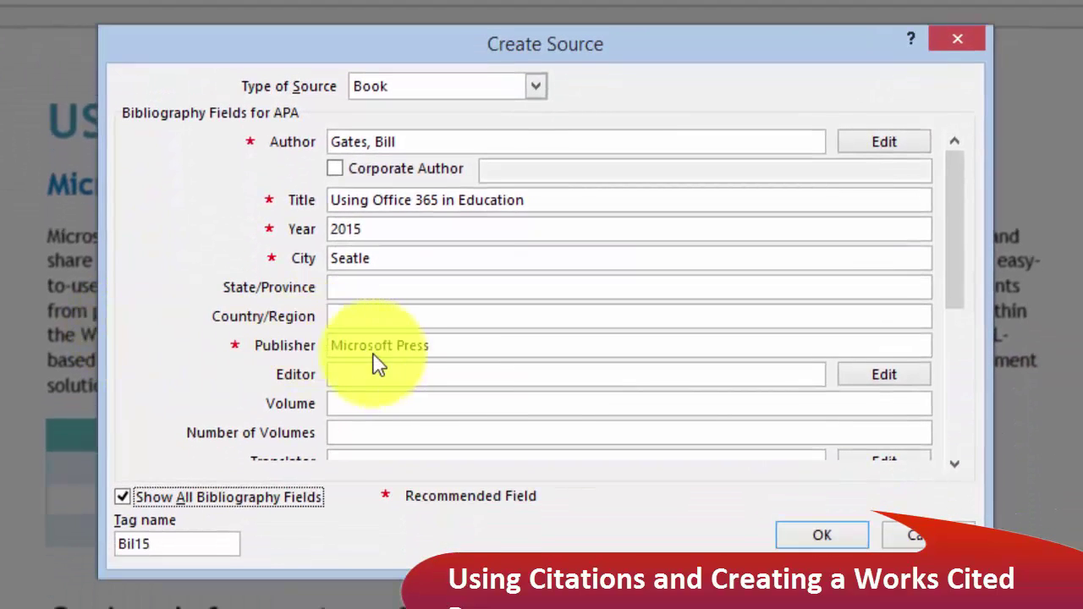
{"action": "left_click", "coordinate": [364, 403]}
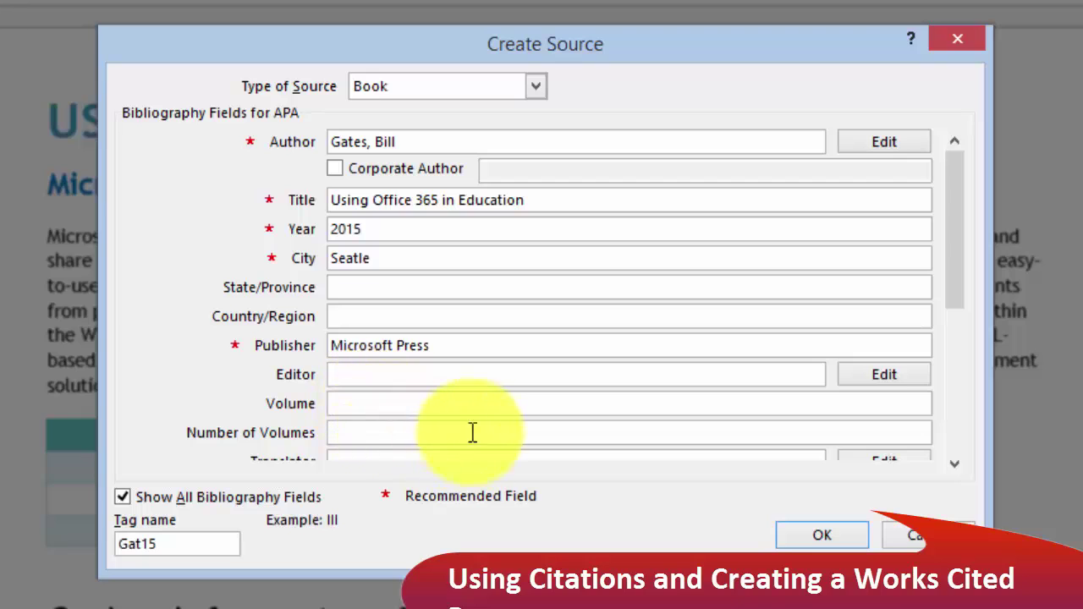
{"action": "scroll", "coordinate": [389, 417], "scroll_direction": "down", "scroll_amount": 5}
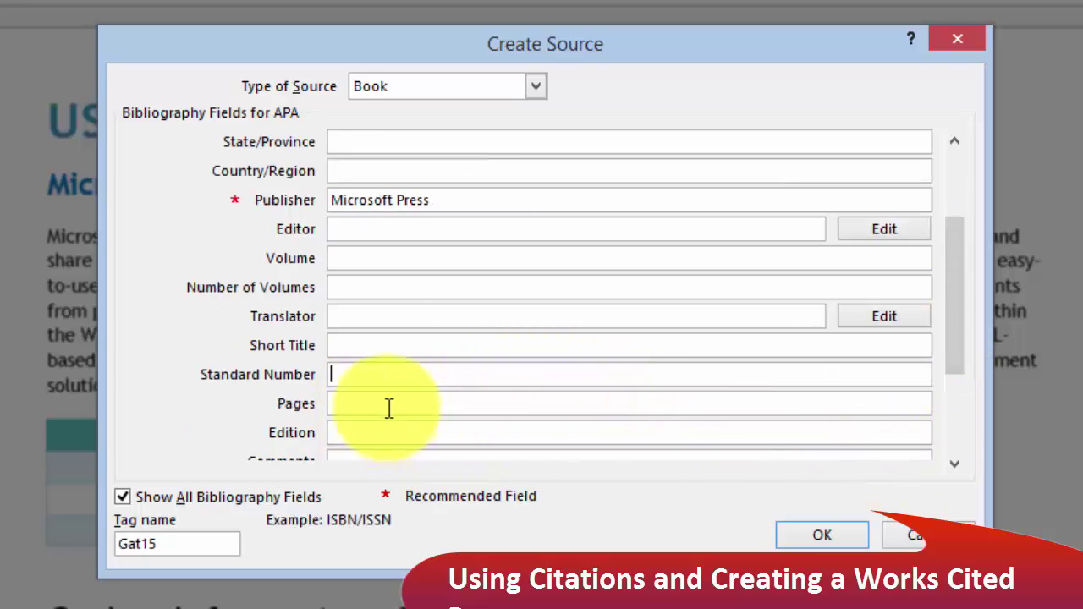
{"action": "left_click", "coordinate": [389, 408]}
{"action": "type", "text": "67-99"}
{"action": "left_click", "coordinate": [445, 436]}
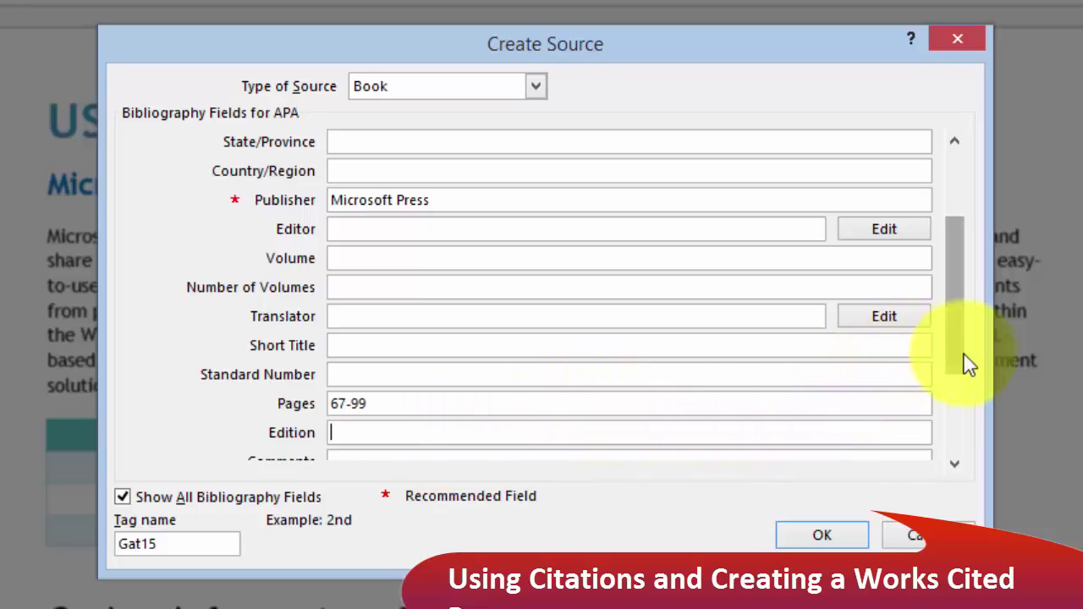
{"action": "left_click_drag", "start_coordinate": [959, 360], "coordinate": [945, 453]}
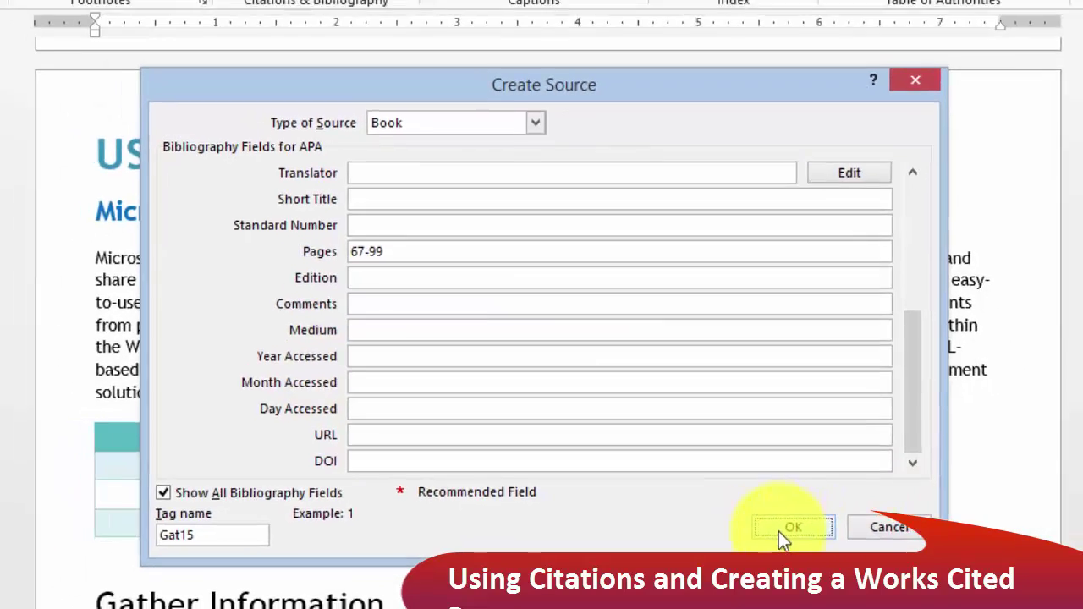
{"action": "left_click", "coordinate": [796, 545]}
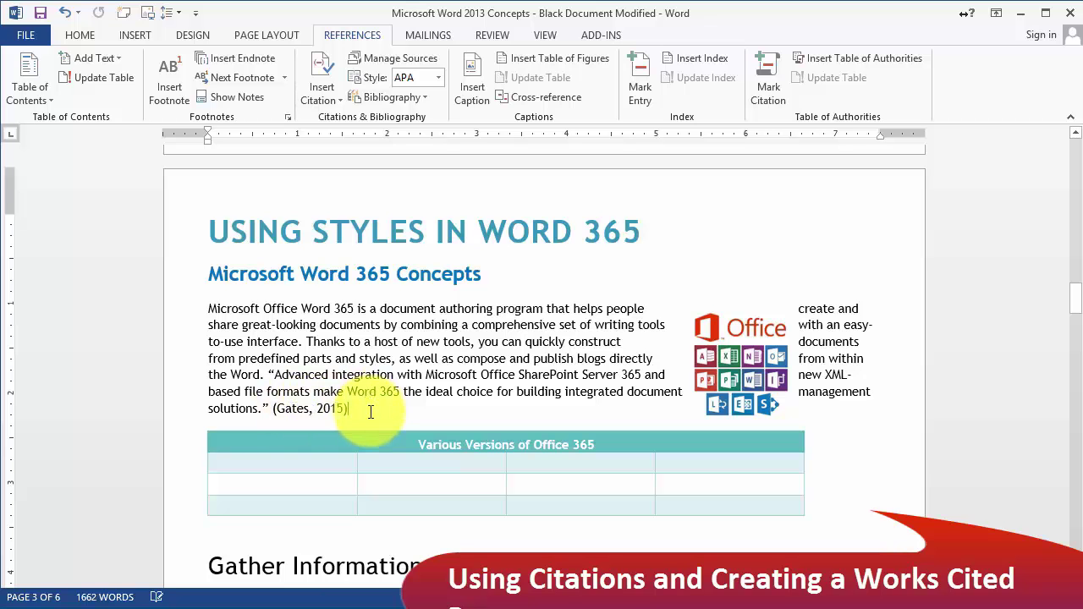
Enclose the first paragraph under "Display Important Information" in quotation marks.
{"action": "scroll", "coordinate": [370, 415], "scroll_direction": "down", "scroll_amount": 10}
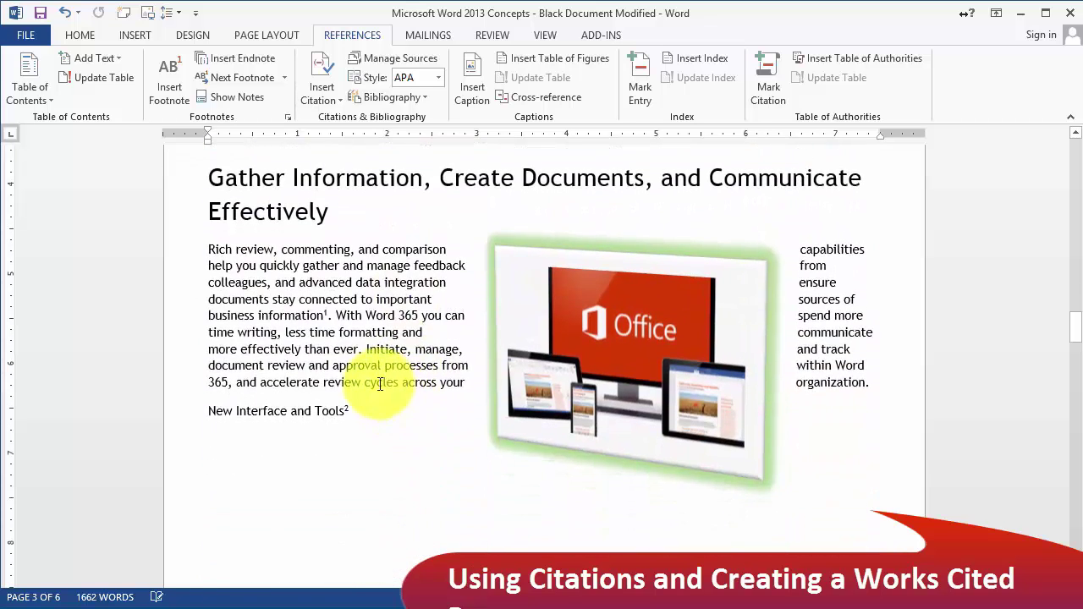
{"action": "scroll", "coordinate": [330, 254], "scroll_direction": "down", "scroll_amount": 10}
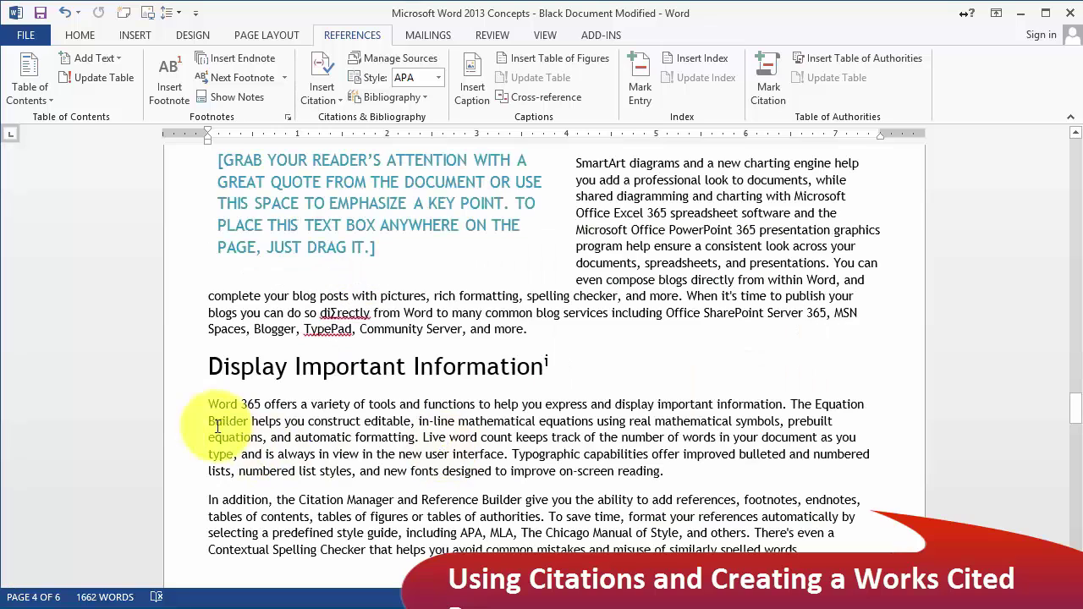
{"action": "left_click", "coordinate": [204, 405]}
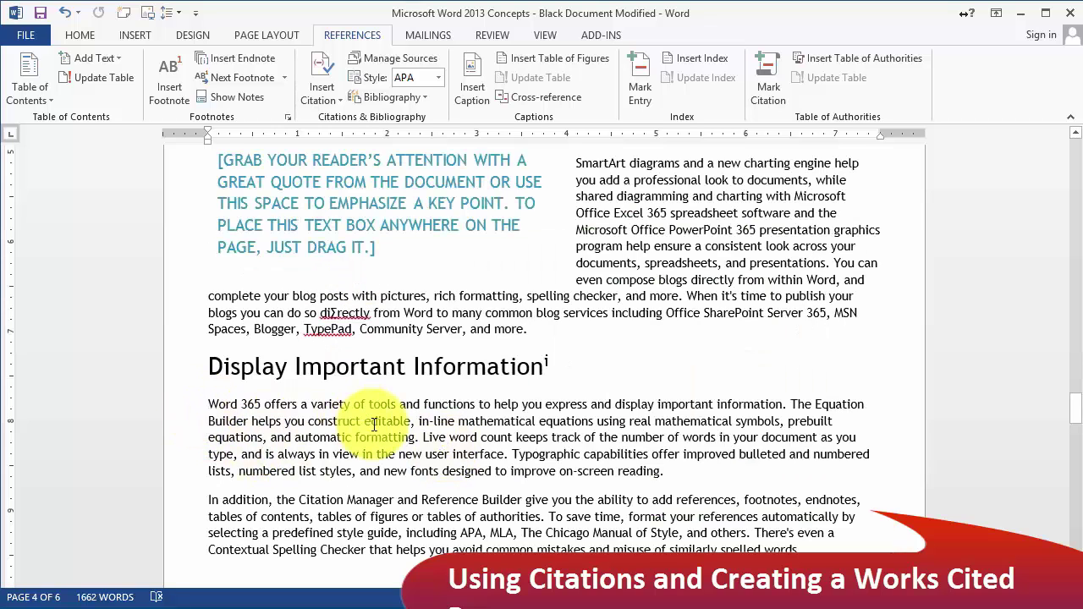
{"action": "type", "text": "\""}
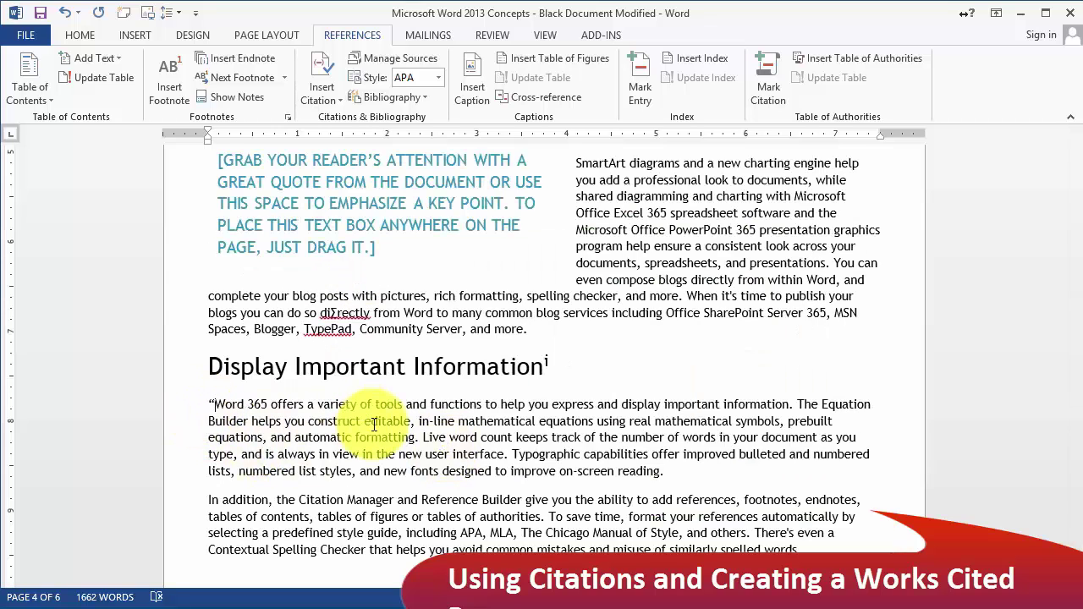
{"action": "left_click", "coordinate": [674, 472]}
{"action": "type", "text": "\""}
Indent the quoted paragraph under "Display Important Information" by 1" on both the left and right sides.
{"action": "left_click_drag", "start_coordinate": [676, 472], "coordinate": [213, 404]}
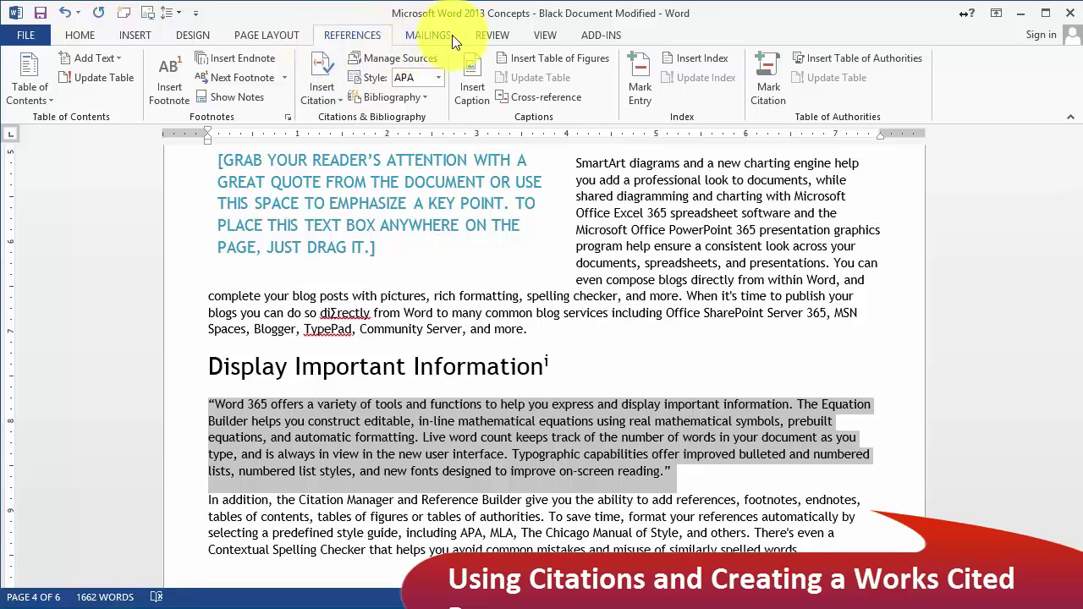
{"action": "left_click", "coordinate": [80, 34]}
{"action": "left_click", "coordinate": [267, 35]}
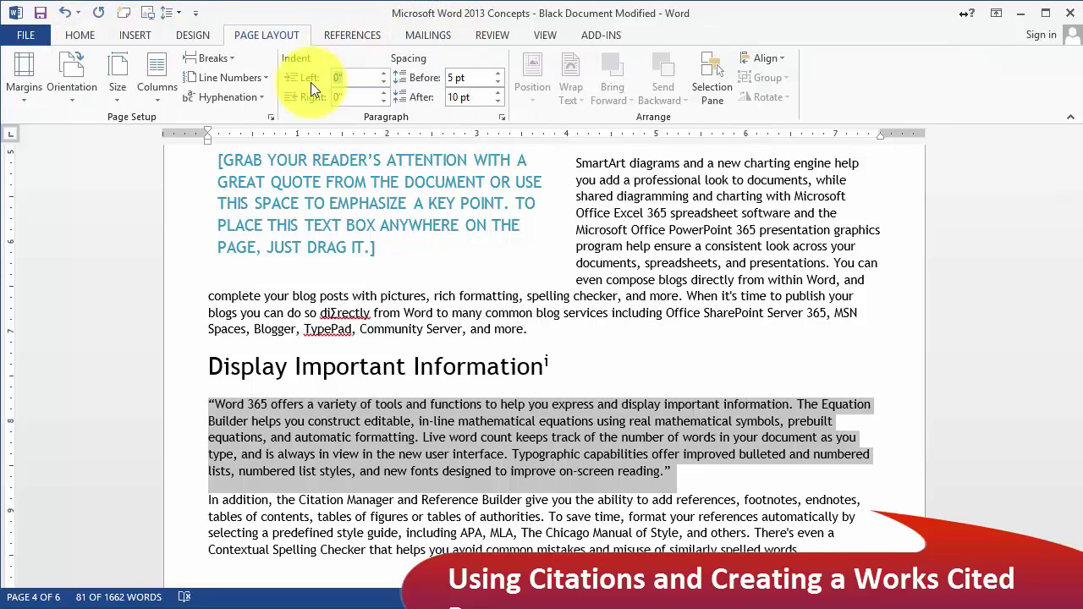
{"action": "left_click", "coordinate": [354, 77]}
{"action": "type", "text": "1"}
{"action": "key", "text": "Tab"}
{"action": "type", "text": "1"}
{"action": "left_click", "coordinate": [562, 508]}
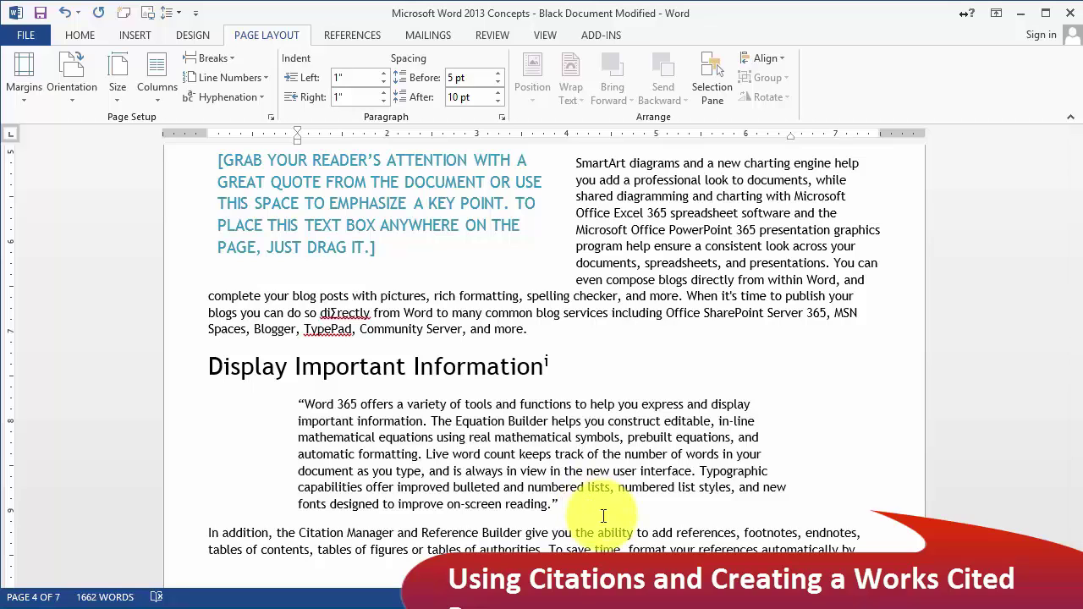
Cite a new Book source after the indented quote: the author's full name, title "Office 2015 is Coming", 2017, Philadelphia, Philly Press.
{"action": "left_click", "coordinate": [360, 34]}
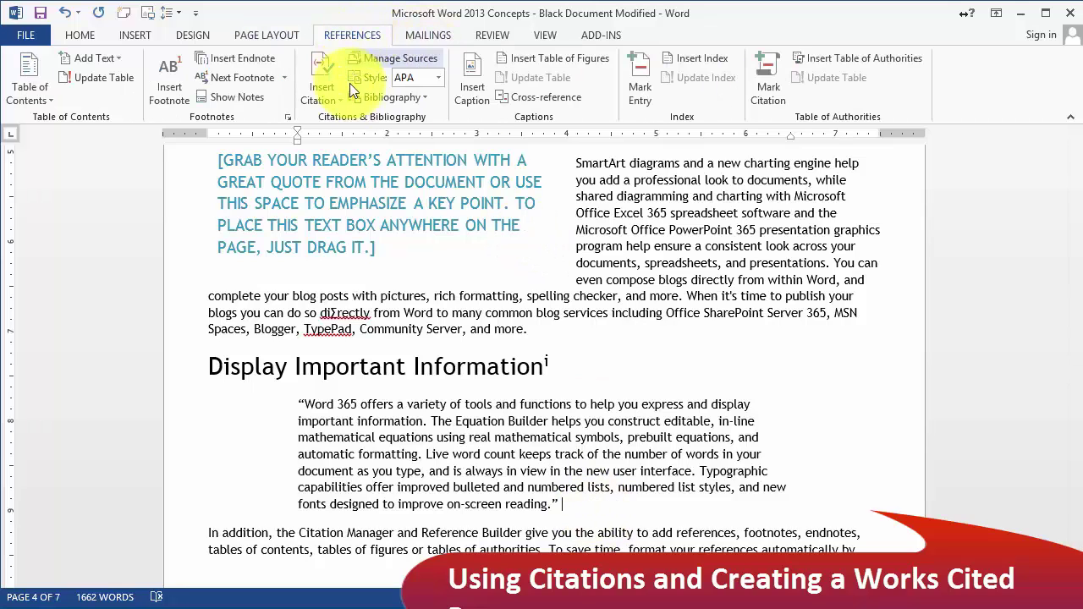
{"action": "left_click", "coordinate": [328, 88]}
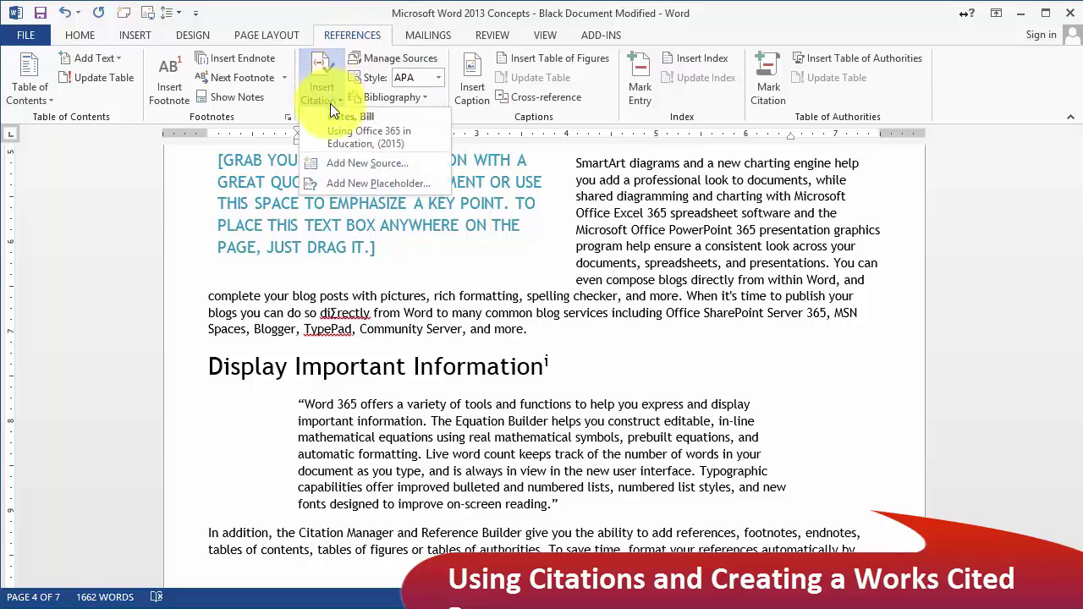
{"action": "left_click", "coordinate": [356, 169]}
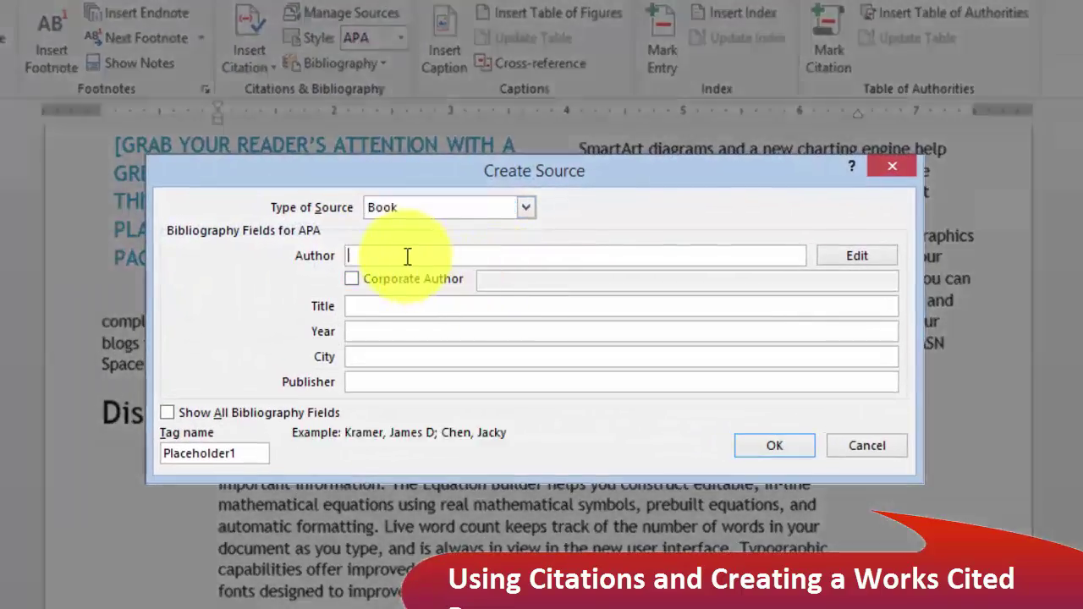
{"action": "type", "text": "Hubert"}
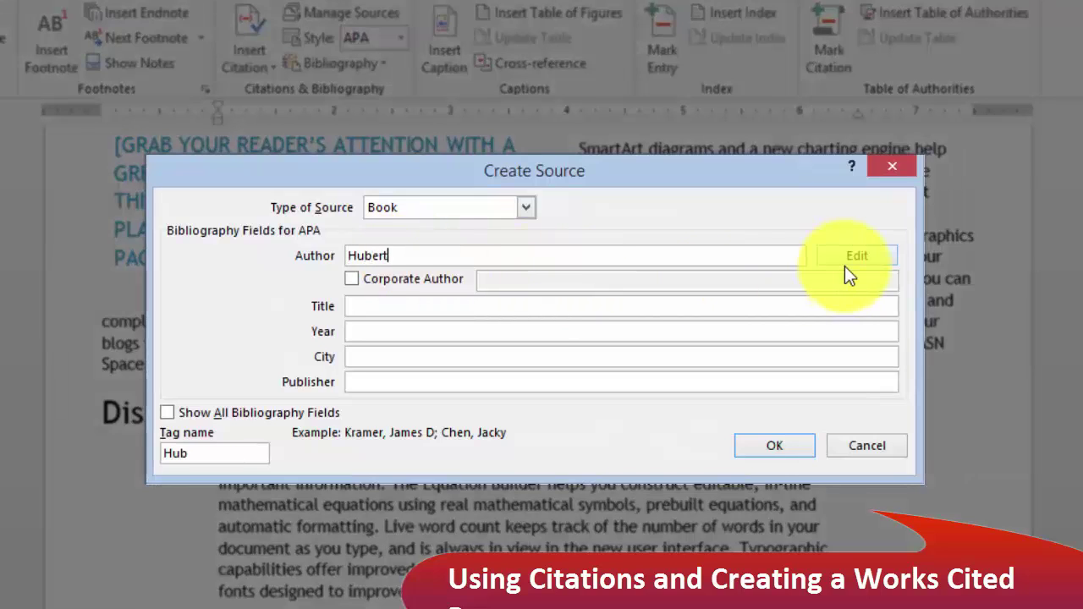
{"action": "type", "text": " Simms"}
{"action": "left_click", "coordinate": [524, 315]}
{"action": "type", "text": "Office 2015 is"}
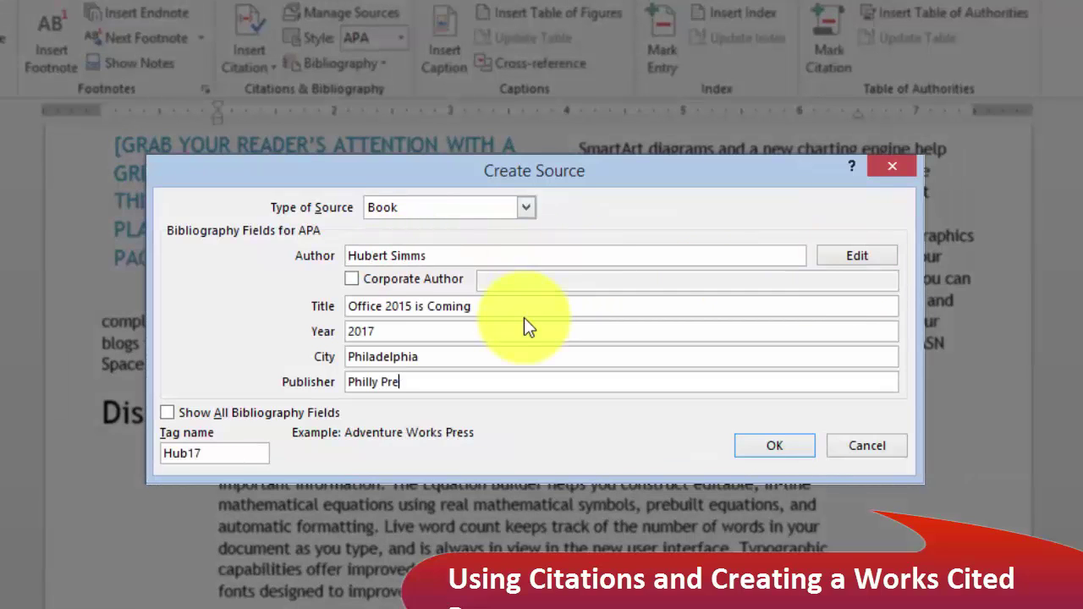
{"action": "type", "text": "ss"}
{"action": "left_click", "coordinate": [789, 464]}
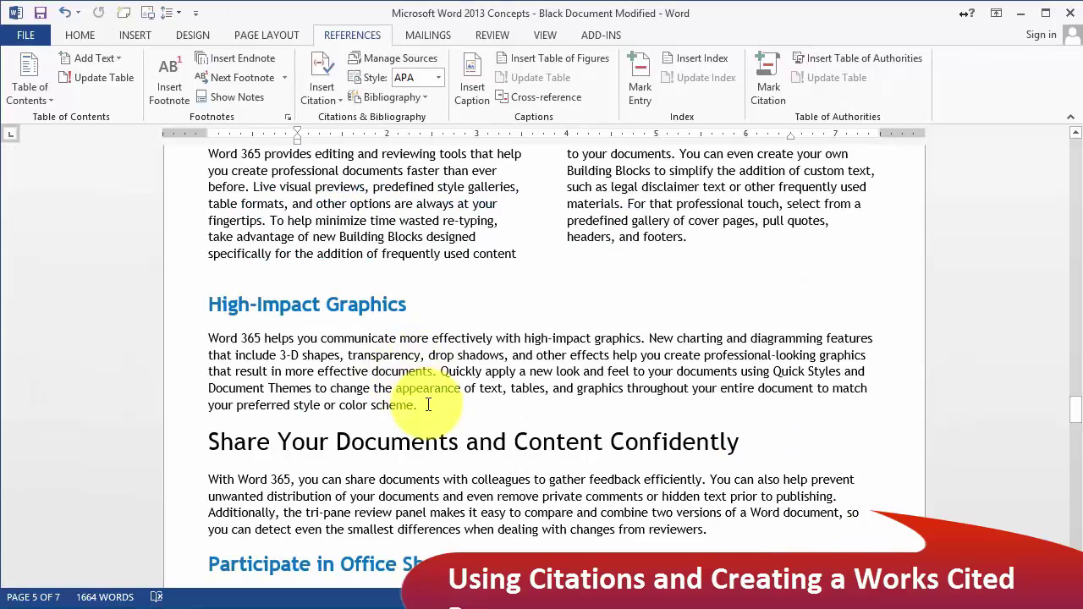
Enclose the sentence starting "Quickly apply a new look and feel" under "High-Impact Graphics" in quotation marks.
{"action": "left_click", "coordinate": [428, 404]}
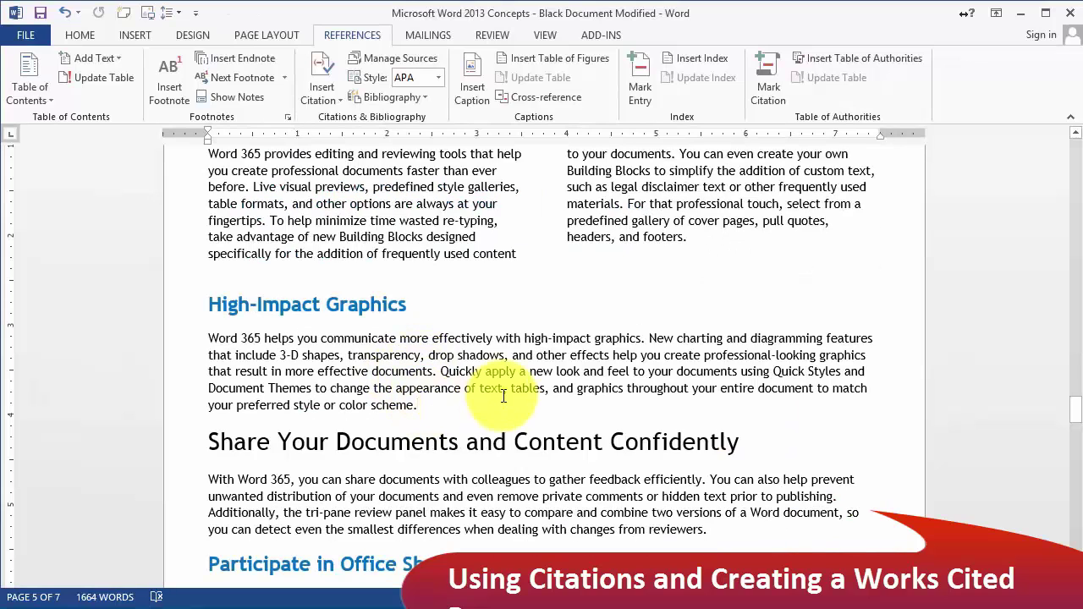
{"action": "left_click", "coordinate": [442, 373]}
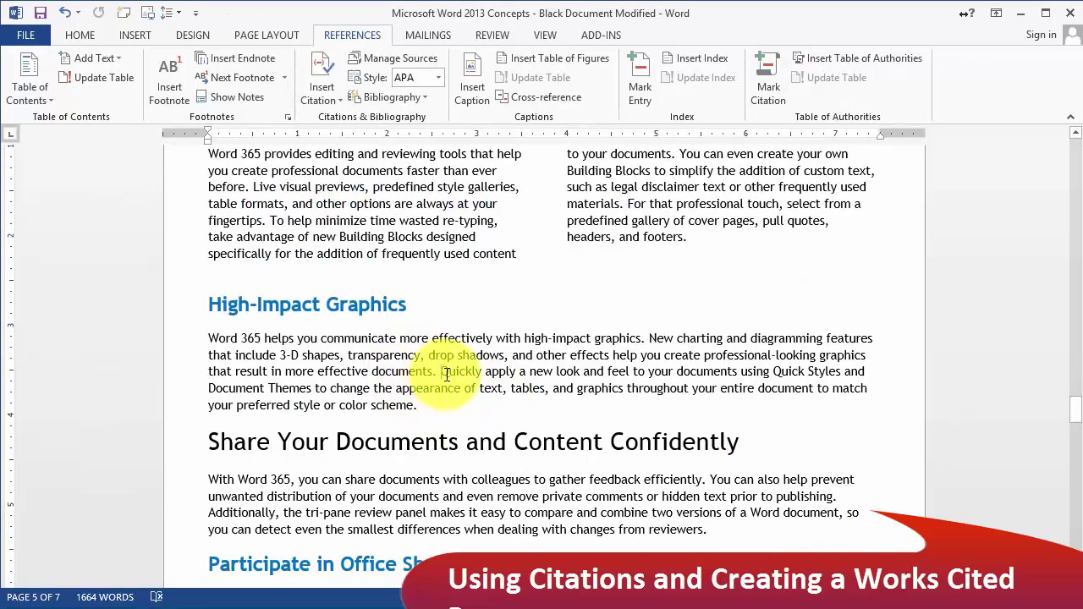
{"action": "type", "text": "\""}
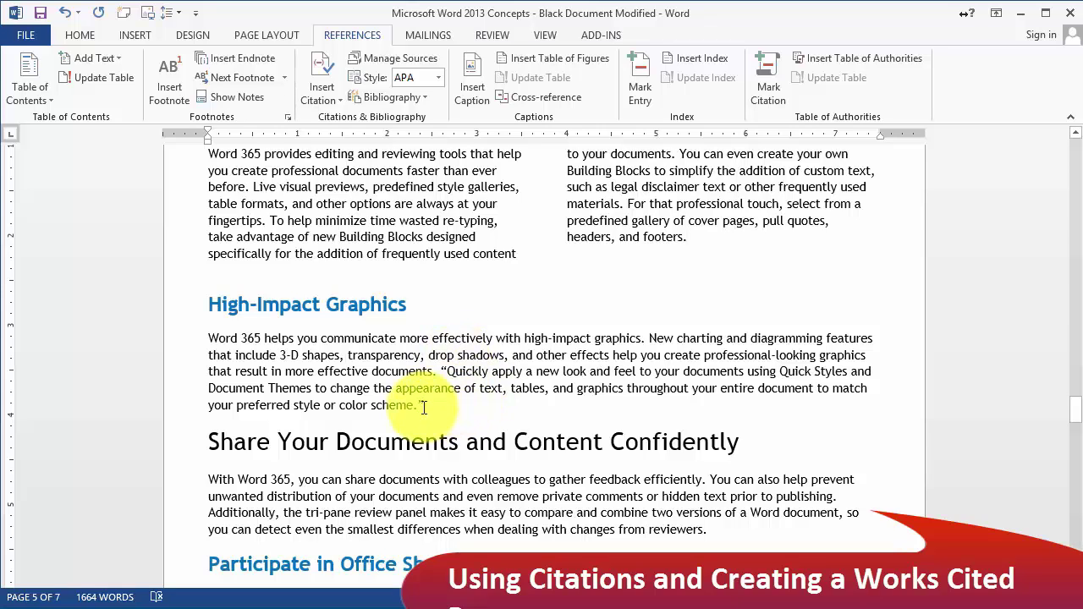
{"action": "type", "text": "\""}
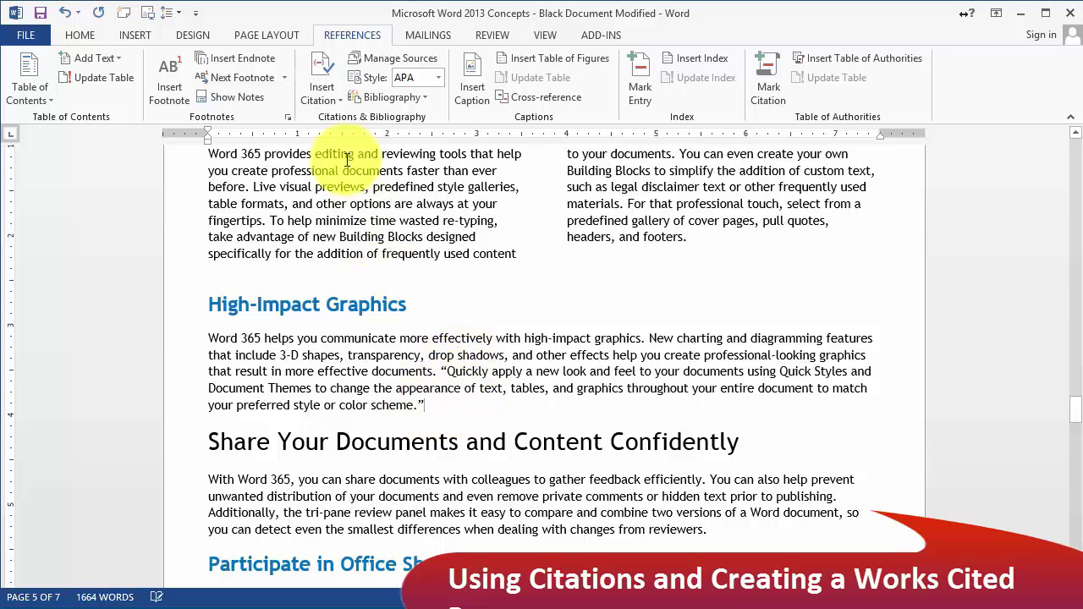
Start a new citation source of type Document From Web site after the quoted sentence under "High-Impact Graphics".
{"action": "left_click", "coordinate": [323, 98]}
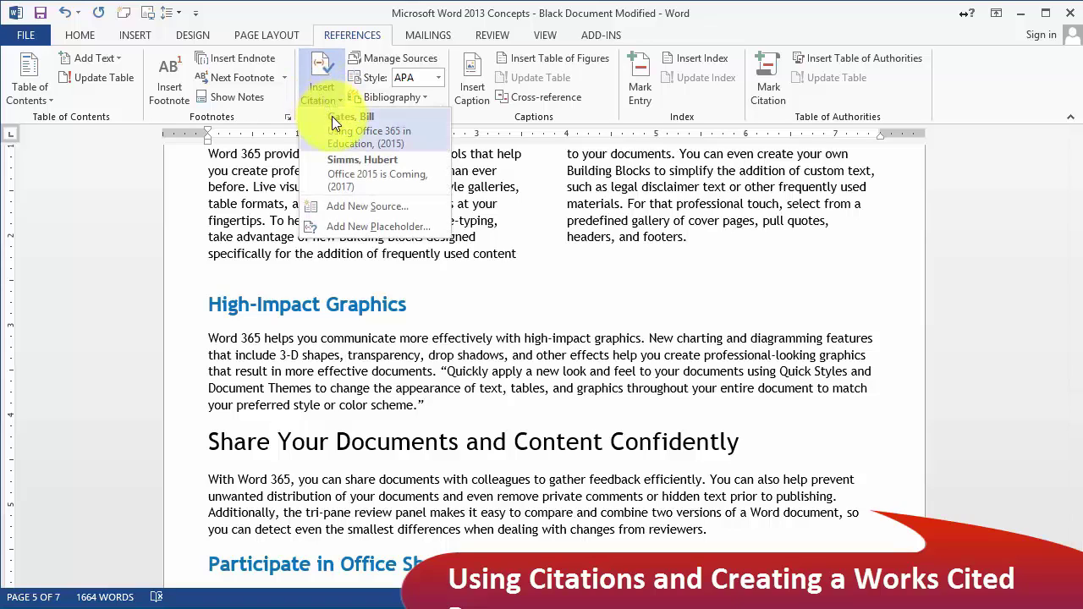
{"action": "left_click", "coordinate": [348, 207]}
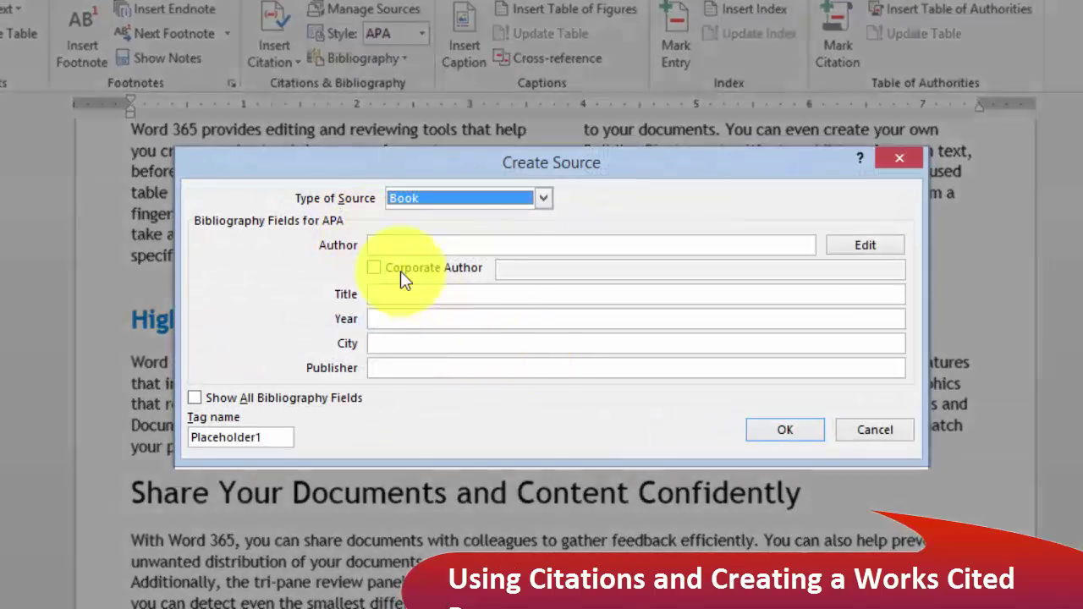
{"action": "left_click", "coordinate": [543, 198]}
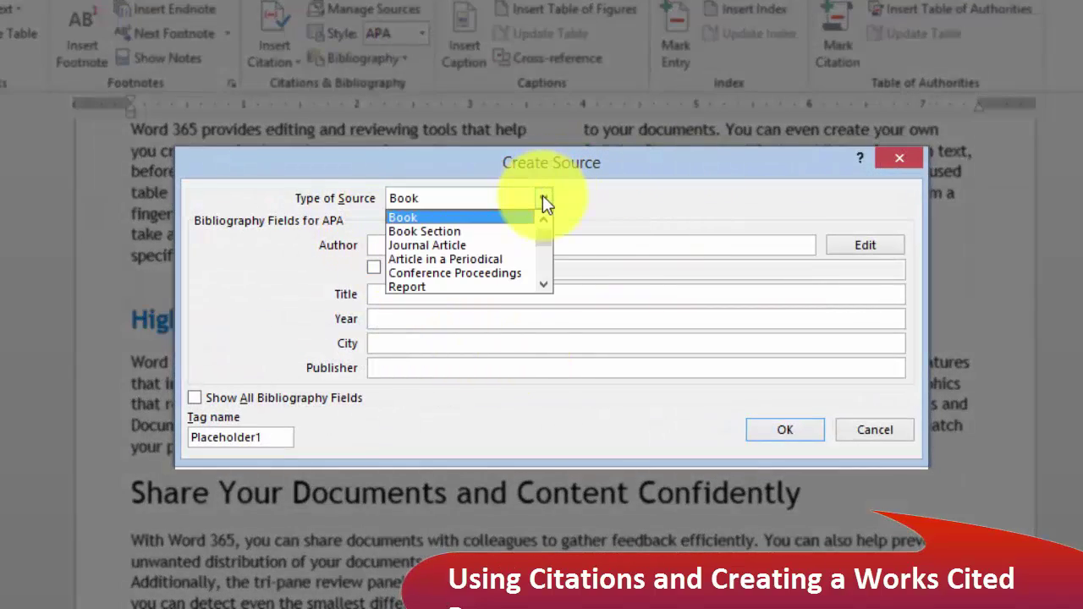
{"action": "left_click", "coordinate": [544, 284]}
{"action": "left_click", "coordinate": [544, 284]}
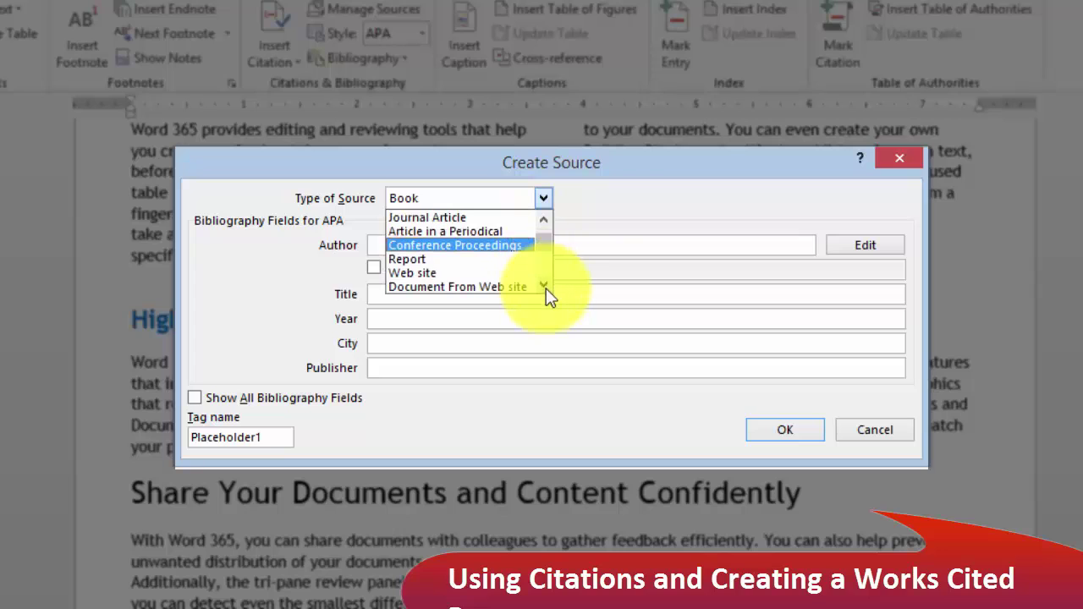
{"action": "left_click", "coordinate": [452, 286]}
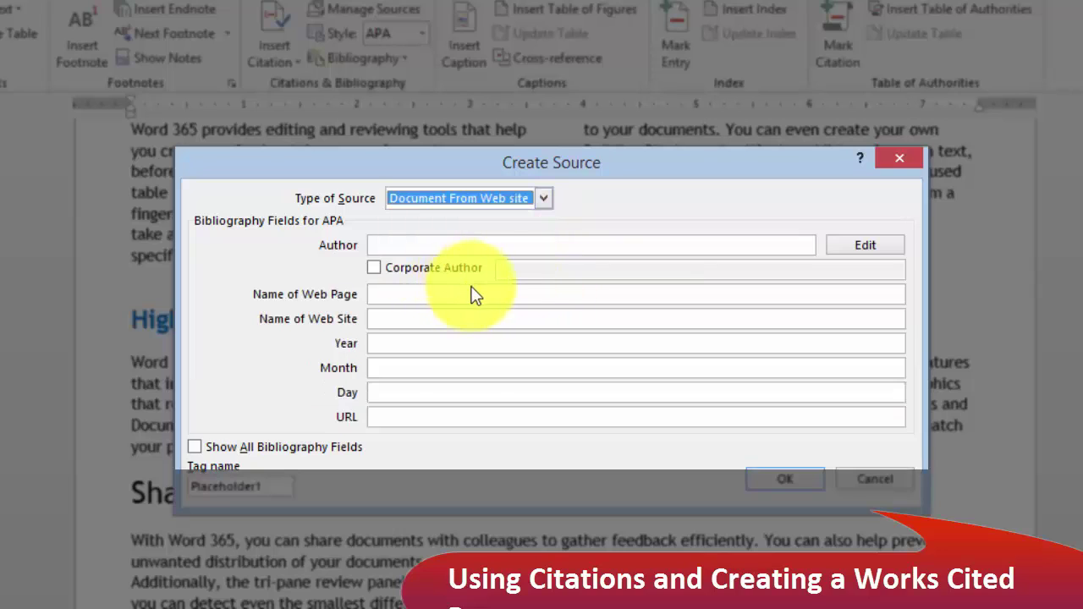
Switch to Chrome and examine the CNN Money article "Inside the head of Apple's top designer" for its author, title and publication date.
{"action": "left_click", "coordinate": [407, 246]}
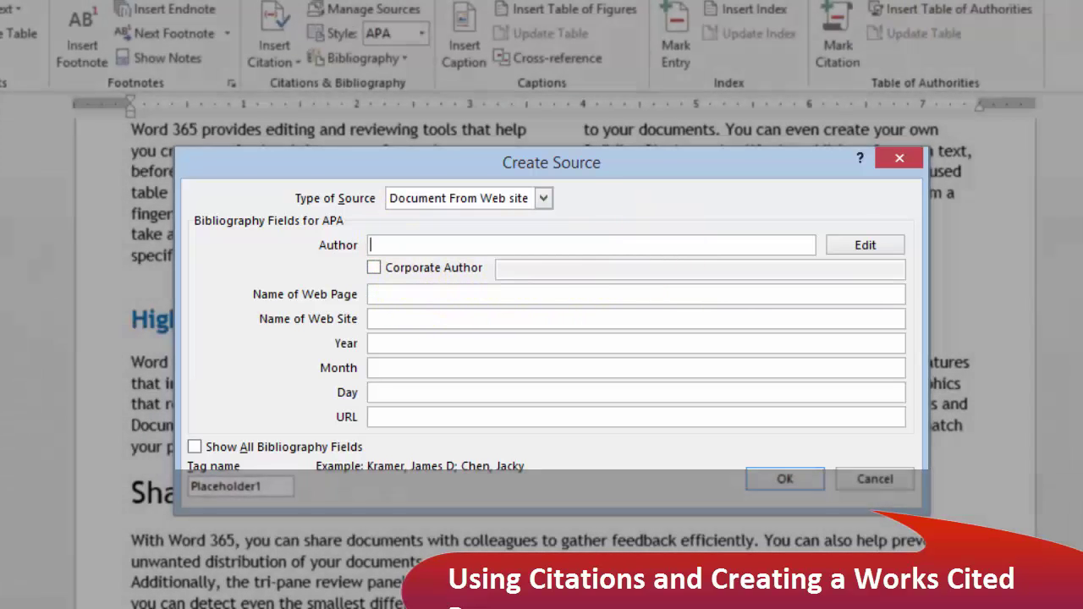
{"action": "left_click", "coordinate": [296, 608]}
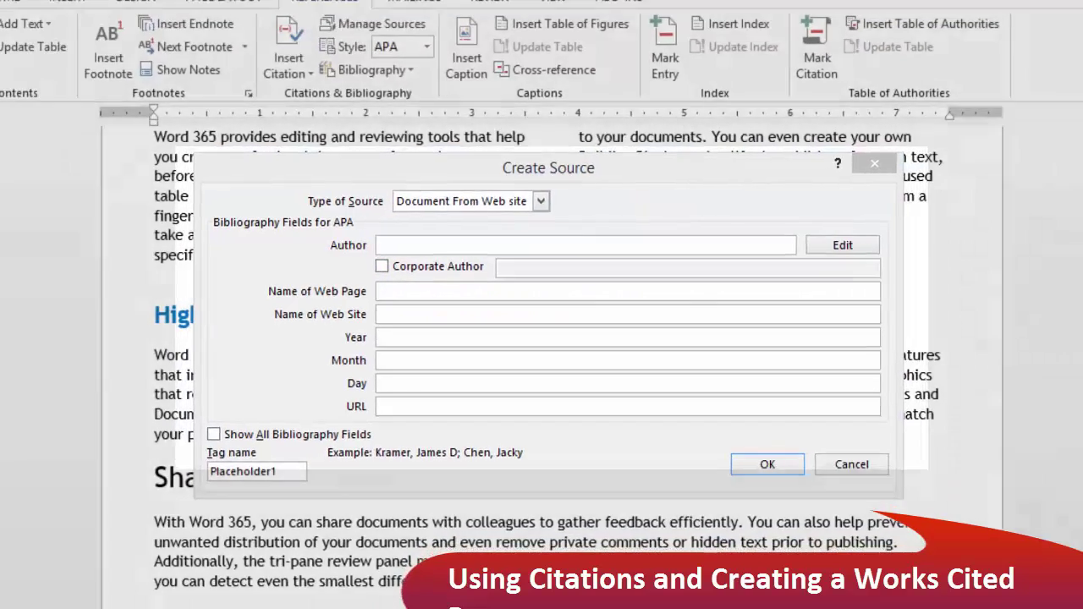
{"action": "left_click", "coordinate": [474, 562]}
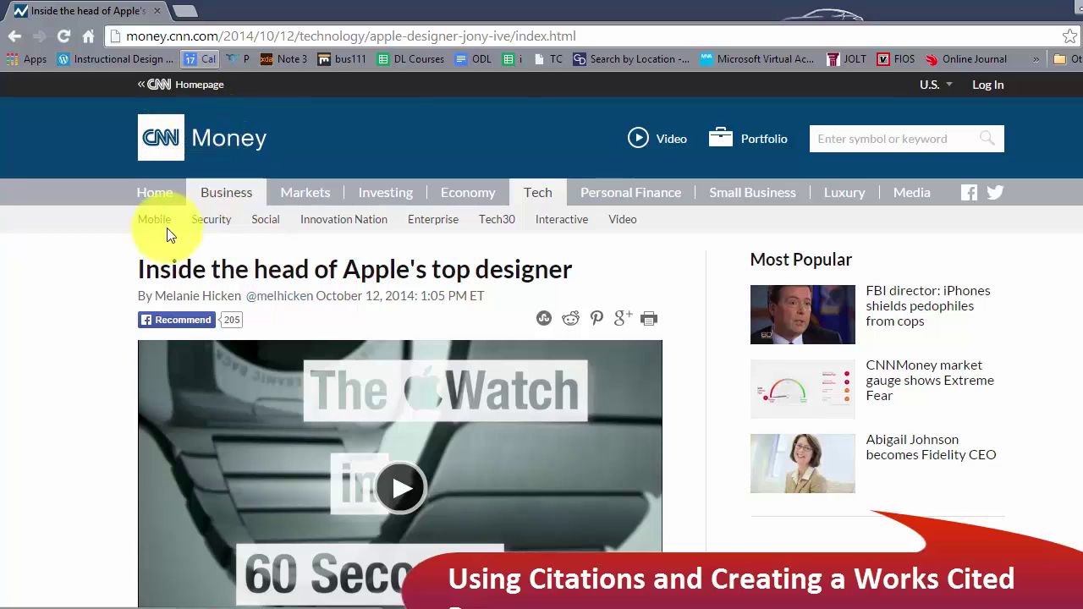
{"action": "left_click_drag", "start_coordinate": [173, 270], "coordinate": [268, 270]}
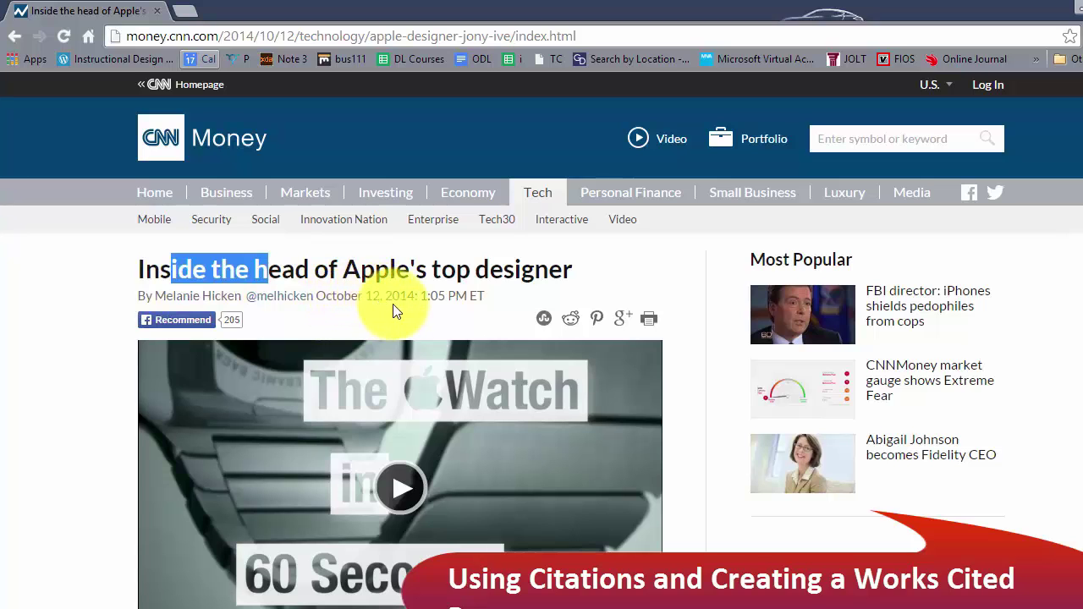
{"action": "scroll", "coordinate": [406, 305], "scroll_direction": "down", "scroll_amount": 10}
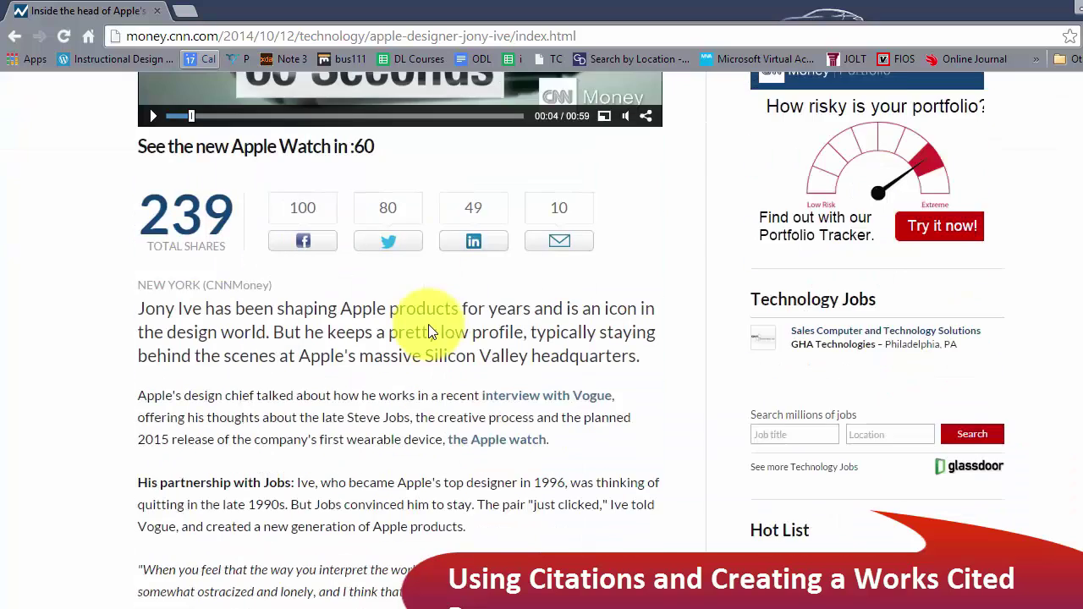
{"action": "scroll", "coordinate": [399, 271], "scroll_direction": "down", "scroll_amount": 7}
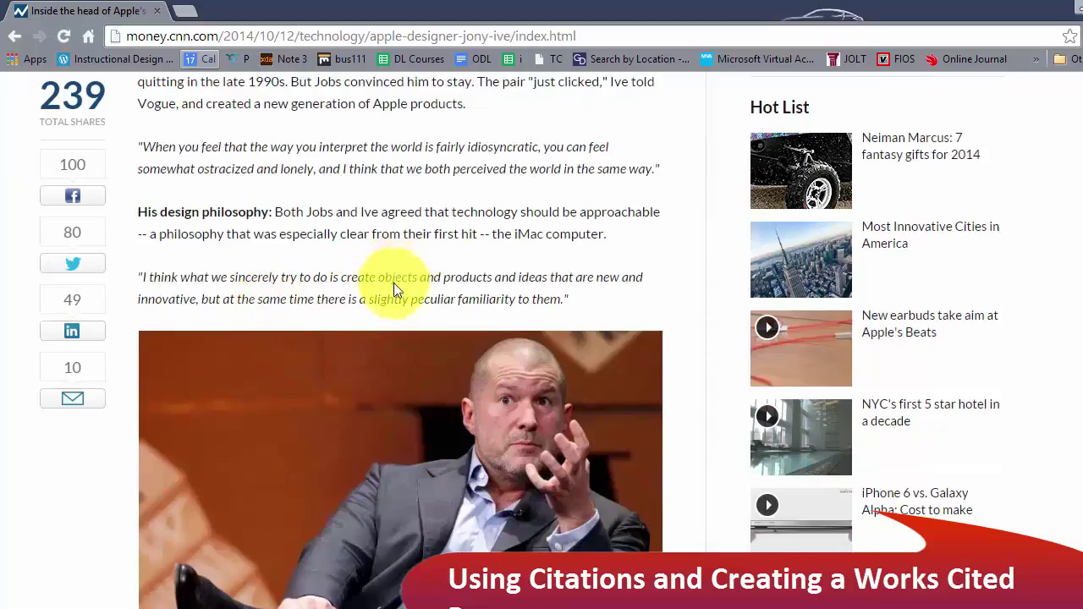
{"action": "scroll", "coordinate": [405, 298], "scroll_direction": "up", "scroll_amount": 17}
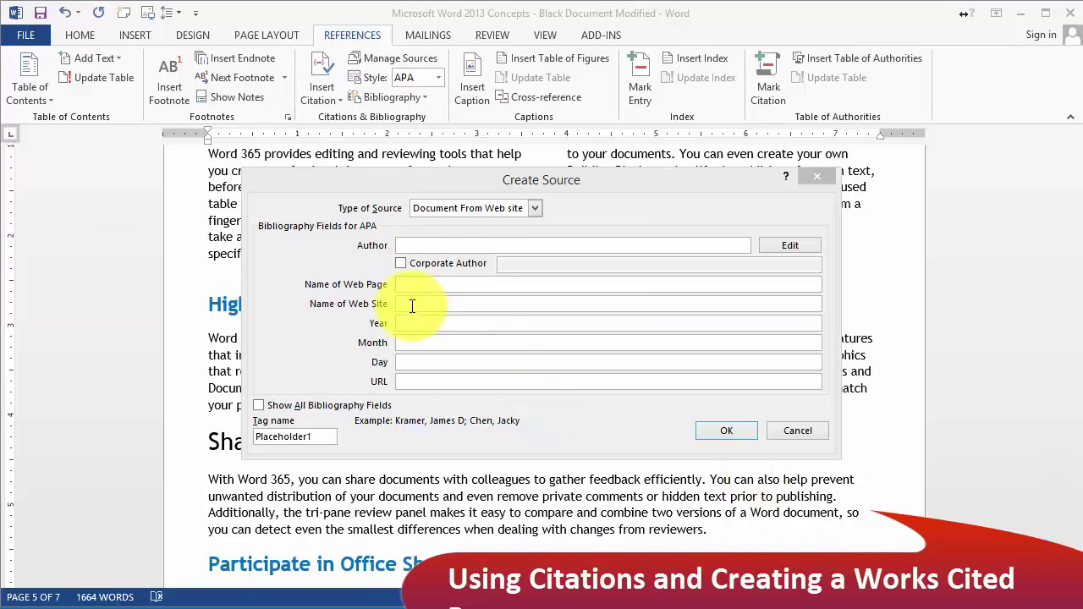
Back in Word, enter the article author's full name and the web page name "Inside the head of Apple's top designer" for the source.
{"action": "left_click", "coordinate": [428, 245]}
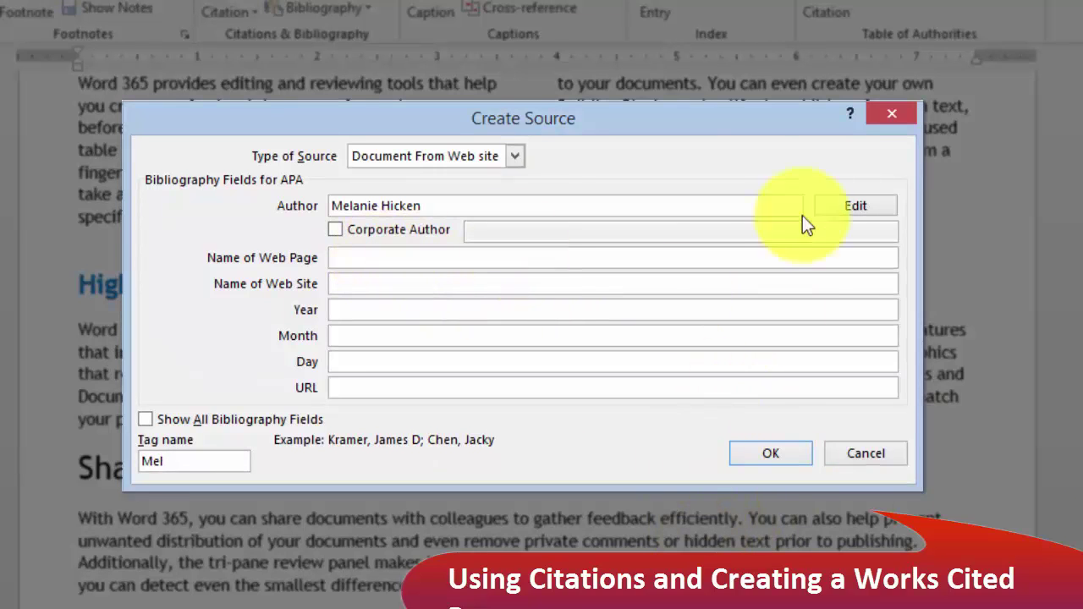
{"action": "left_click", "coordinate": [357, 259]}
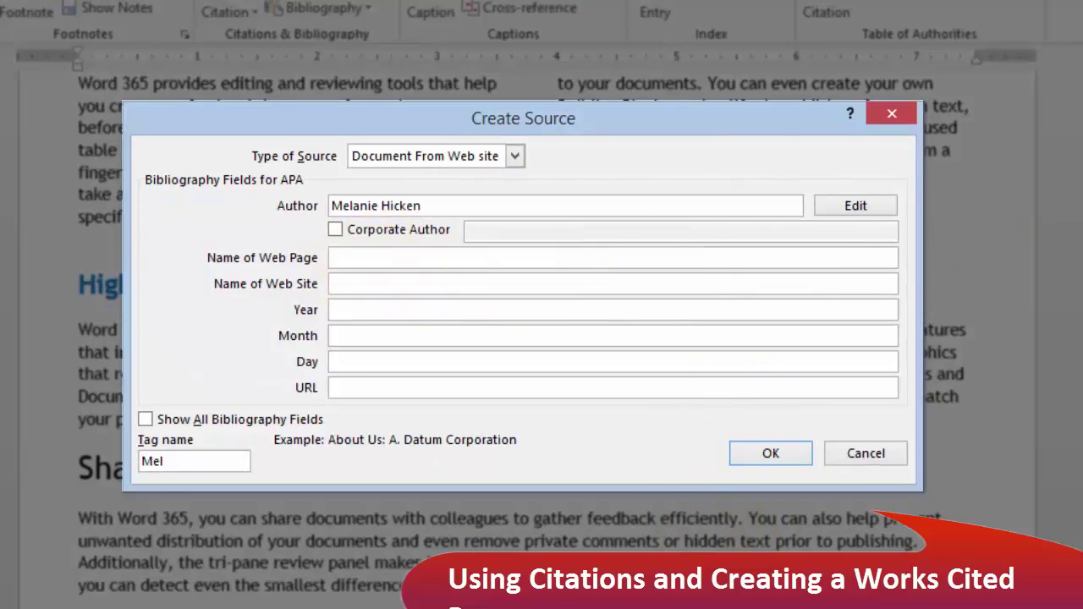
{"action": "key", "text": "alt+Tab"}
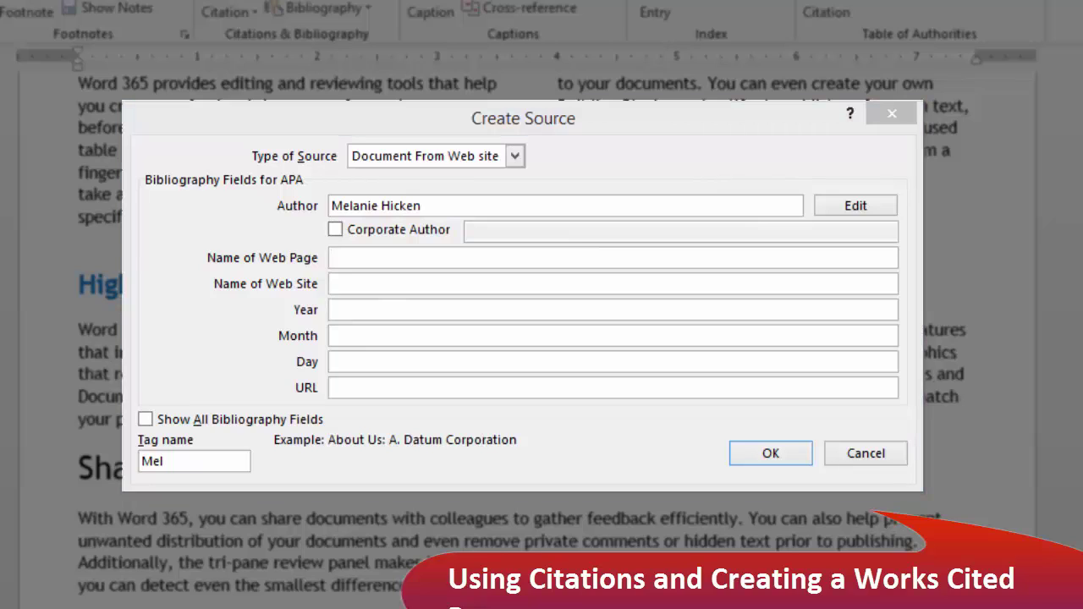
{"action": "left_click", "coordinate": [352, 258]}
{"action": "type", "text": "Inside the head of Apple's top designer"}
{"action": "left_click", "coordinate": [394, 284]}
{"action": "type", "text": "Cn"}
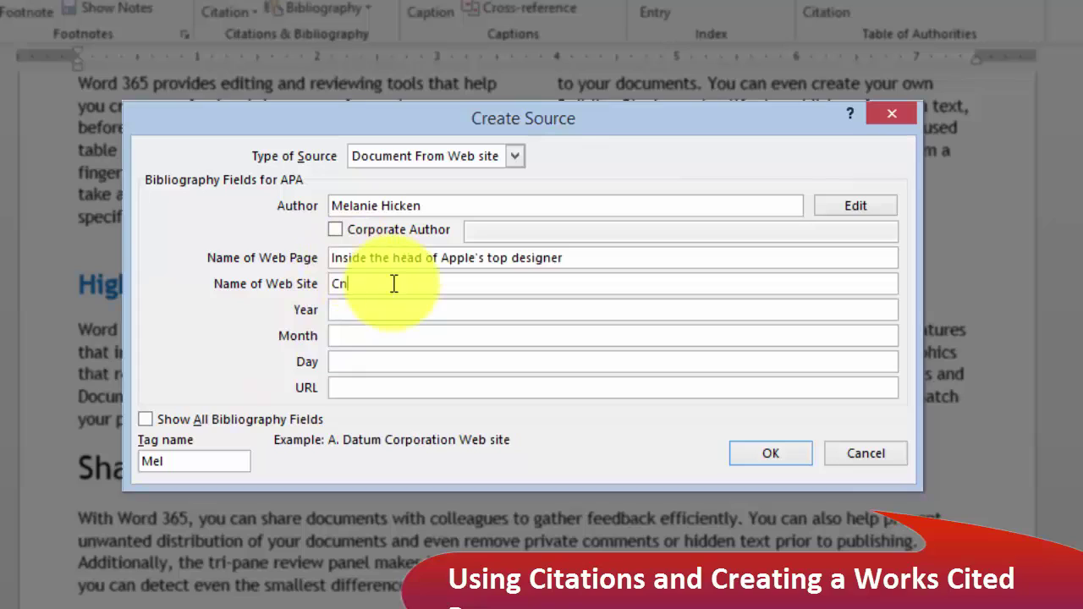
{"action": "type", "text": "n://cnn.com"}
{"action": "left_click", "coordinate": [361, 312]}
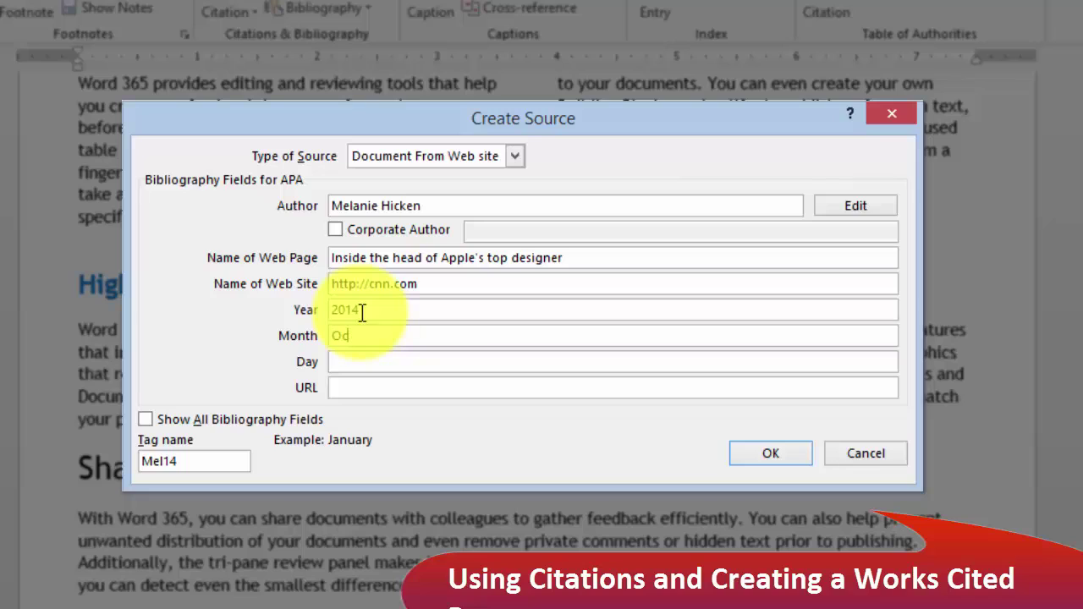
{"action": "key", "text": "Tab"}
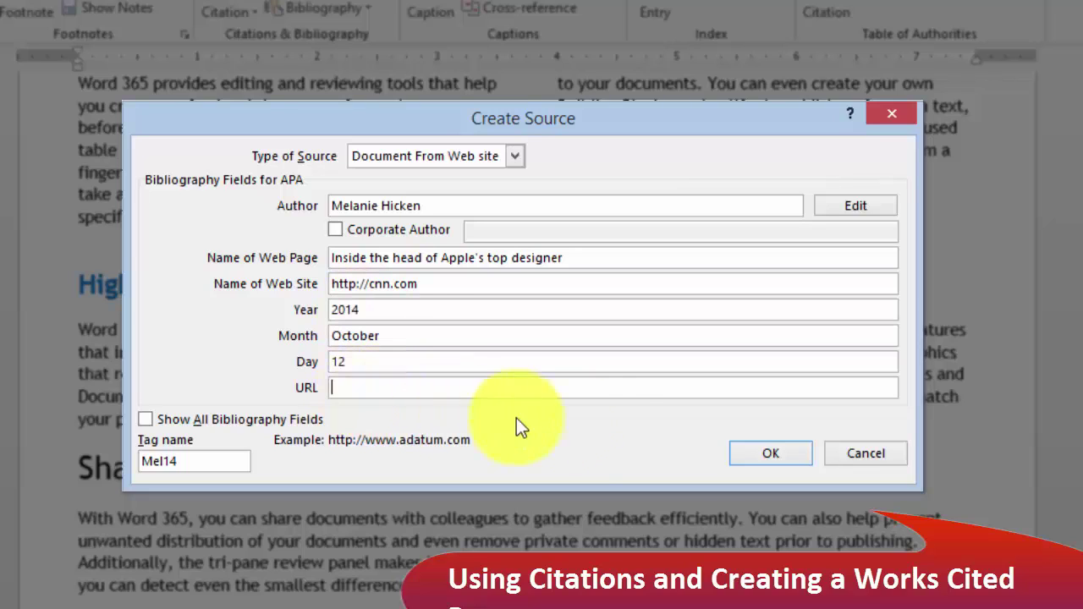
{"action": "type", "text": "http://money.cnn.com/2014/10/12/technology/apple-designer-jony-ive/index.html"}
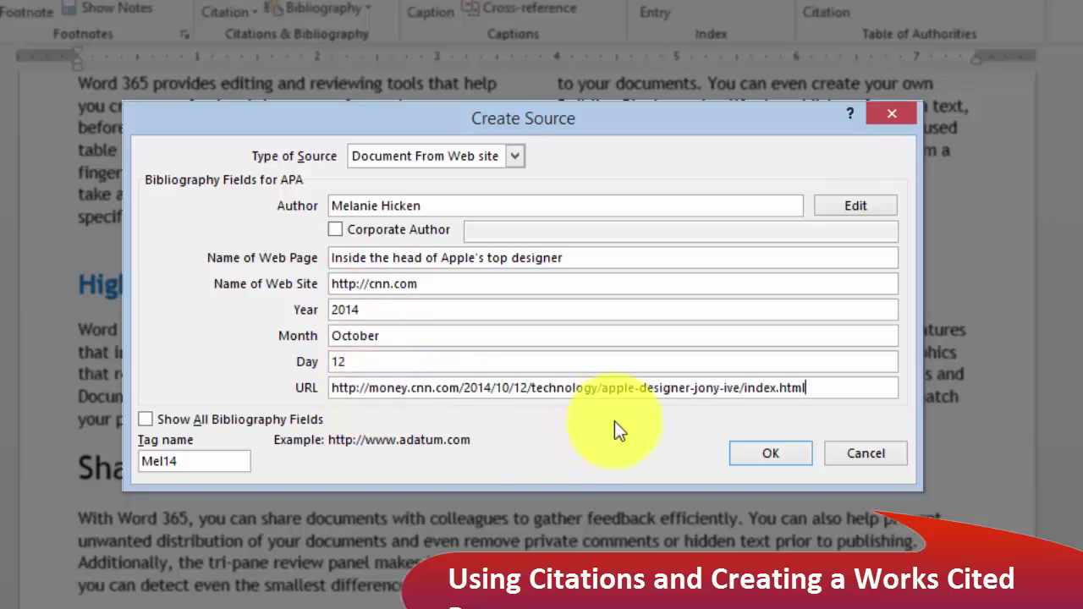
{"action": "left_click", "coordinate": [761, 461]}
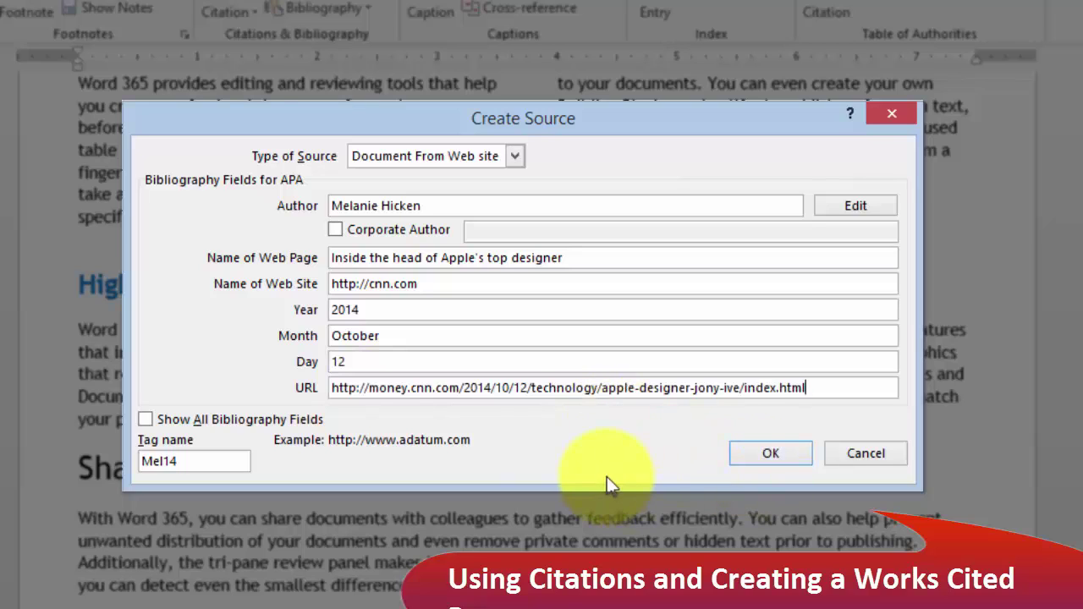
Show all bibliography fields, set the accessed date to 2014 October 14, and insert the web source's citation after the quoted sentence.
{"action": "left_click", "coordinate": [144, 419]}
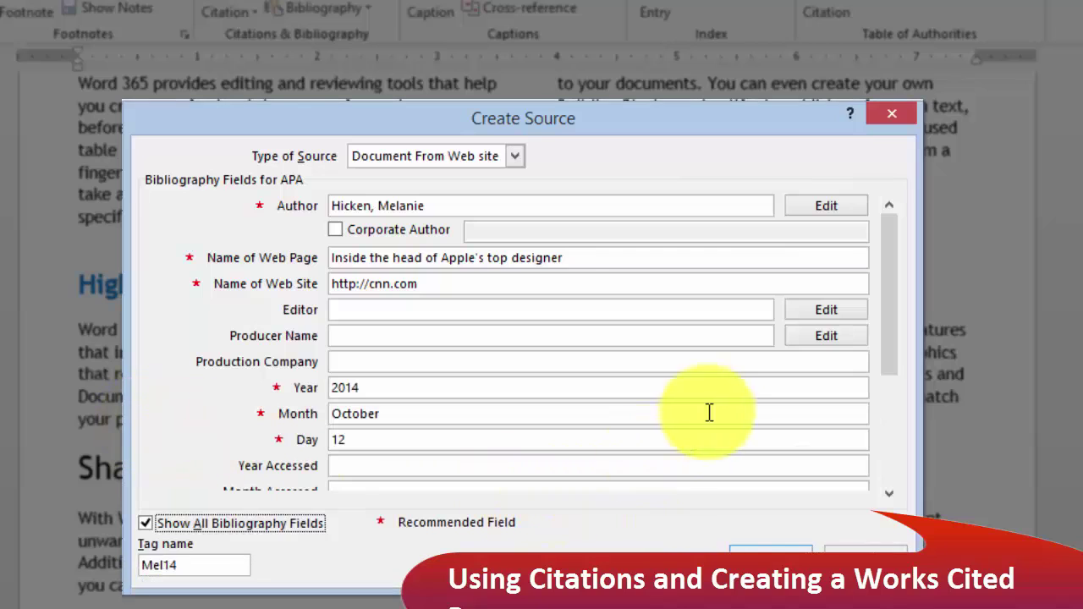
{"action": "left_click_drag", "start_coordinate": [889, 364], "coordinate": [891, 427]}
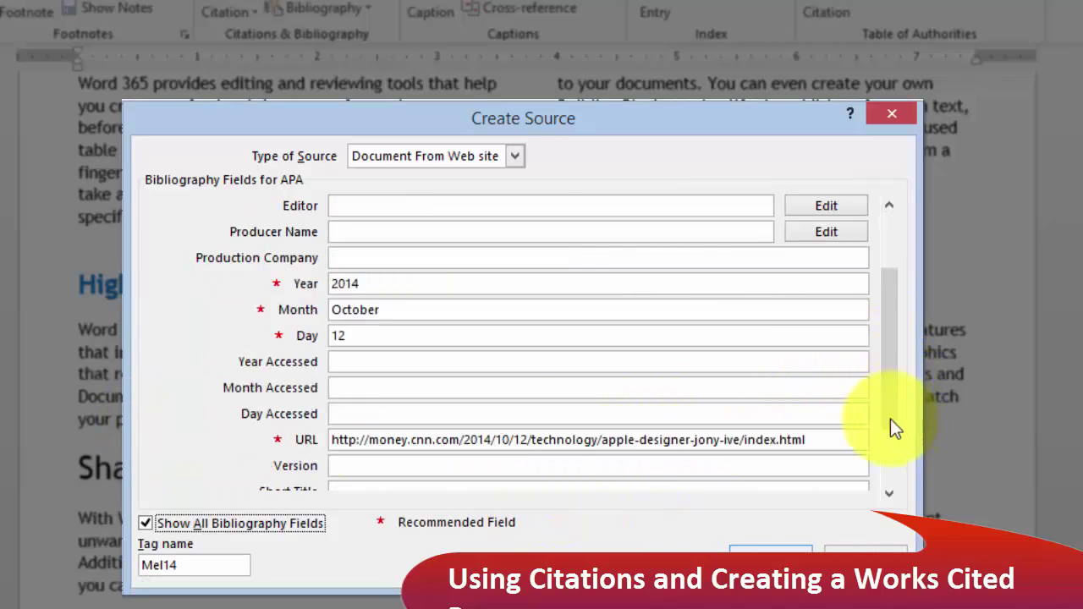
{"action": "left_click", "coordinate": [363, 365]}
{"action": "left_click", "coordinate": [369, 393]}
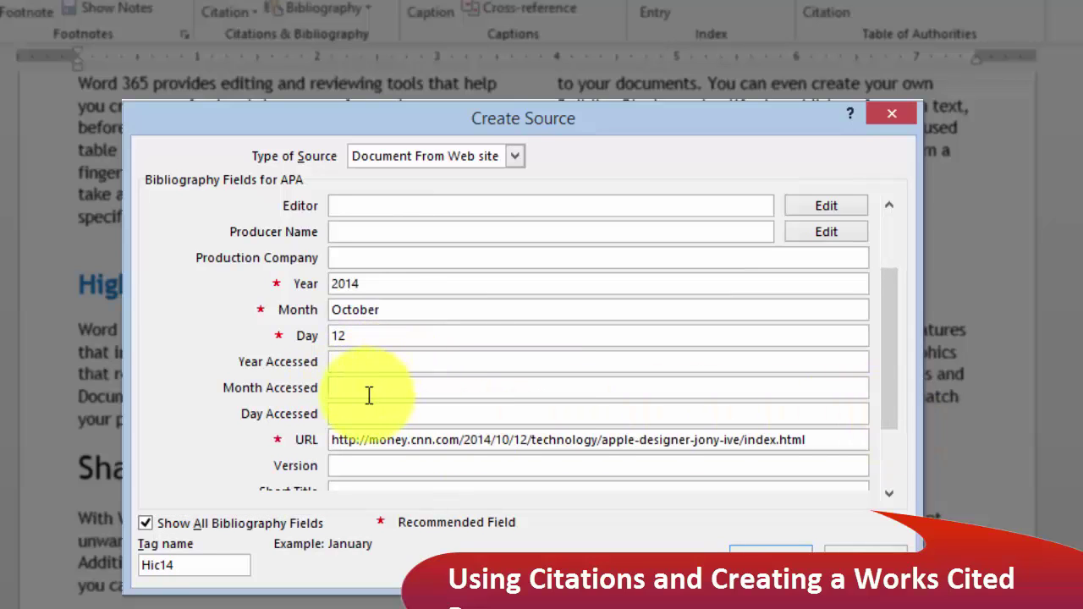
{"action": "left_click", "coordinate": [361, 415]}
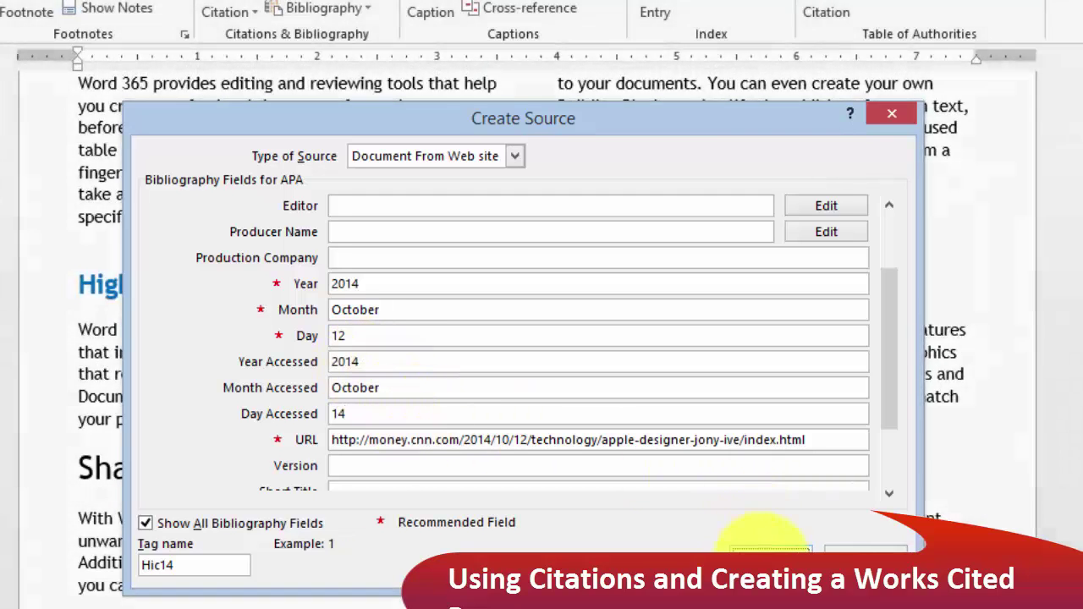
{"action": "left_click", "coordinate": [769, 550]}
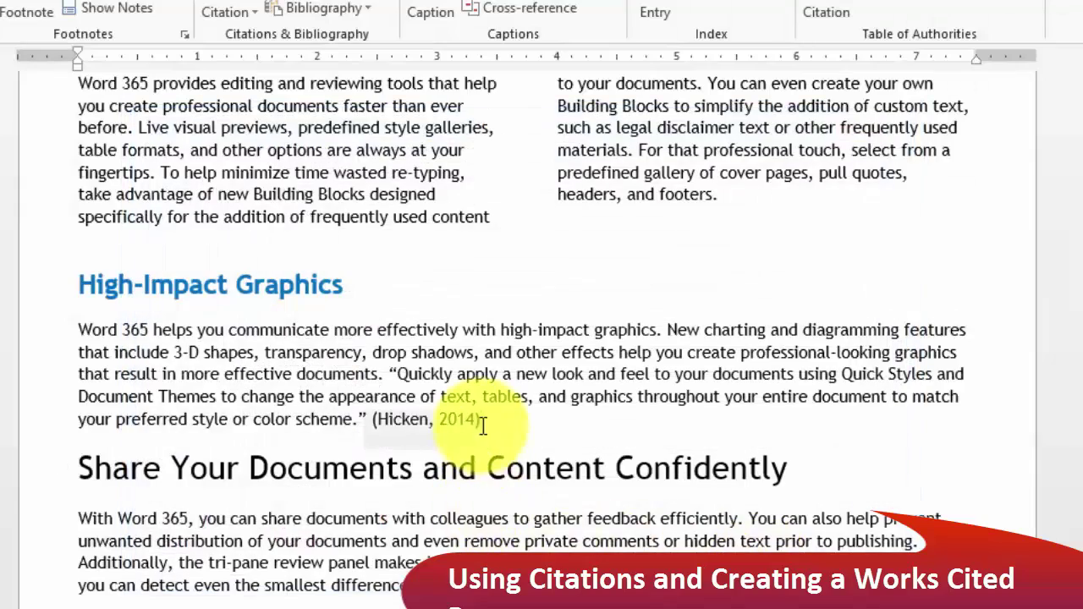
{"action": "left_click_drag", "start_coordinate": [482, 419], "coordinate": [360, 420]}
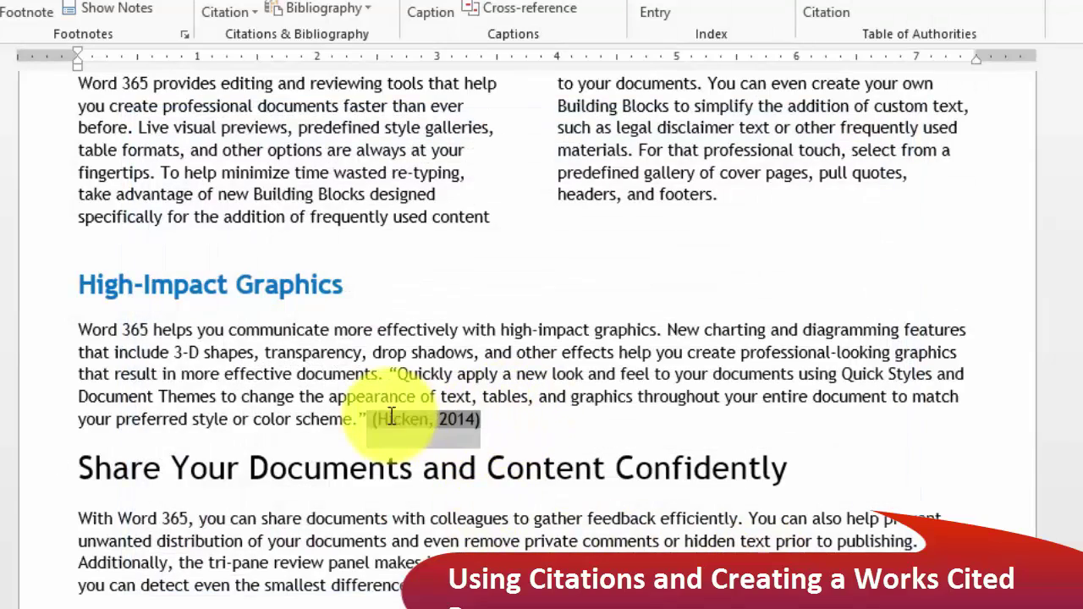
Start a new citation source of type Sound Recording after "embedded macros." under "Participate in Office SharePoint Server 365".
{"action": "scroll", "coordinate": [624, 396], "scroll_direction": "down", "scroll_amount": 4}
{"action": "left_click", "coordinate": [648, 412]}
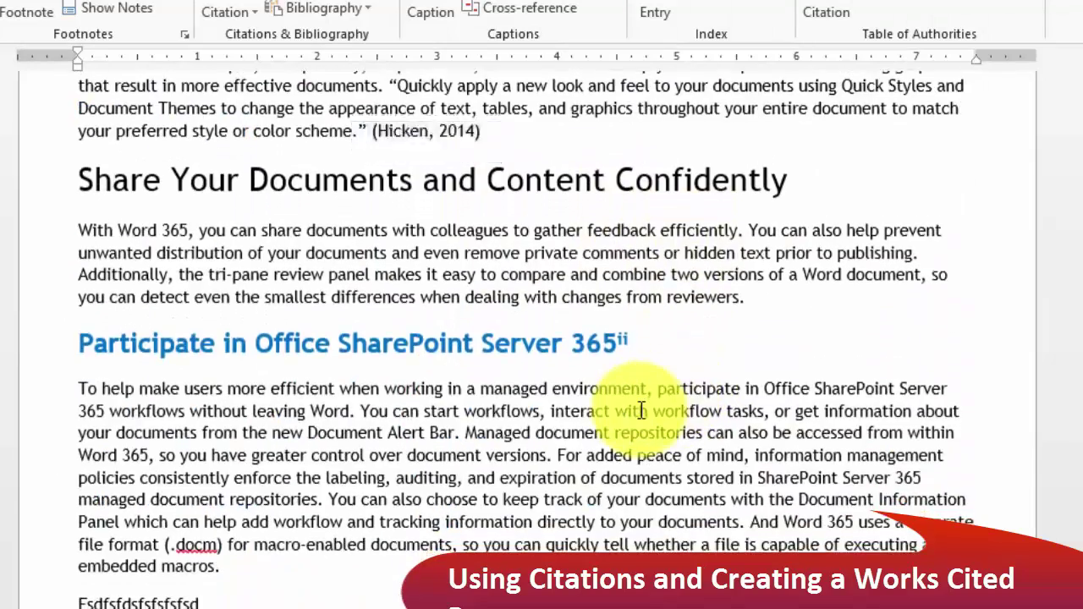
{"action": "scroll", "coordinate": [532, 302], "scroll_direction": "down", "scroll_amount": 3}
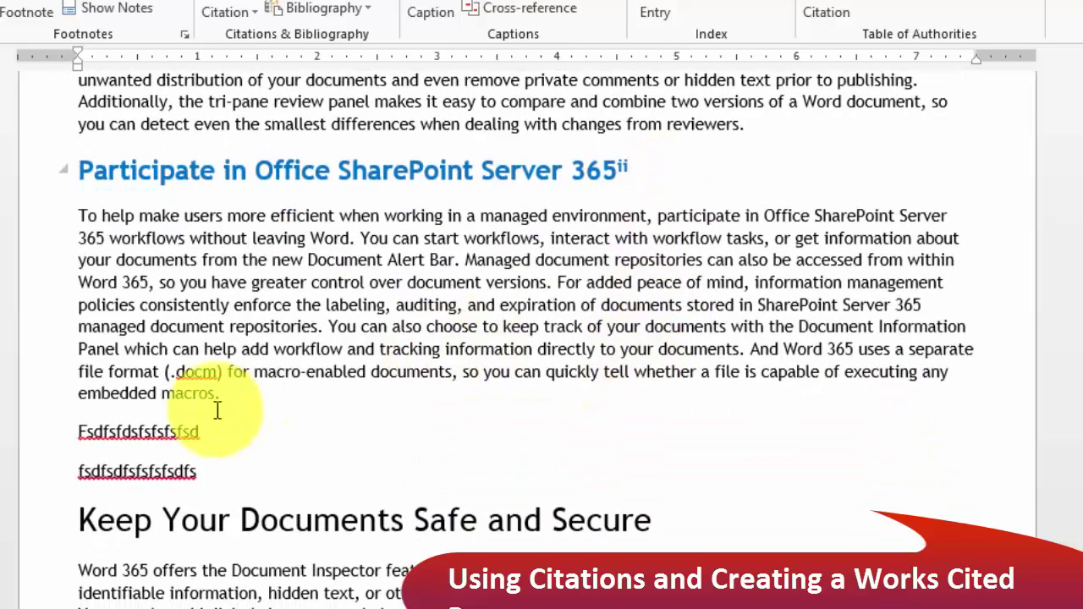
{"action": "left_click", "coordinate": [248, 402]}
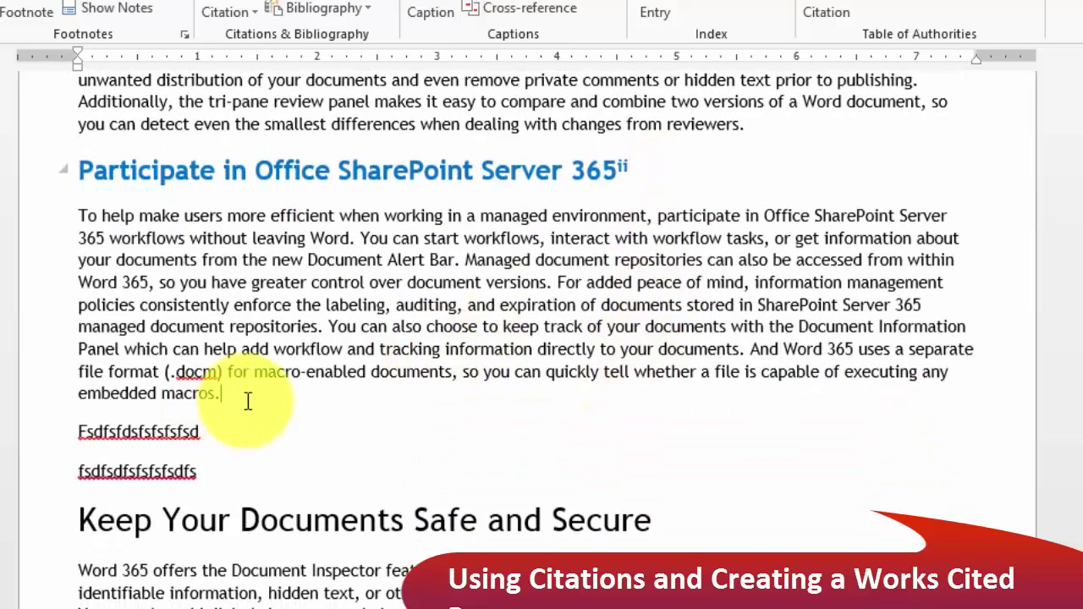
{"action": "left_click", "coordinate": [244, 13]}
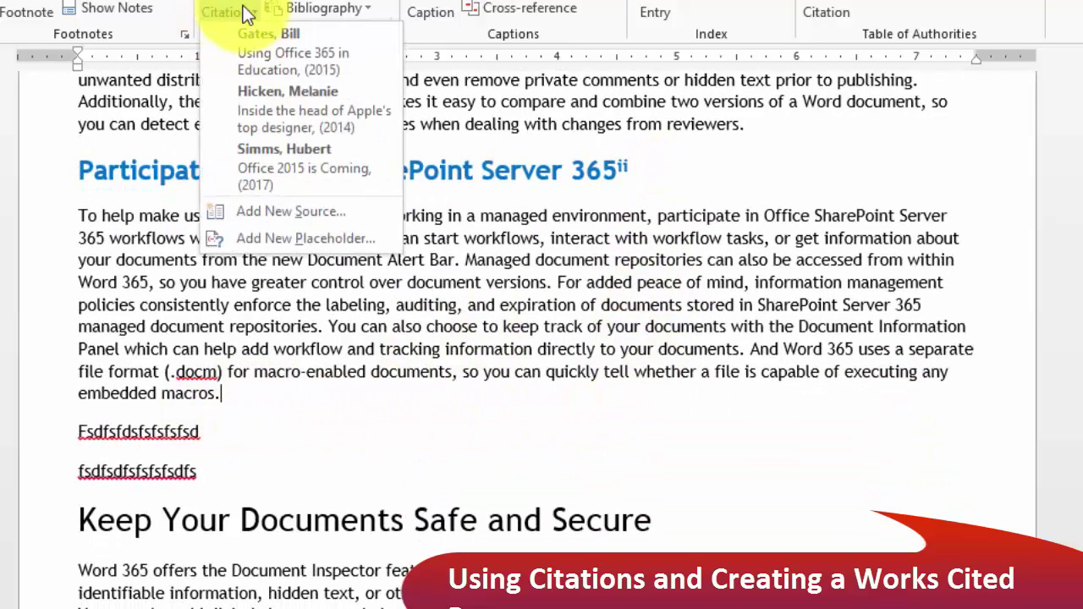
{"action": "left_click", "coordinate": [257, 214]}
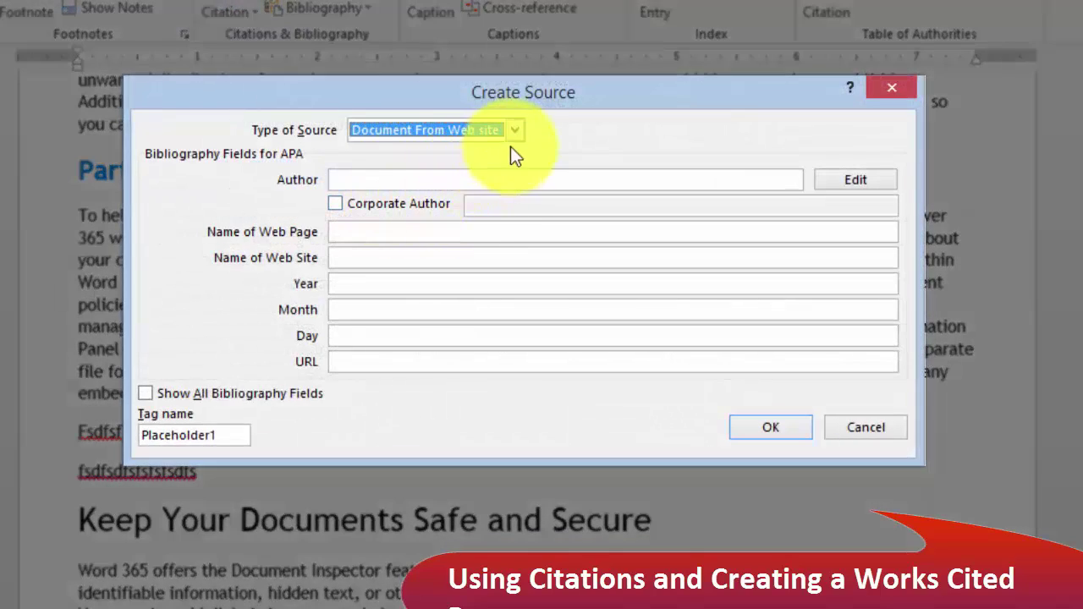
{"action": "left_click", "coordinate": [514, 131]}
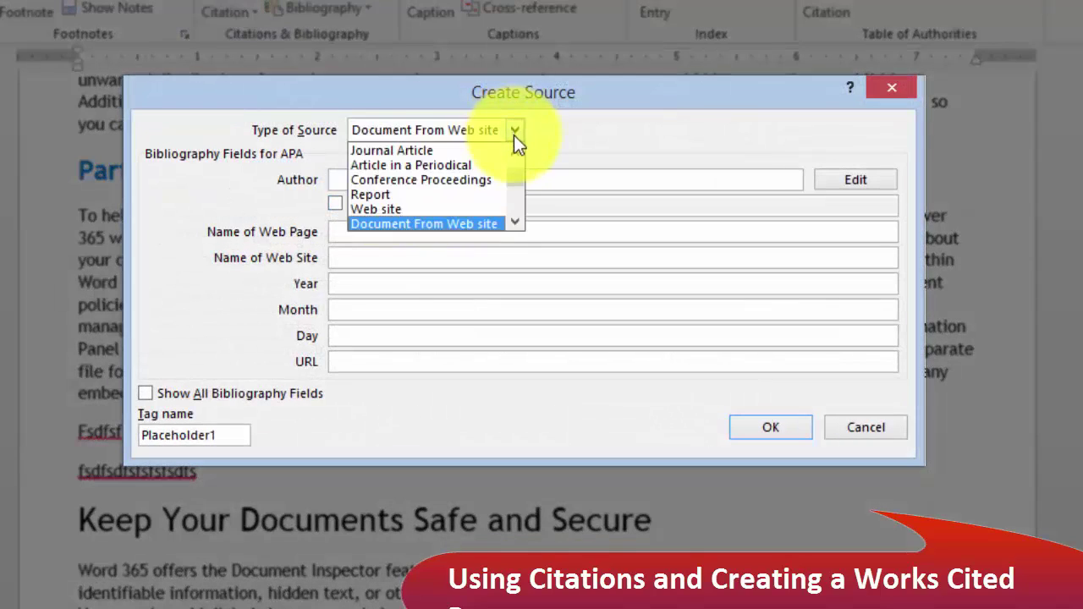
{"action": "left_click", "coordinate": [516, 222]}
{"action": "left_click", "coordinate": [523, 223]}
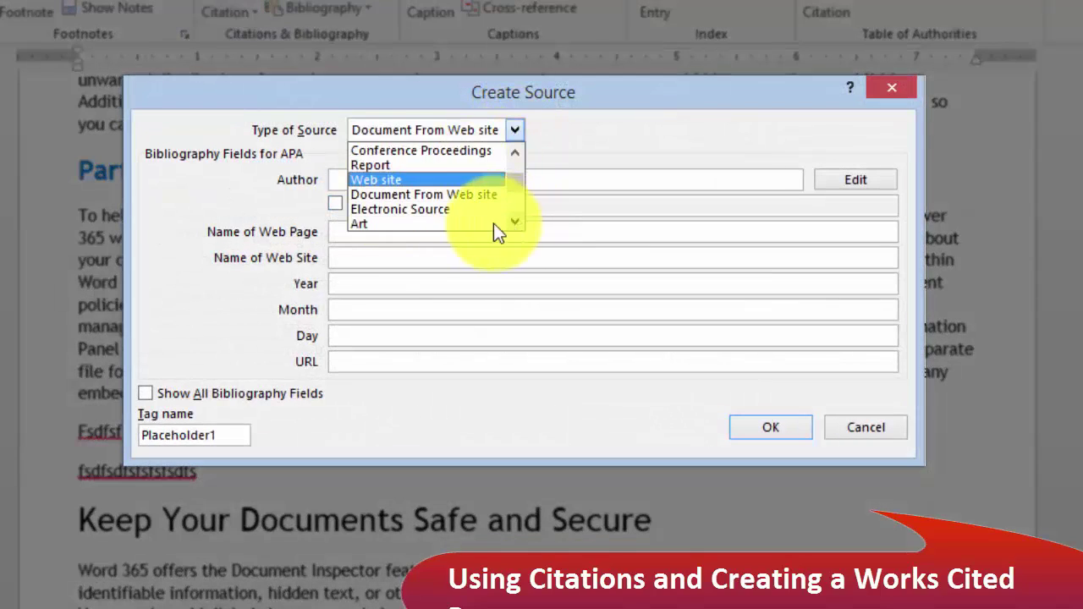
{"action": "left_click", "coordinate": [515, 224]}
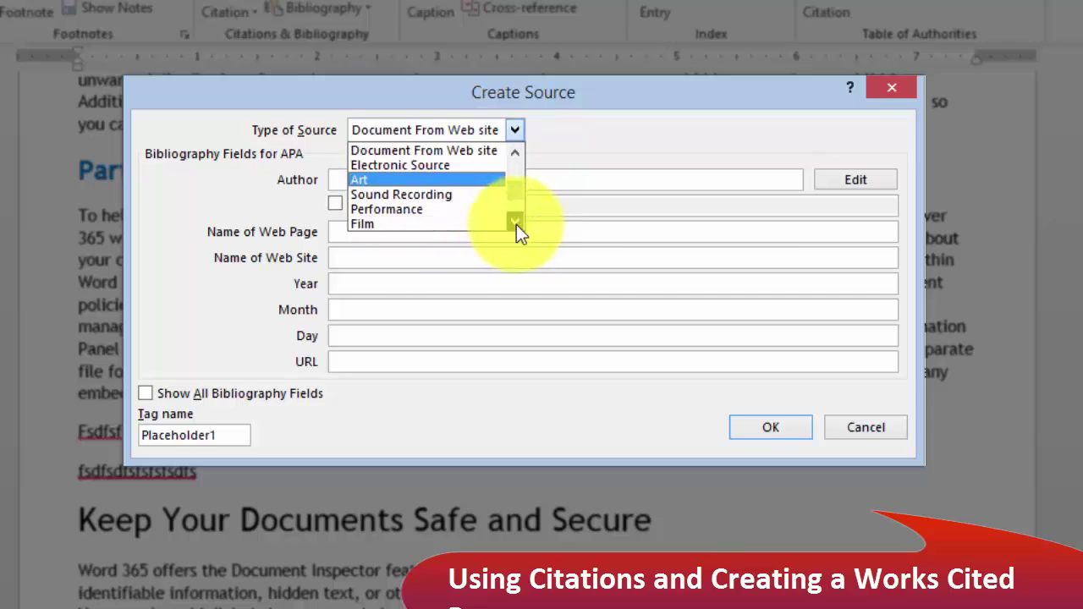
{"action": "left_click", "coordinate": [430, 195]}
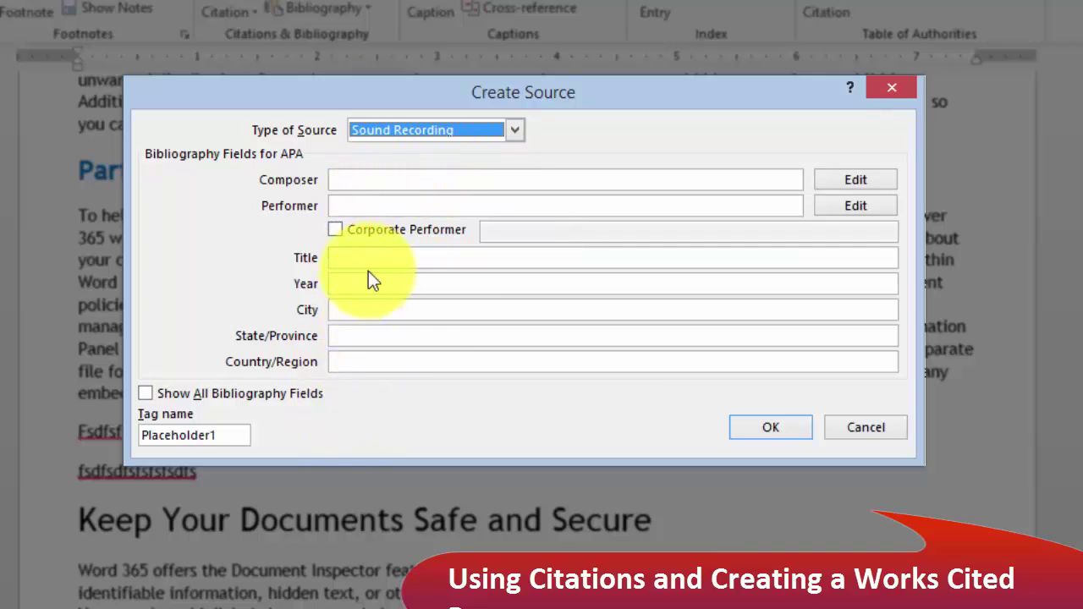
{"action": "left_click", "coordinate": [513, 133]}
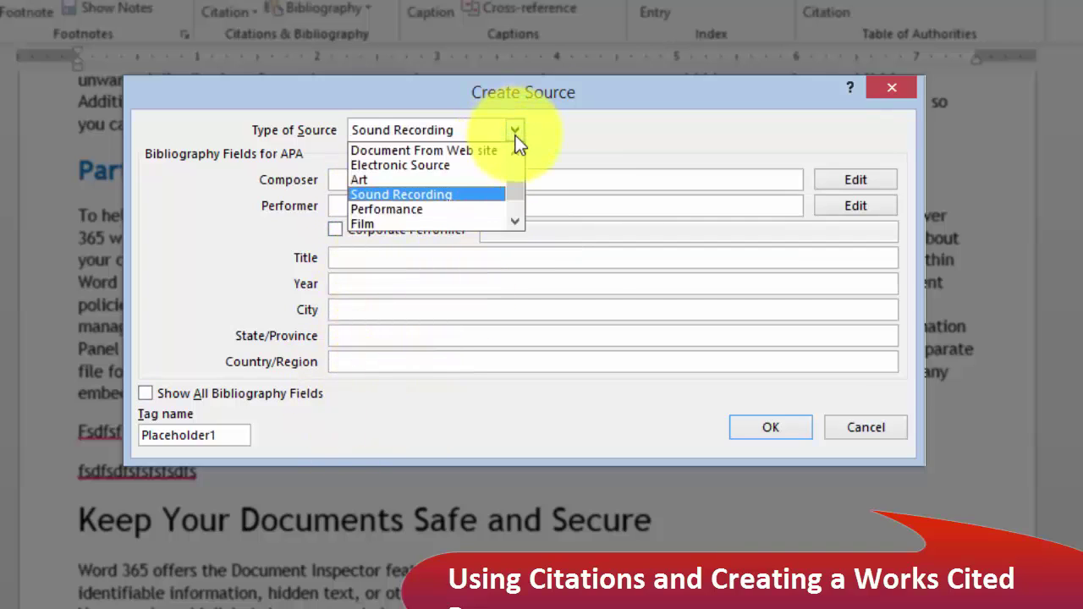
{"action": "left_click", "coordinate": [514, 221]}
{"action": "left_click", "coordinate": [520, 220]}
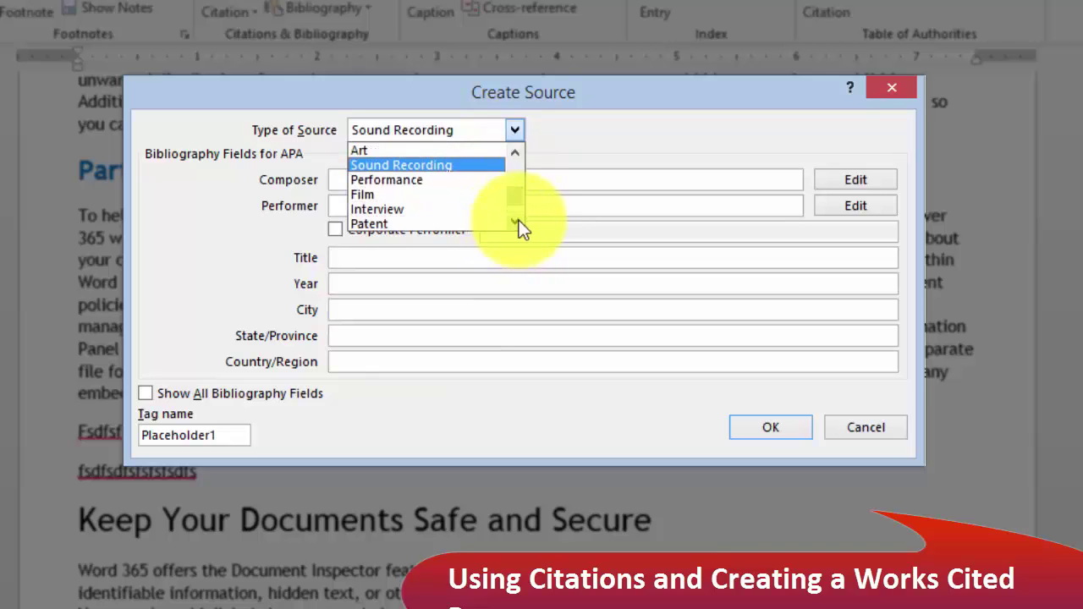
{"action": "left_click", "coordinate": [423, 211]}
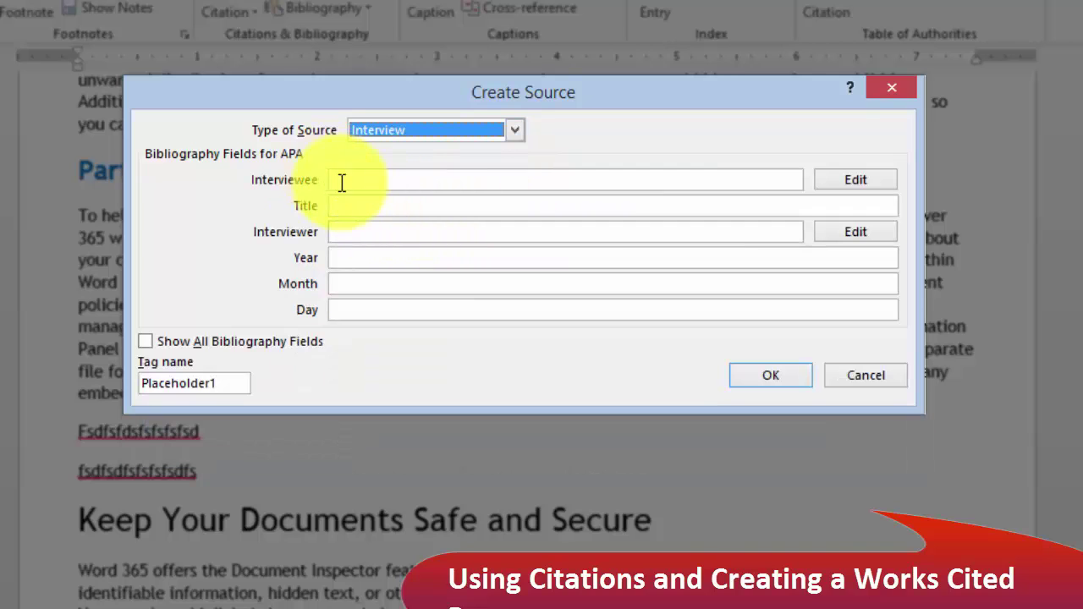
{"action": "left_click", "coordinate": [348, 180]}
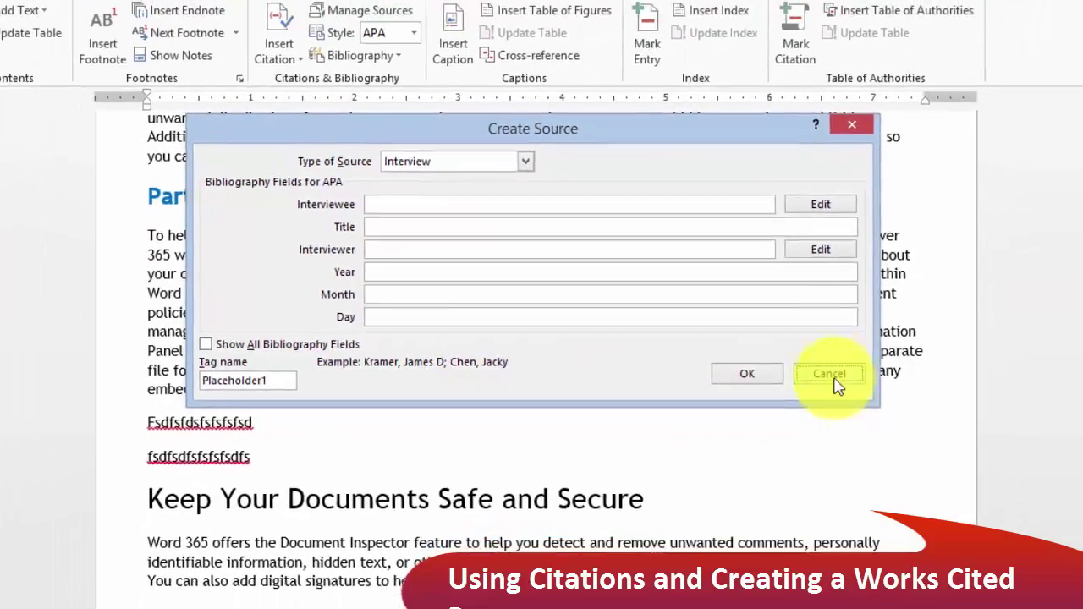
{"action": "left_click", "coordinate": [865, 375]}
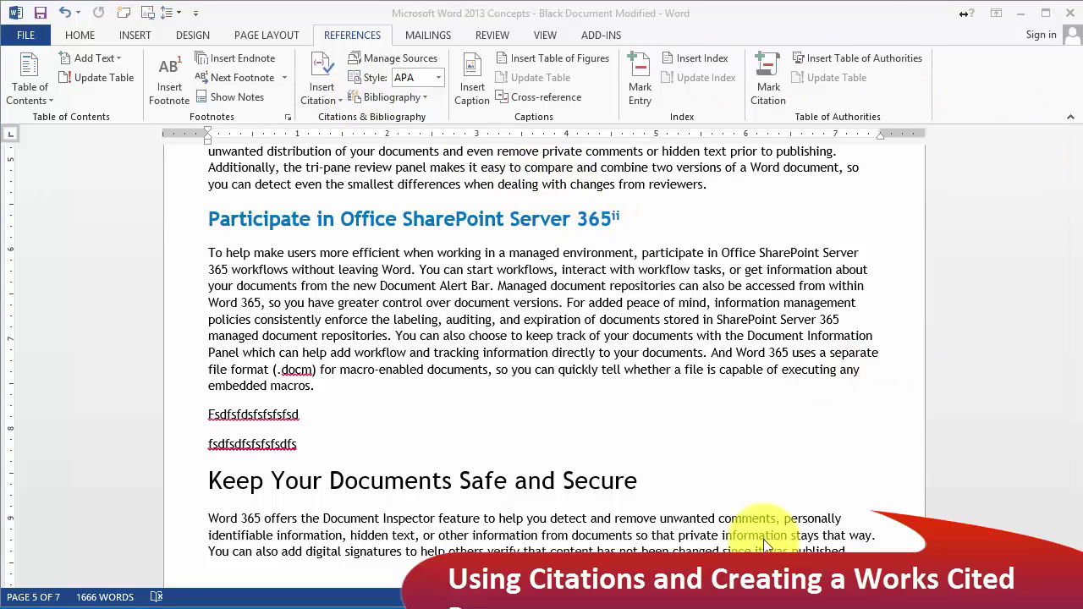
Copy the 2015 source "Information Security in the Digital Age" from the master source list to the document's current list.
{"action": "left_click", "coordinate": [419, 64]}
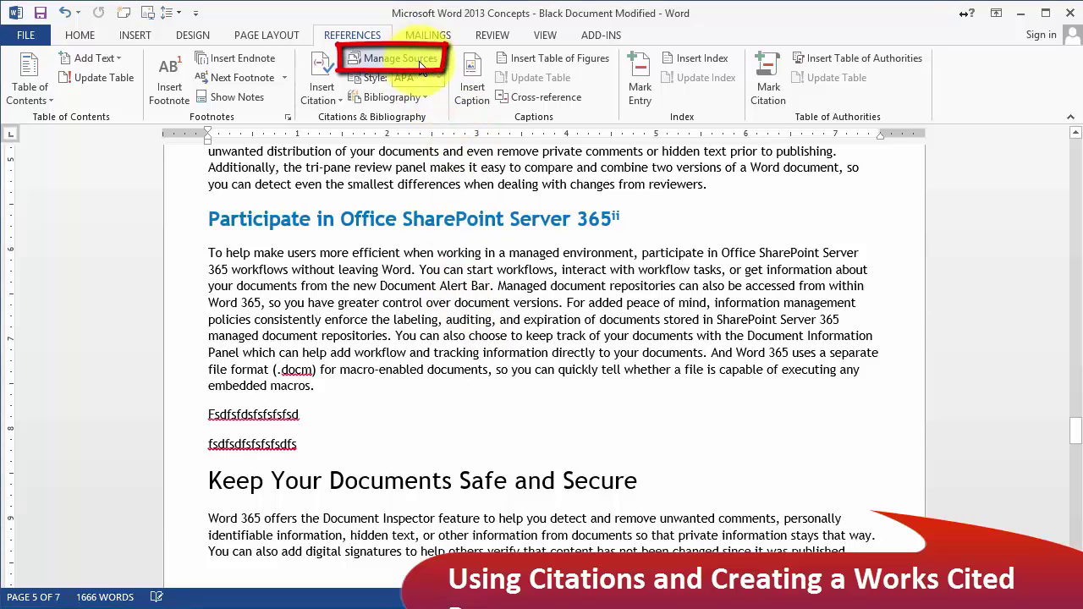
{"action": "left_click", "coordinate": [420, 64]}
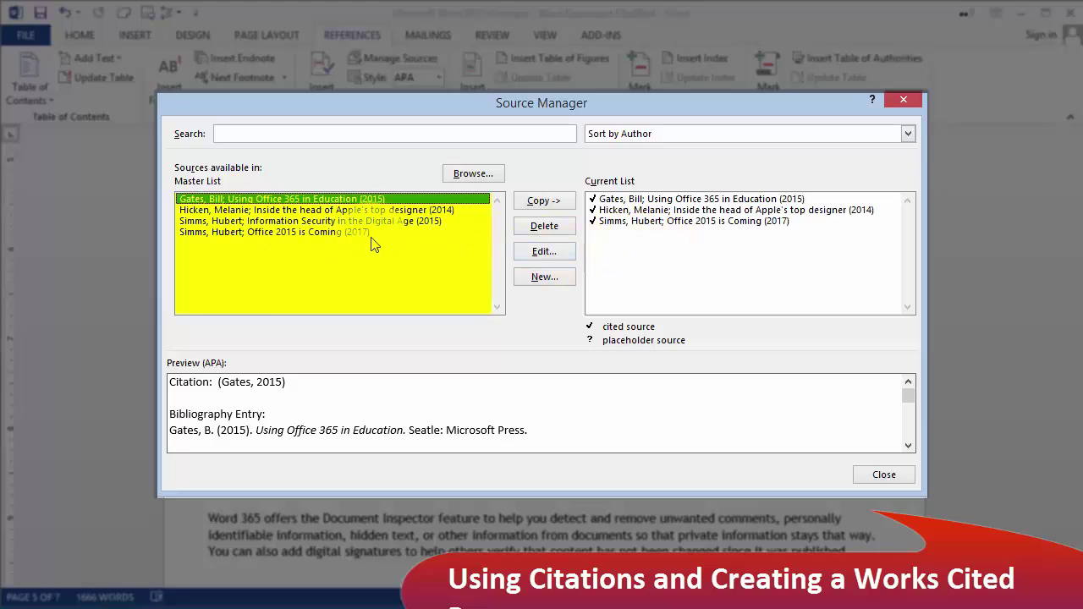
{"action": "left_click", "coordinate": [254, 221]}
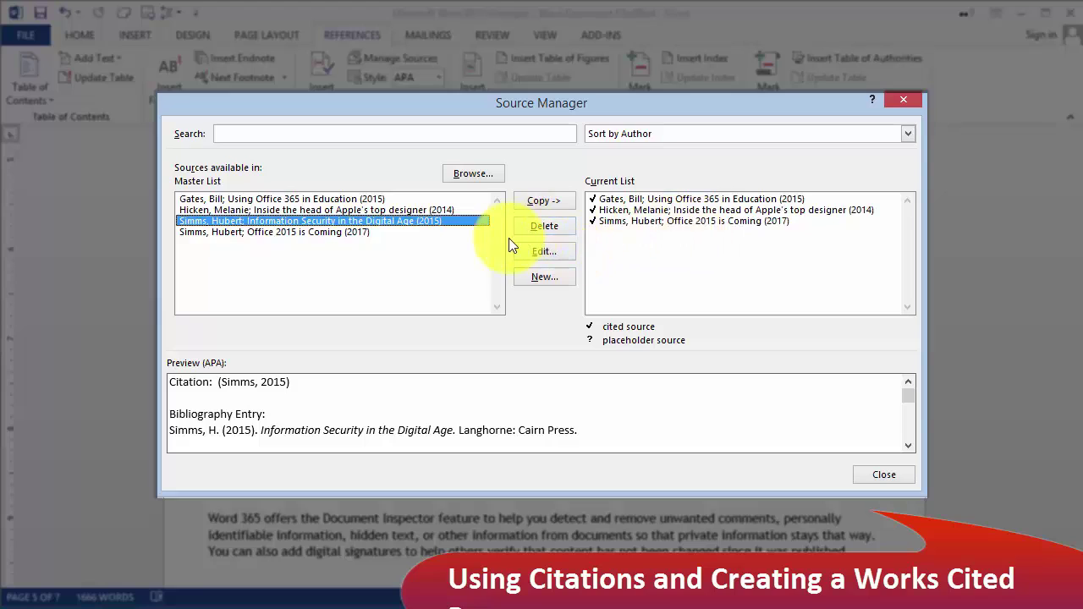
{"action": "left_click", "coordinate": [548, 204]}
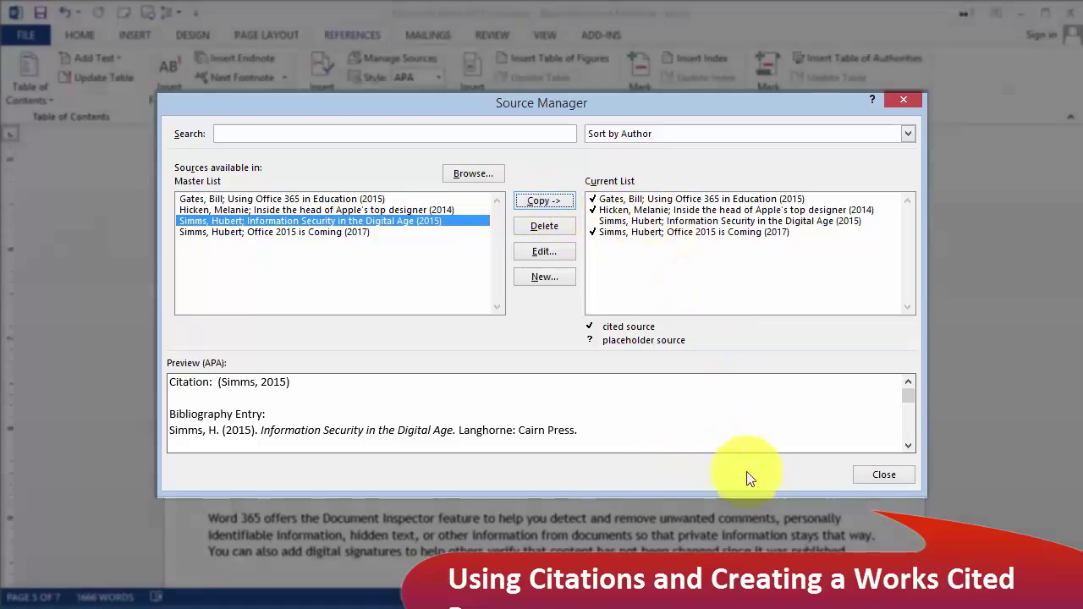
{"action": "left_click", "coordinate": [884, 476]}
Add a blank page after the document's final paragraph, which ends in "bindings", ahead of the endnotes.
{"action": "scroll", "coordinate": [584, 546], "scroll_direction": "down", "scroll_amount": 5}
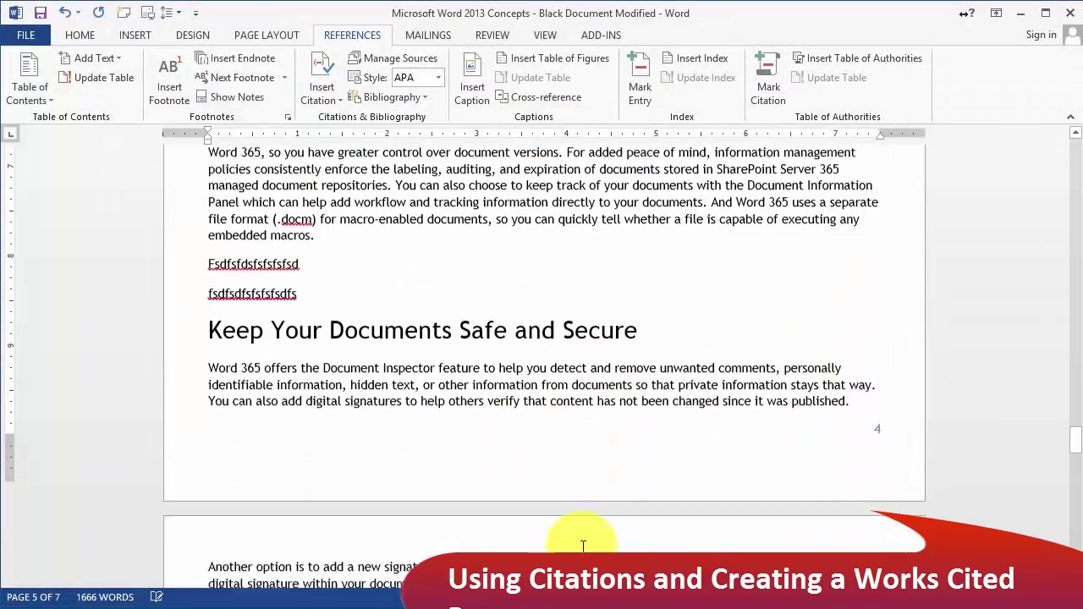
{"action": "scroll", "coordinate": [584, 554], "scroll_direction": "down", "scroll_amount": 20}
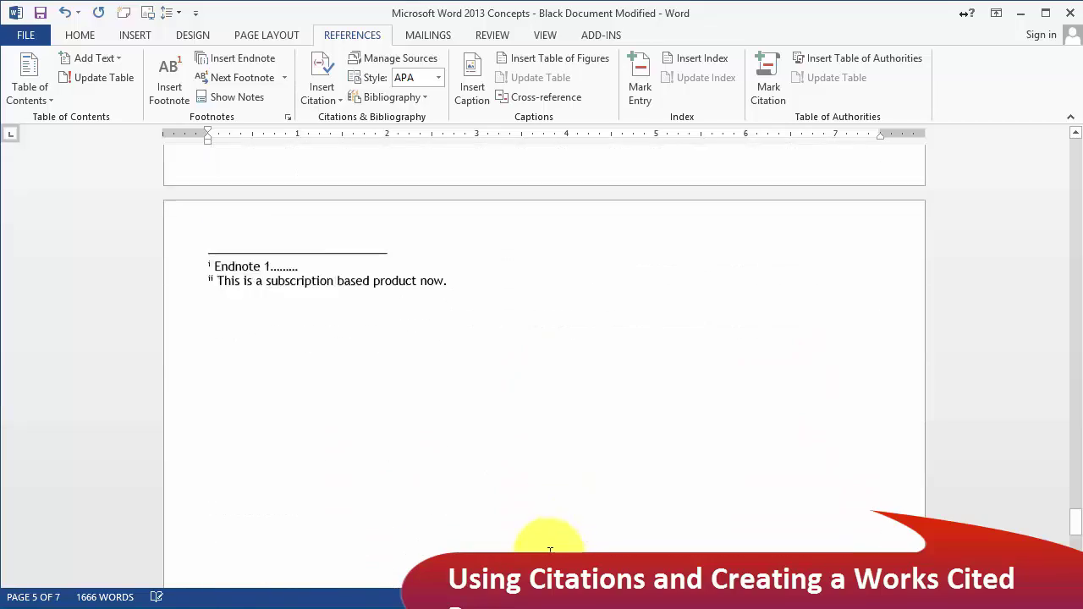
{"action": "scroll", "coordinate": [551, 548], "scroll_direction": "up", "scroll_amount": 4}
{"action": "left_click", "coordinate": [300, 394]}
{"action": "key", "text": "Return"}
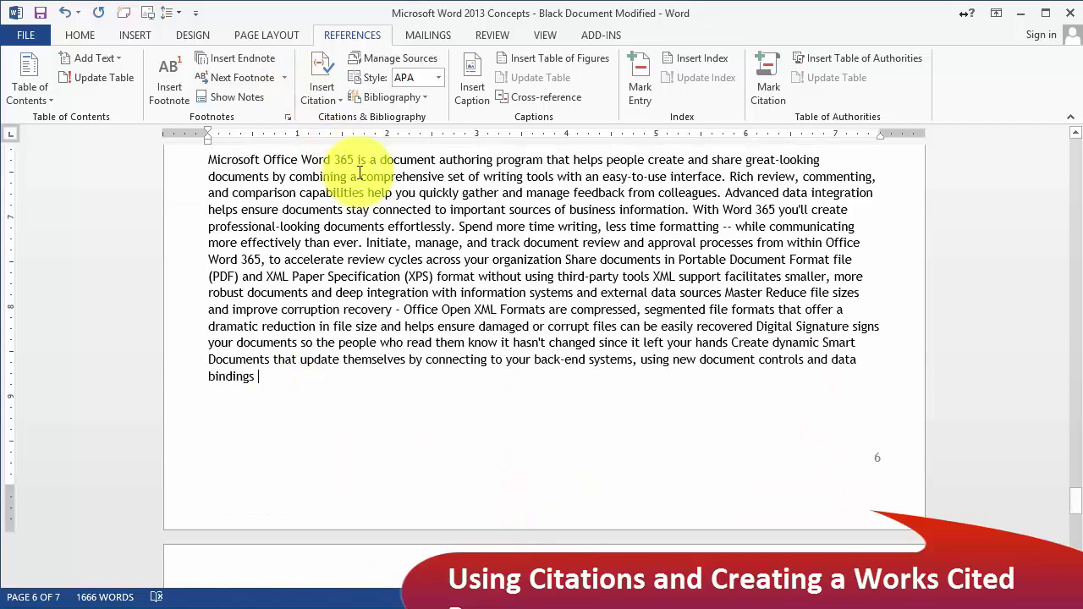
{"action": "left_click", "coordinate": [134, 36]}
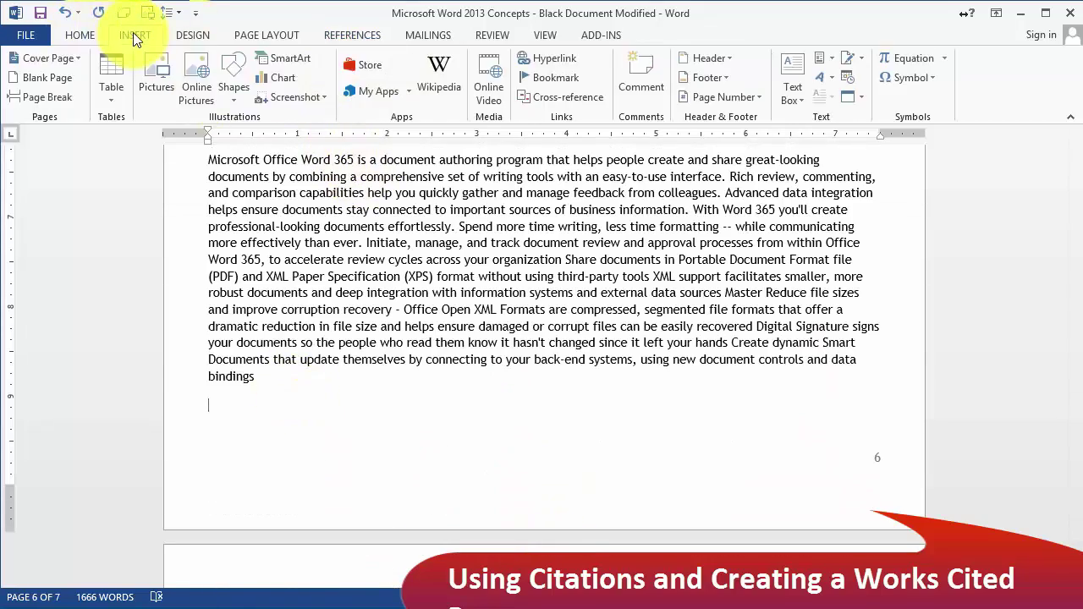
{"action": "left_click", "coordinate": [42, 77]}
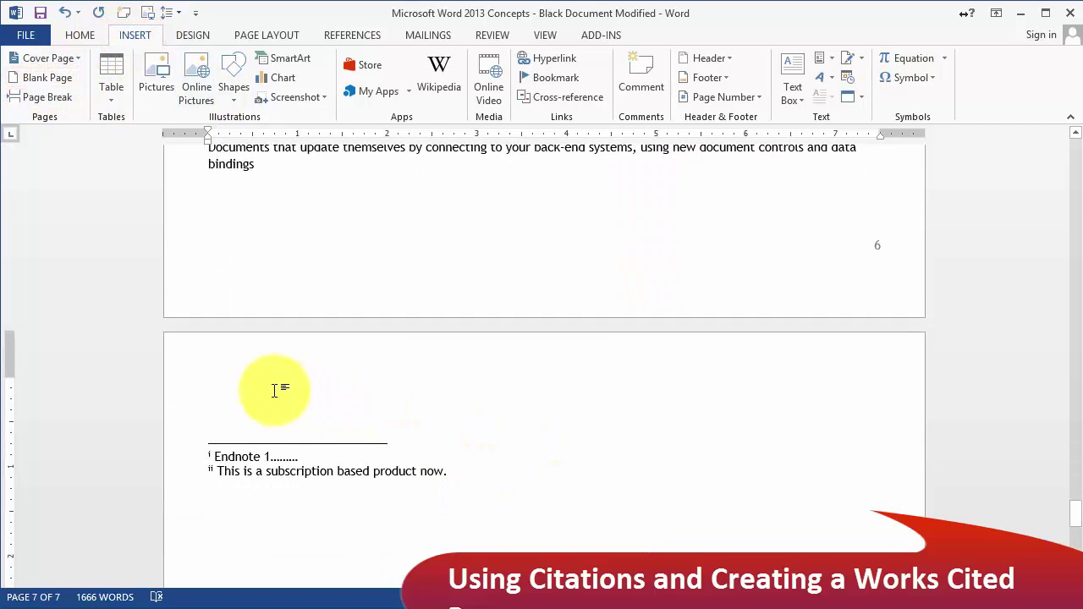
Insert the built-in Works Cited list on the new page above the endnotes.
{"action": "left_click", "coordinate": [363, 37]}
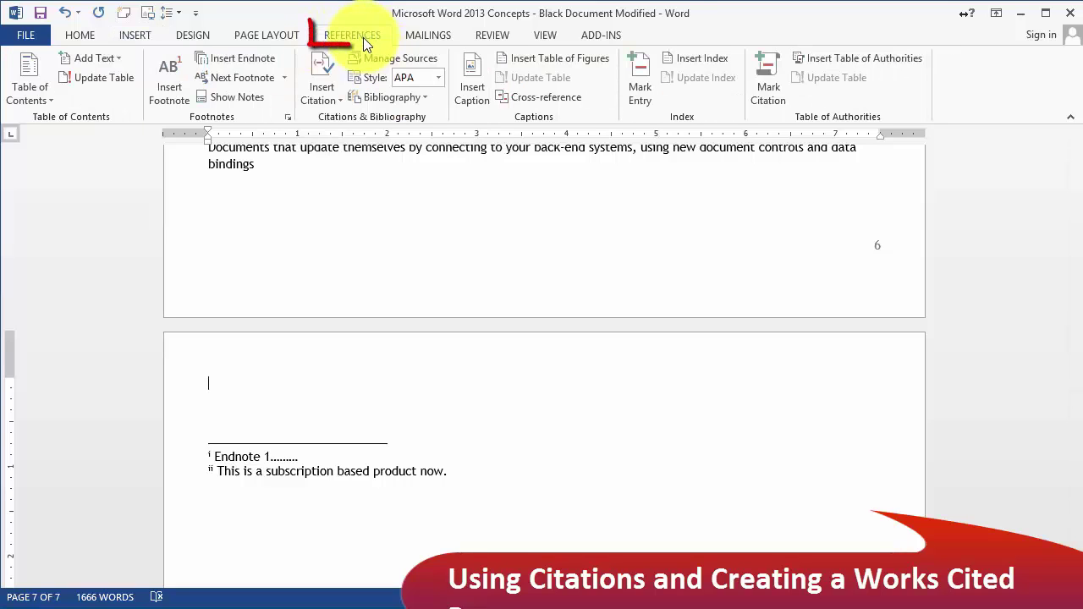
{"action": "left_click", "coordinate": [427, 99]}
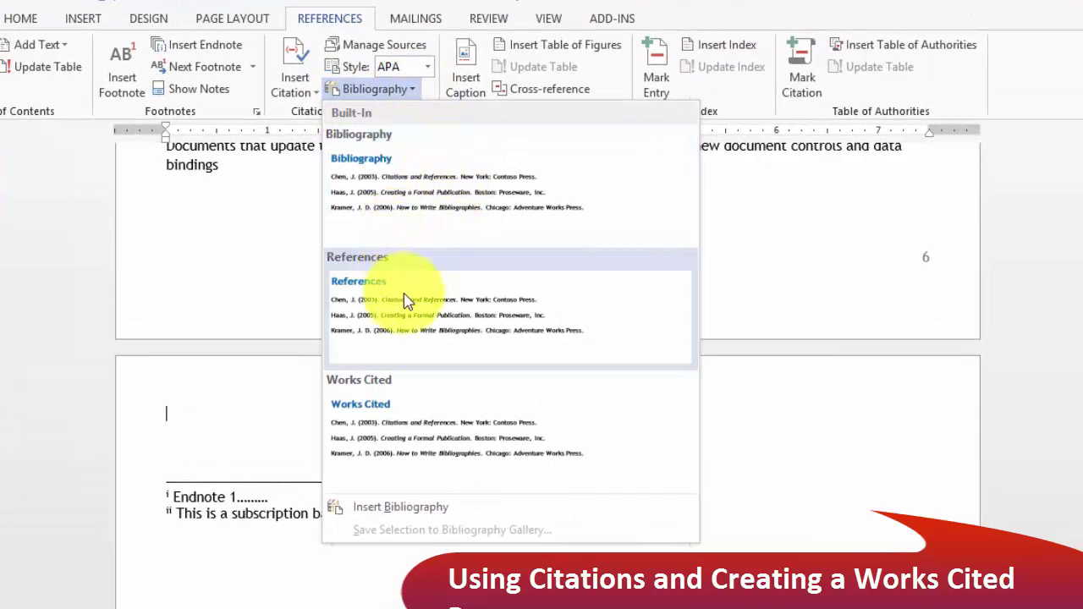
{"action": "left_click", "coordinate": [452, 459]}
{"action": "scroll", "coordinate": [453, 459], "scroll_direction": "down", "scroll_amount": 3}
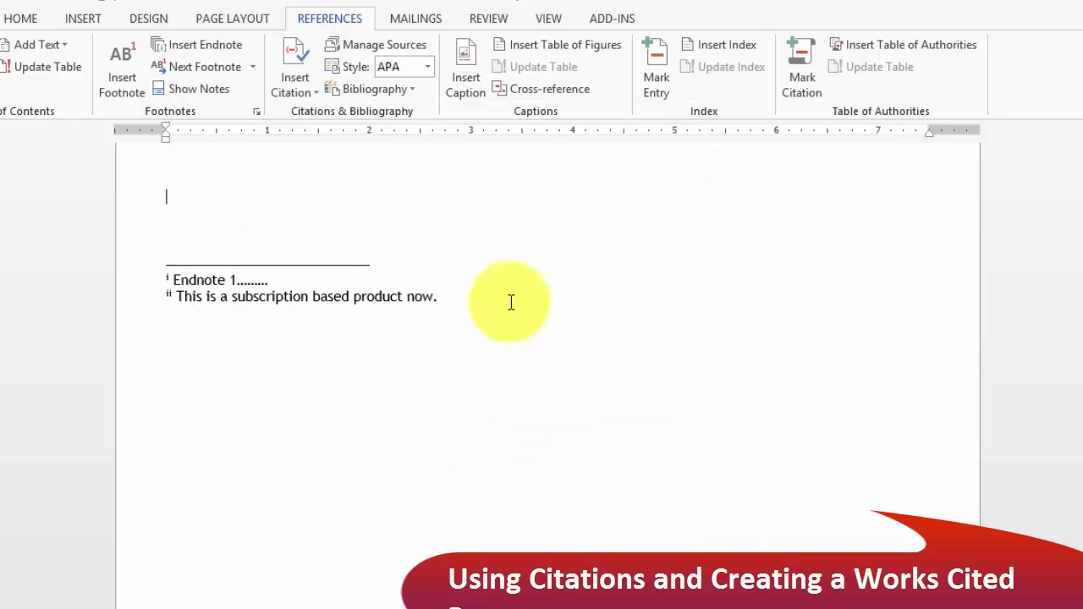
{"action": "scroll", "coordinate": [510, 302], "scroll_direction": "up", "scroll_amount": 5}
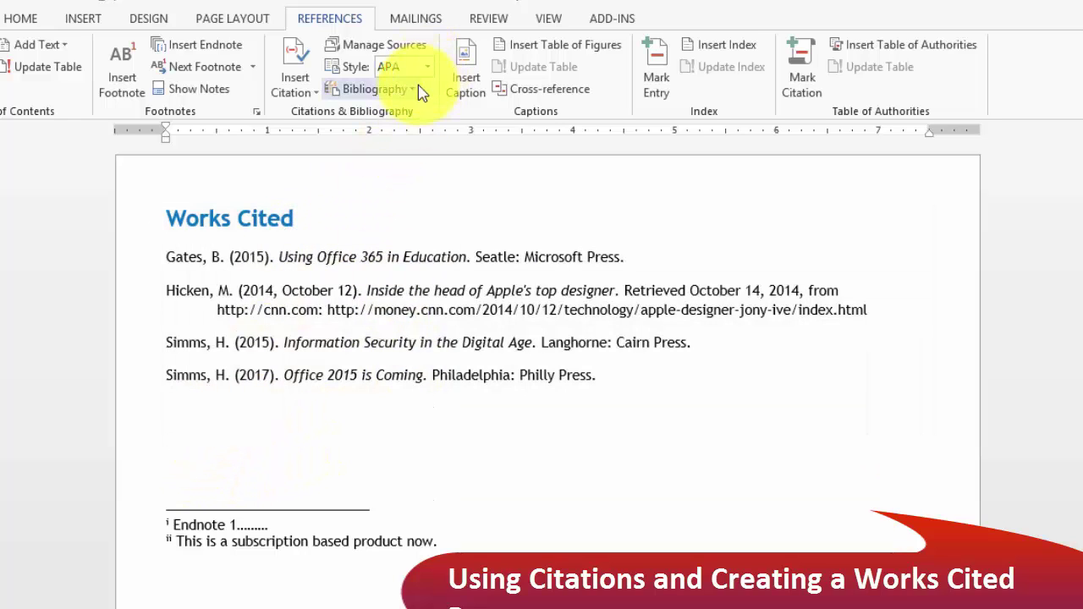
Insert the built-in References and Bibliography lists below the Works Cited list and compare the three.
{"action": "left_click", "coordinate": [415, 90]}
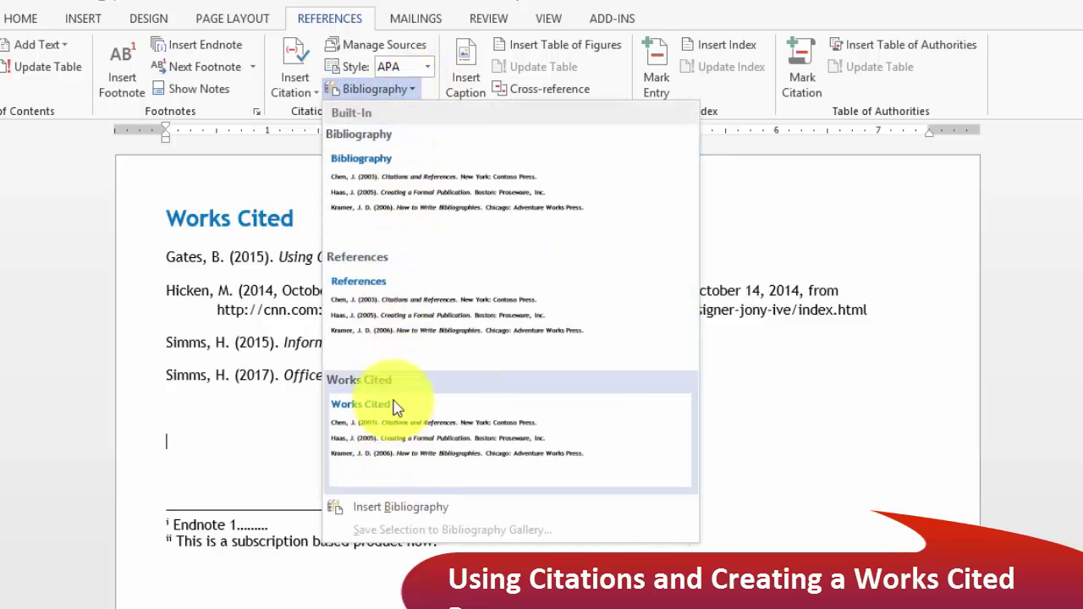
{"action": "left_click", "coordinate": [392, 199]}
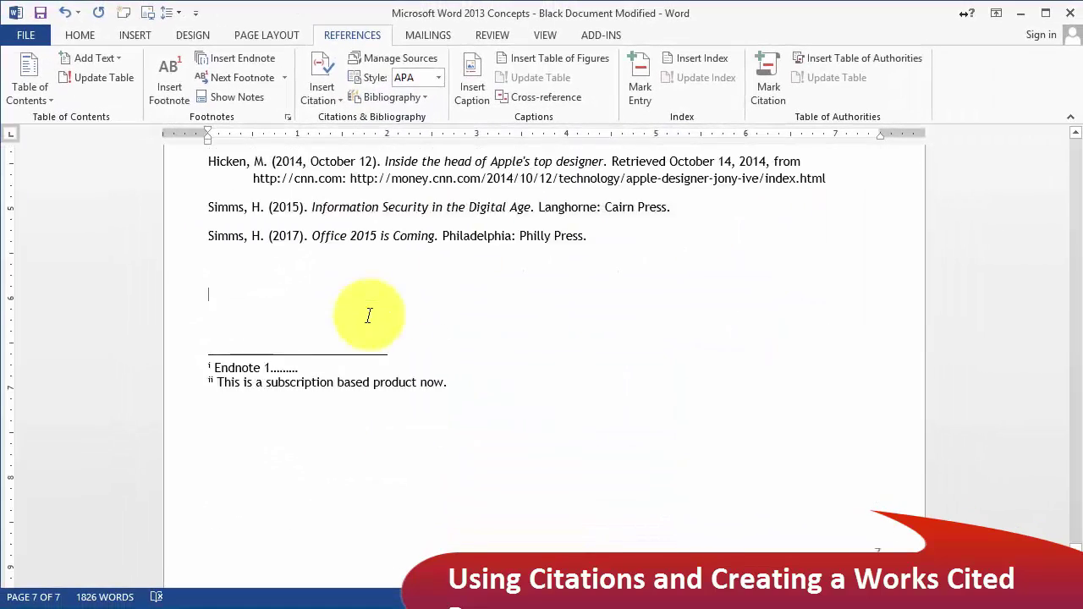
{"action": "scroll", "coordinate": [359, 330], "scroll_direction": "up", "scroll_amount": 5}
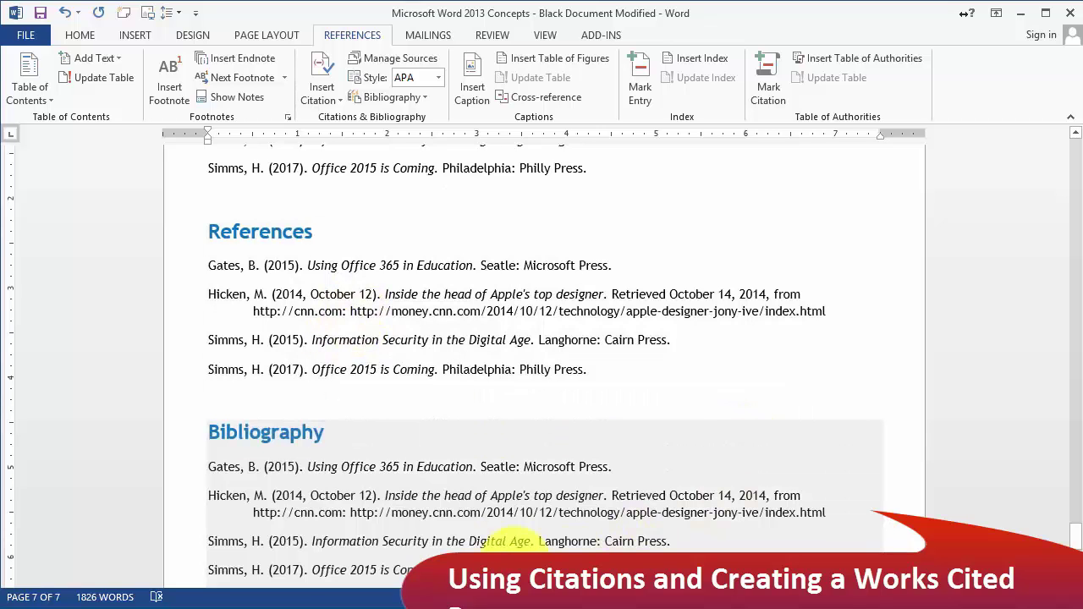
{"action": "scroll", "coordinate": [402, 461], "scroll_direction": "down", "scroll_amount": 1}
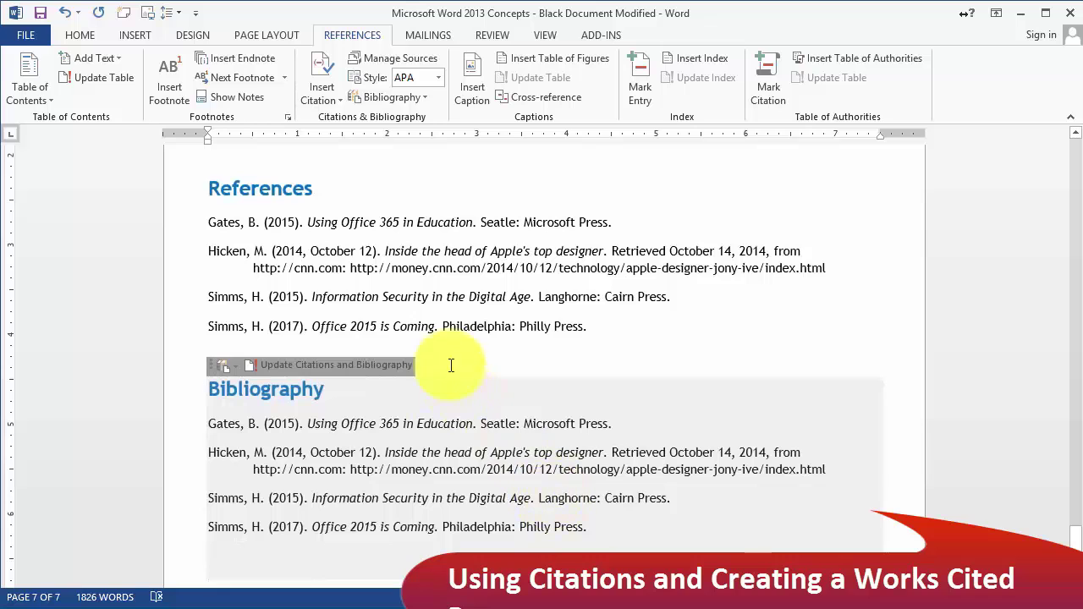
{"action": "scroll", "coordinate": [494, 308], "scroll_direction": "up", "scroll_amount": 7}
{"action": "scroll", "coordinate": [483, 316], "scroll_direction": "up", "scroll_amount": 3}
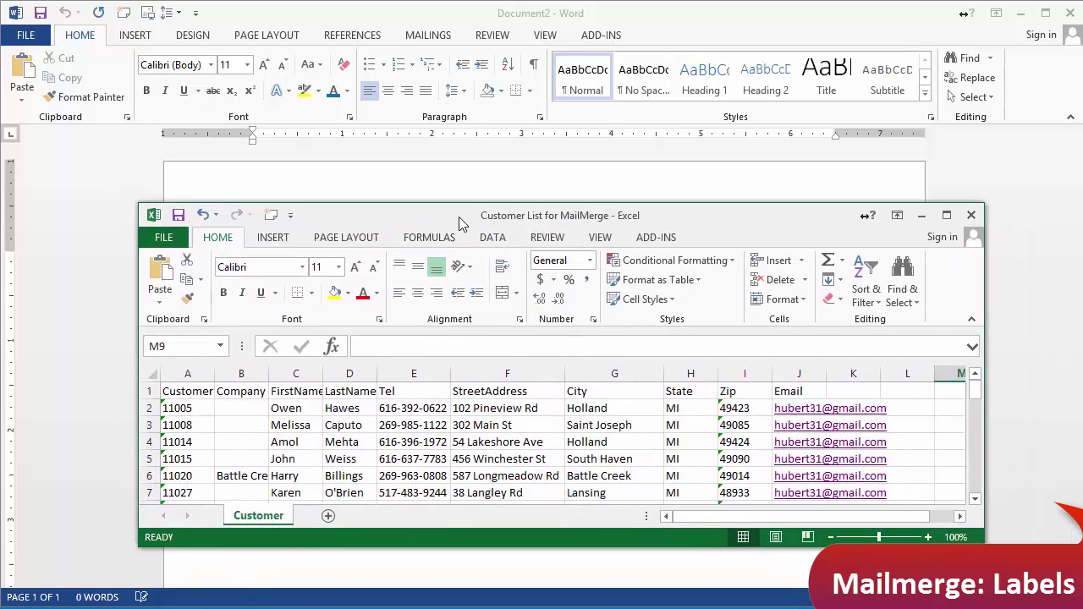
Switch to the Customer List for MailMerge workbook in Excel, maximize it and review the row 1 headings from CustomerID to Email.
{"action": "double_click", "coordinate": [440, 222]}
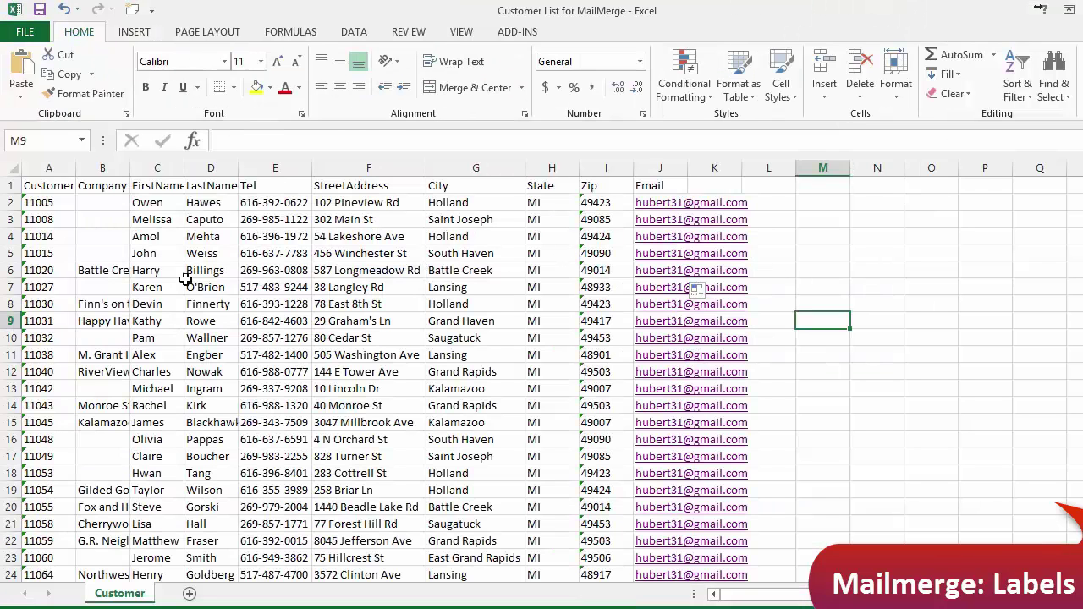
{"action": "left_click", "coordinate": [59, 186]}
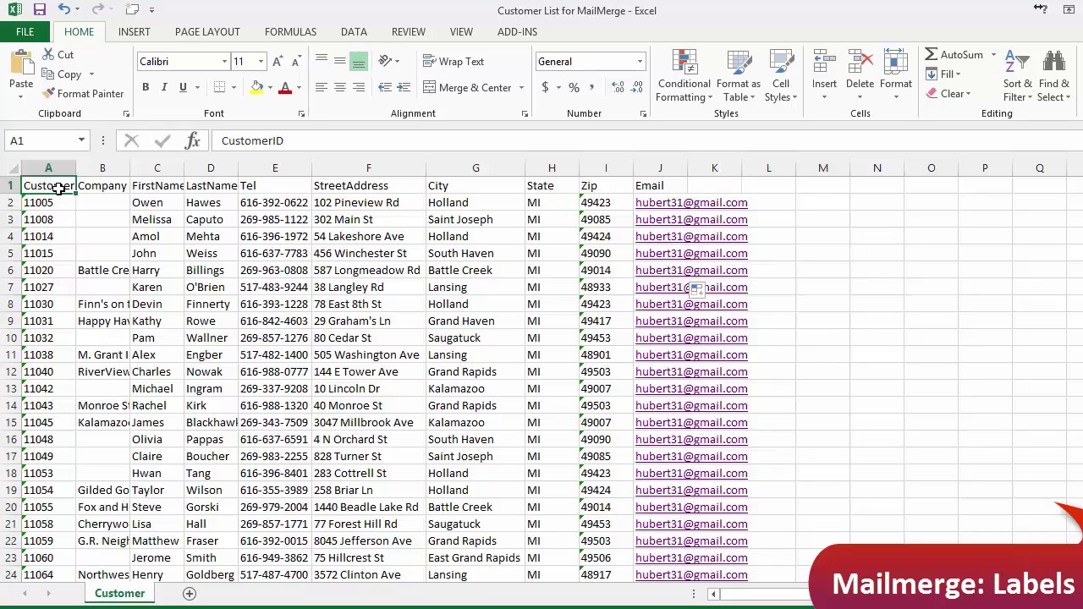
{"action": "left_click", "coordinate": [98, 190]}
{"action": "left_click", "coordinate": [159, 185]}
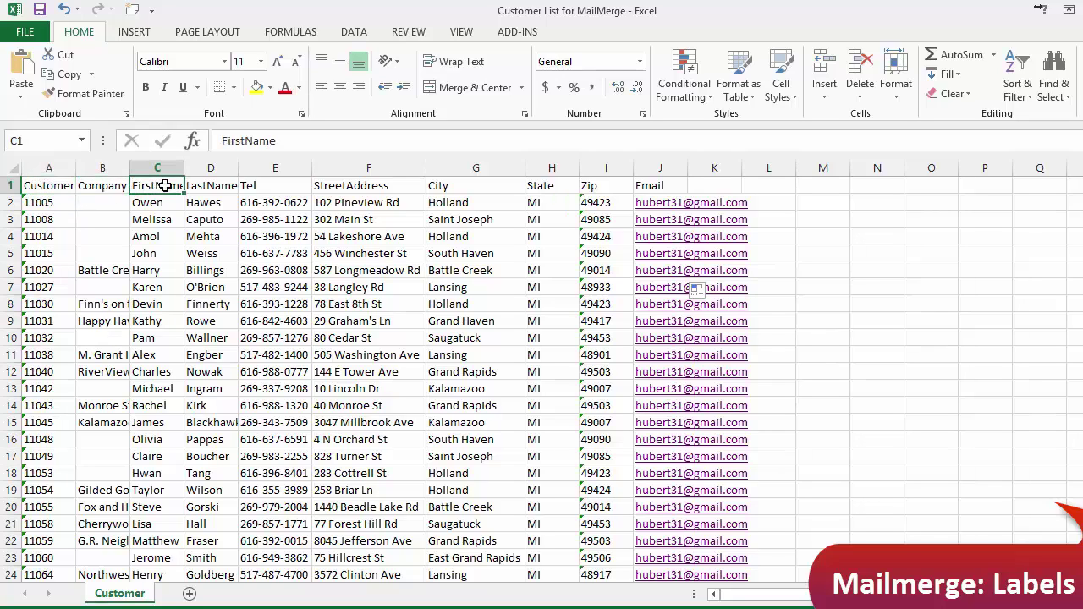
{"action": "left_click", "coordinate": [194, 185]}
{"action": "left_click", "coordinate": [258, 184]}
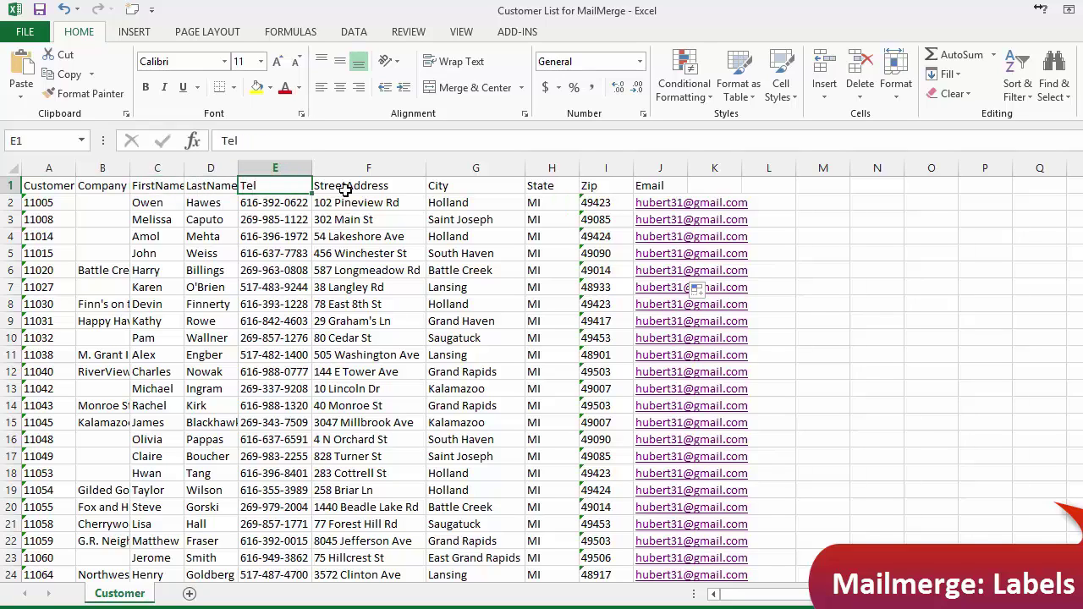
{"action": "left_click", "coordinate": [347, 186]}
{"action": "left_click", "coordinate": [438, 185]}
{"action": "left_click", "coordinate": [541, 183]}
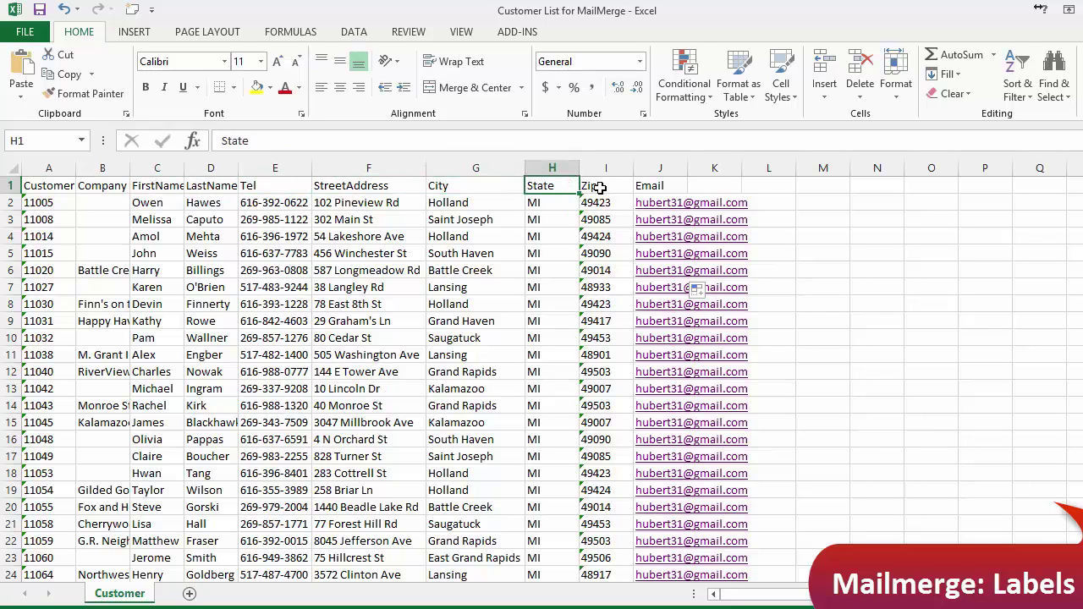
{"action": "left_click", "coordinate": [602, 186]}
{"action": "left_click", "coordinate": [664, 186]}
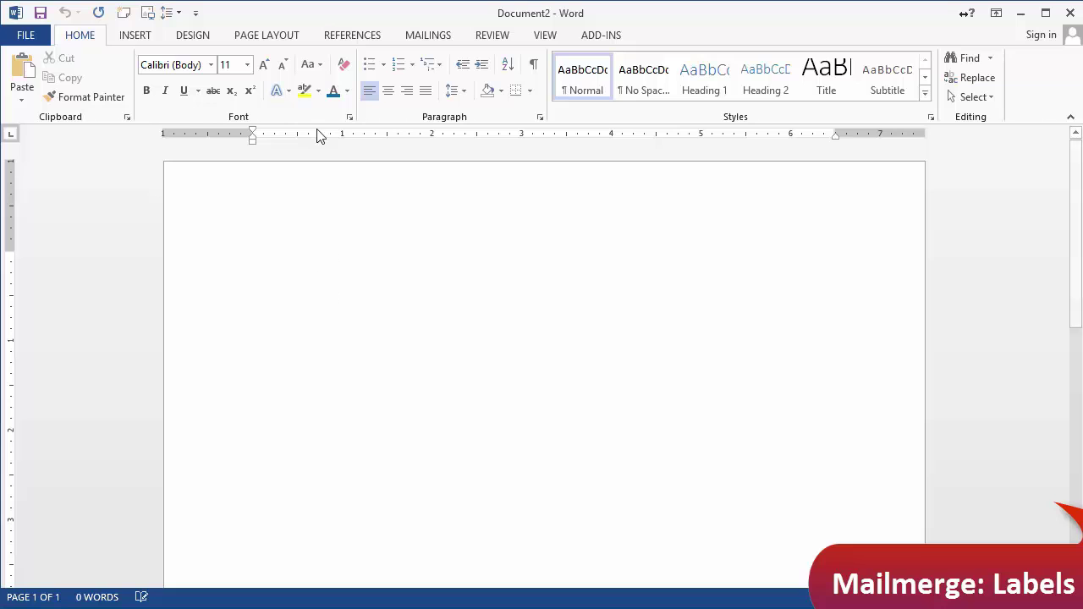
In a blank Word document, start the Step-by-Step Mail Merge Wizard with Labels as the document type and proceed to the starting document.
{"action": "left_click", "coordinate": [415, 40]}
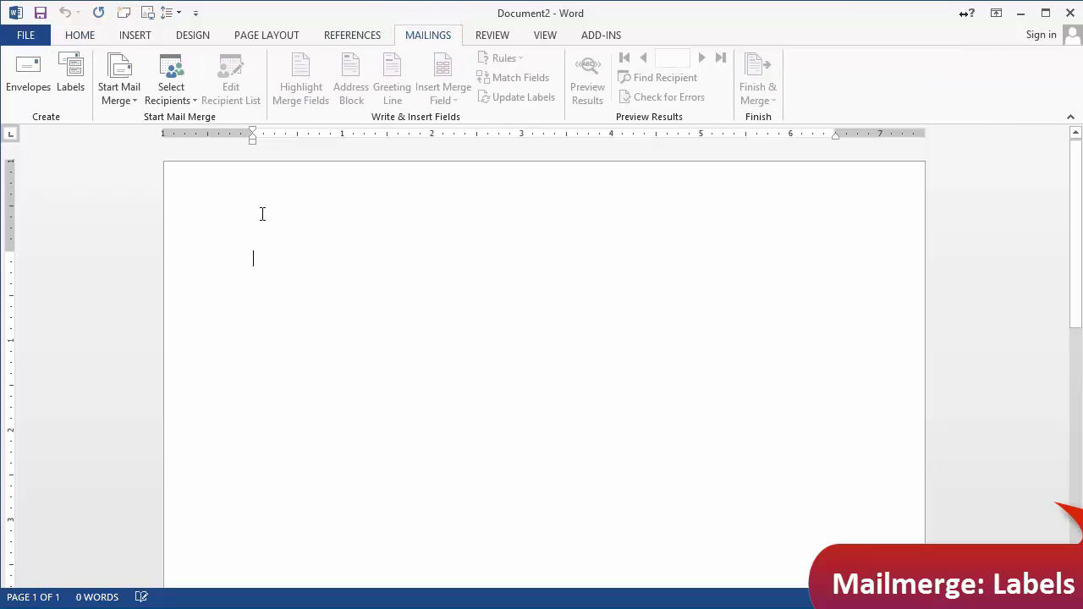
{"action": "left_click", "coordinate": [130, 103]}
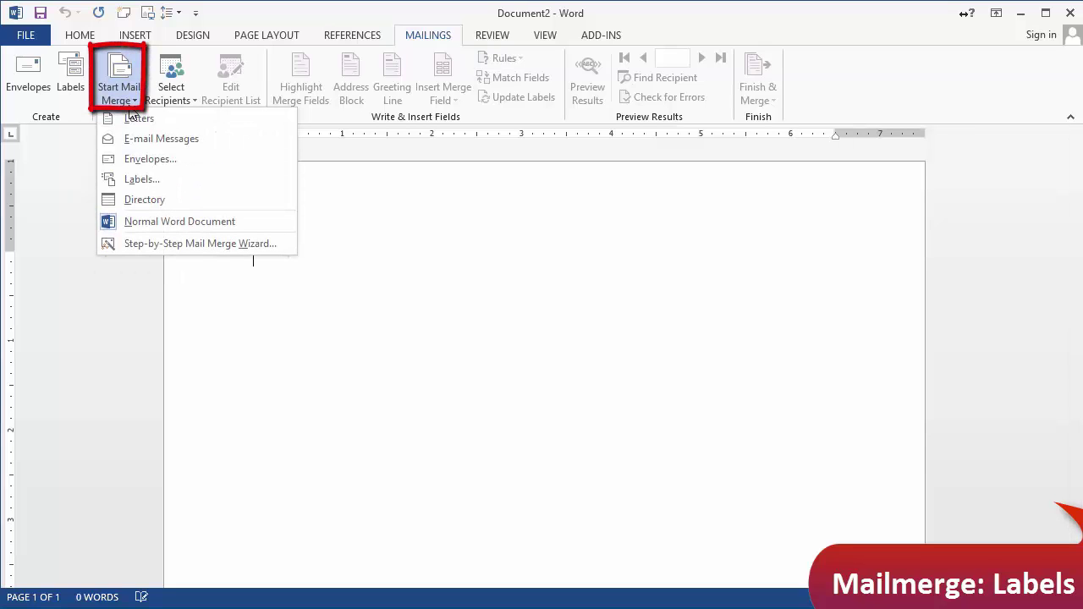
{"action": "left_click", "coordinate": [184, 251]}
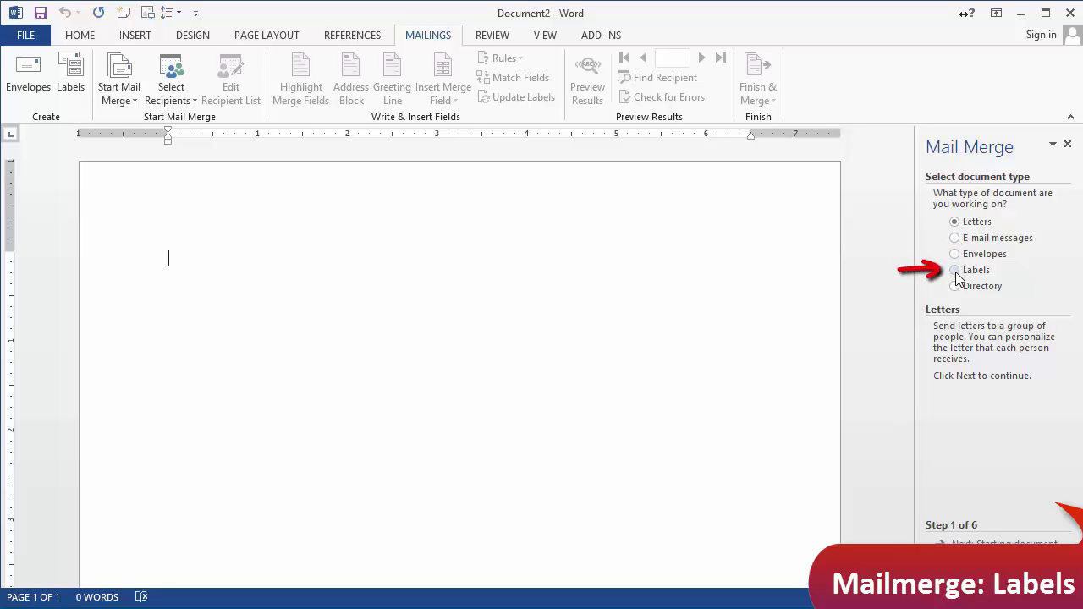
{"action": "left_click", "coordinate": [955, 270]}
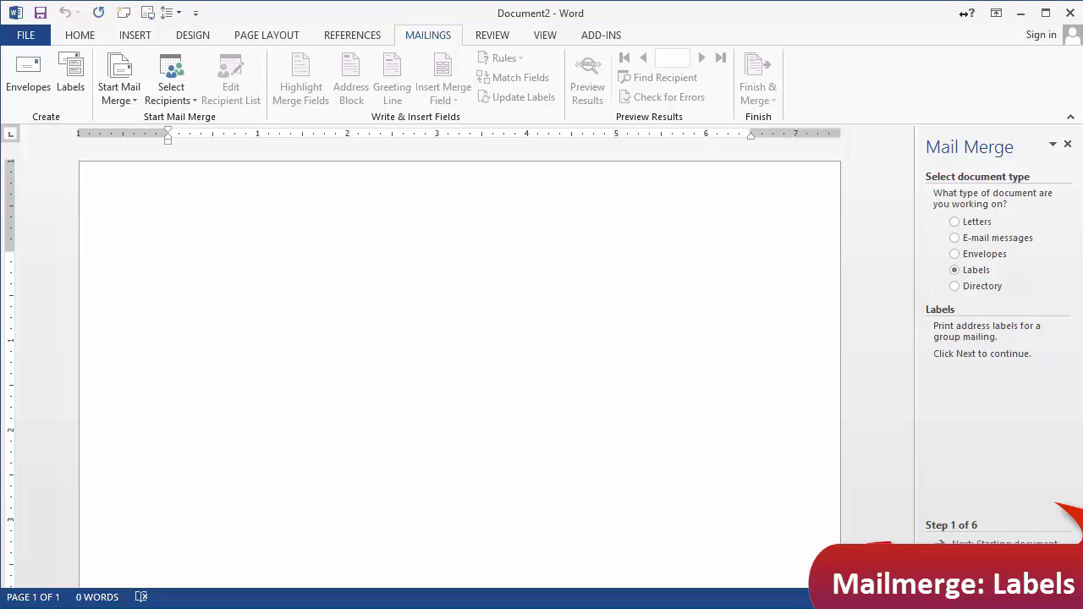
{"action": "left_click", "coordinate": [956, 544]}
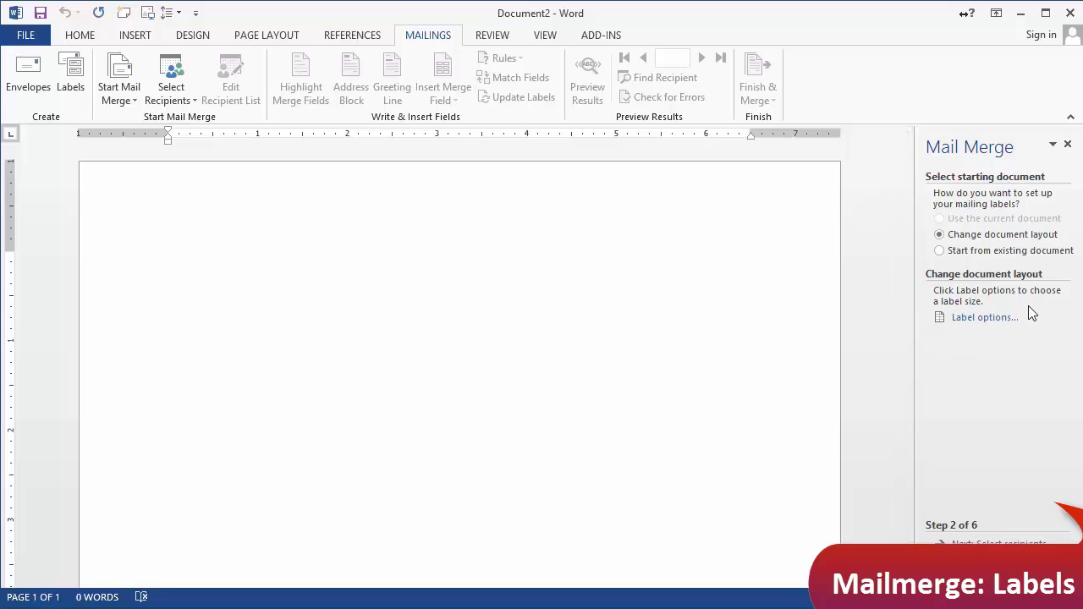
Set the label options to vendor Avery US Letter and product 5160 Easy Peel Address Labels.
{"action": "left_click", "coordinate": [964, 323]}
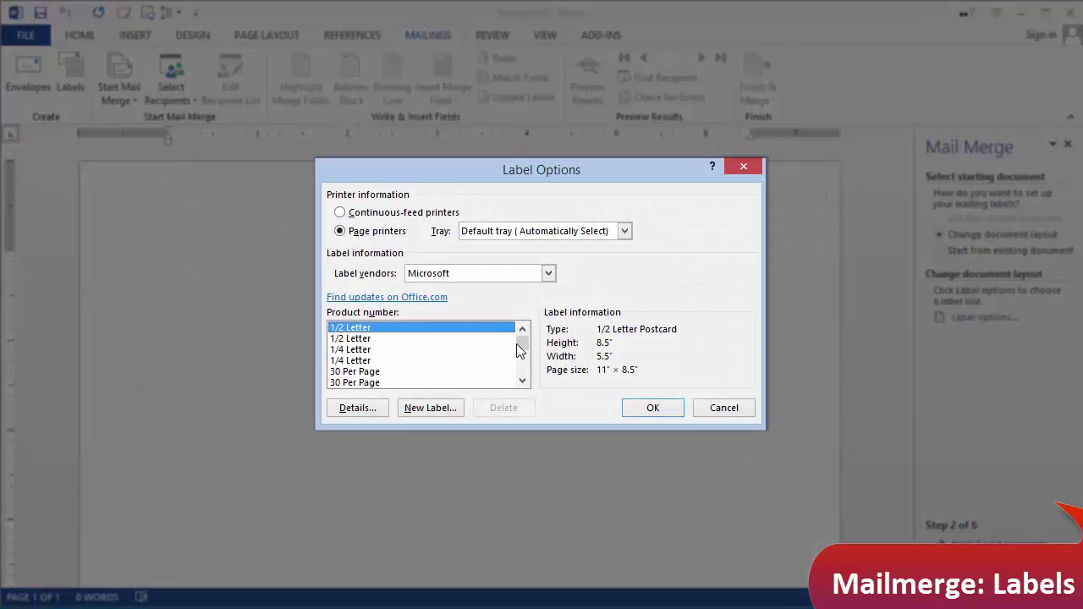
{"action": "left_click", "coordinate": [423, 277]}
{"action": "left_click", "coordinate": [453, 276]}
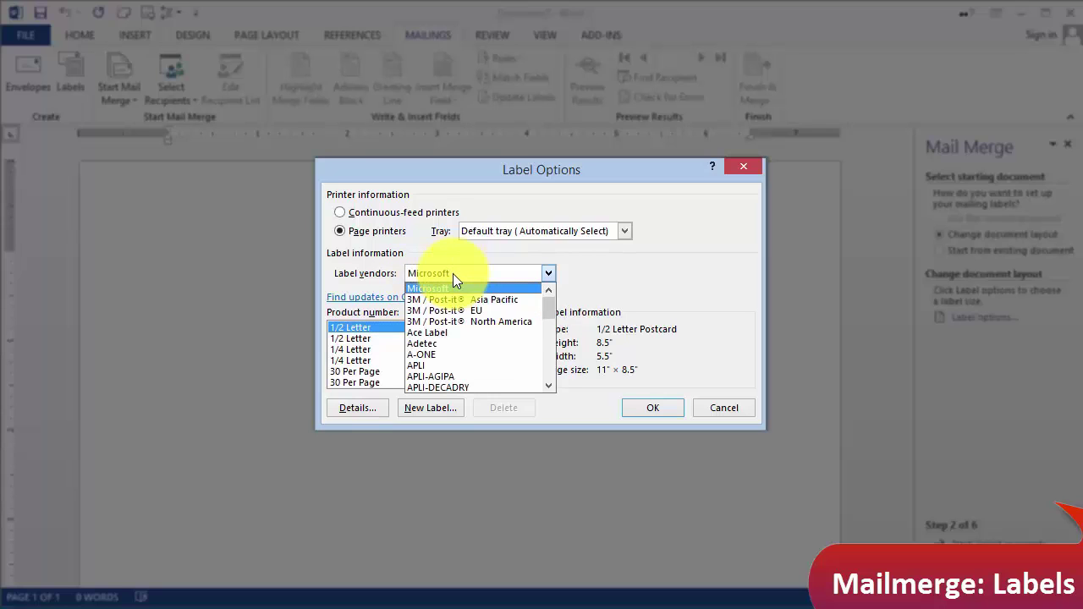
{"action": "left_click", "coordinate": [549, 386]}
{"action": "left_click", "coordinate": [549, 386]}
{"action": "left_click", "coordinate": [550, 386]}
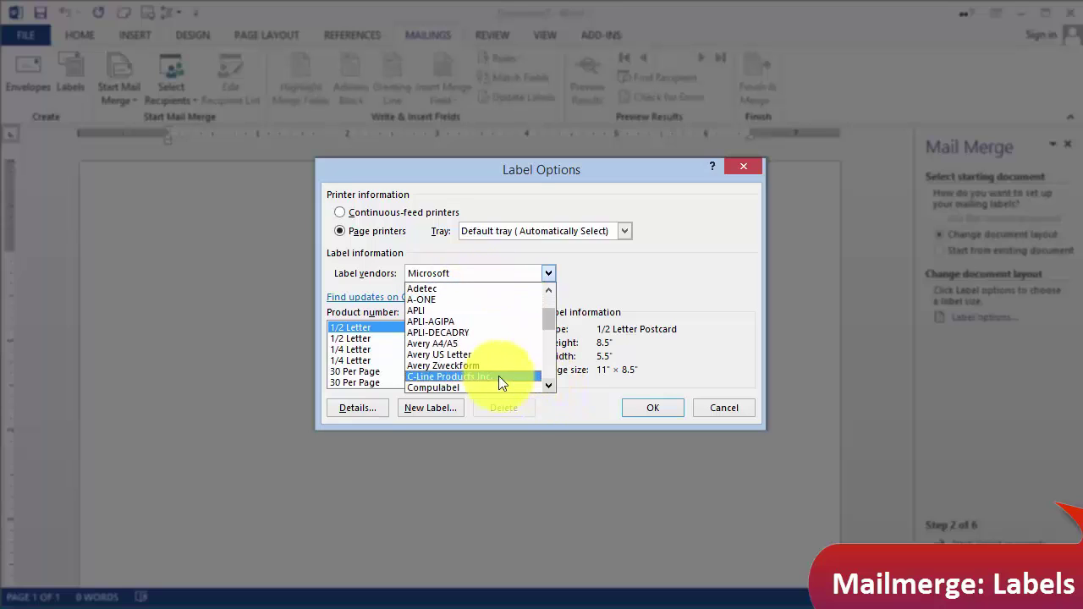
{"action": "left_click", "coordinate": [443, 355]}
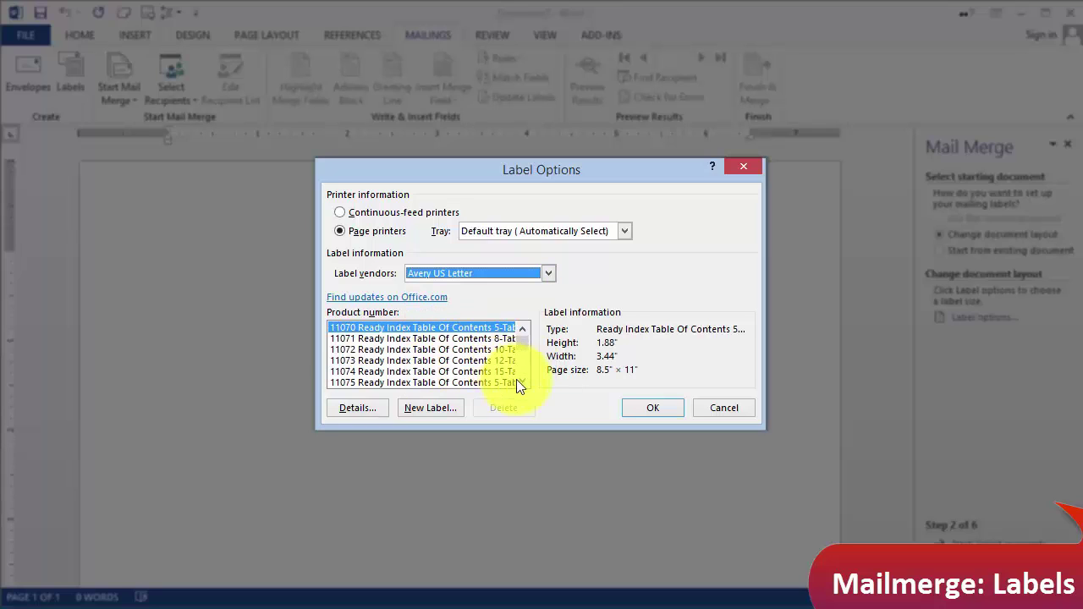
{"action": "scroll", "coordinate": [526, 351], "scroll_direction": "down", "scroll_amount": 10}
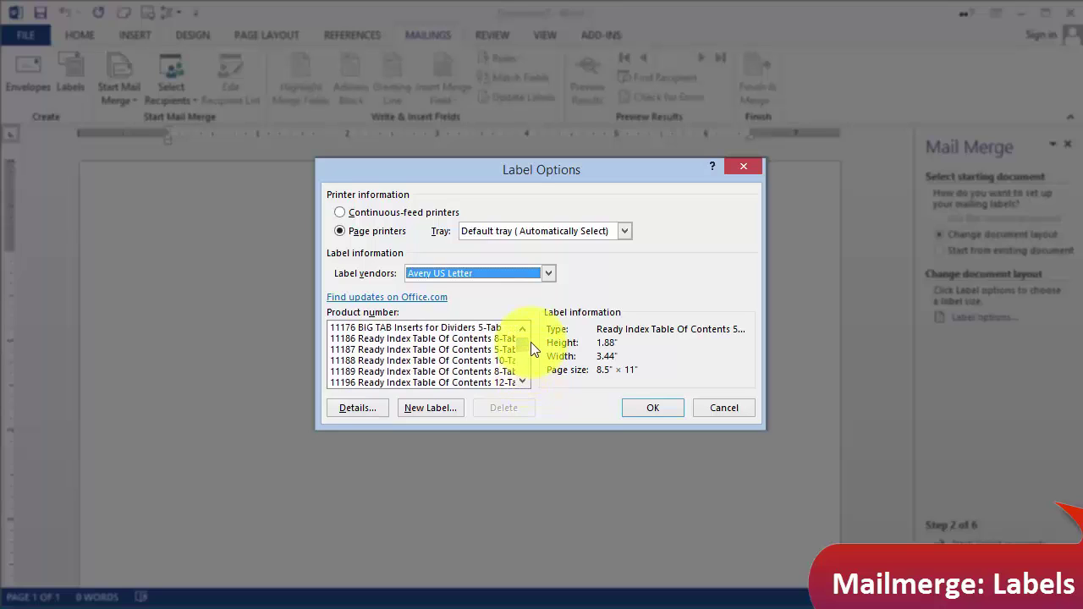
{"action": "left_click", "coordinate": [524, 383]}
{"action": "left_click_drag", "start_coordinate": [524, 383], "coordinate": [523, 377]}
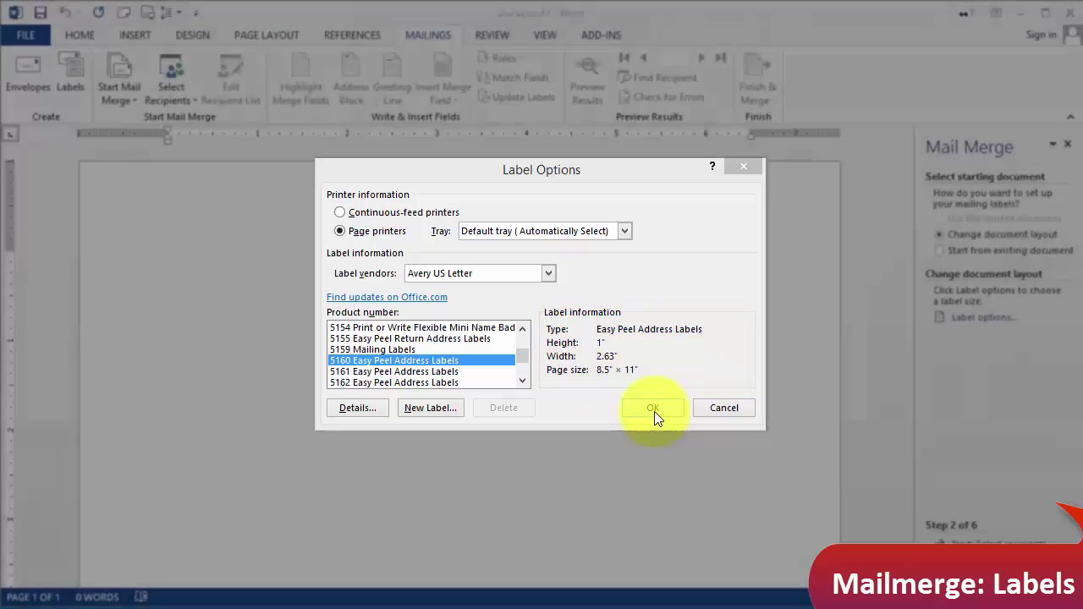
{"action": "left_click", "coordinate": [653, 410]}
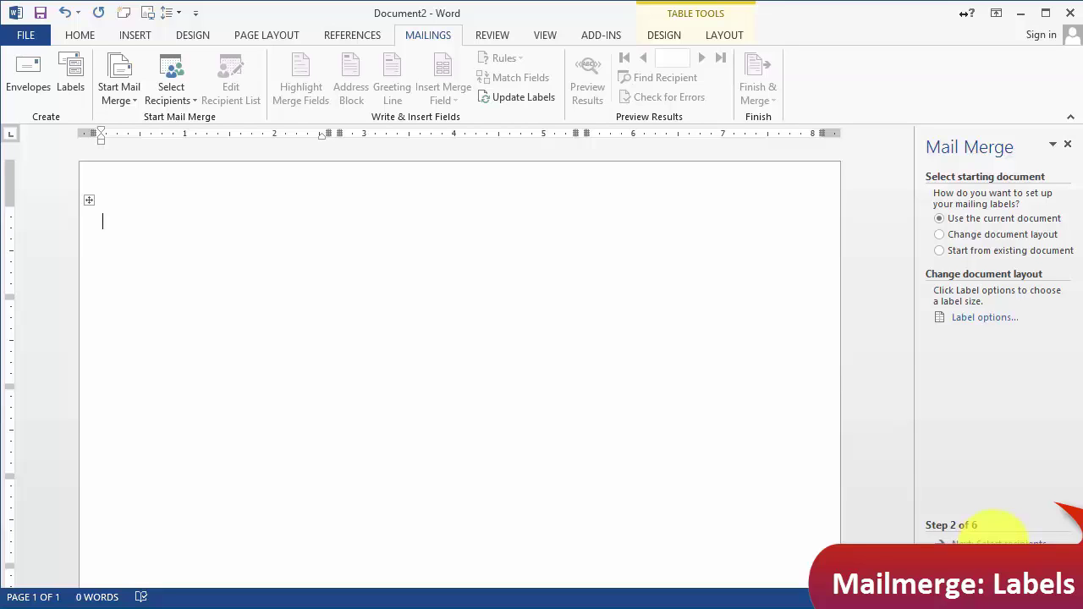
Select recipients from an existing list, using the Customer table of the Customer List for MailMerge workbook in Week 3 and keeping all recipients.
{"action": "left_click", "coordinate": [999, 543]}
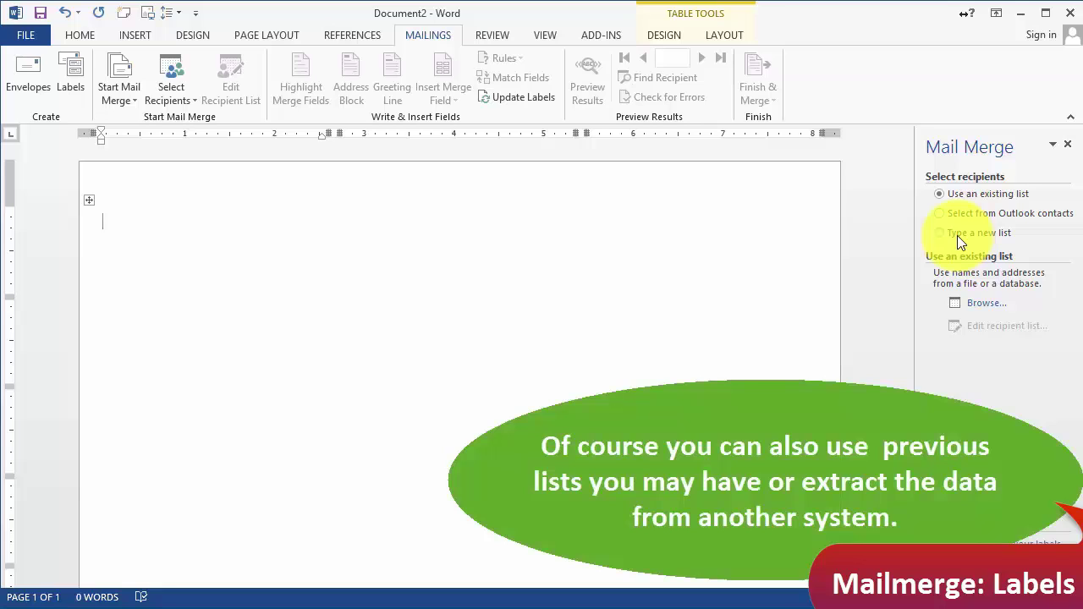
{"action": "left_click", "coordinate": [958, 235]}
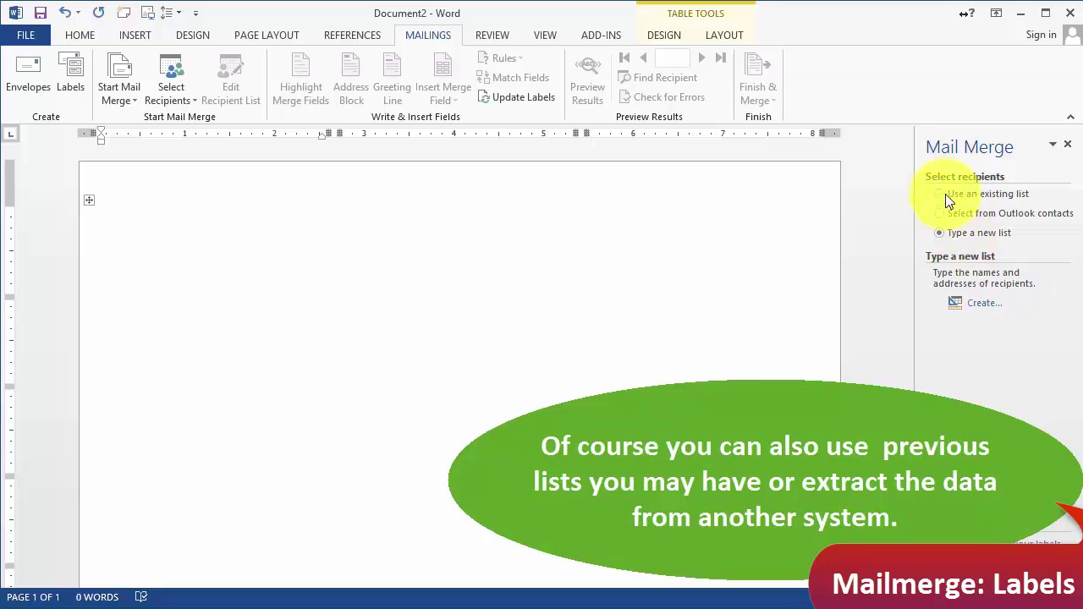
{"action": "left_click", "coordinate": [945, 196]}
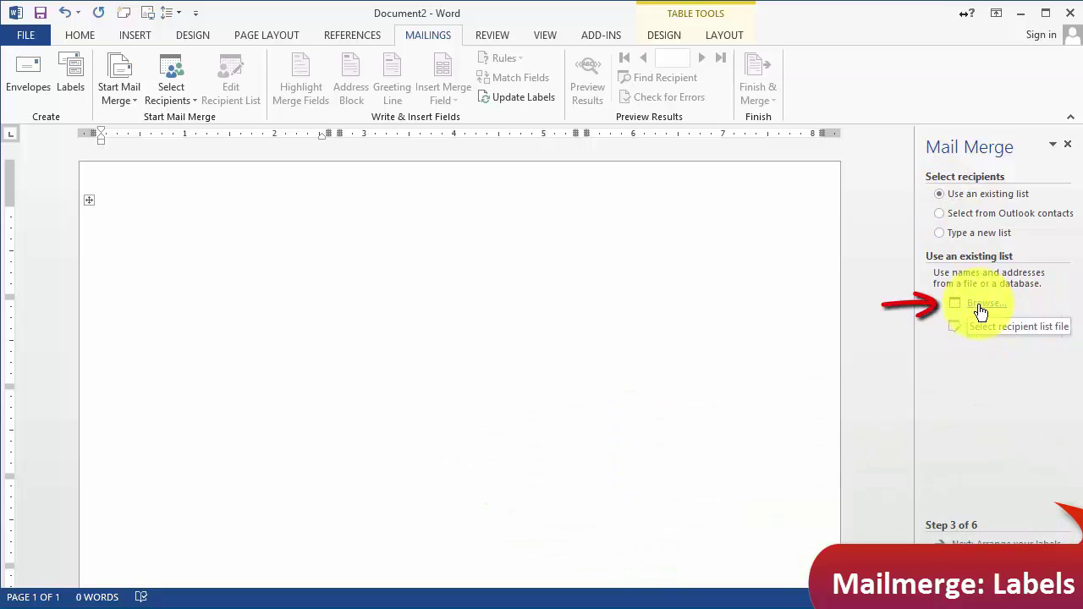
{"action": "left_click", "coordinate": [980, 308]}
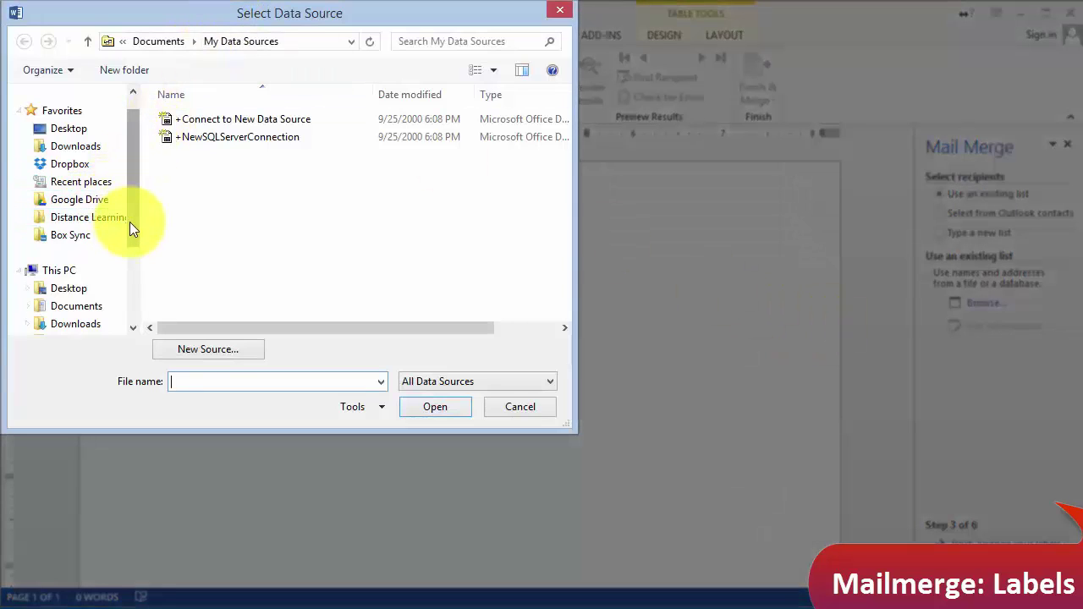
{"action": "left_click", "coordinate": [90, 215]}
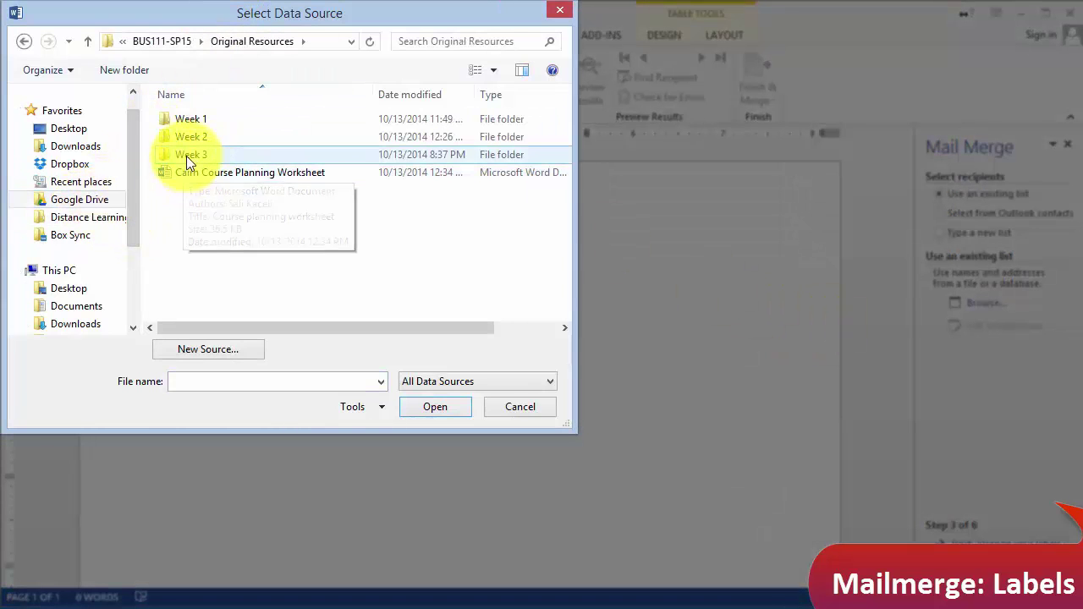
{"action": "double_click", "coordinate": [188, 160]}
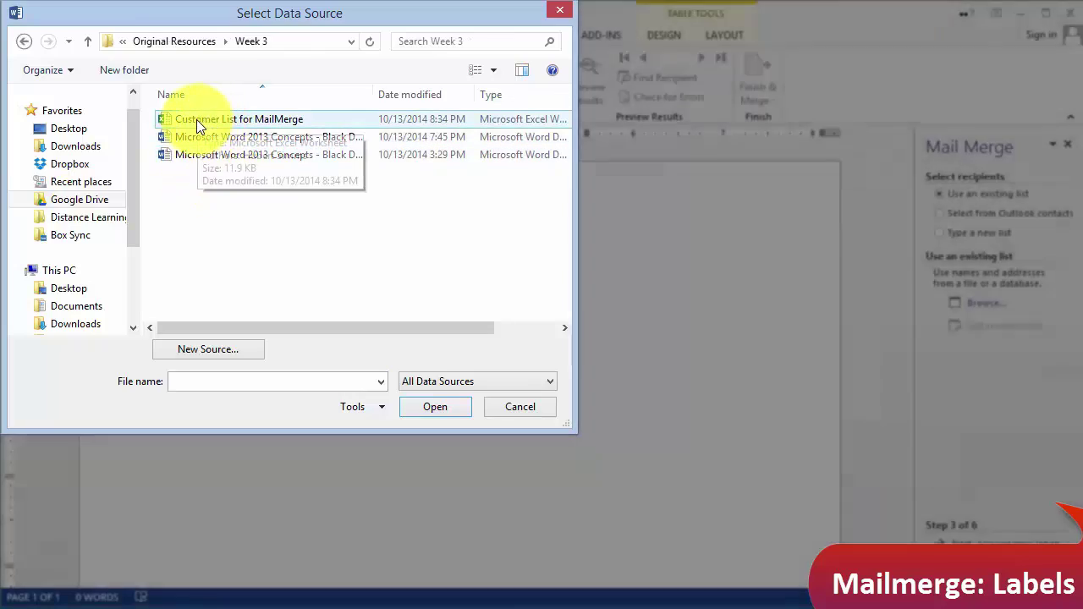
{"action": "double_click", "coordinate": [198, 119]}
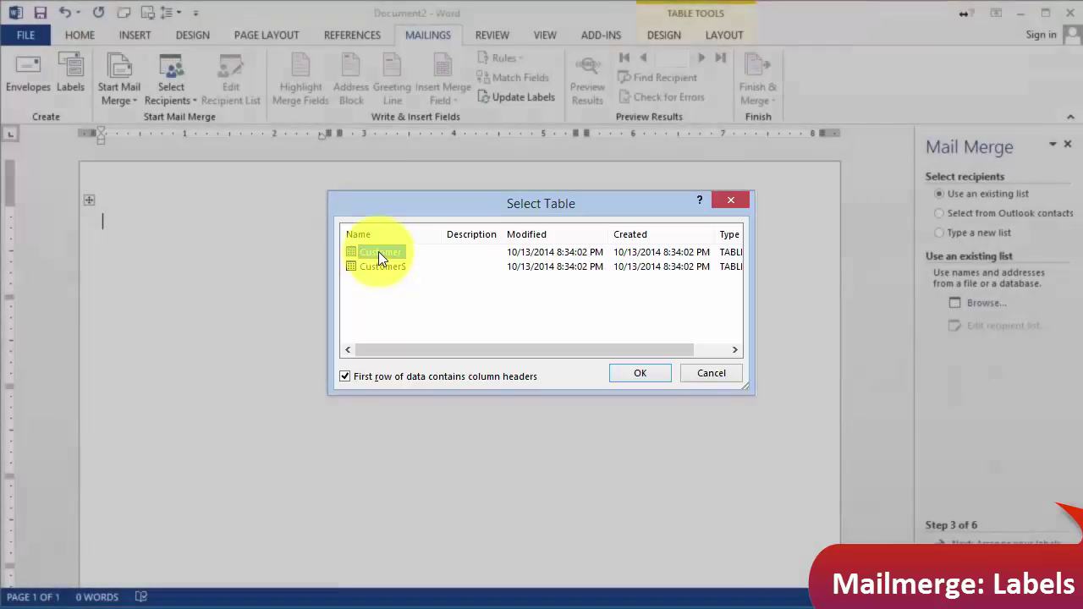
{"action": "double_click", "coordinate": [378, 253]}
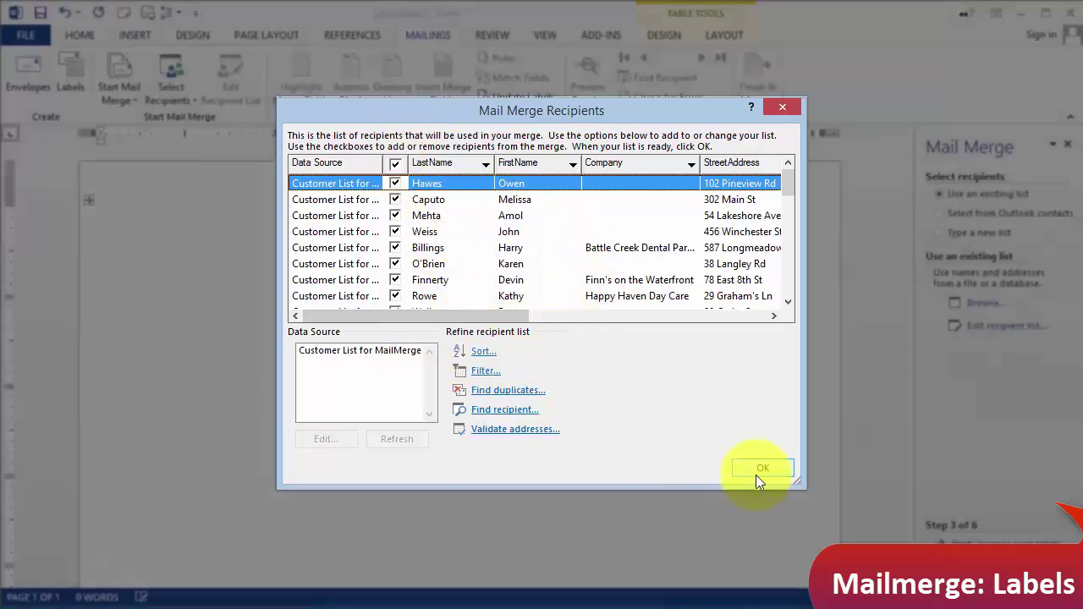
{"action": "left_click", "coordinate": [756, 471]}
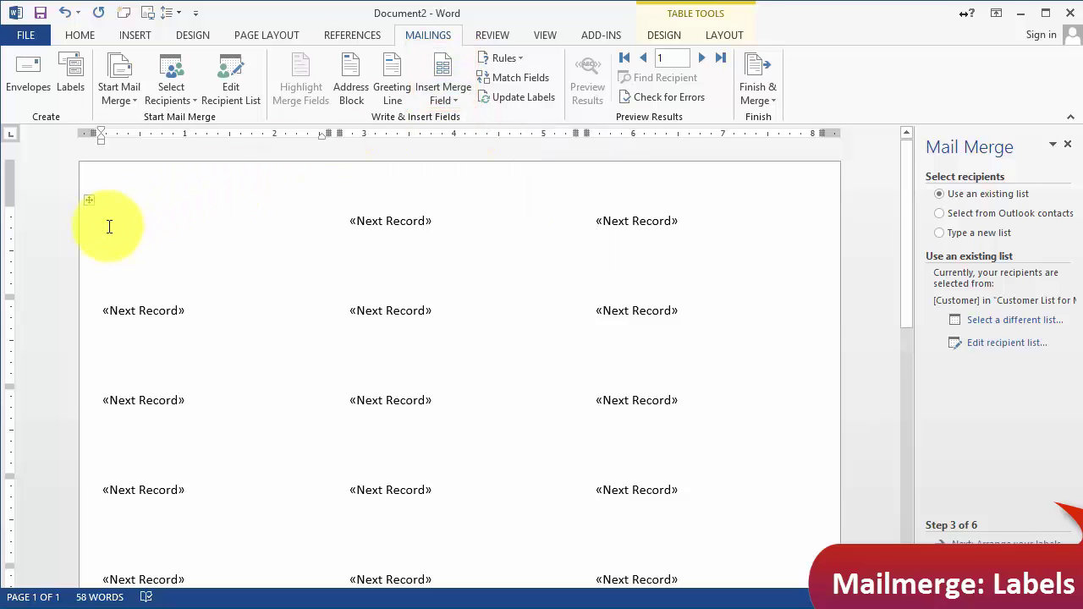
Insert the FirstName and LastName merge fields on the first label's first line and StreetAddress on its second line.
{"action": "left_click", "coordinate": [457, 97]}
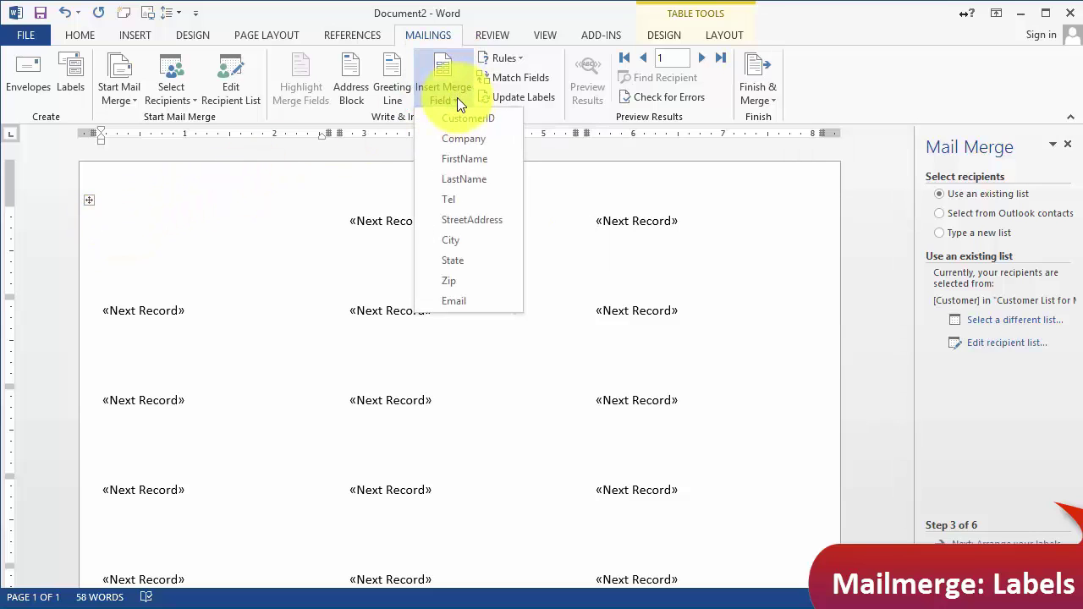
{"action": "left_click", "coordinate": [464, 160]}
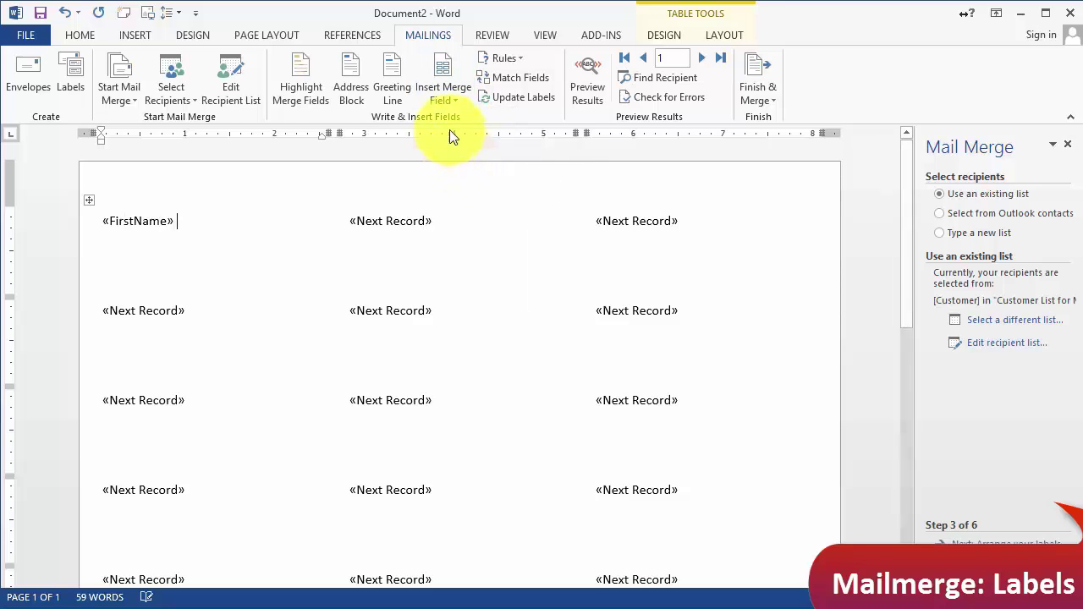
{"action": "left_click", "coordinate": [445, 97]}
{"action": "key", "text": "Escape"}
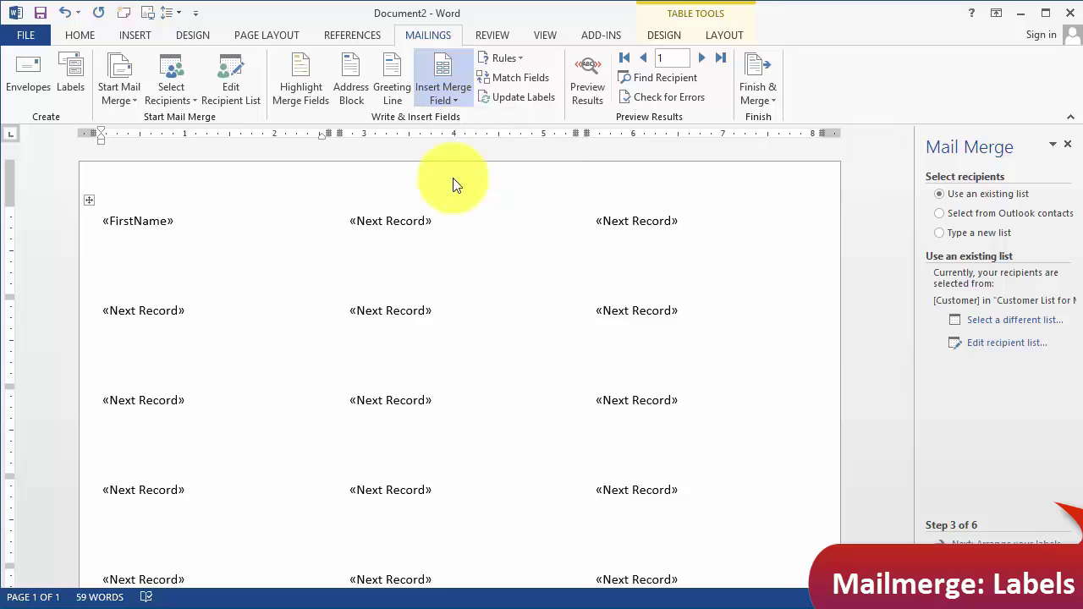
{"action": "key", "text": "Return"}
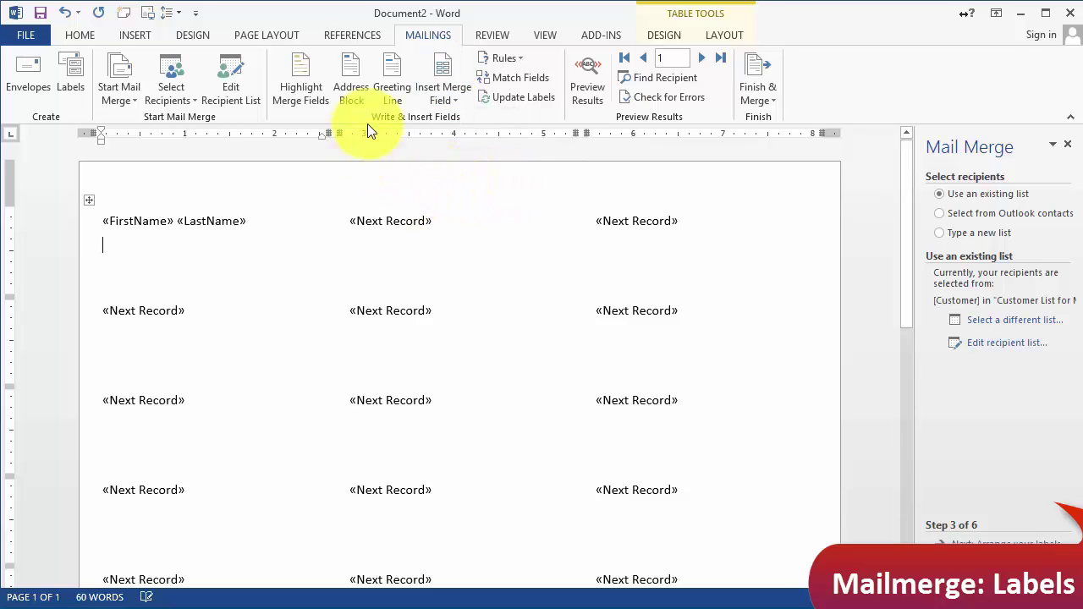
{"action": "left_click", "coordinate": [434, 98]}
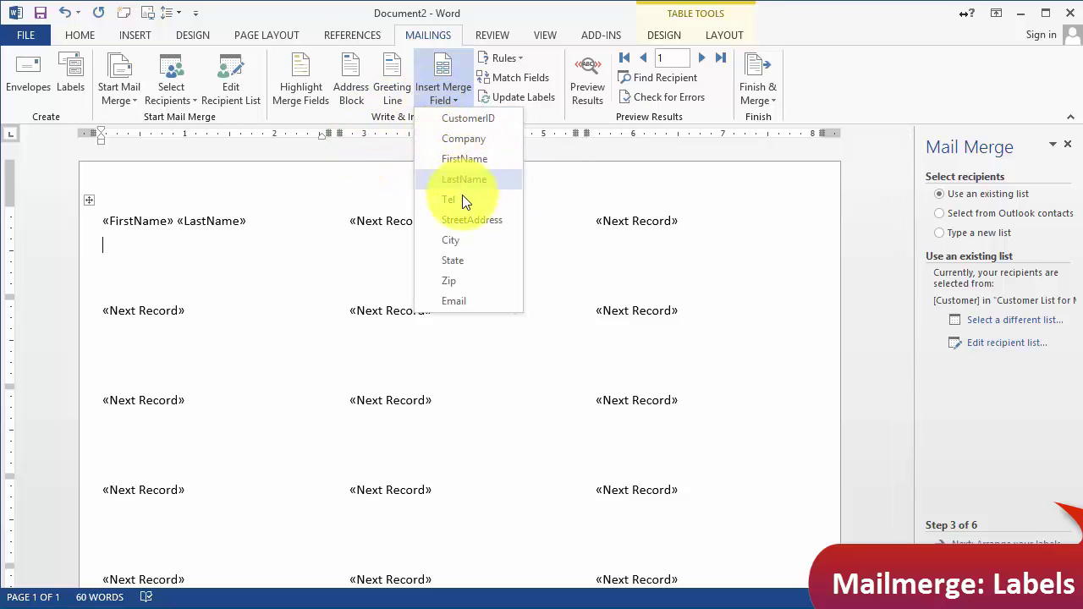
{"action": "left_click", "coordinate": [464, 220]}
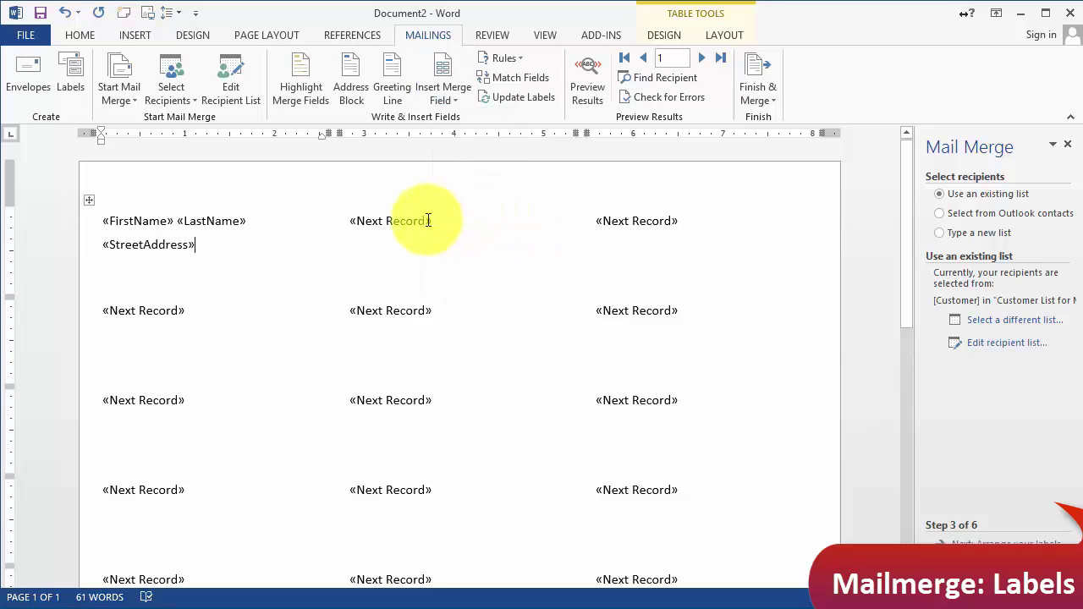
{"action": "key", "text": "Return"}
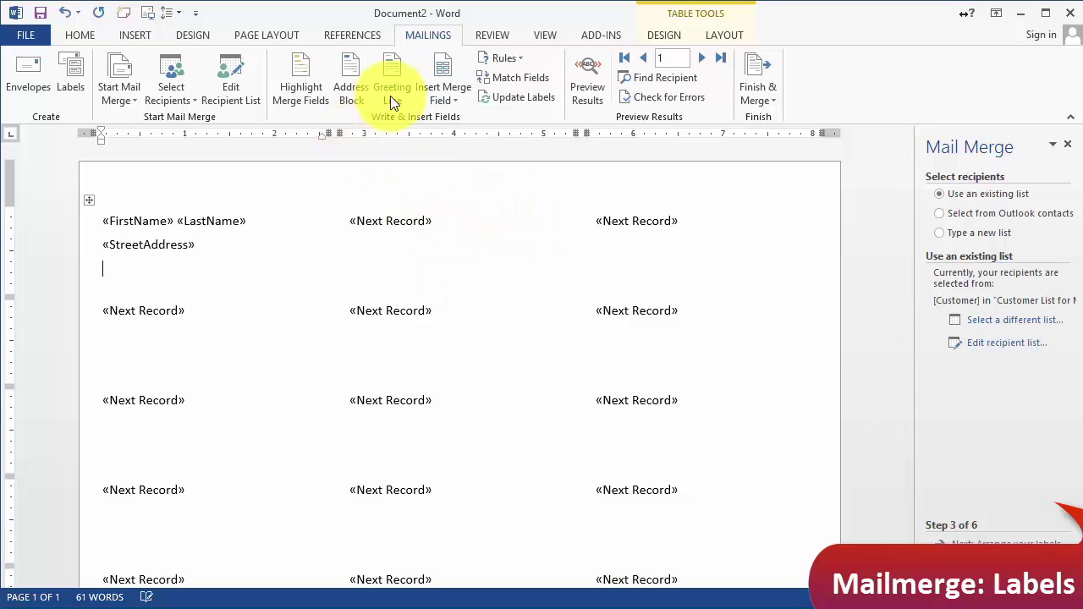
Add the City, State and Zip merge fields on the first label's third line, with a comma after City.
{"action": "left_click", "coordinate": [442, 95]}
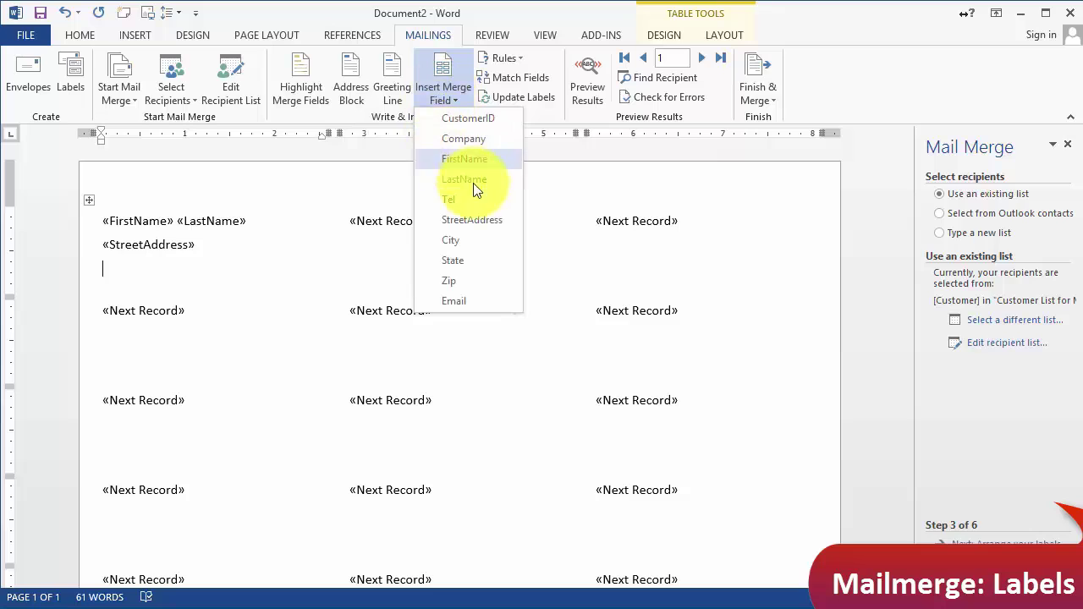
{"action": "left_click", "coordinate": [464, 239]}
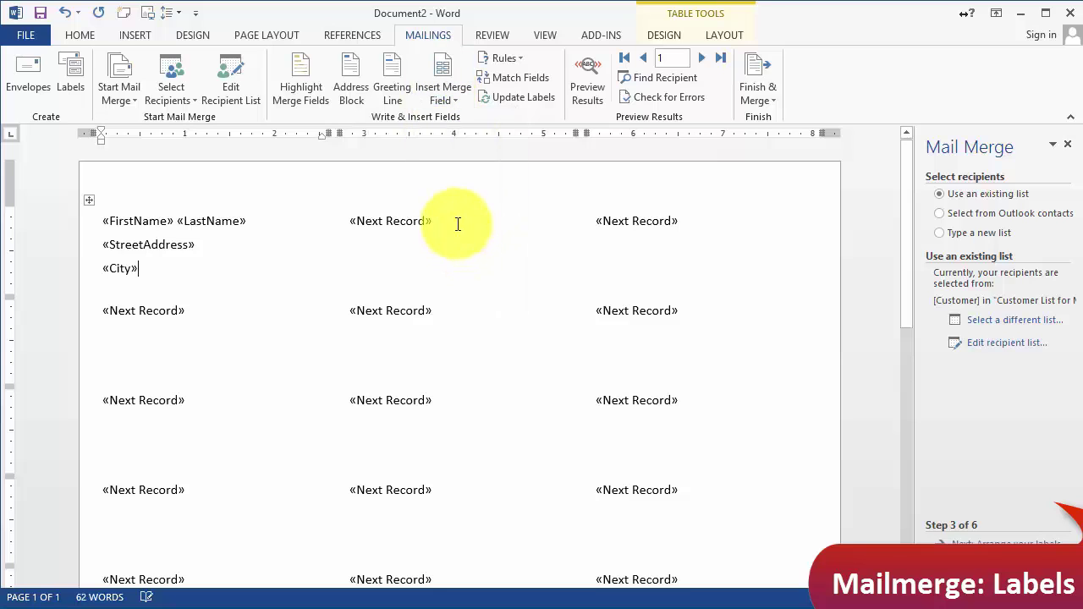
{"action": "type", "text": ","}
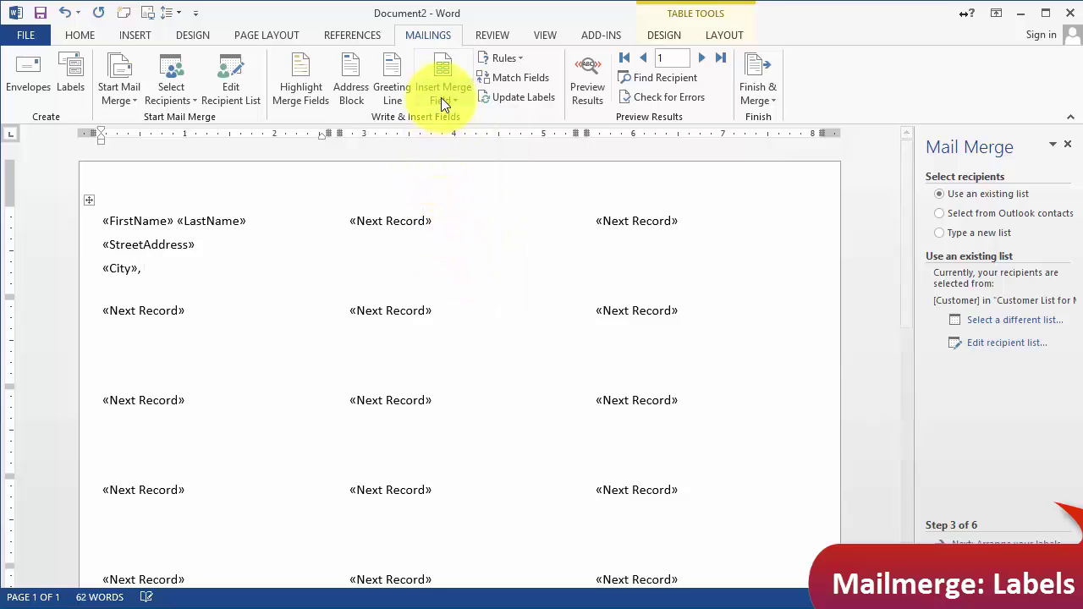
{"action": "left_click", "coordinate": [442, 93]}
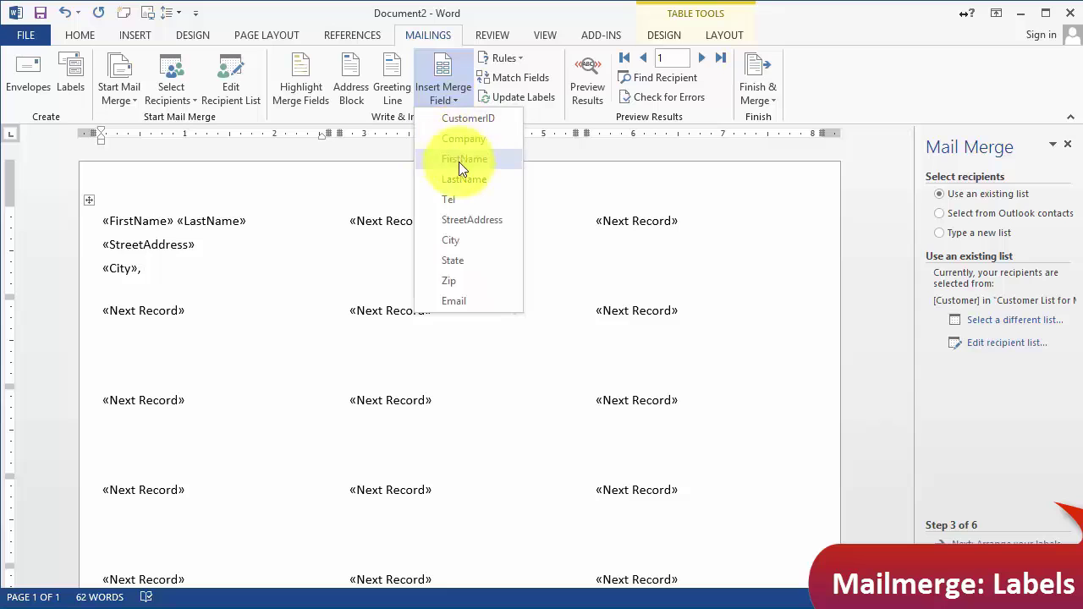
{"action": "left_click", "coordinate": [452, 261]}
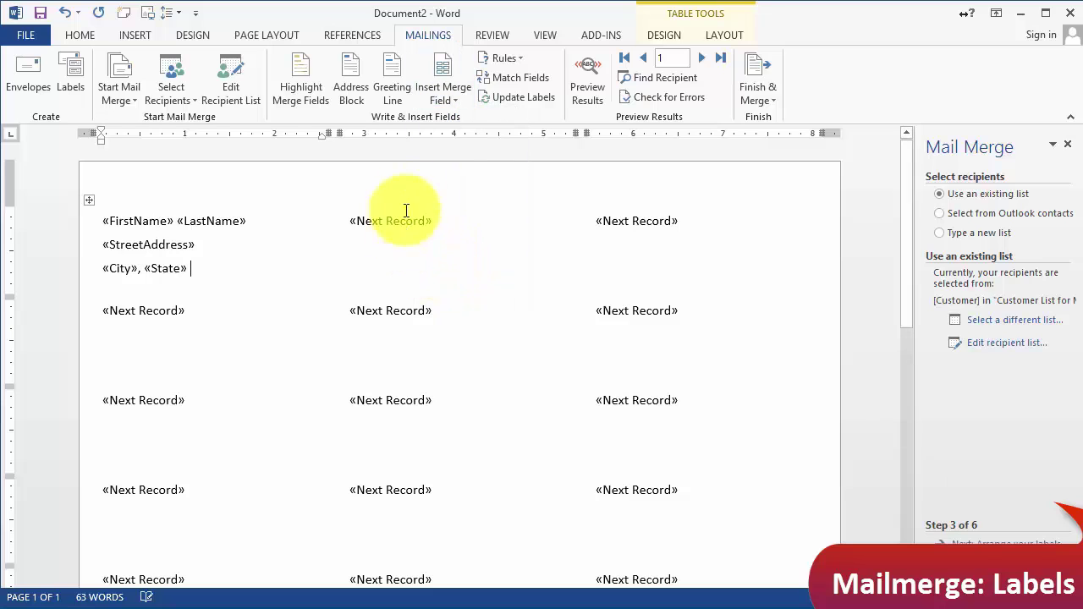
{"action": "left_click", "coordinate": [443, 95]}
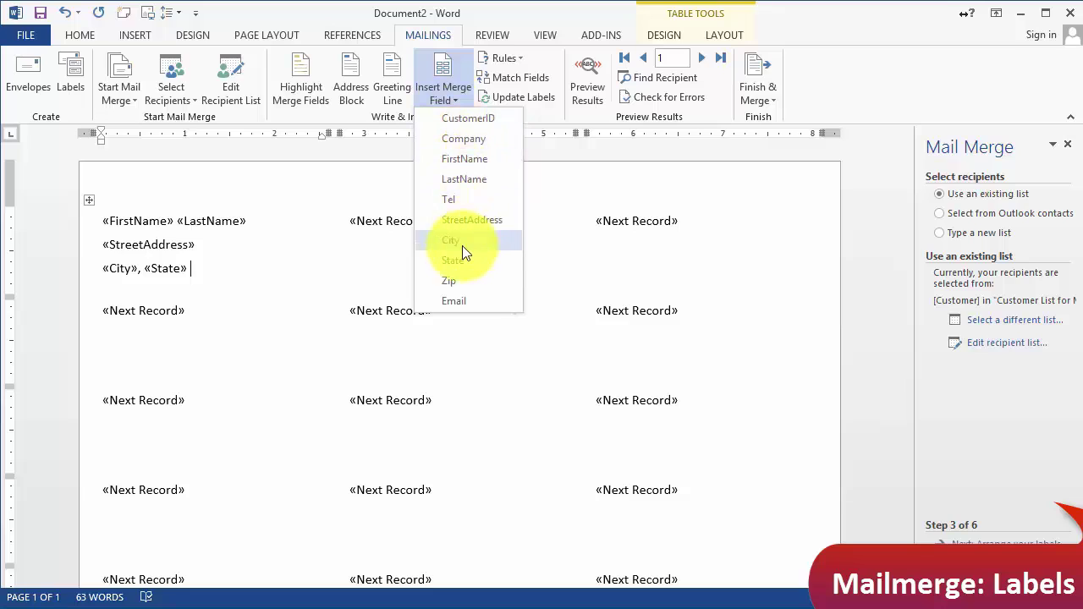
{"action": "left_click", "coordinate": [449, 280]}
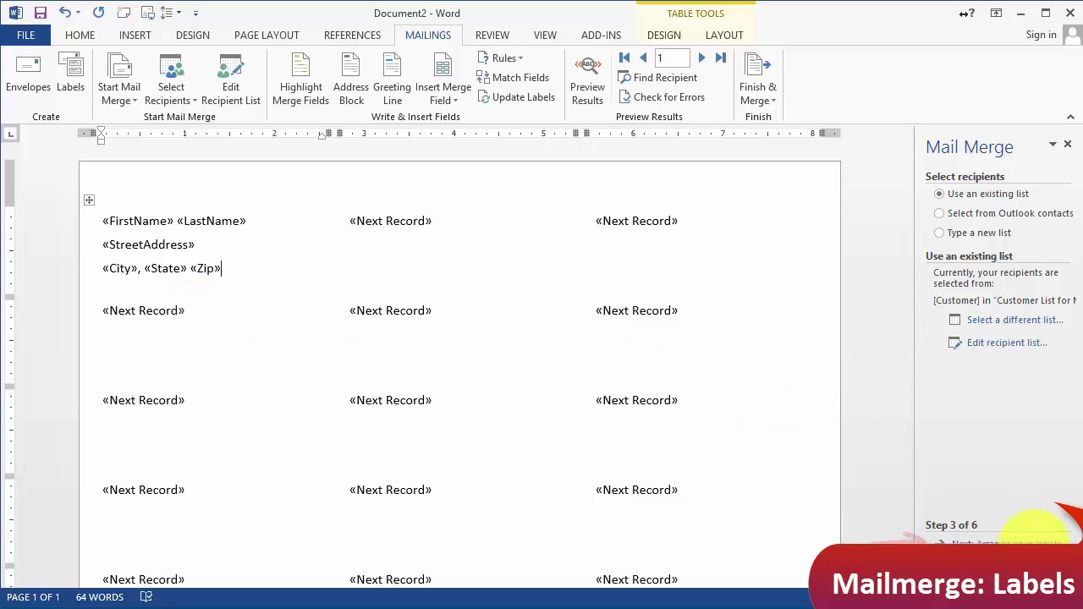
Proceed to arranging the labels and replicate the first label's field layout to all labels on the sheet.
{"action": "left_click", "coordinate": [1030, 542]}
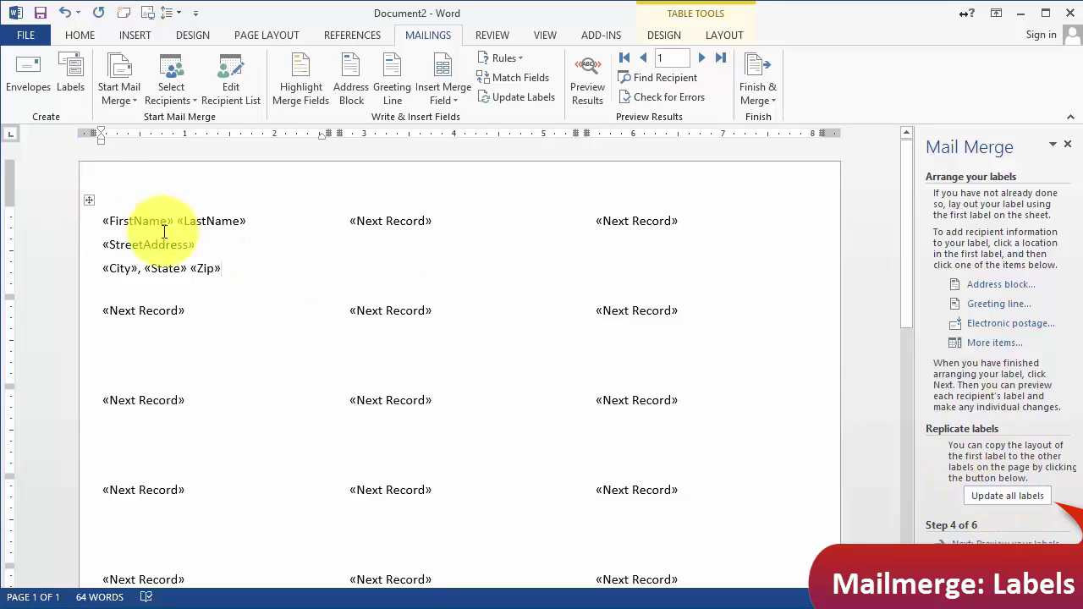
{"action": "left_click_drag", "start_coordinate": [224, 270], "coordinate": [109, 218]}
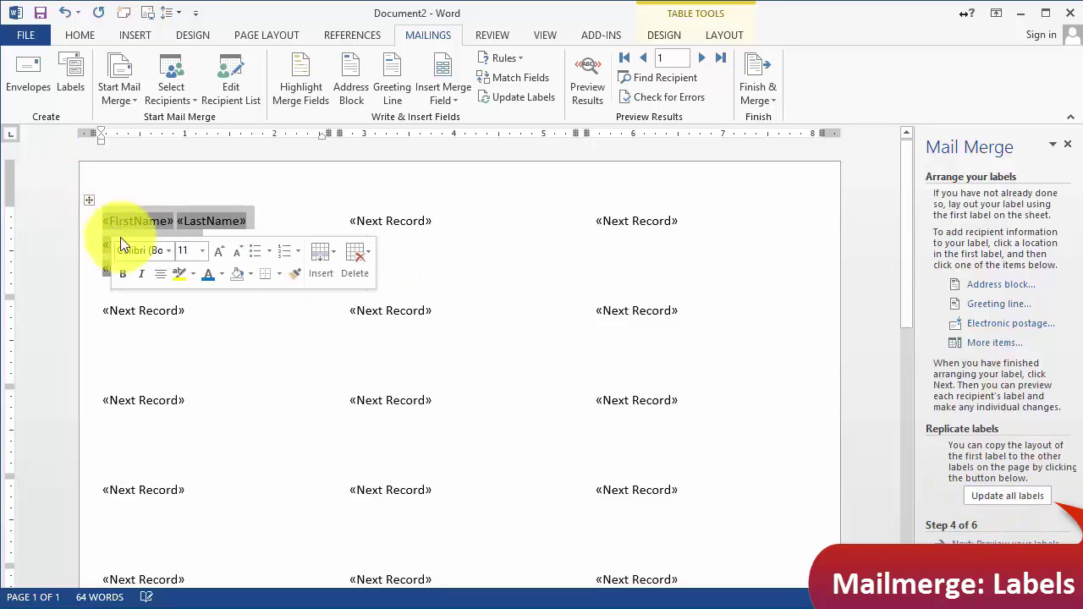
{"action": "left_click", "coordinate": [148, 336]}
{"action": "left_click", "coordinate": [414, 338]}
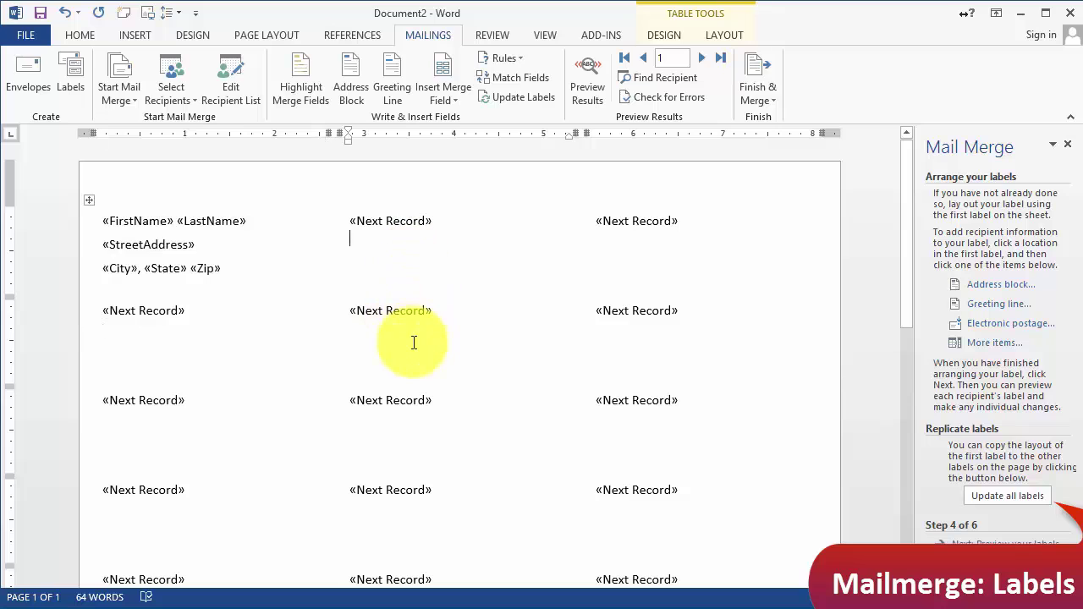
{"action": "left_click", "coordinate": [687, 332]}
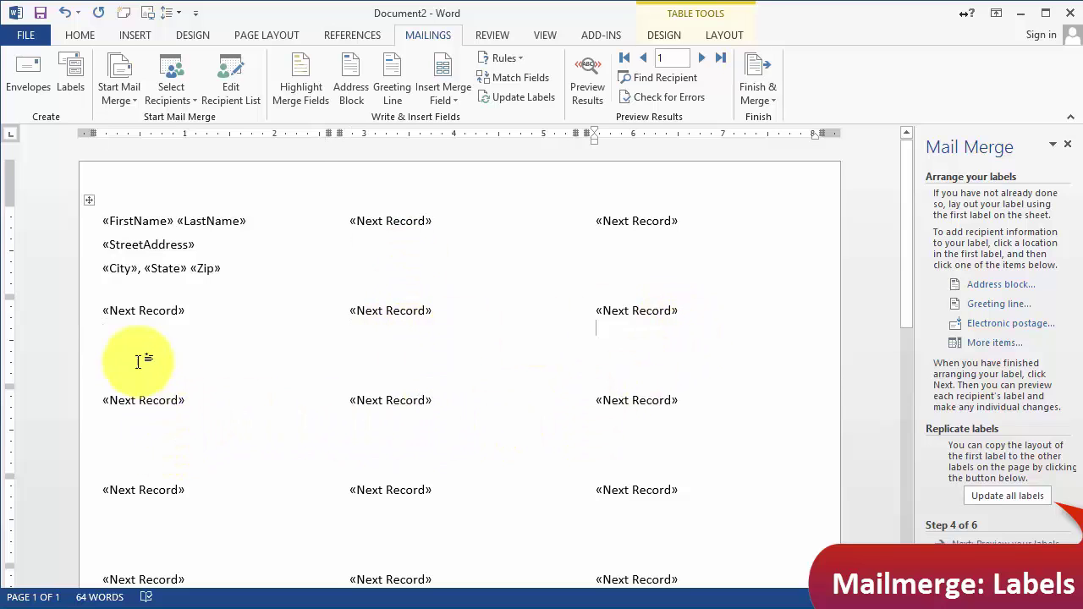
{"action": "left_click", "coordinate": [109, 288]}
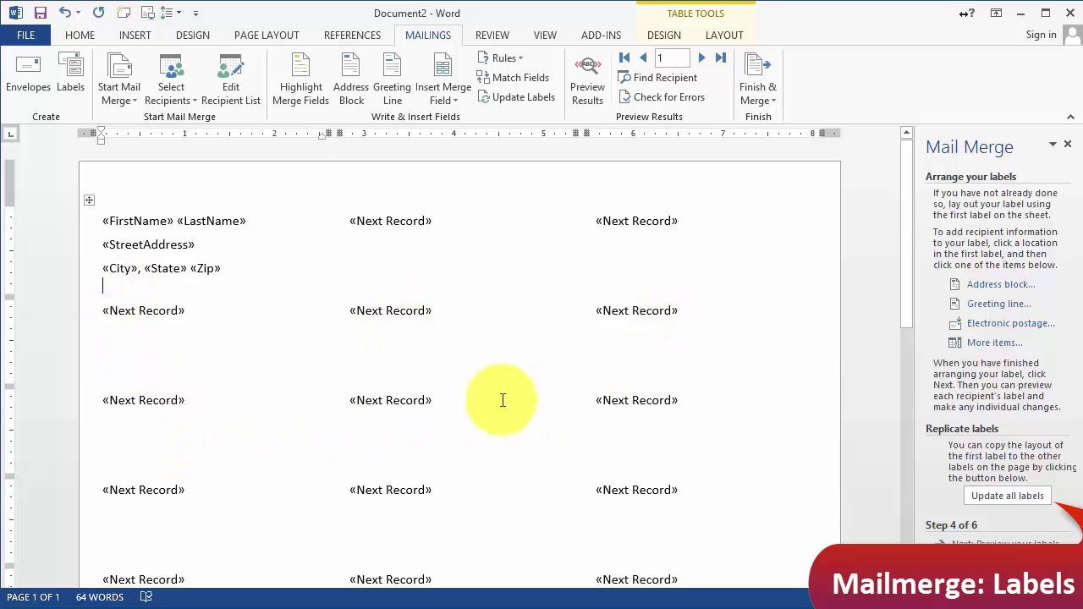
{"action": "left_click", "coordinate": [1006, 496]}
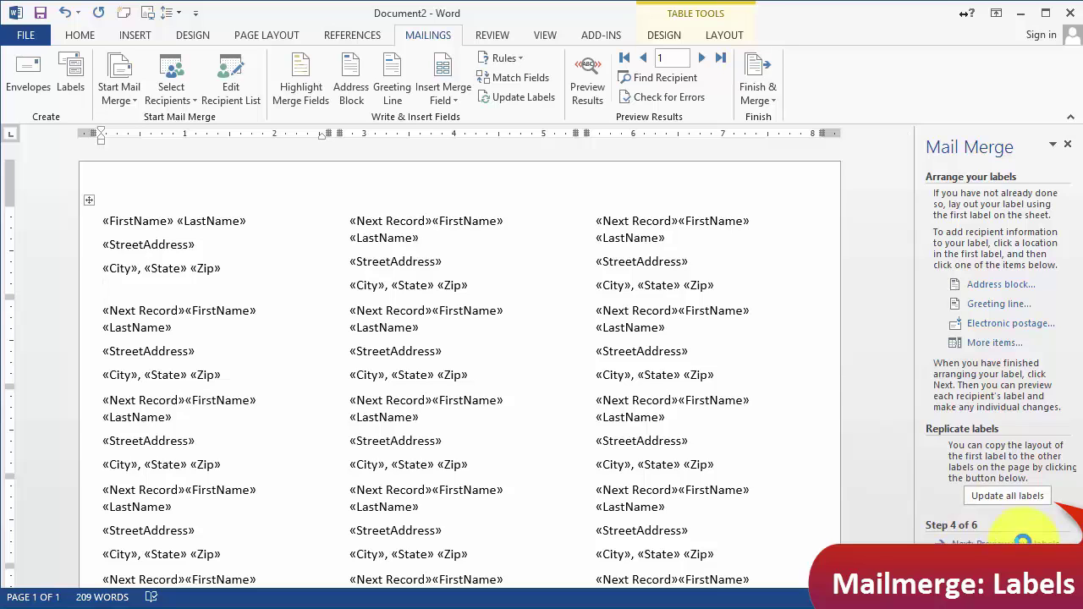
Preview the merged labels and return to the wizard's label arrangement stage.
{"action": "left_click", "coordinate": [1015, 543]}
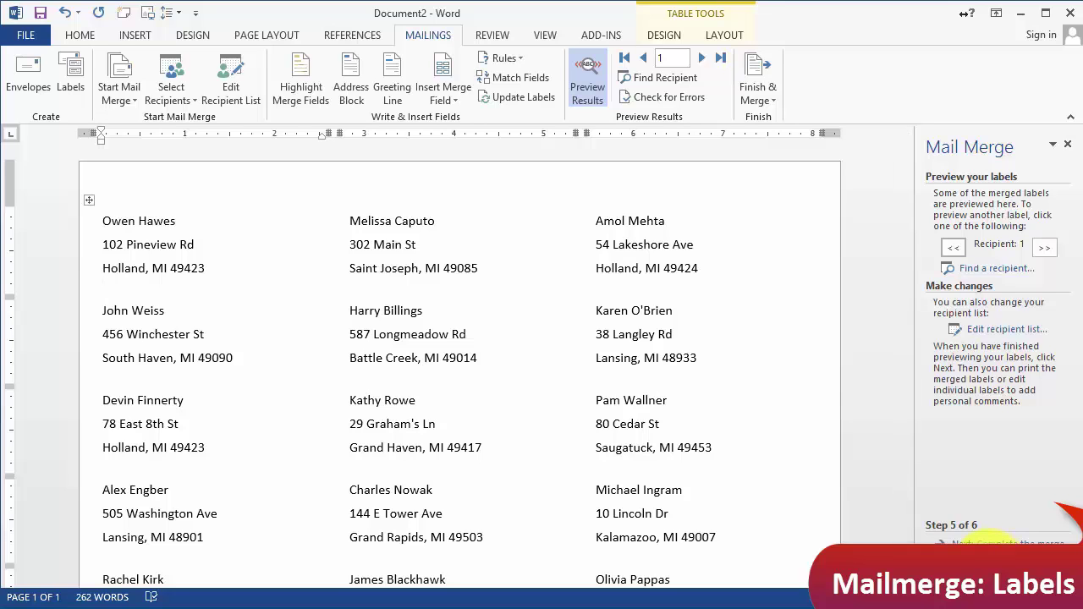
{"action": "left_click", "coordinate": [988, 560]}
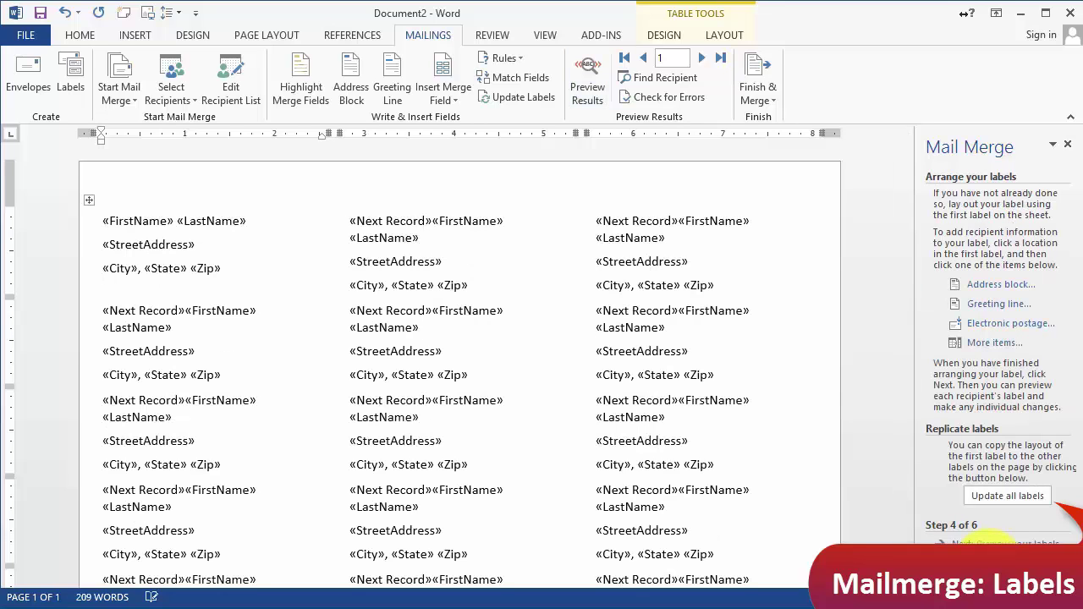
Make the FirstName and LastName fields in the first label bold.
{"action": "left_click", "coordinate": [256, 222]}
{"action": "left_click_drag", "start_coordinate": [220, 221], "coordinate": [102, 221]}
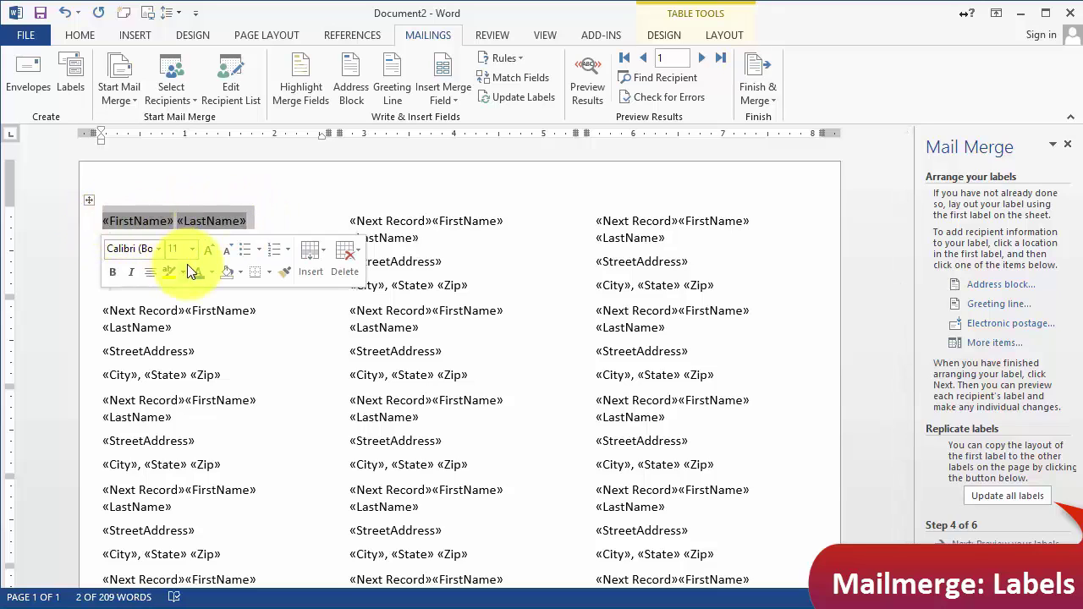
{"action": "left_click", "coordinate": [113, 273]}
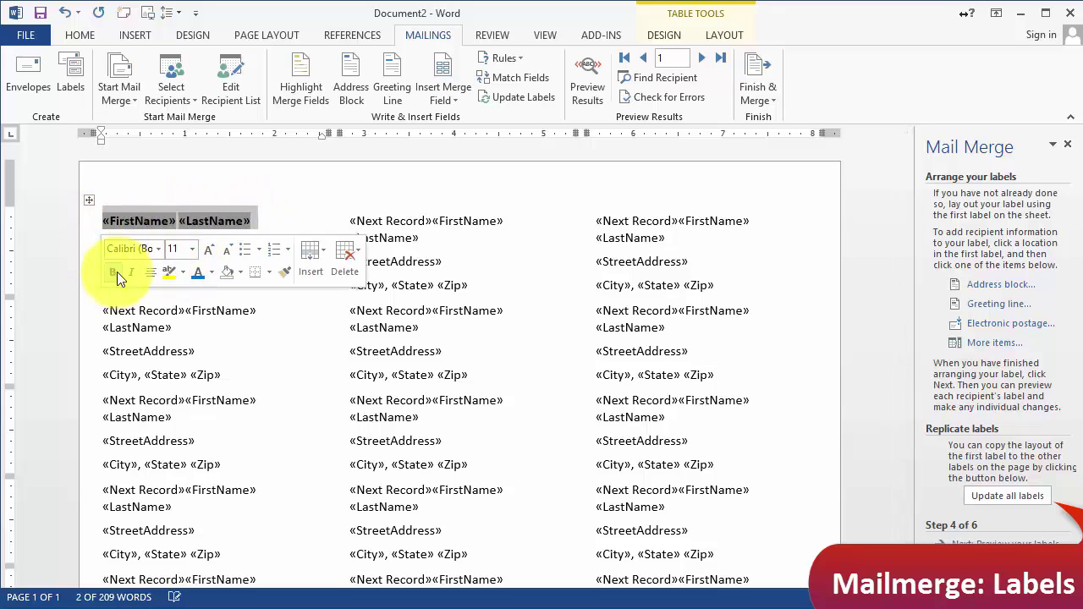
{"action": "left_click", "coordinate": [273, 225]}
Insert "To: " before the FirstName field in the first label and replicate the layout to all labels.
{"action": "left_click", "coordinate": [102, 219]}
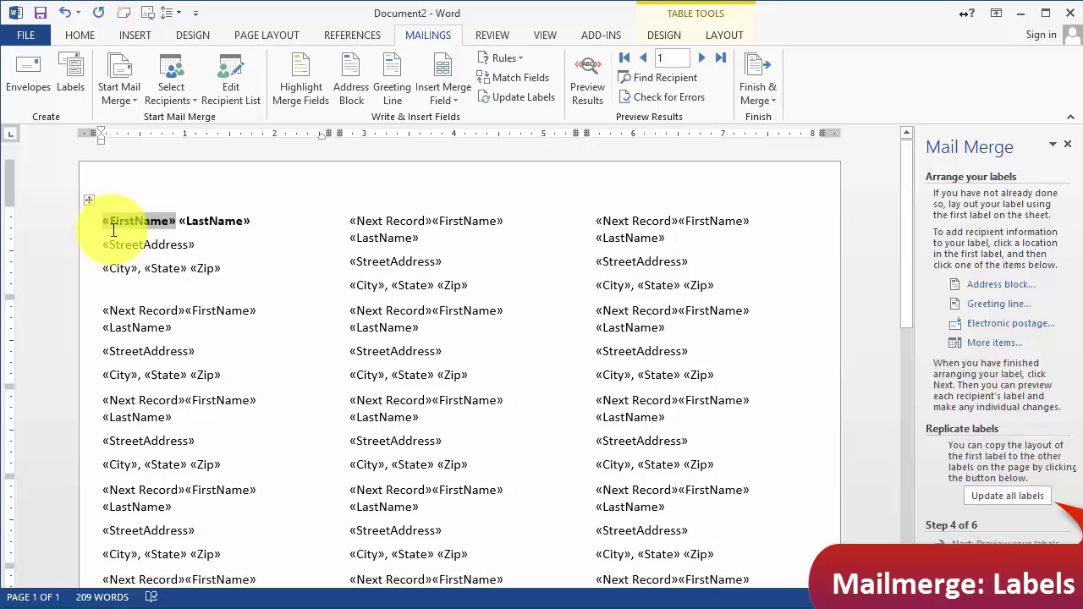
{"action": "type", "text": "To:"}
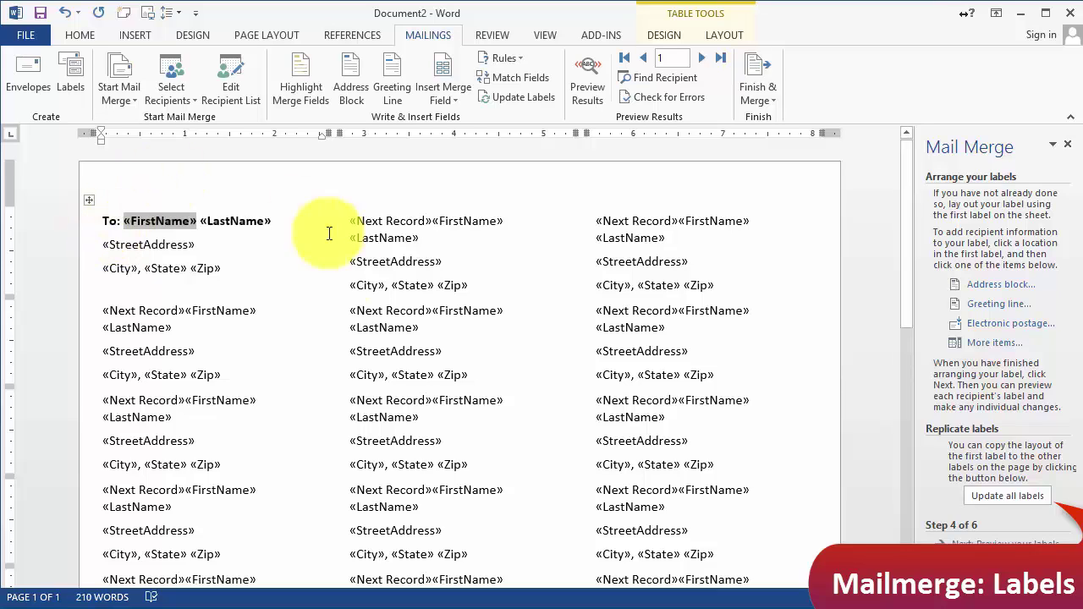
{"action": "left_click", "coordinate": [999, 495]}
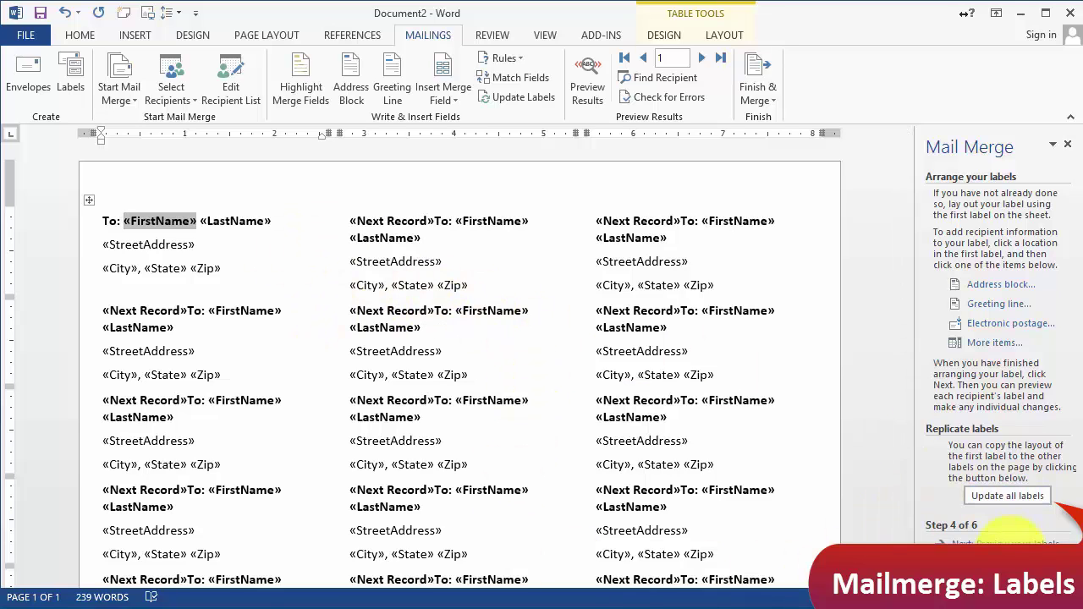
Preview the merged labels and advance the preview to recipient 3.
{"action": "left_click", "coordinate": [1011, 542]}
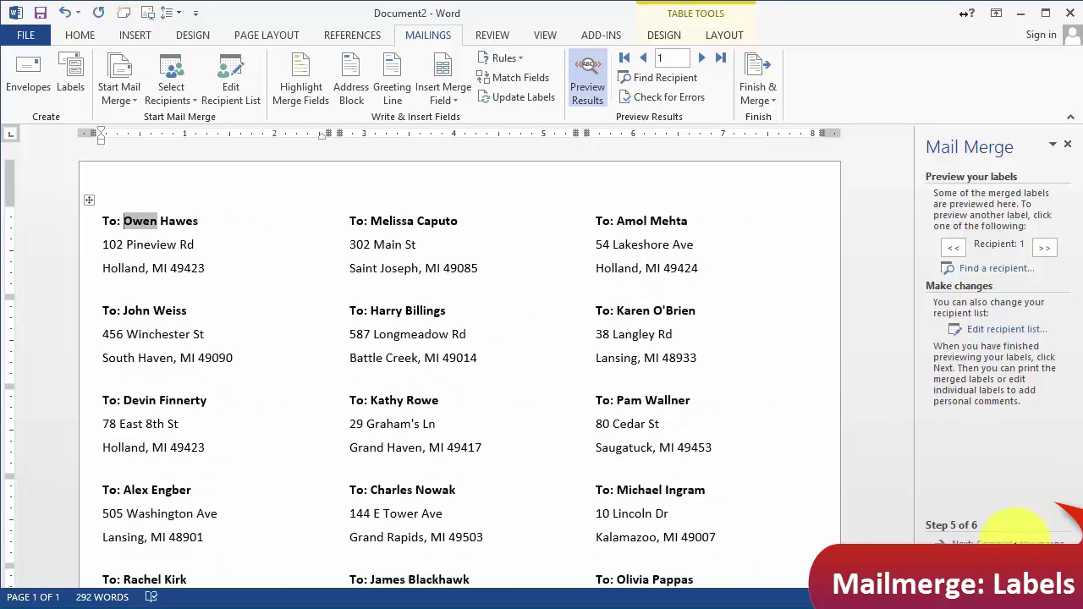
{"action": "left_click", "coordinate": [1046, 247]}
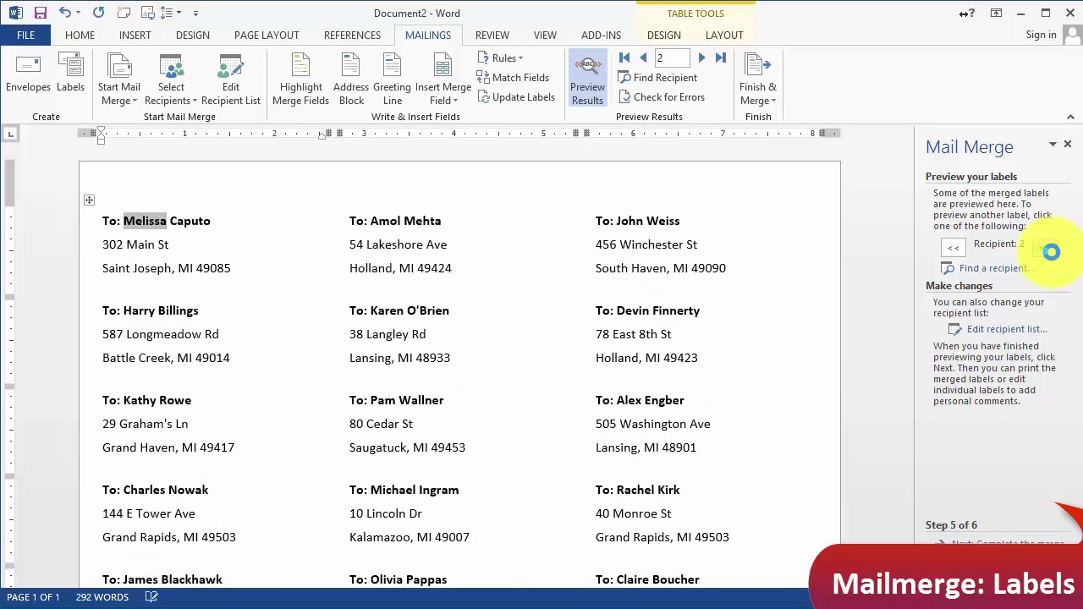
{"action": "left_click", "coordinate": [1047, 247]}
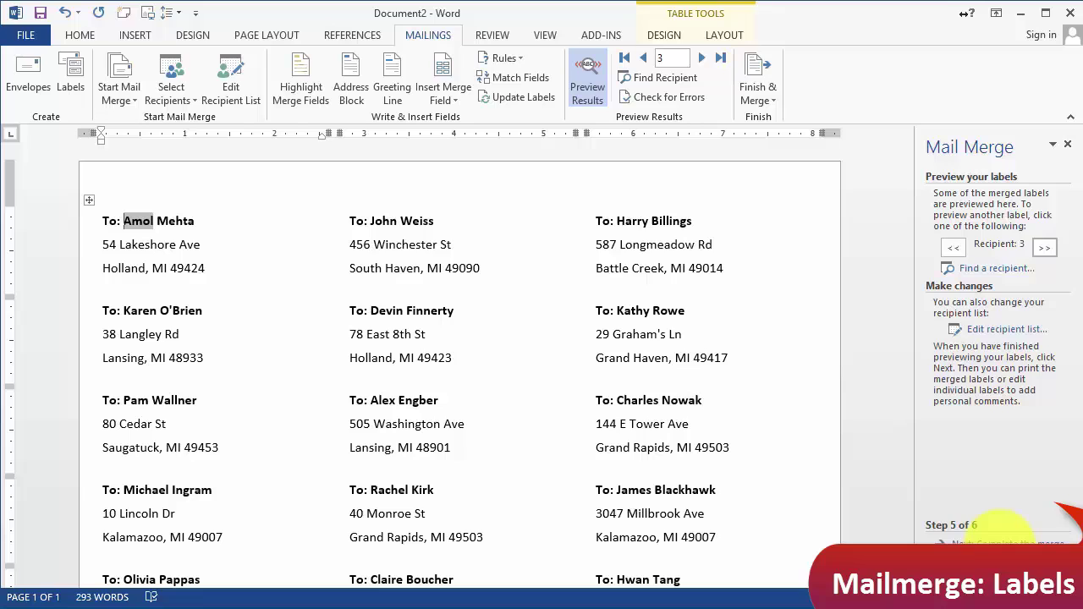
Complete the merge by generating individual labels for all records in a new document.
{"action": "left_click", "coordinate": [957, 540]}
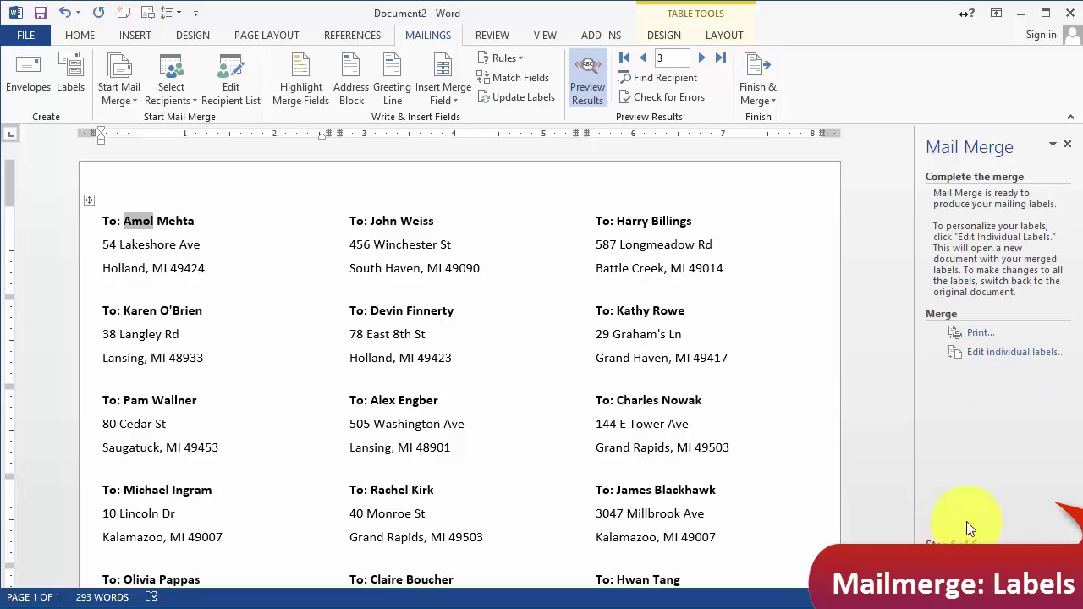
{"action": "left_click", "coordinate": [980, 352]}
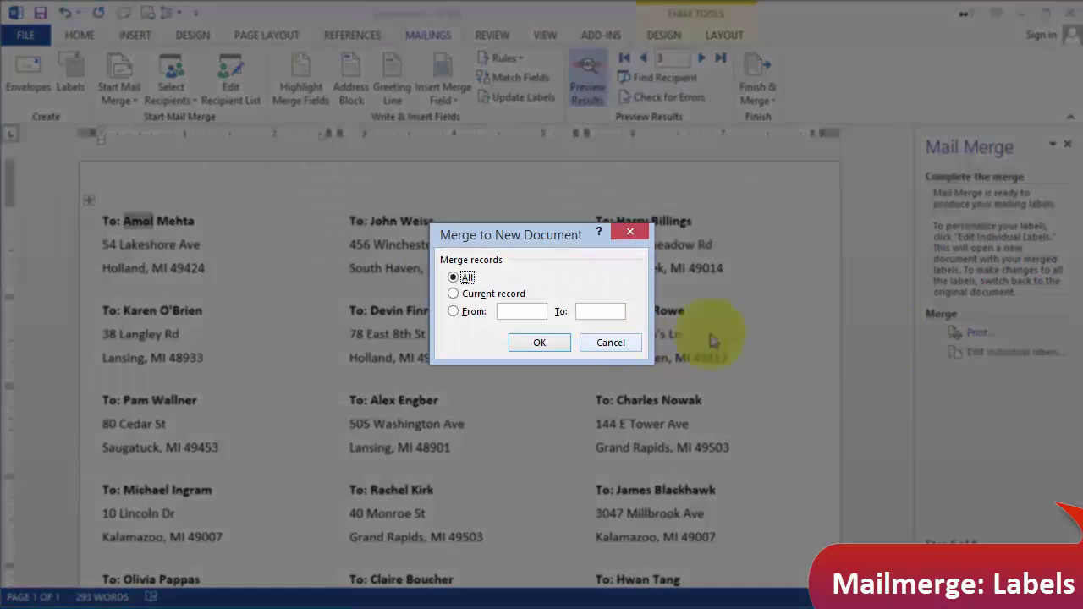
{"action": "left_click", "coordinate": [539, 343]}
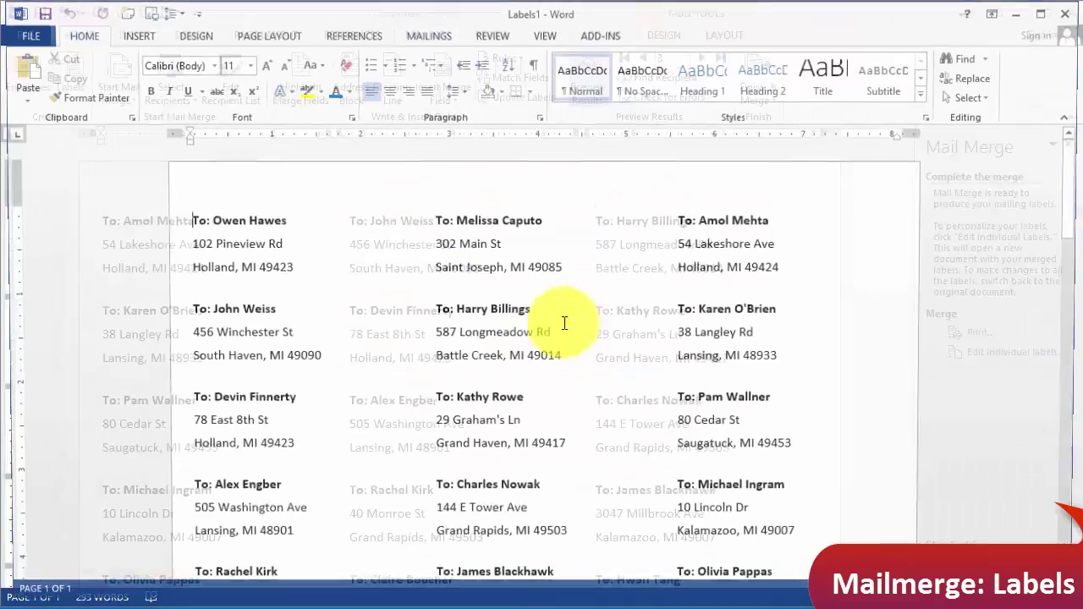
Look through both pages of merged labels and close the new document without saving it.
{"action": "scroll", "coordinate": [395, 500], "scroll_direction": "down", "scroll_amount": 10}
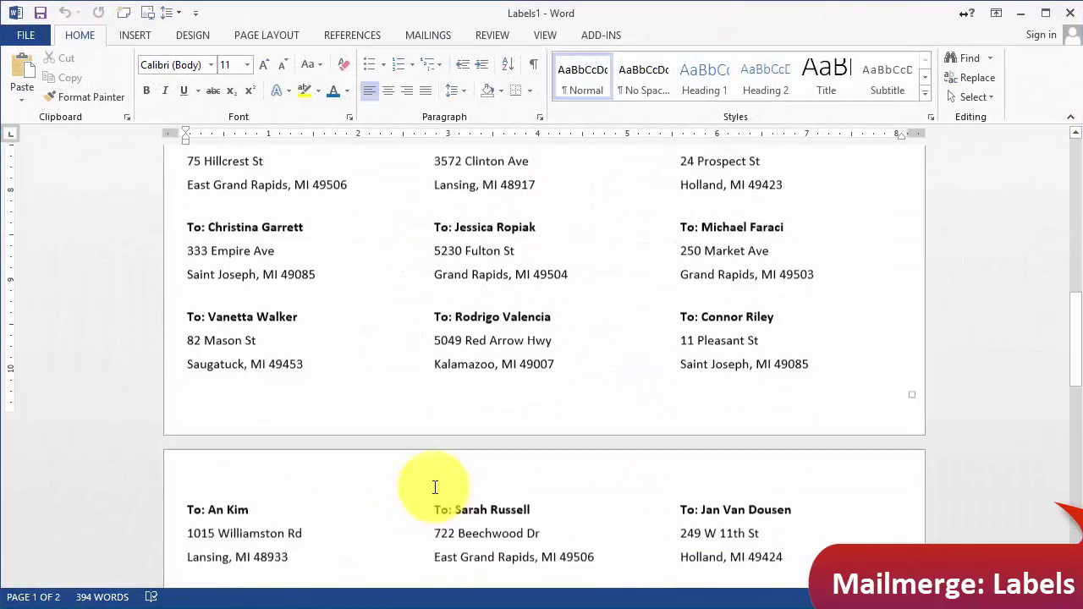
{"action": "scroll", "coordinate": [435, 484], "scroll_direction": "down", "scroll_amount": 10}
{"action": "scroll", "coordinate": [434, 471], "scroll_direction": "up", "scroll_amount": 7}
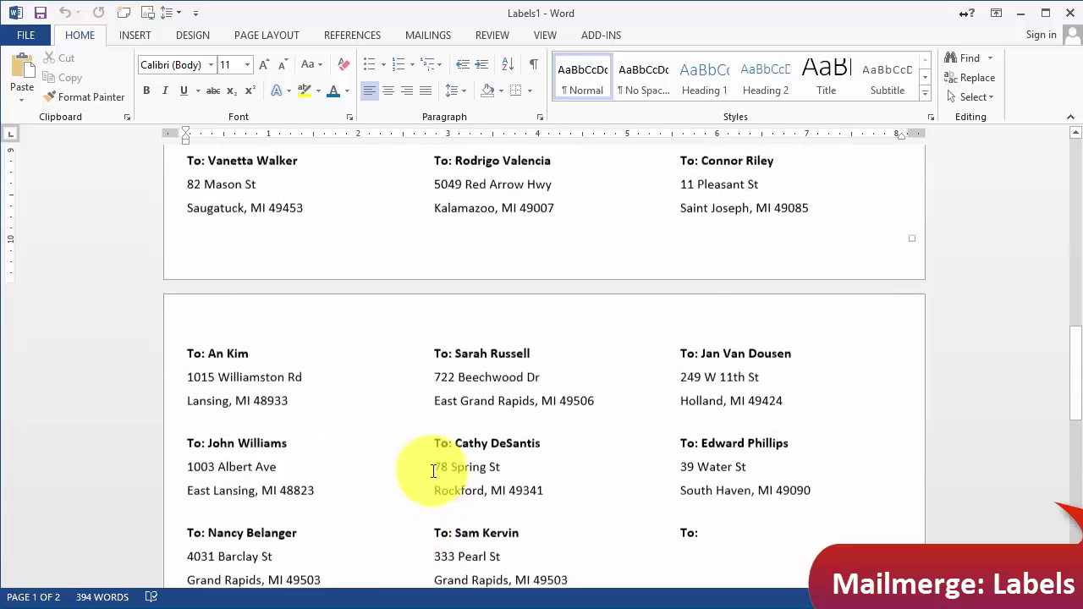
{"action": "scroll", "coordinate": [434, 471], "scroll_direction": "up", "scroll_amount": 2}
{"action": "scroll", "coordinate": [470, 381], "scroll_direction": "up", "scroll_amount": 7}
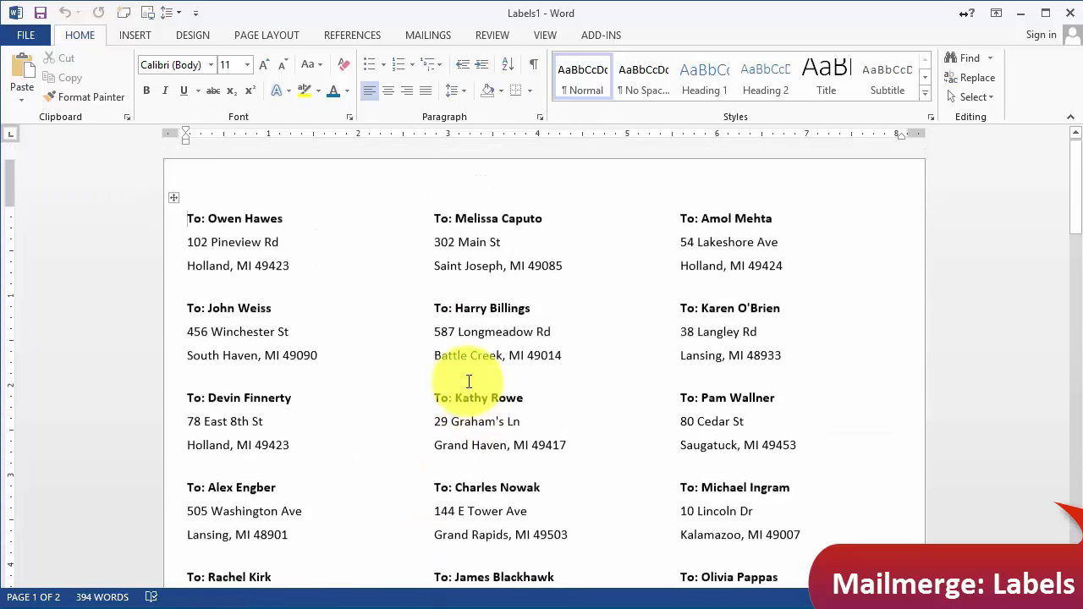
{"action": "left_click", "coordinate": [497, 221]}
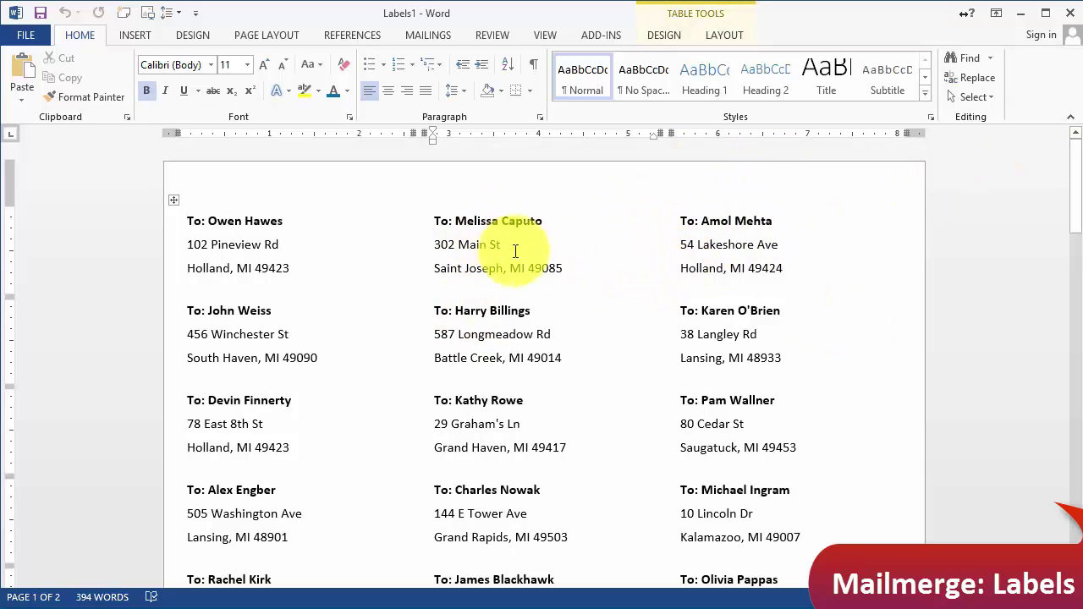
{"action": "left_click", "coordinate": [1070, 22]}
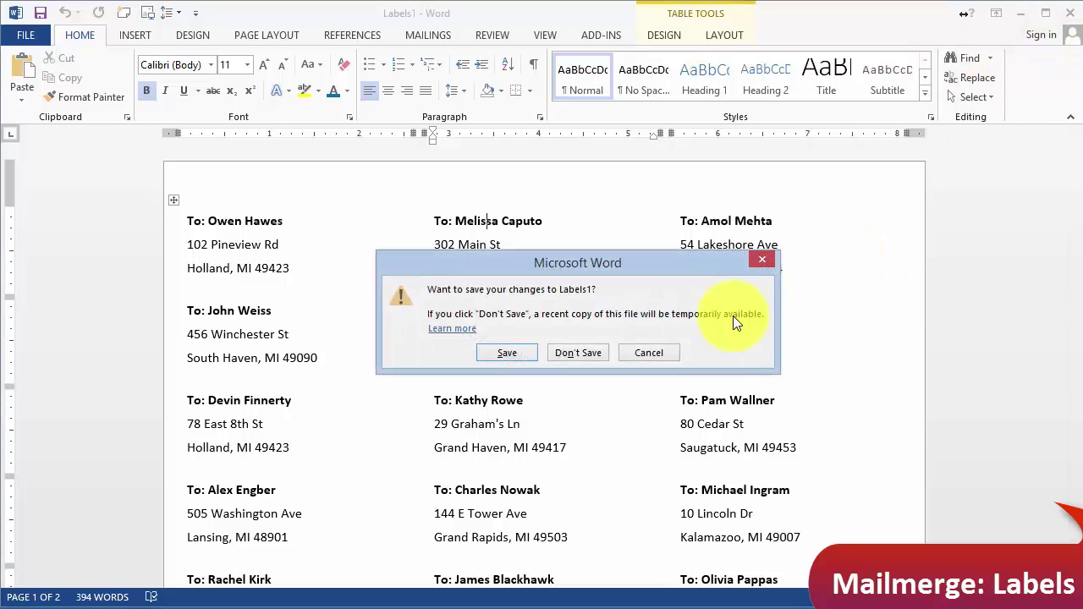
{"action": "left_click", "coordinate": [565, 352]}
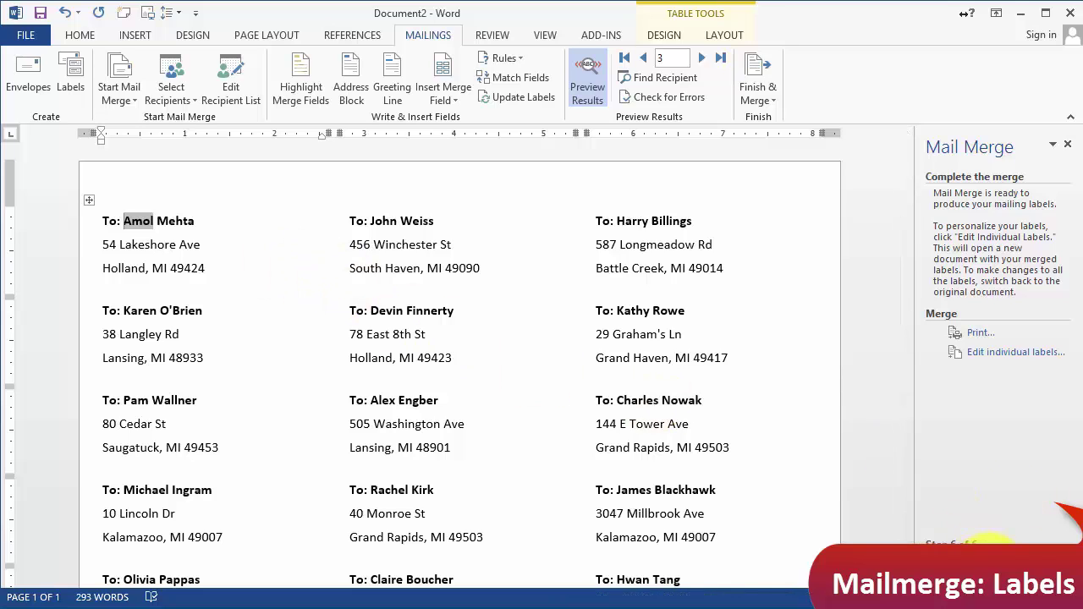
Go back through the Mail Merge wizard to the label arrangement stage and return to the preview.
{"action": "left_click", "coordinate": [995, 550]}
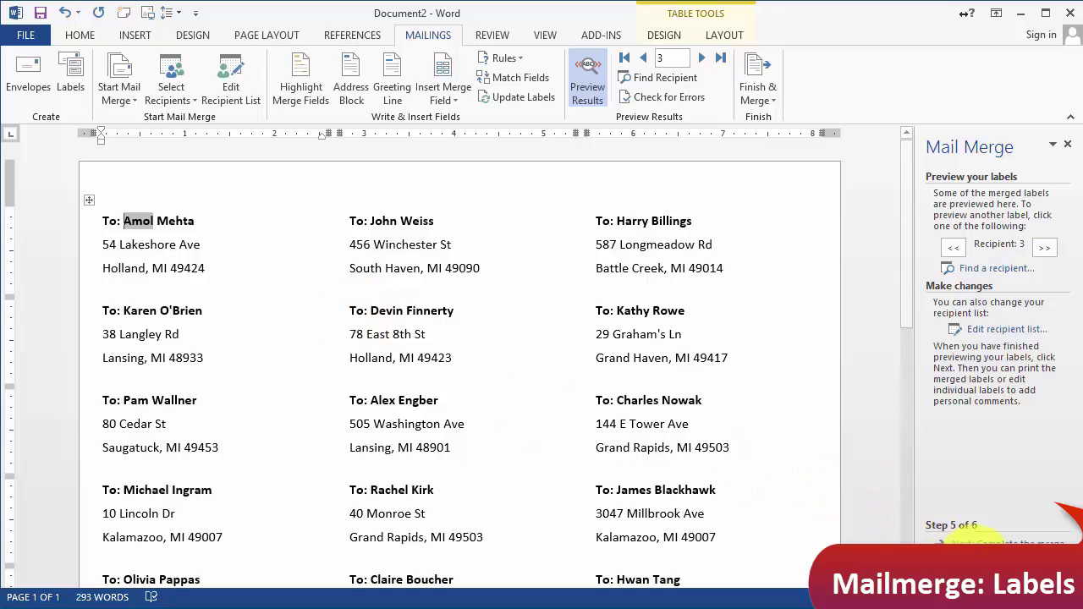
{"action": "left_click", "coordinate": [969, 541]}
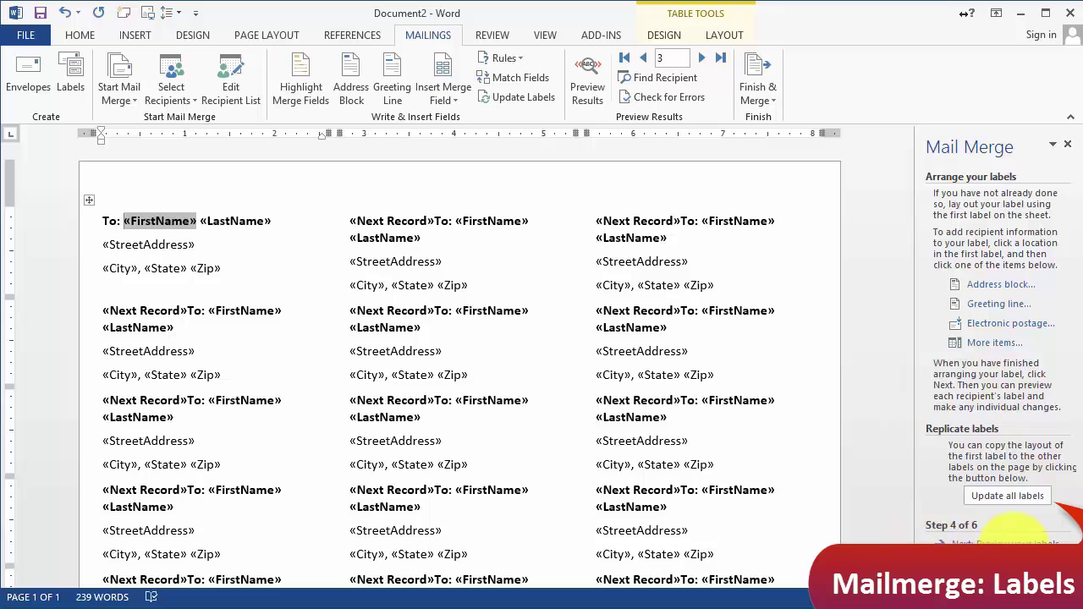
{"action": "left_click", "coordinate": [1020, 541]}
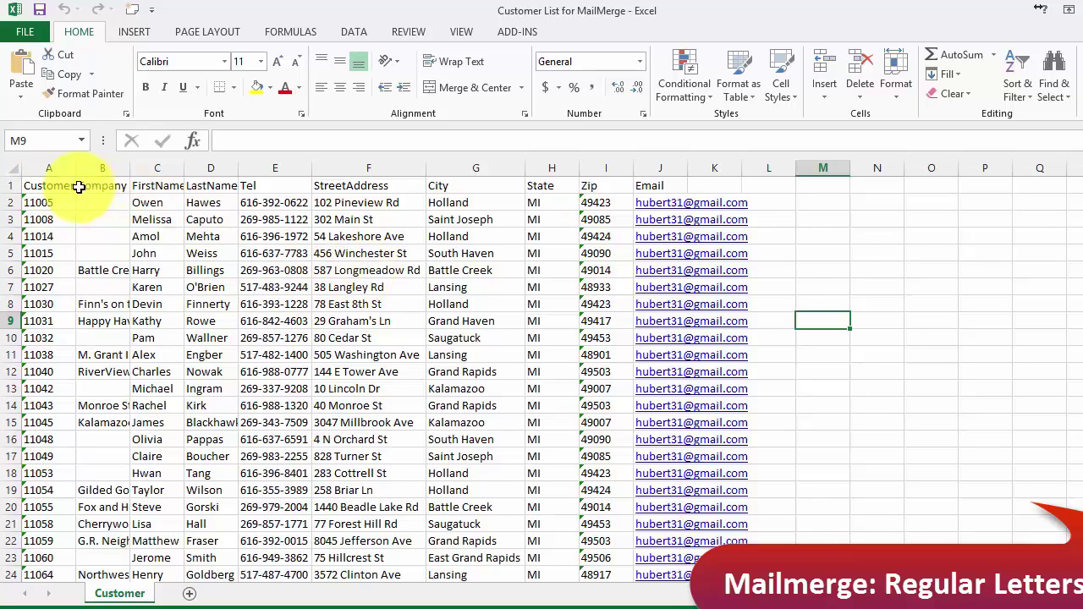
In Excel, examine the header row of the customer list, from CustomerID through the name, telephone and street address columns.
{"action": "left_click", "coordinate": [40, 185]}
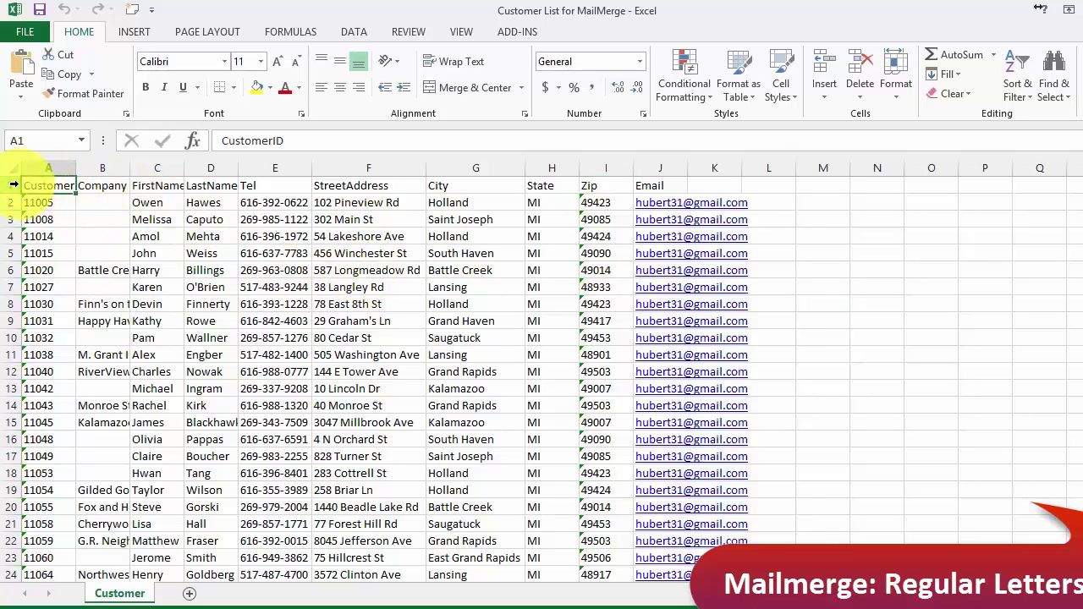
{"action": "left_click", "coordinate": [13, 184]}
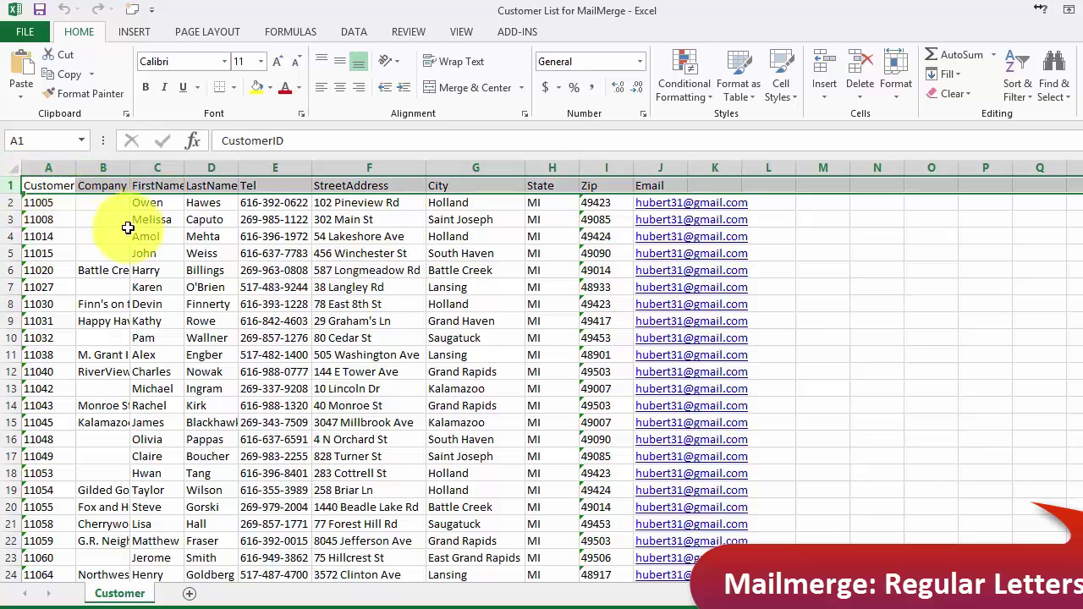
{"action": "left_click", "coordinate": [171, 222]}
{"action": "left_click", "coordinate": [154, 184]}
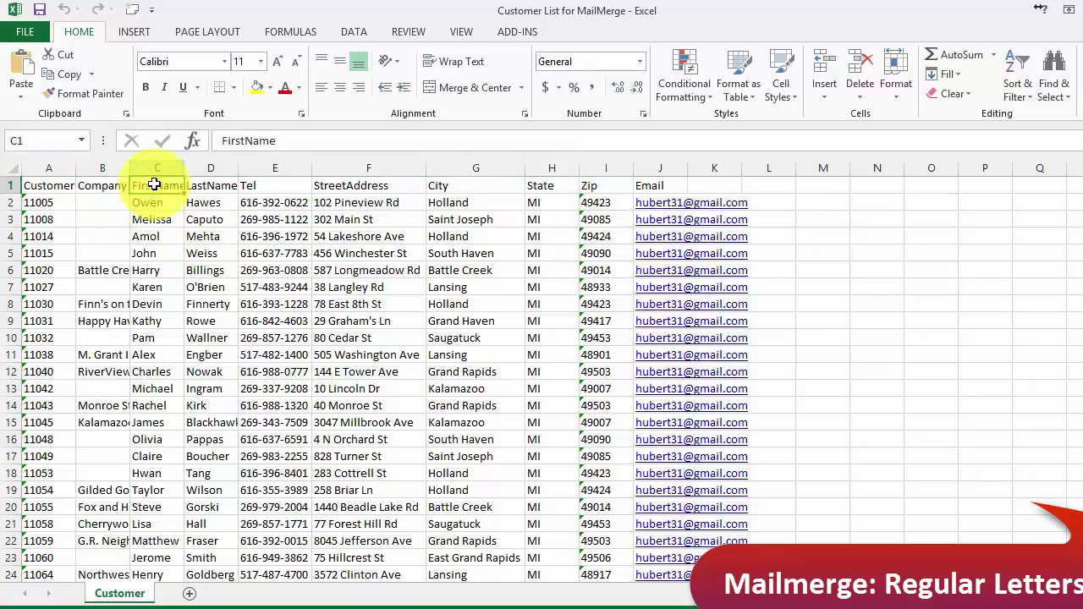
{"action": "left_click", "coordinate": [212, 184]}
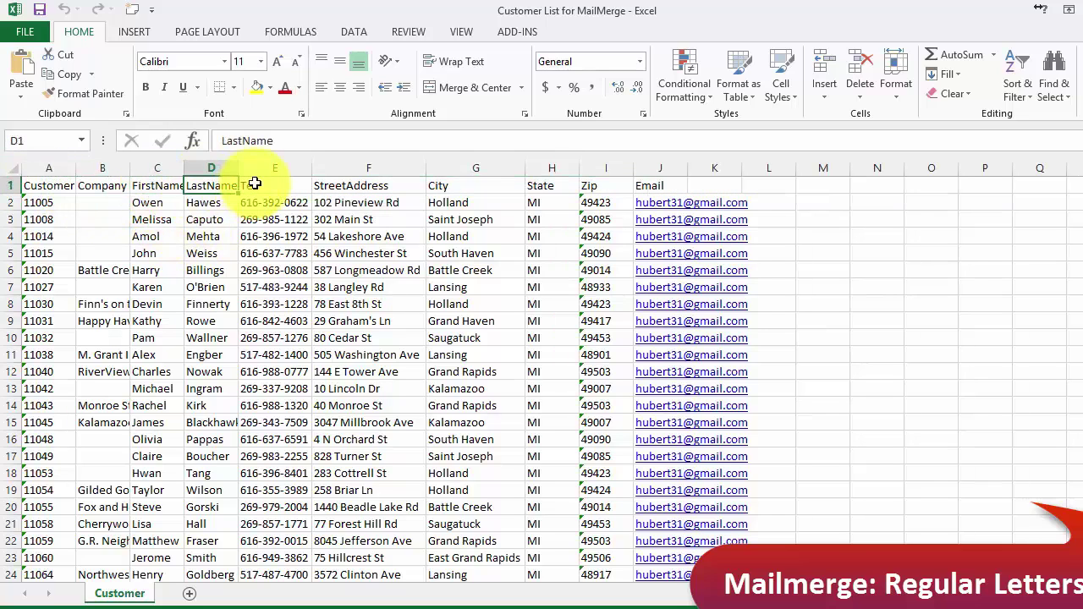
{"action": "left_click", "coordinate": [269, 185]}
{"action": "left_click", "coordinate": [373, 187]}
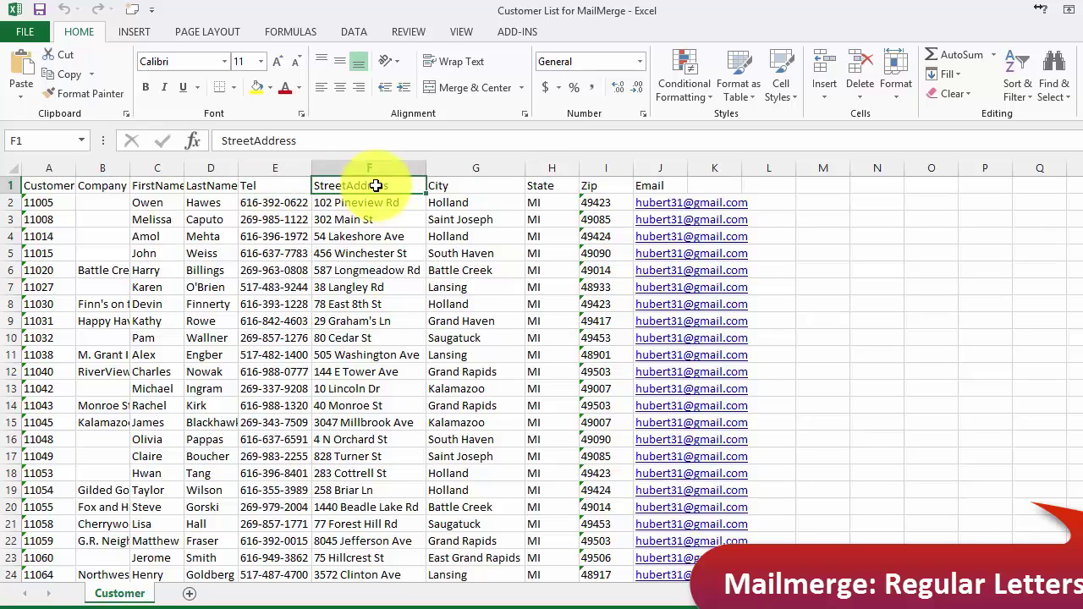
{"action": "left_click", "coordinate": [142, 204]}
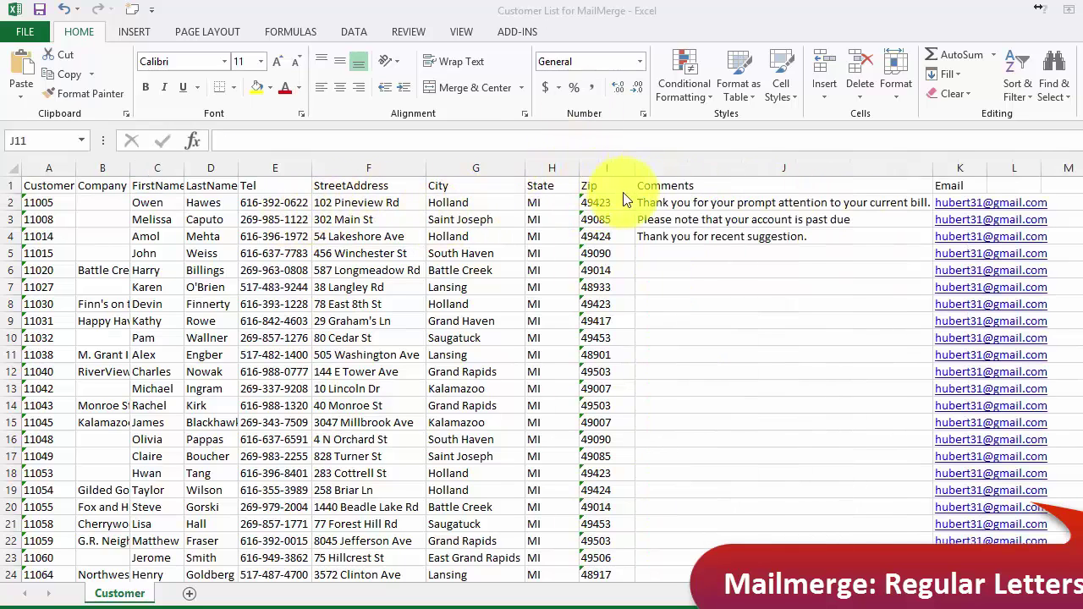
Examine the filled and empty cells of the Comments column in the customer list and close the workbook.
{"action": "left_click", "coordinate": [677, 222]}
{"action": "left_click", "coordinate": [679, 236]}
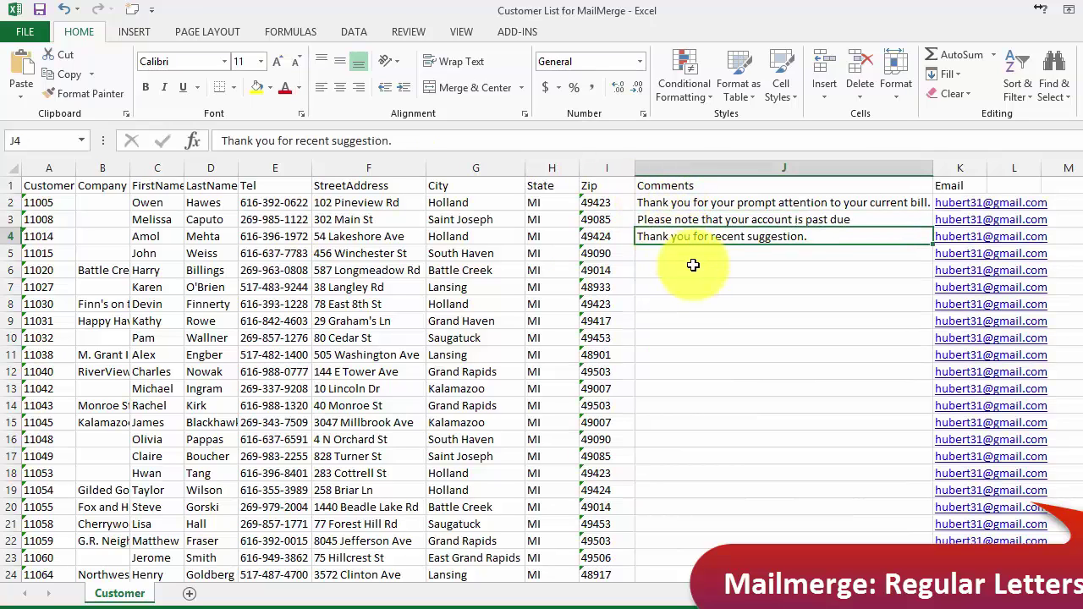
{"action": "left_click", "coordinate": [680, 276]}
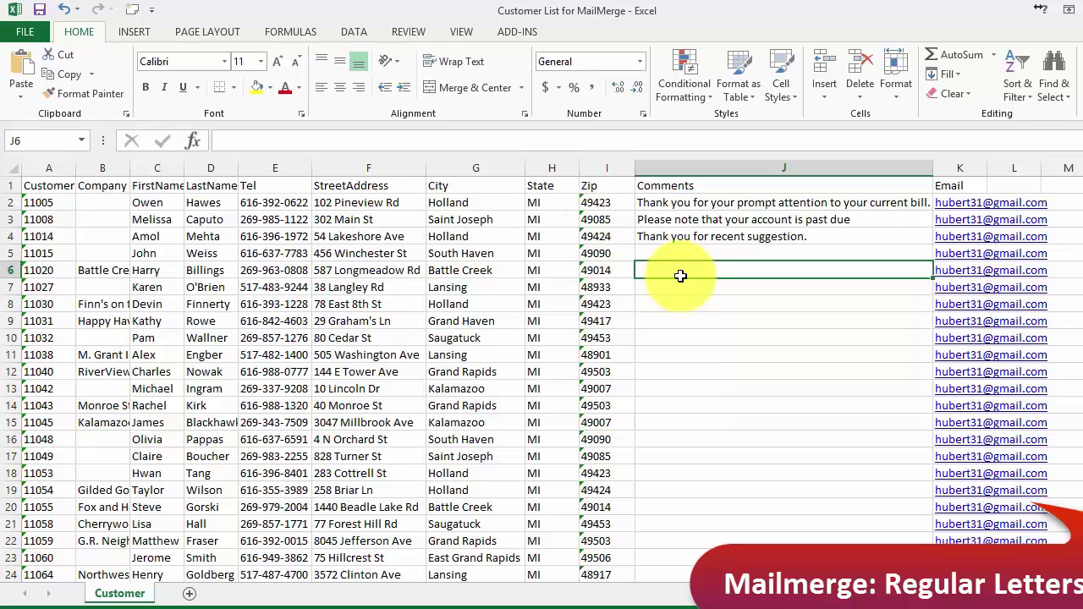
{"action": "left_click", "coordinate": [718, 303]}
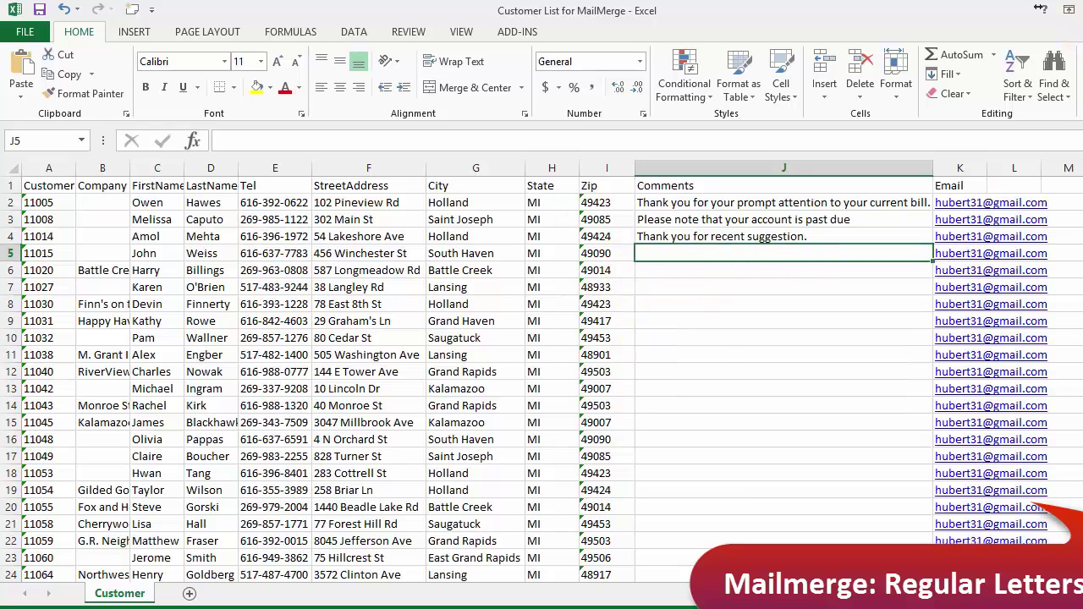
{"action": "key", "text": "alt+F4"}
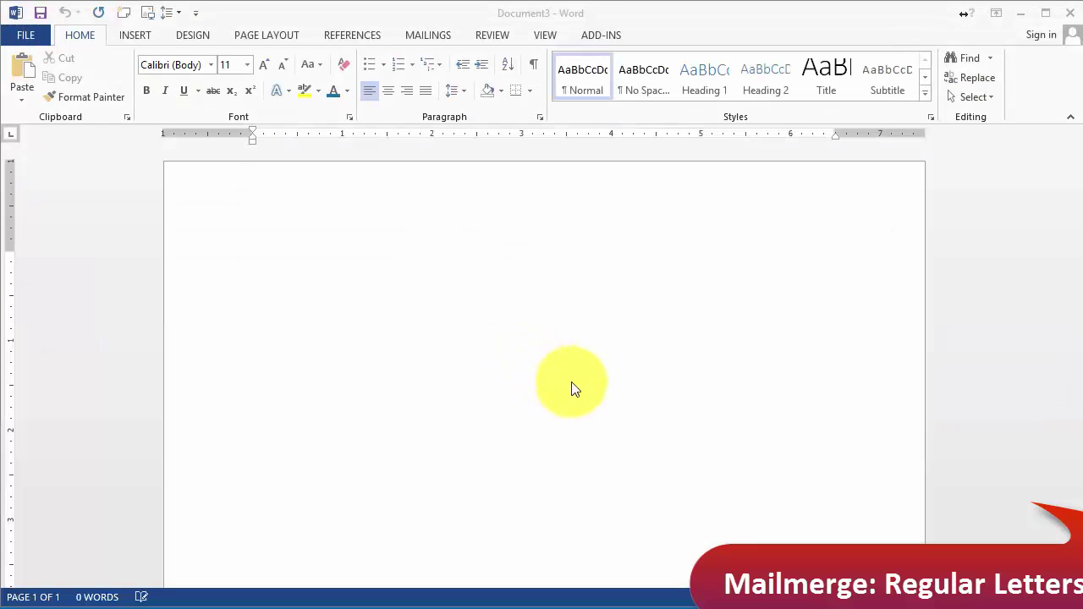
In the blank Word document, start the Step-by-Step Mail Merge Wizard for Letters and proceed to the starting document choice.
{"action": "left_click", "coordinate": [230, 235]}
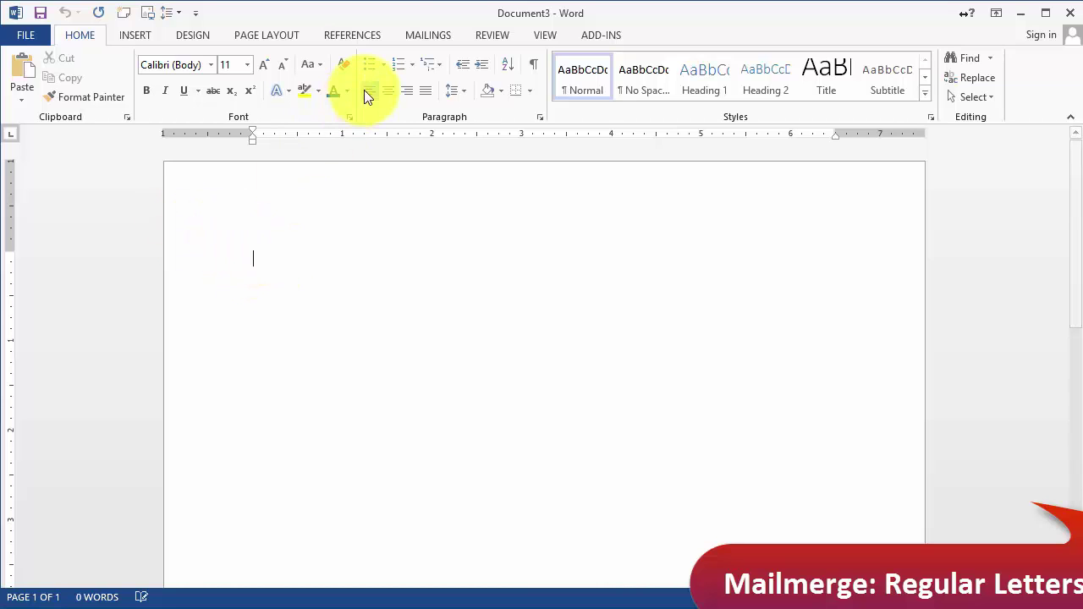
{"action": "left_click", "coordinate": [425, 33]}
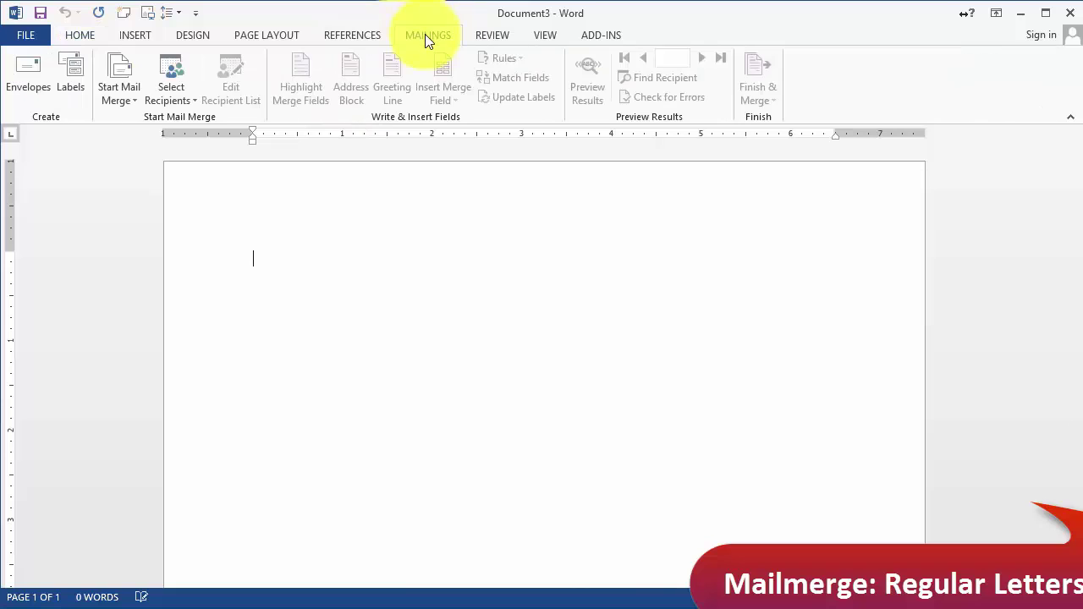
{"action": "left_click", "coordinate": [123, 100]}
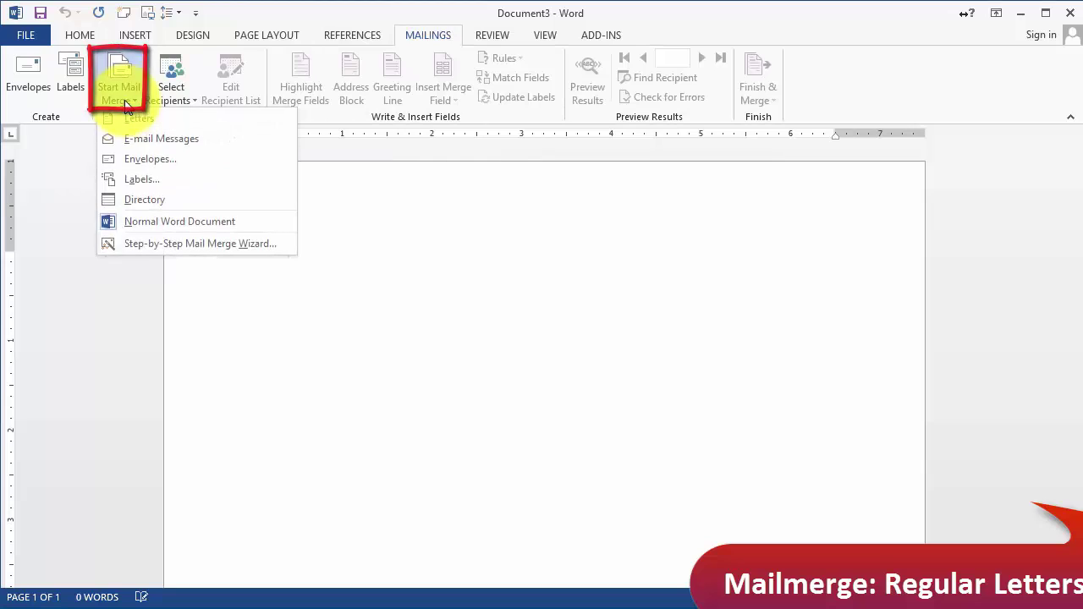
{"action": "left_click", "coordinate": [131, 251]}
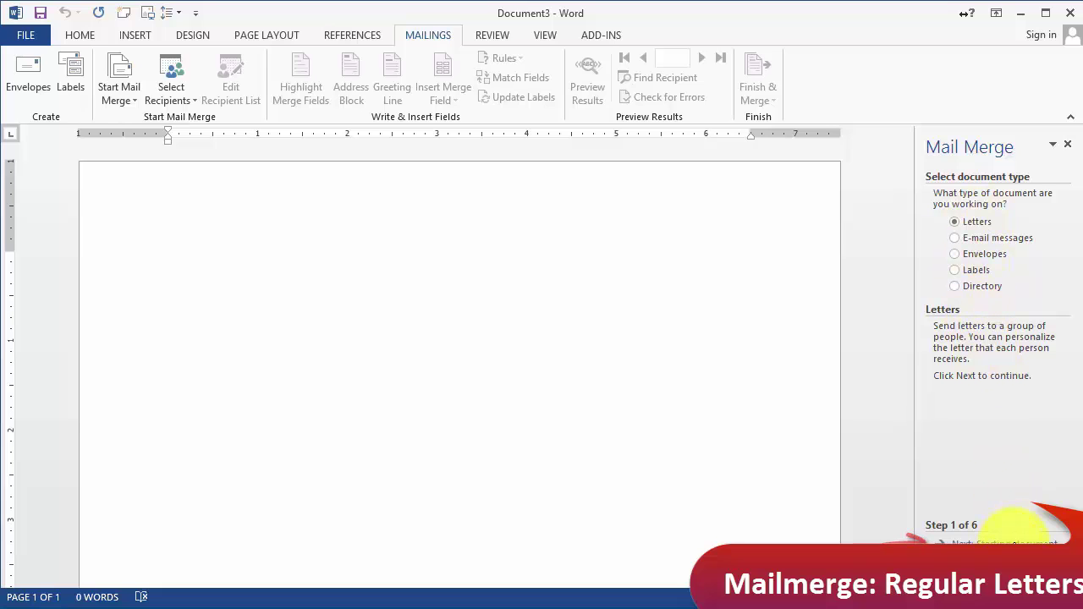
{"action": "left_click", "coordinate": [1008, 543]}
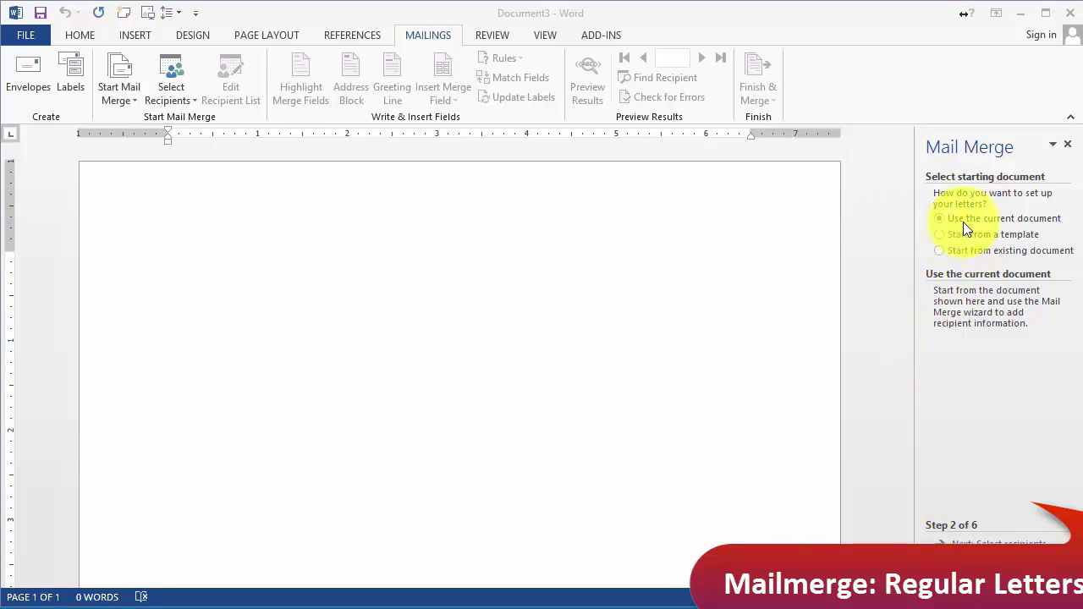
Keep the current document for the letters and open Customer List for MailMerge from Google Drive, BUS111-SP15, Original Resources, Week 3 as the recipient list.
{"action": "left_click", "coordinate": [1002, 542]}
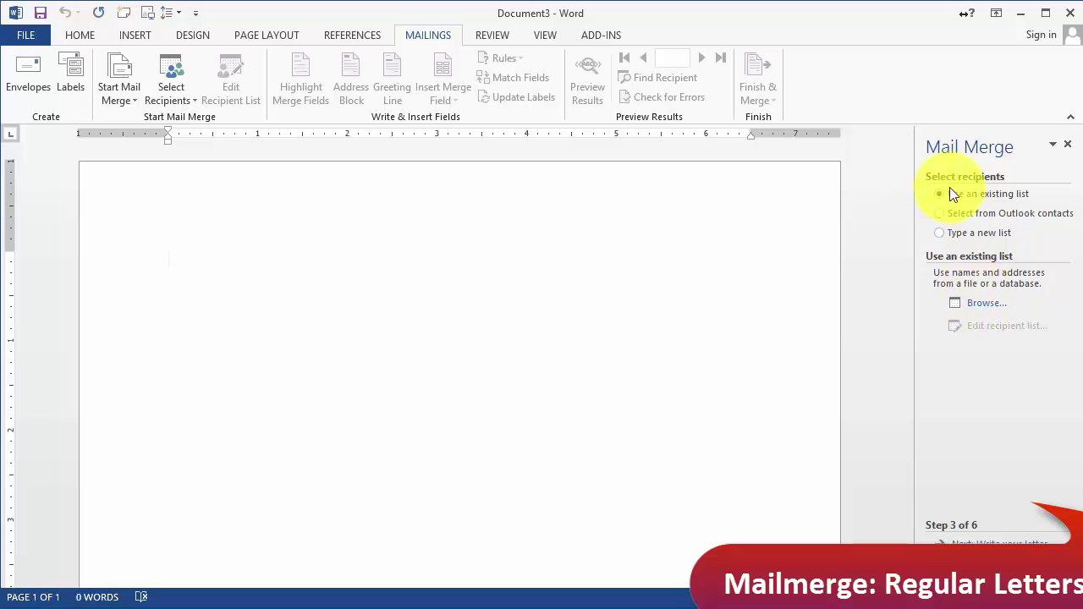
{"action": "left_click", "coordinate": [987, 302]}
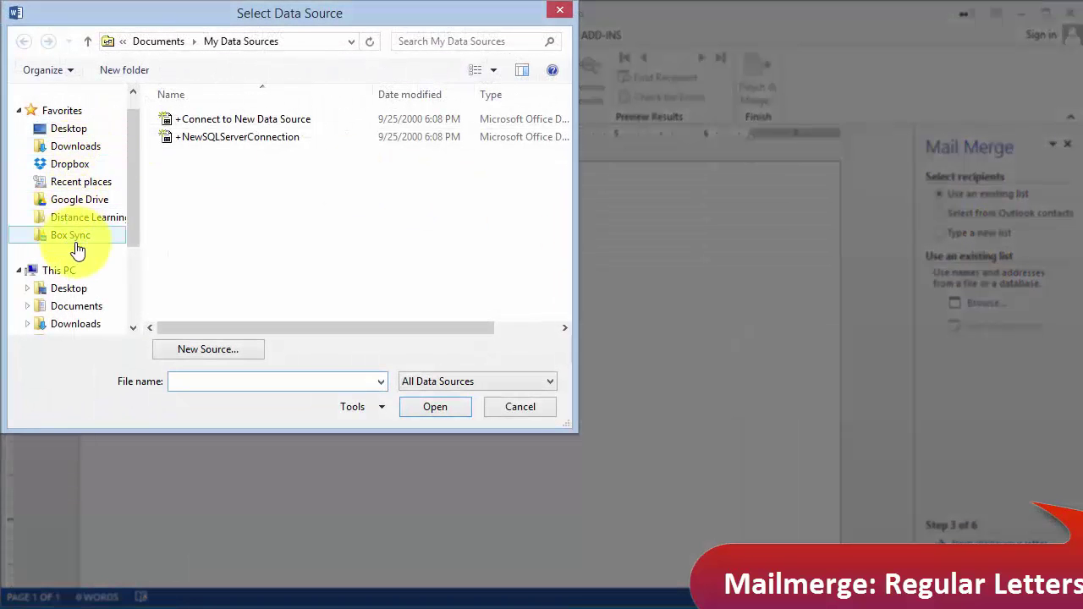
{"action": "left_click", "coordinate": [77, 201]}
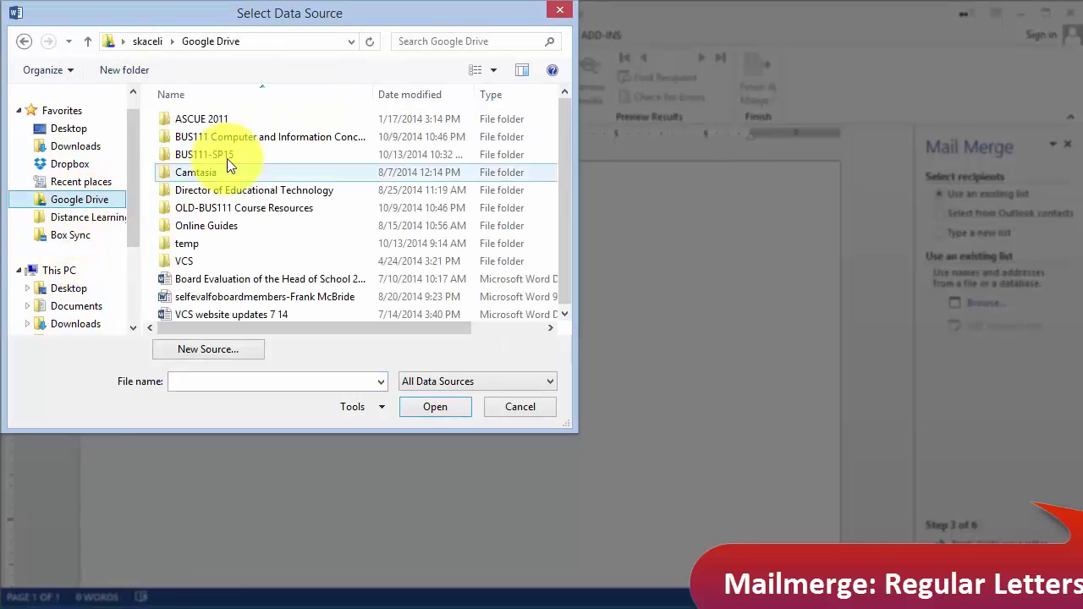
{"action": "double_click", "coordinate": [226, 156]}
{"action": "double_click", "coordinate": [214, 122]}
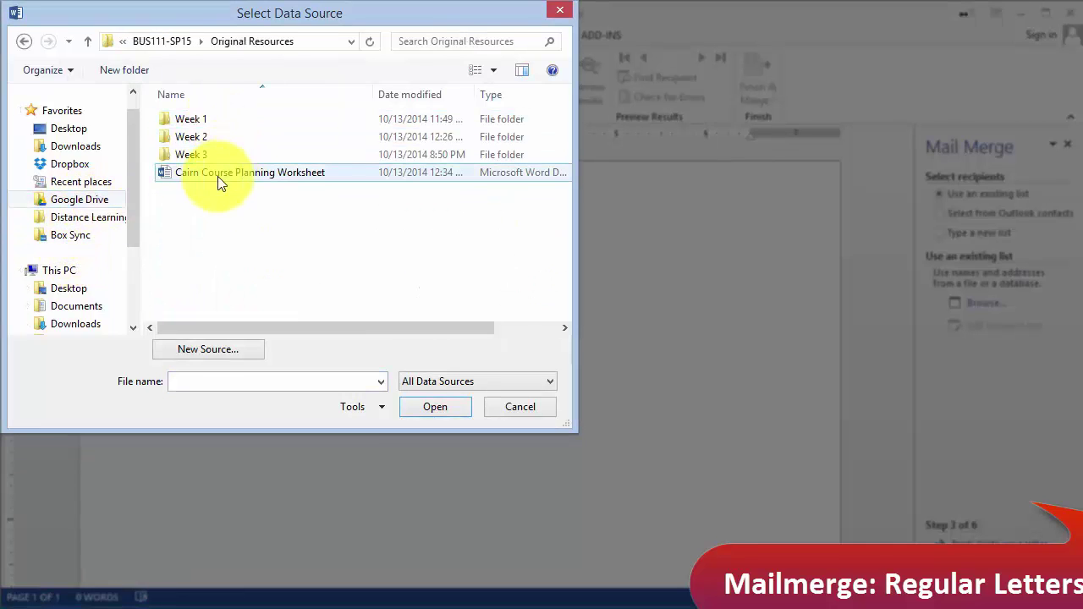
{"action": "double_click", "coordinate": [202, 156]}
{"action": "left_click", "coordinate": [219, 124]}
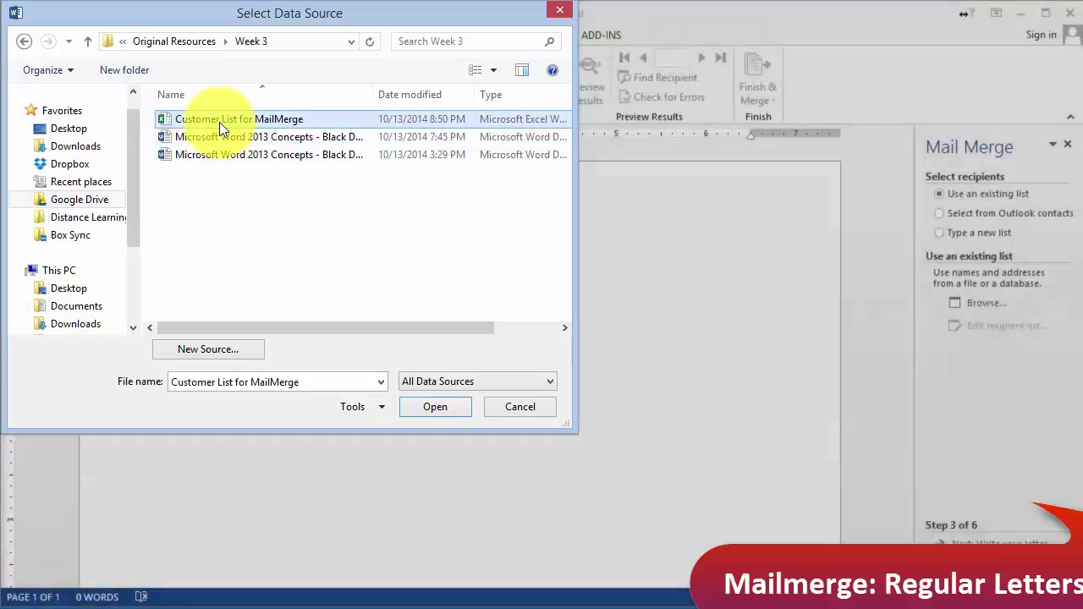
{"action": "double_click", "coordinate": [219, 122]}
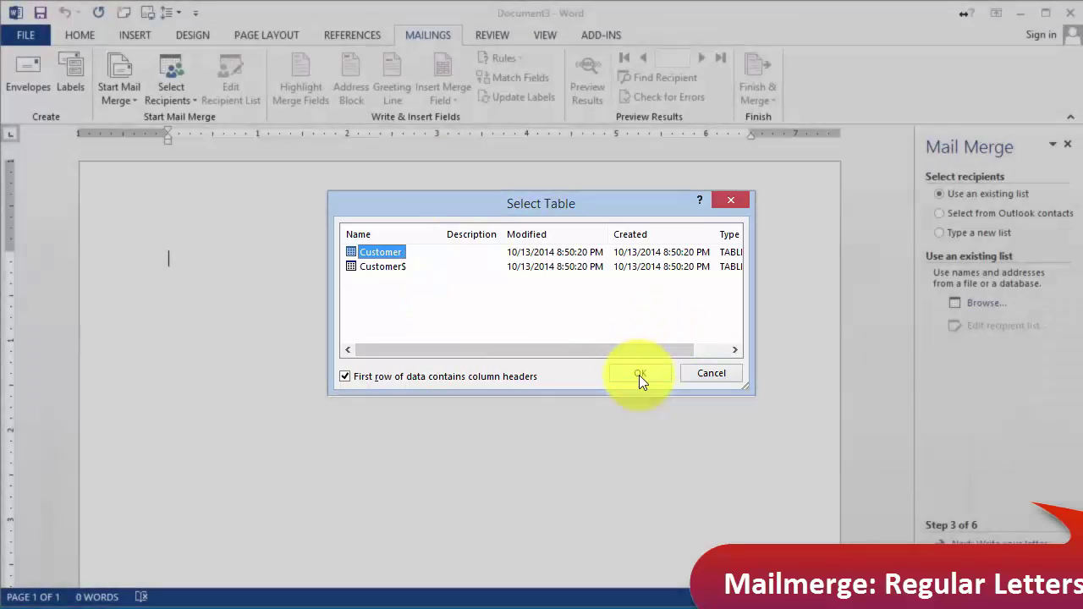
Use the Customer table with its first row as column headers, keep all recipients selected, and proceed to writing the letter.
{"action": "left_click", "coordinate": [639, 375]}
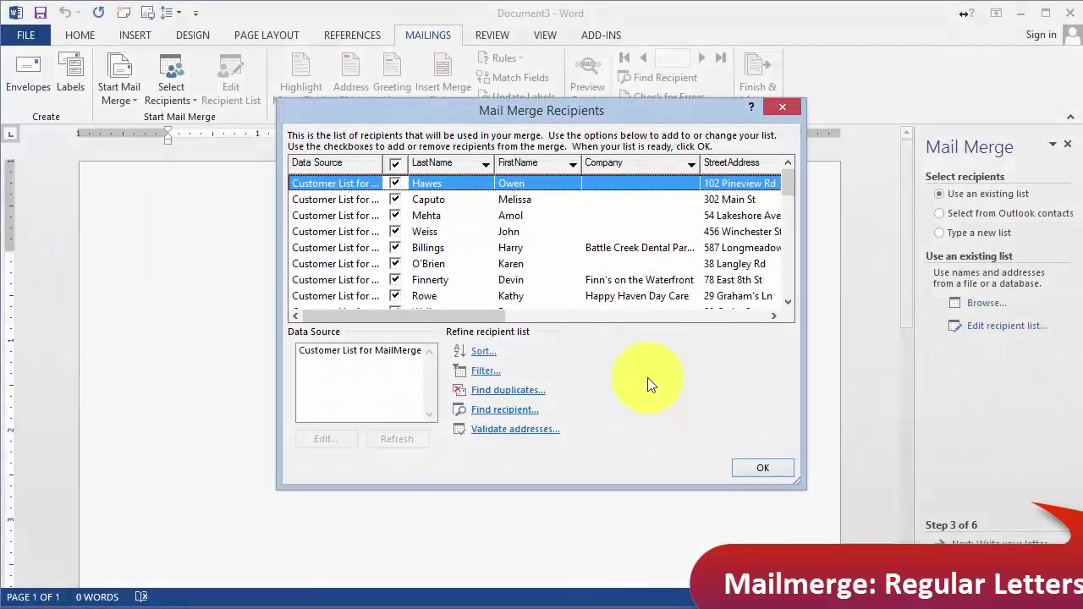
{"action": "scroll", "coordinate": [494, 218], "scroll_direction": "down", "scroll_amount": 3}
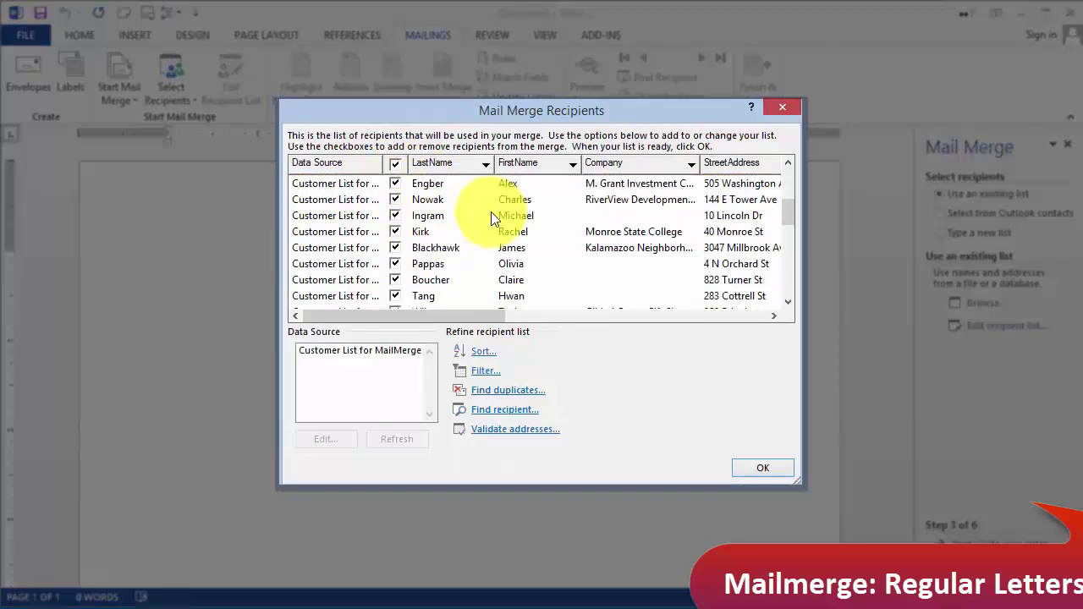
{"action": "scroll", "coordinate": [494, 218], "scroll_direction": "down", "scroll_amount": 6}
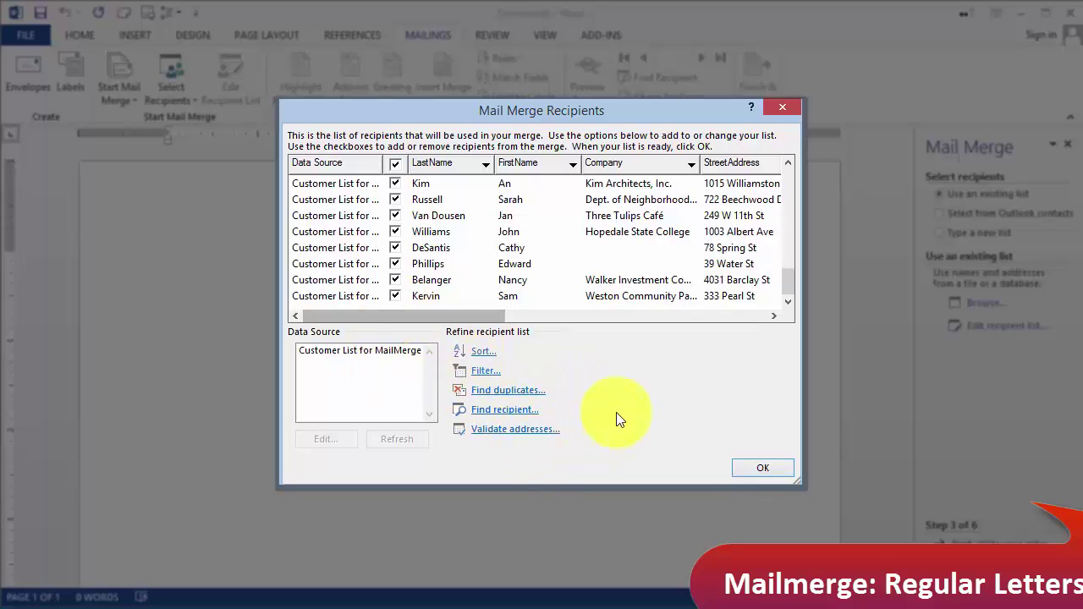
{"action": "left_click", "coordinate": [780, 467]}
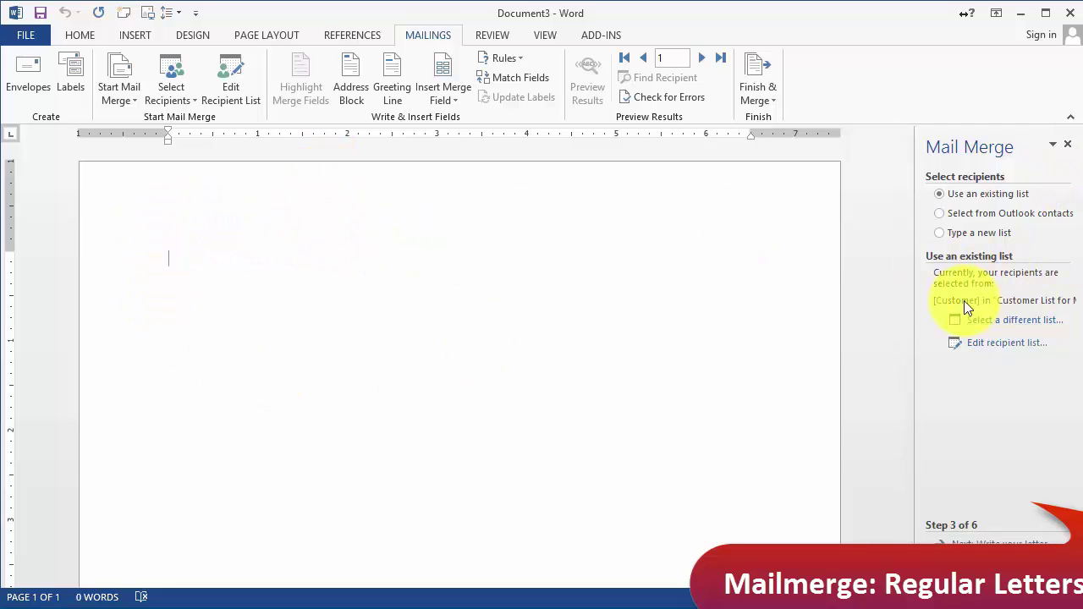
{"action": "left_click", "coordinate": [995, 541]}
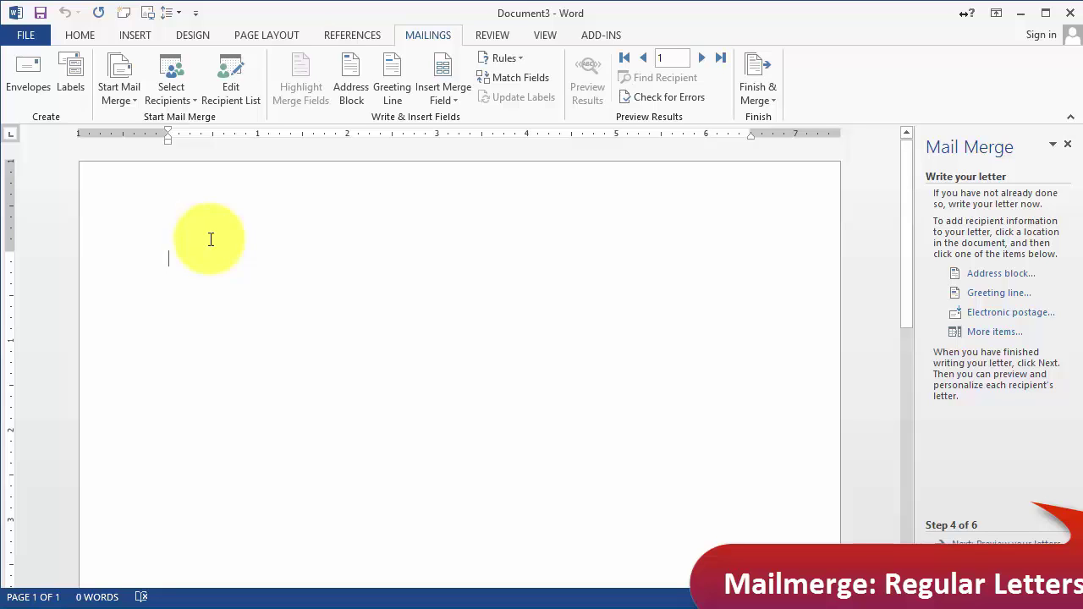
Insert the FirstName and LastName merge fields on the letter's first line, separated by a space, and StreetAddress on the second line.
{"action": "left_click", "coordinate": [443, 100]}
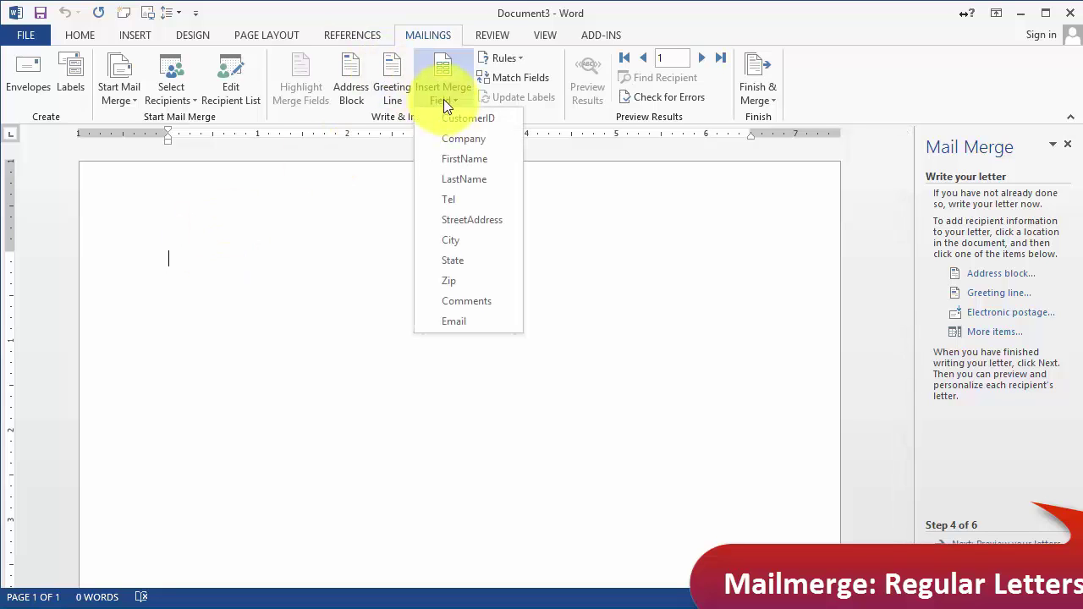
{"action": "left_click", "coordinate": [478, 161]}
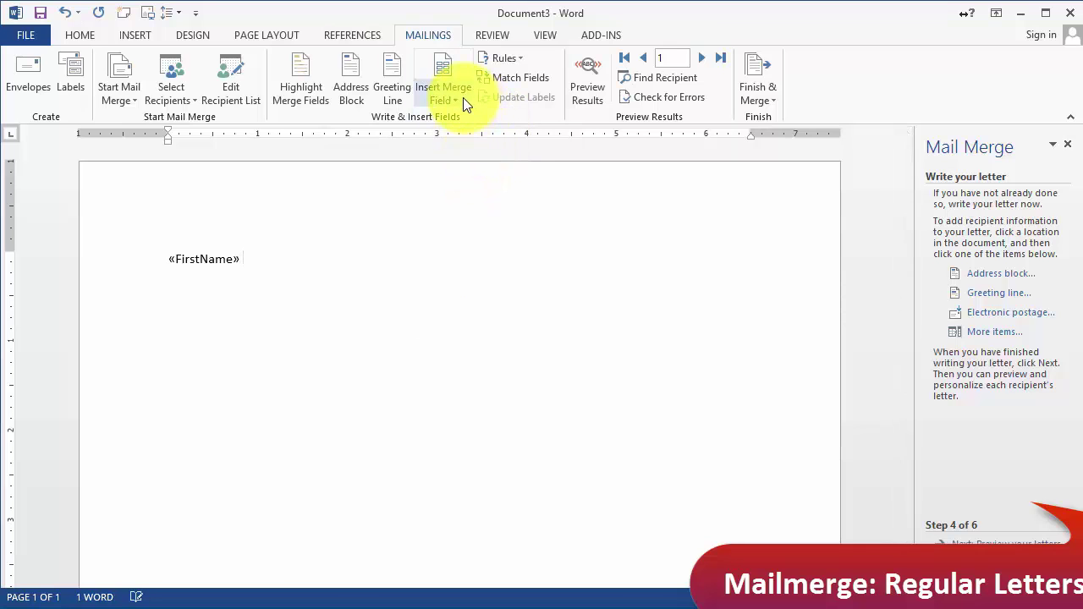
{"action": "left_click", "coordinate": [462, 98]}
{"action": "left_click", "coordinate": [463, 178]}
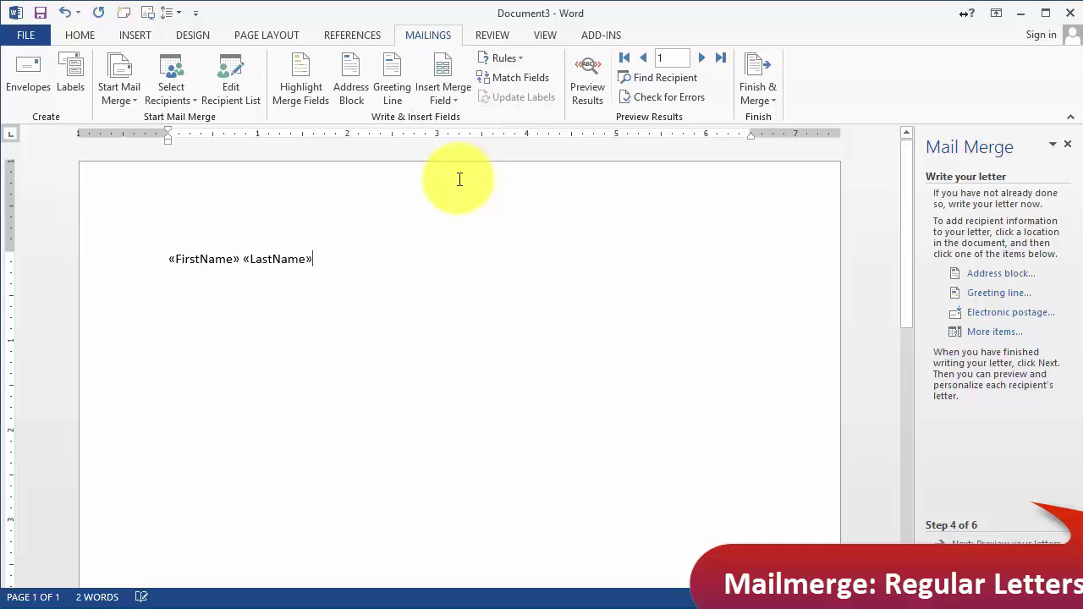
{"action": "key", "text": "Return"}
{"action": "left_click", "coordinate": [446, 102]}
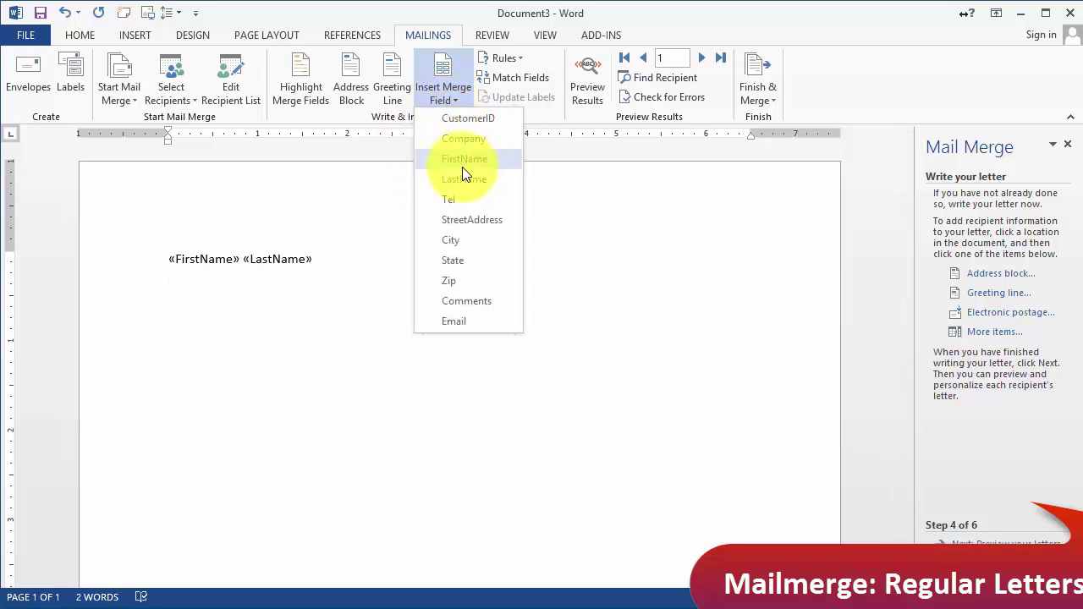
{"action": "left_click", "coordinate": [462, 218]}
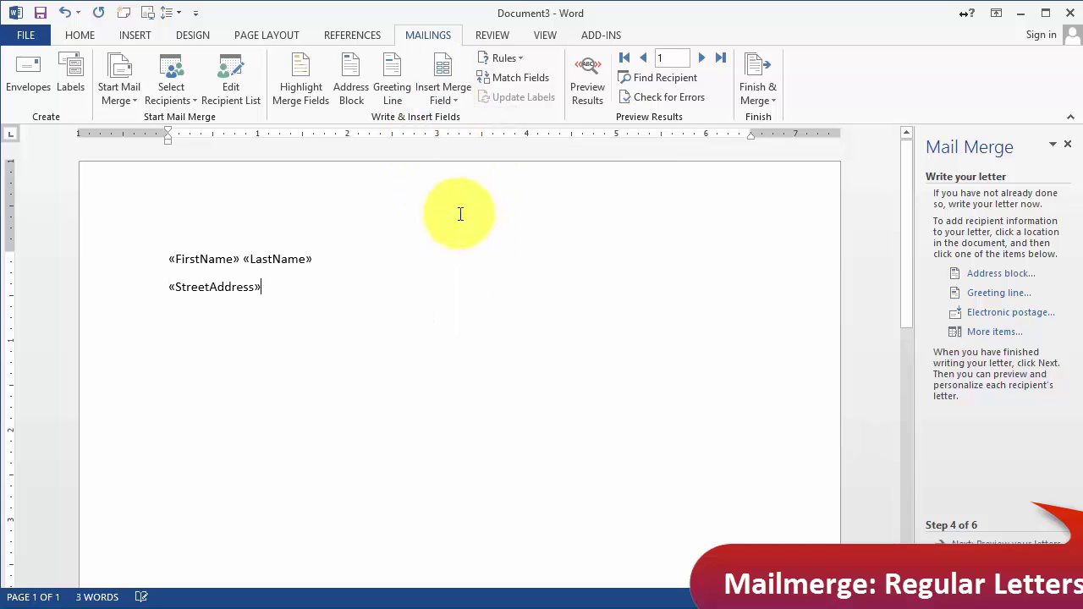
Add a third address line with the City, State and Zip merge fields, with a comma after City and a space before Zip.
{"action": "key", "text": "Return"}
{"action": "left_click", "coordinate": [442, 94]}
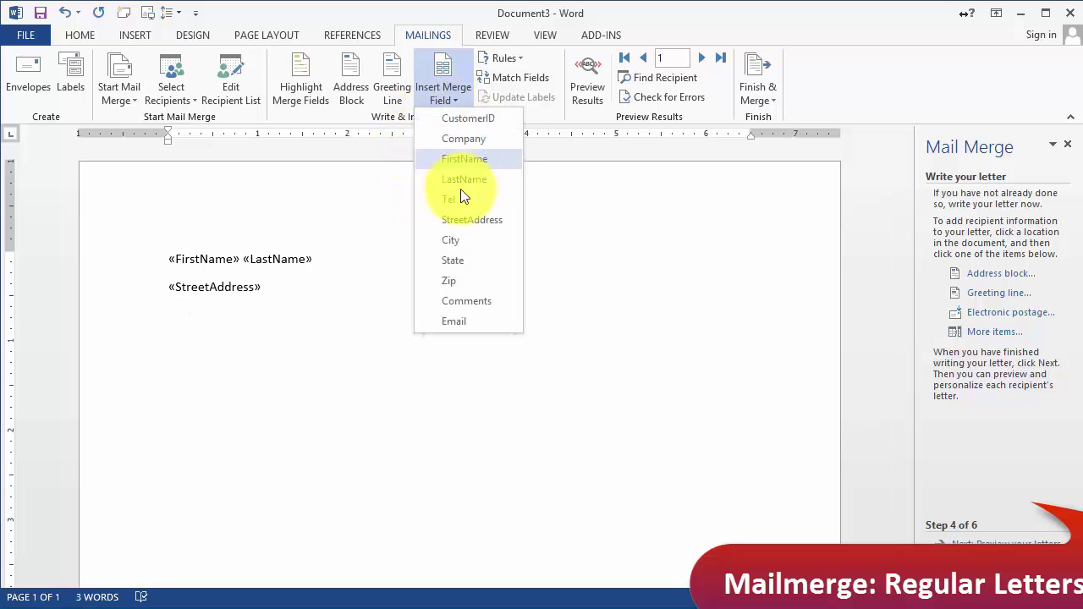
{"action": "left_click", "coordinate": [464, 239]}
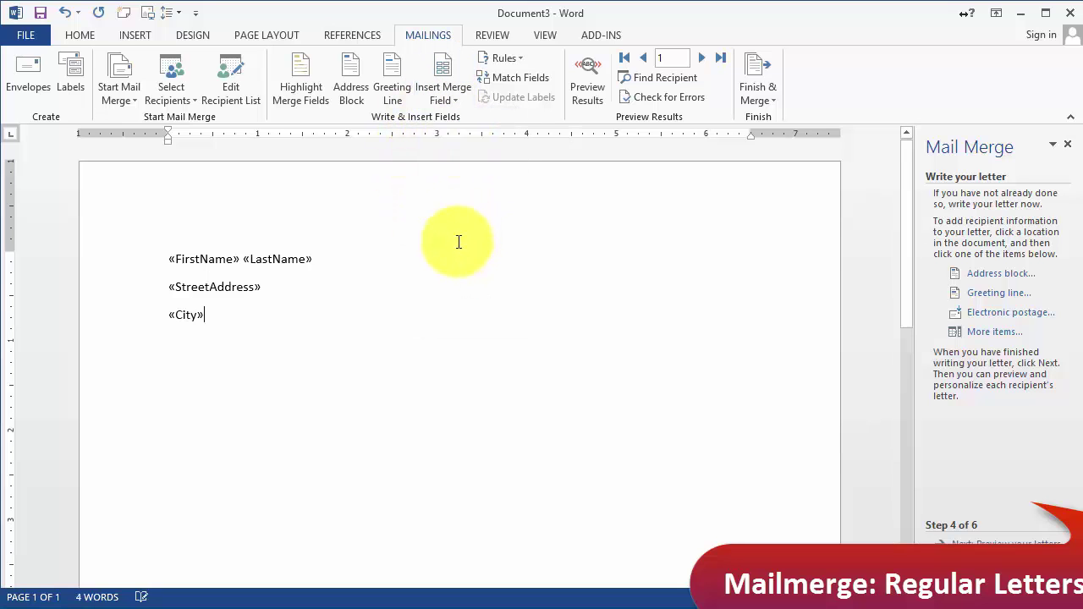
{"action": "left_click", "coordinate": [460, 98]}
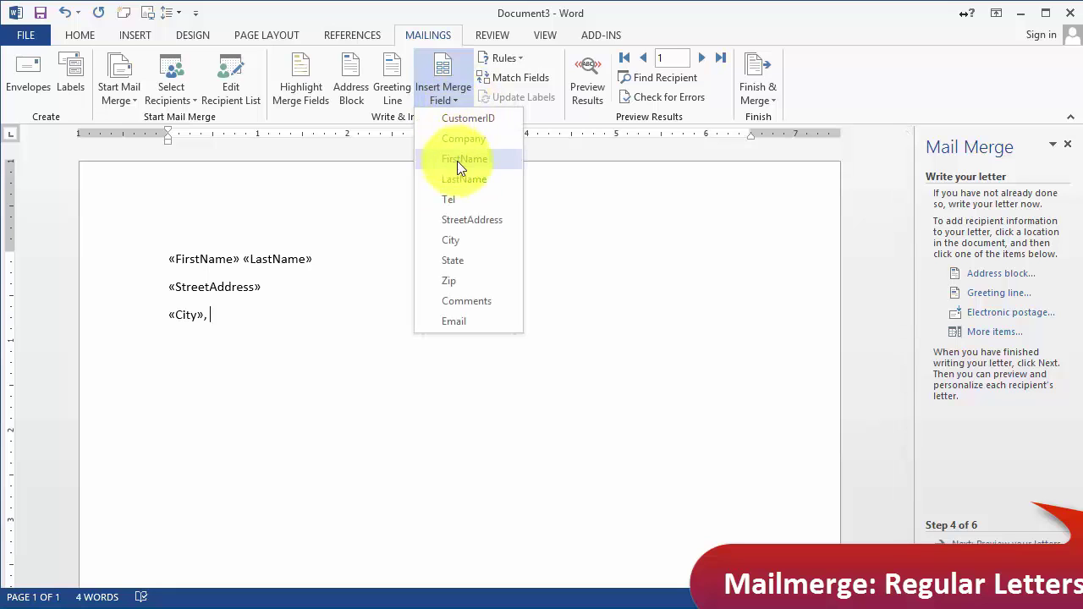
{"action": "left_click", "coordinate": [461, 262]}
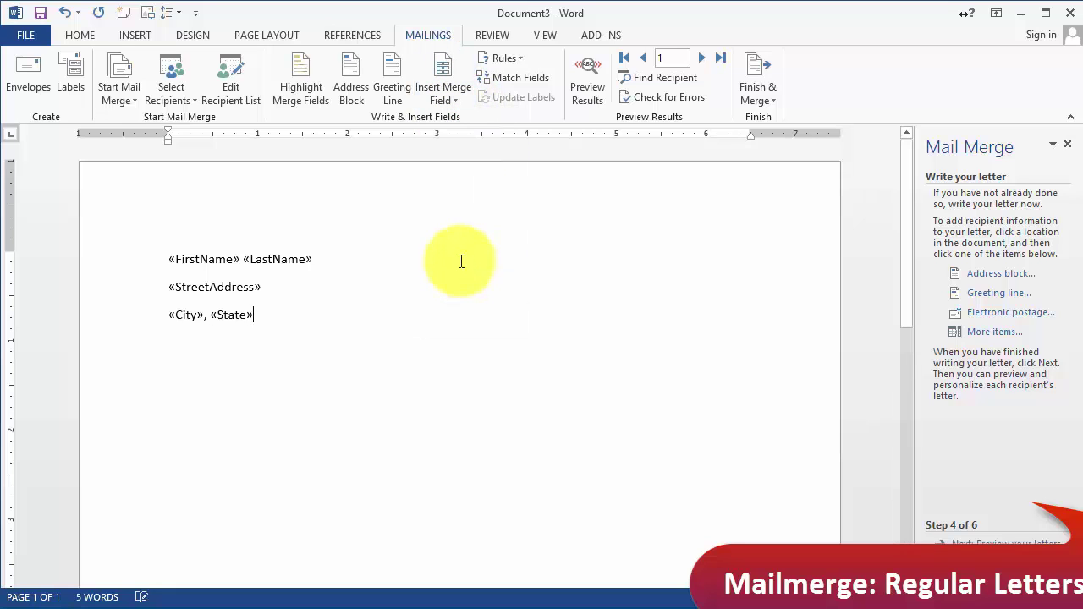
{"action": "left_click", "coordinate": [444, 106]}
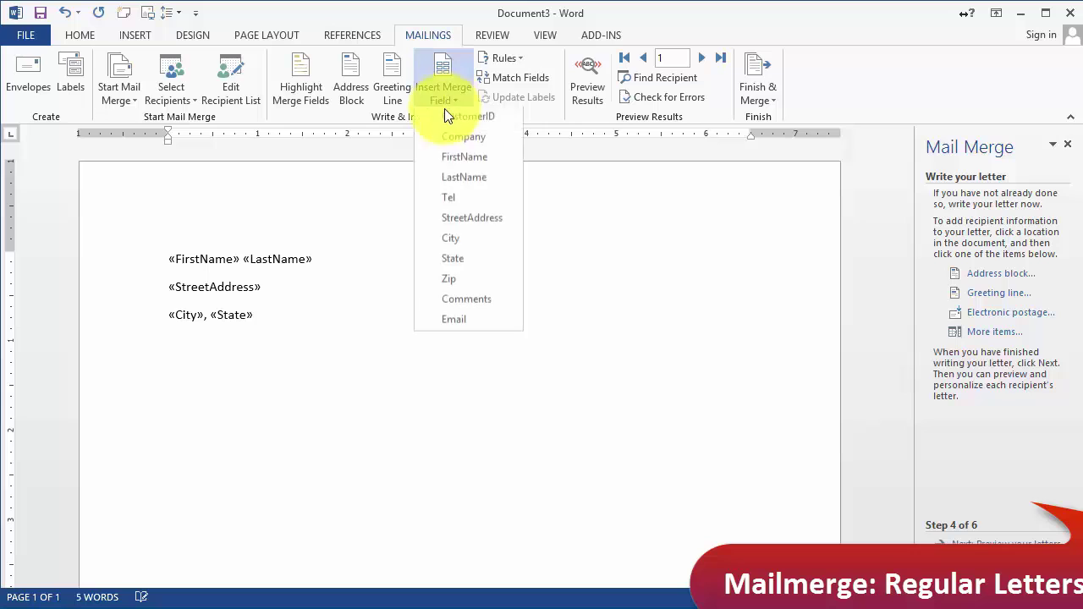
{"action": "left_click", "coordinate": [453, 281]}
Leave a blank line below the address and add the greeting "Dear «FirstName»," using the FirstName merge field.
{"action": "key", "text": "Return"}
{"action": "key", "text": "Return"}
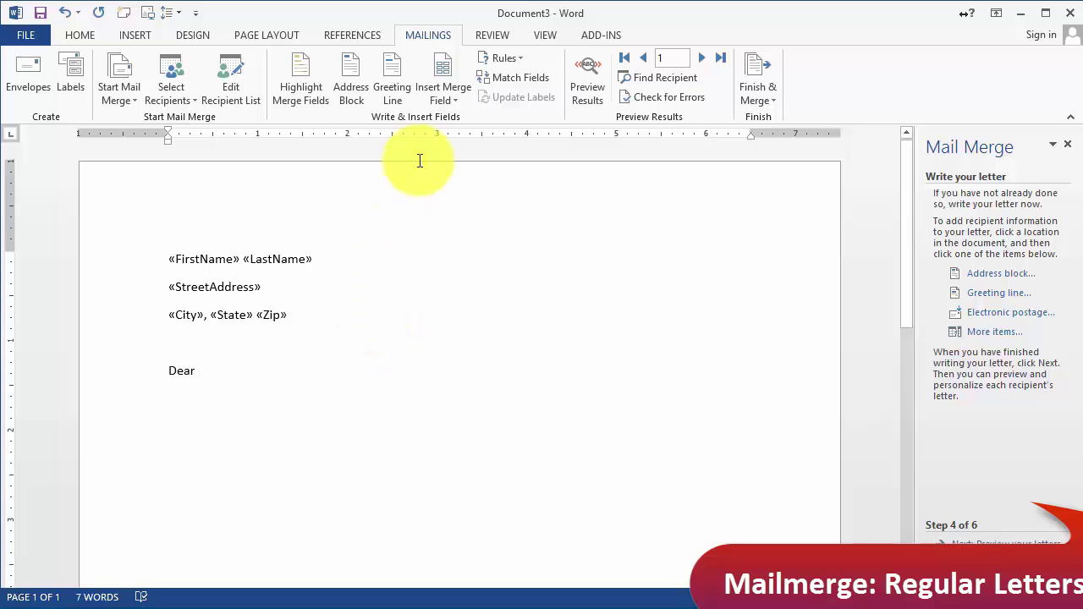
{"action": "left_click", "coordinate": [446, 91]}
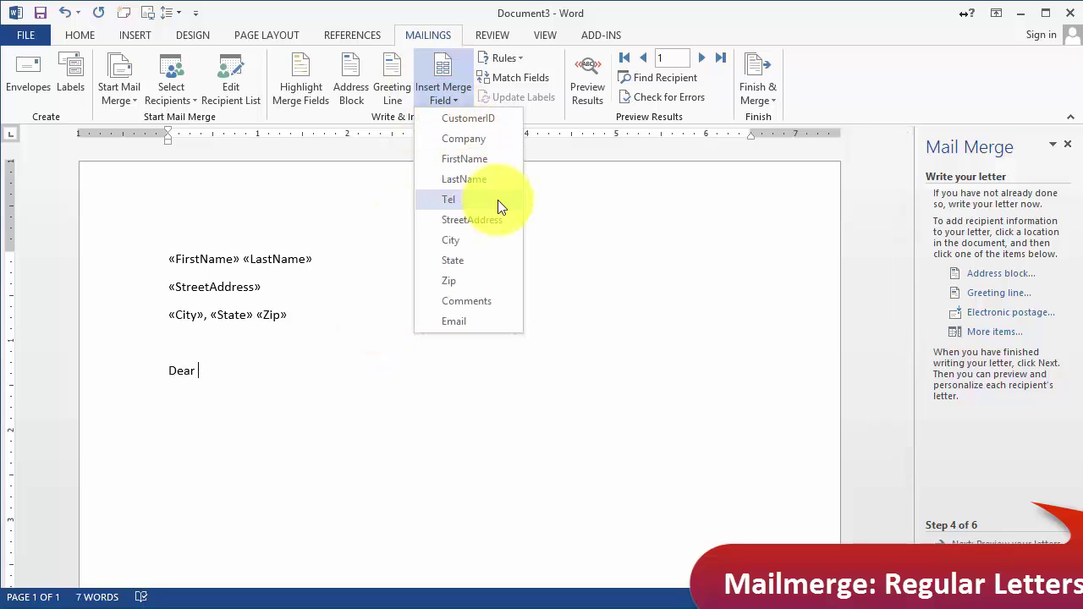
{"action": "left_click", "coordinate": [475, 160]}
{"action": "type", "text": ","}
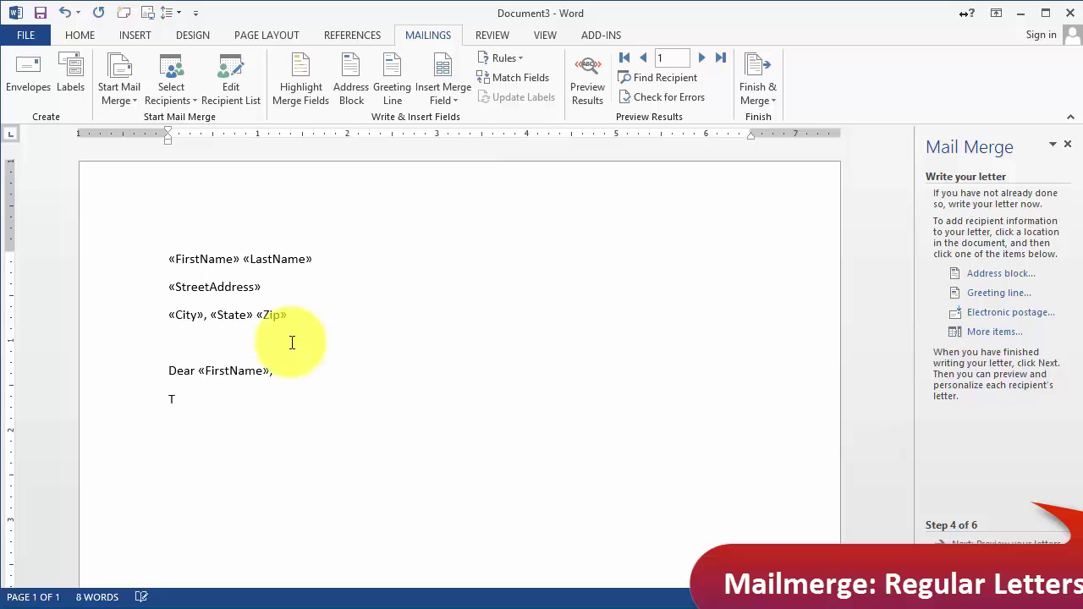
Write the sentence "The following is the information we have on file for you:" below the greeting.
{"action": "type", "text": "ng is the fin"}
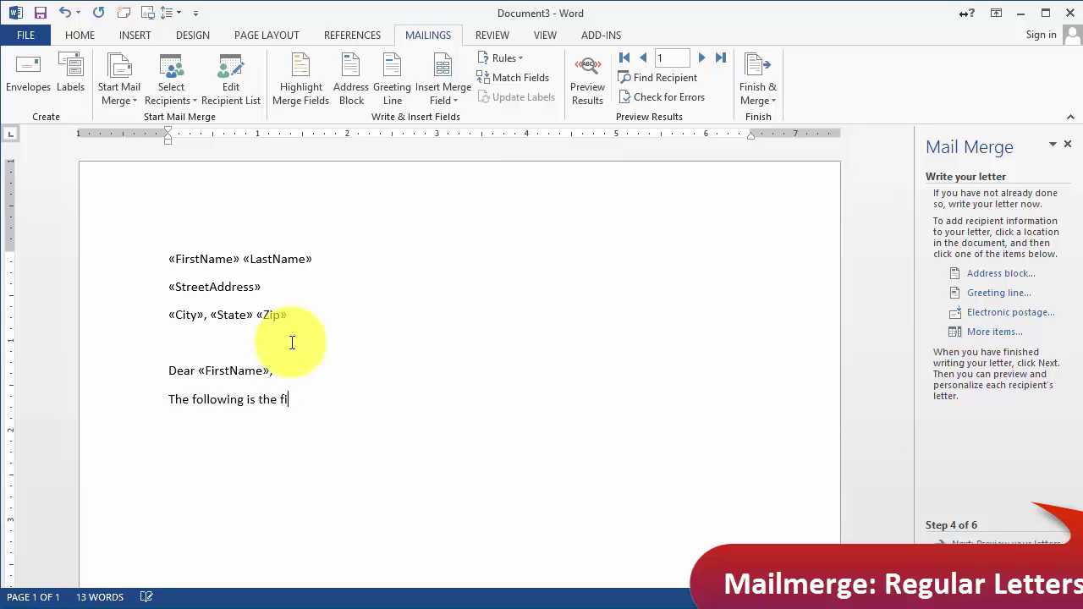
{"action": "key", "text": "BackSpace"}
{"action": "type", "text": "formation ewe have on file"}
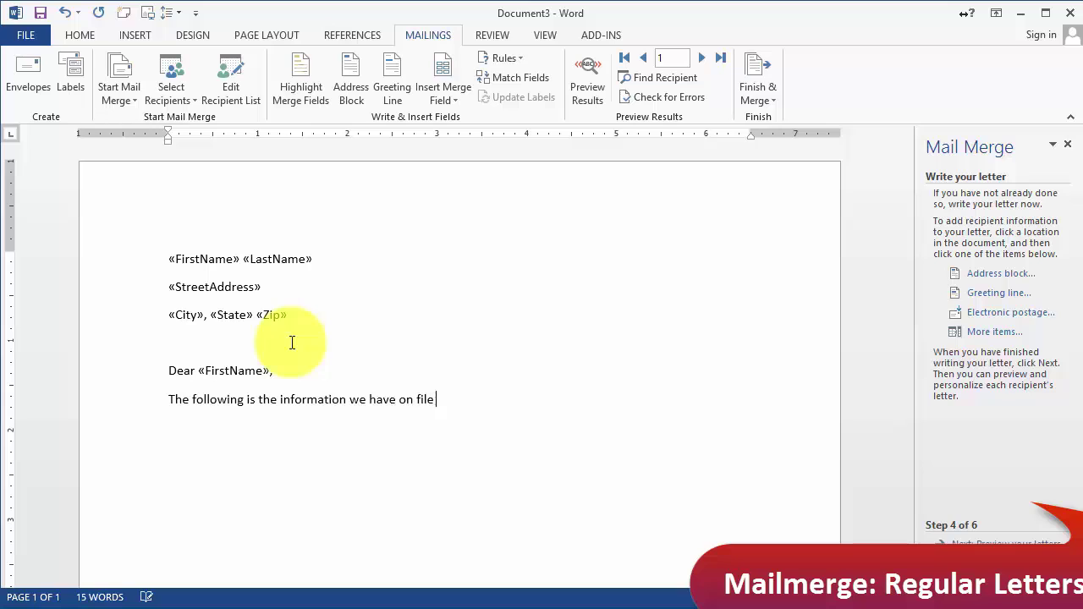
{"action": "type", "text": " for you:"}
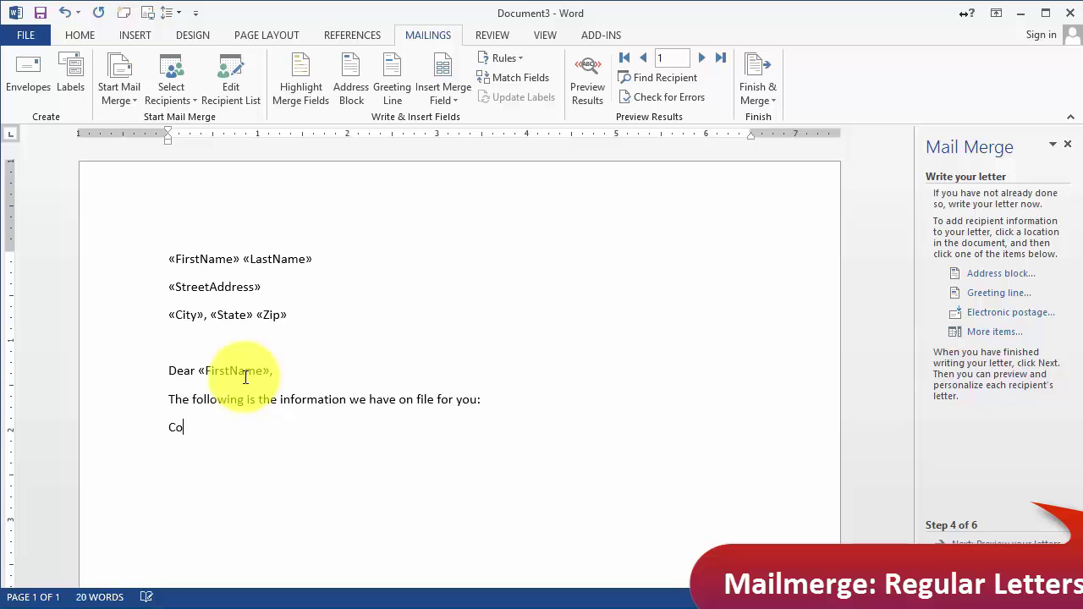
Add a line labelled "Customer ID:" followed by the CustomerID merge field.
{"action": "type", "text": "stomer ID:"}
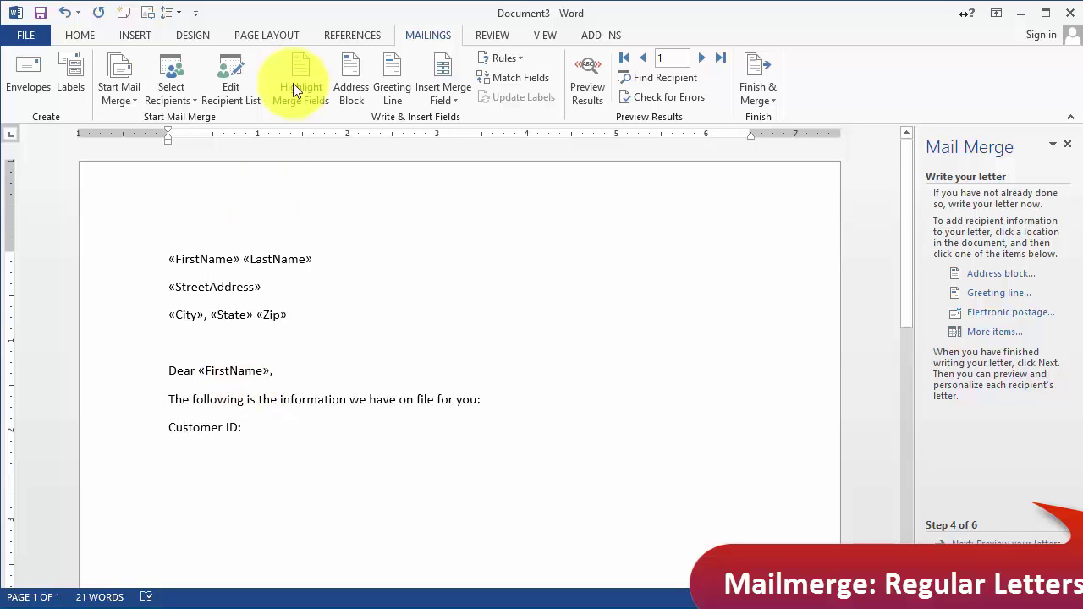
{"action": "left_click", "coordinate": [457, 94]}
{"action": "left_click", "coordinate": [461, 119]}
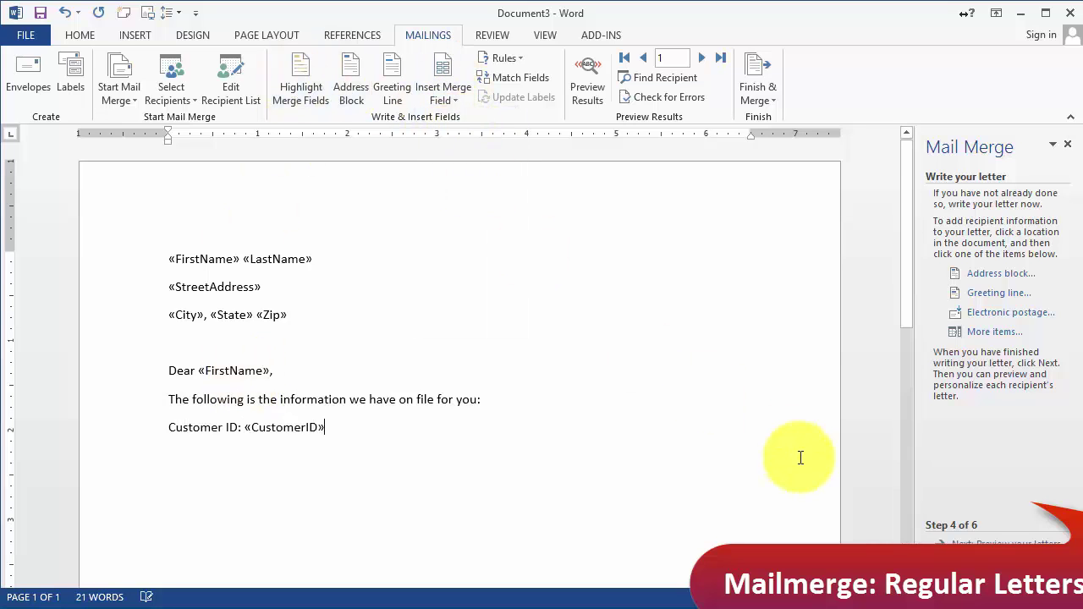
Add a line labelled "Telephone:" with the Tel merge field below the customer ID line.
{"action": "key", "text": "Return"}
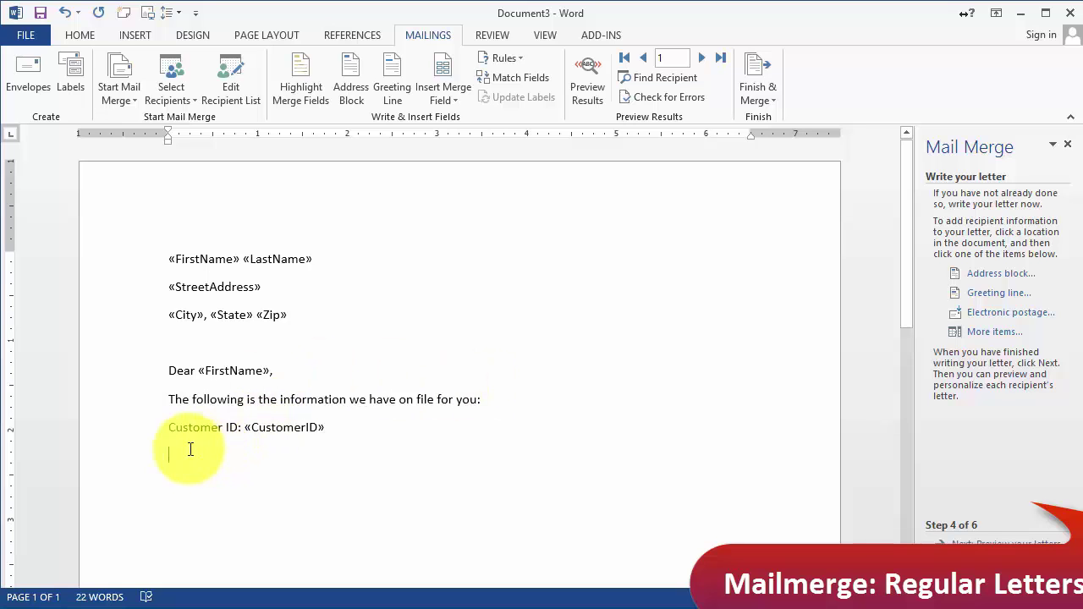
{"action": "left_click", "coordinate": [452, 93]}
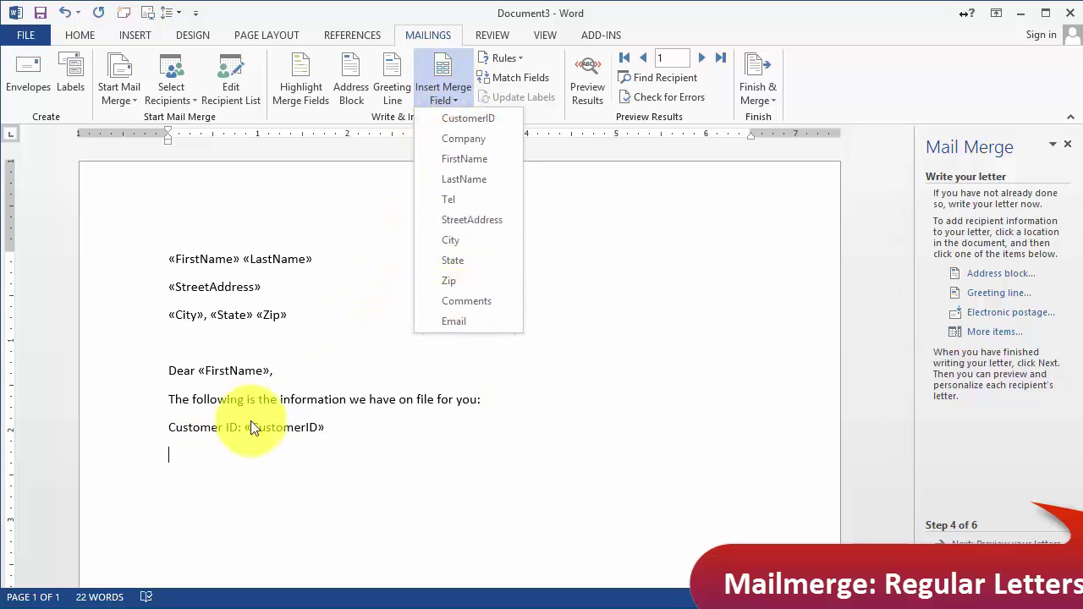
{"action": "left_click", "coordinate": [217, 456]}
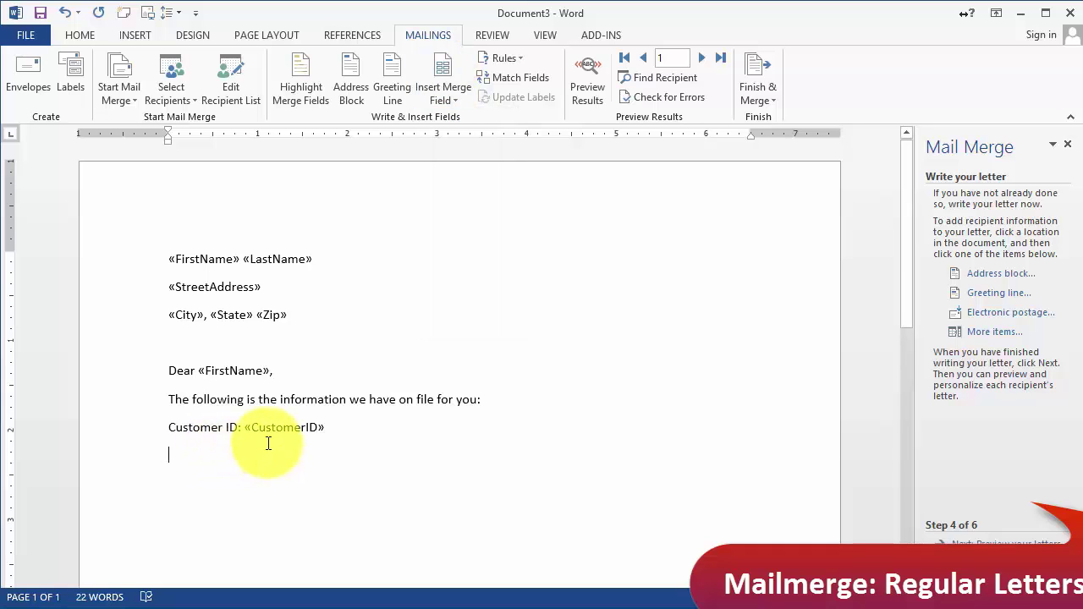
{"action": "type", "text": "Telephone:"}
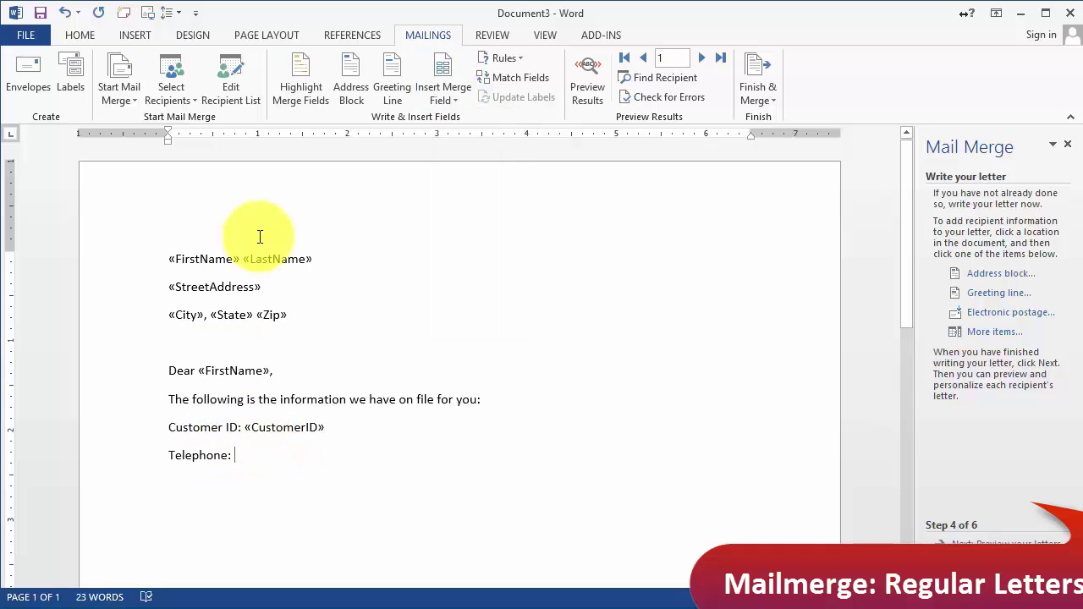
{"action": "left_click", "coordinate": [441, 96]}
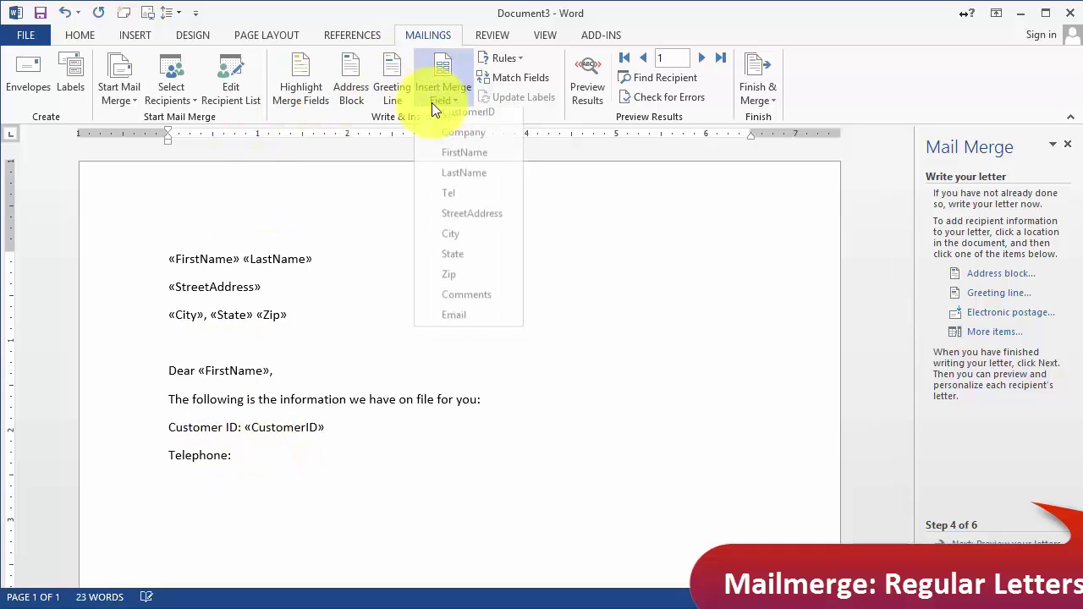
{"action": "left_click", "coordinate": [460, 202]}
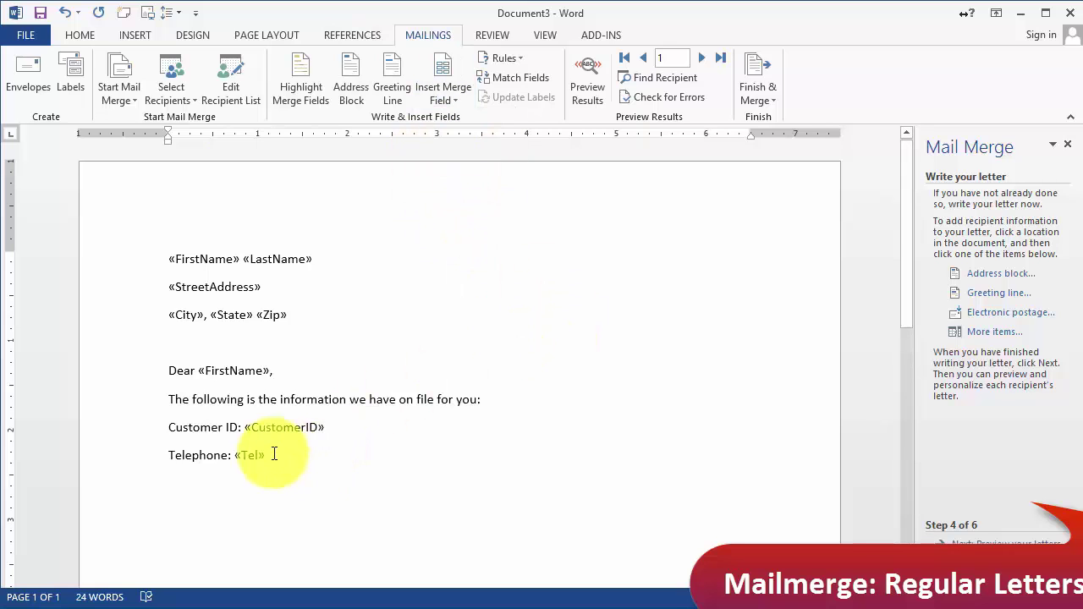
Make the "Customer ID" and "Telephone:" labels in the letter bold.
{"action": "left_click_drag", "start_coordinate": [241, 430], "coordinate": [170, 427]}
{"action": "left_click", "coordinate": [197, 403]}
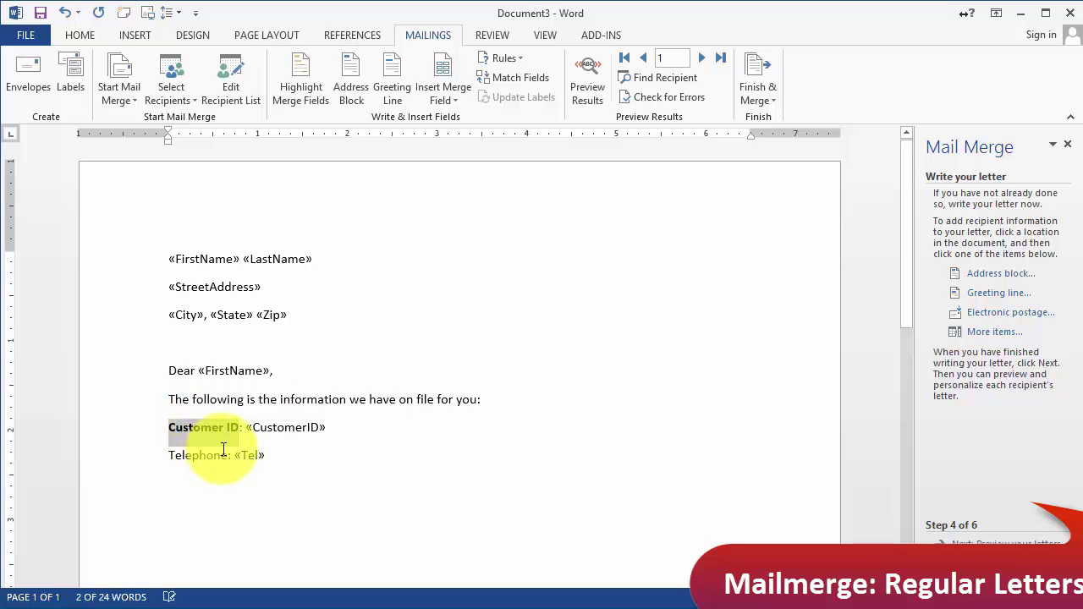
{"action": "left_click_drag", "start_coordinate": [234, 457], "coordinate": [169, 457]}
{"action": "left_click", "coordinate": [195, 422]}
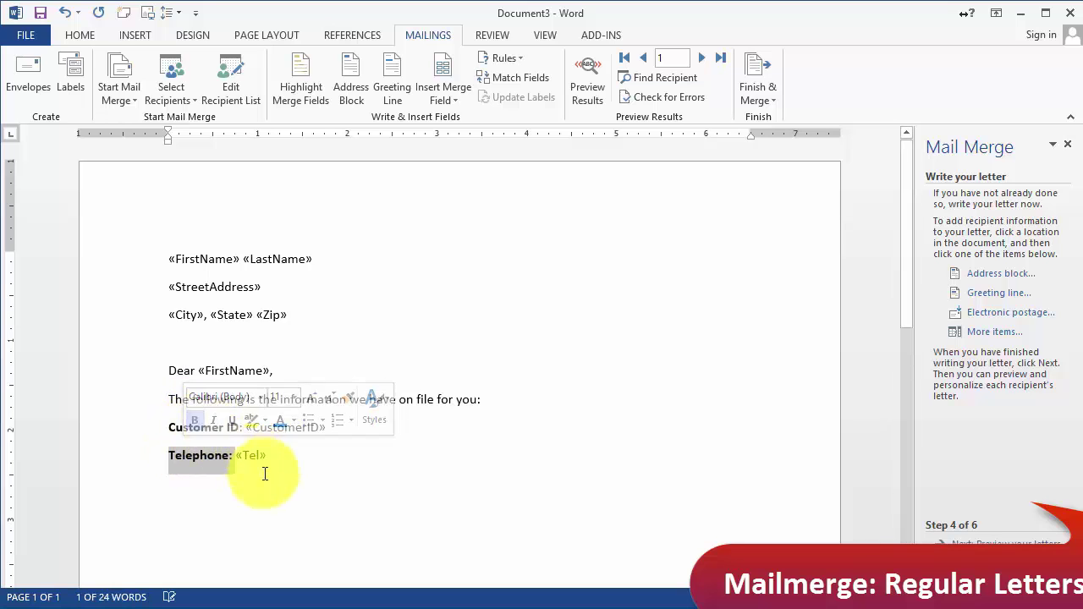
Insert the Comments merge field followed by a period below the telephone line, and add the closing "Thank you!" after a blank line.
{"action": "left_click", "coordinate": [206, 483]}
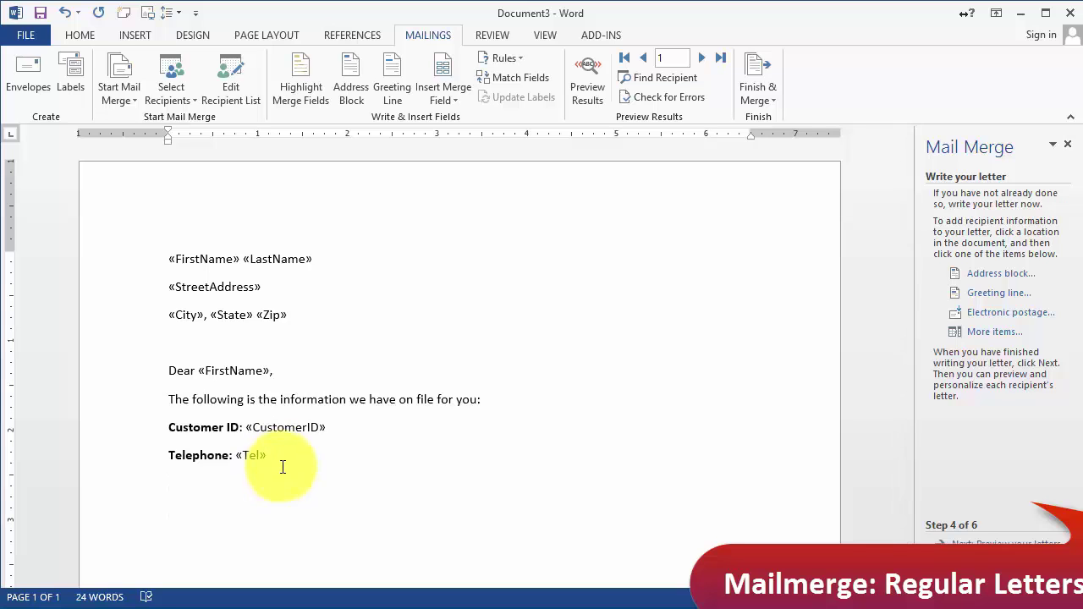
{"action": "left_click", "coordinate": [443, 102]}
{"action": "left_click", "coordinate": [466, 310]}
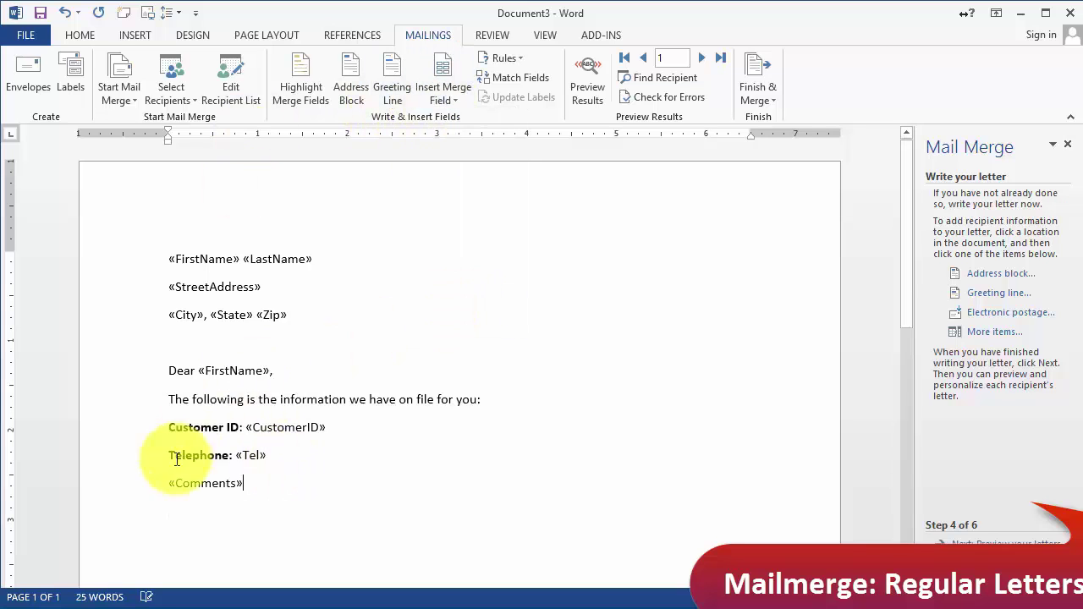
{"action": "type", "text": "."}
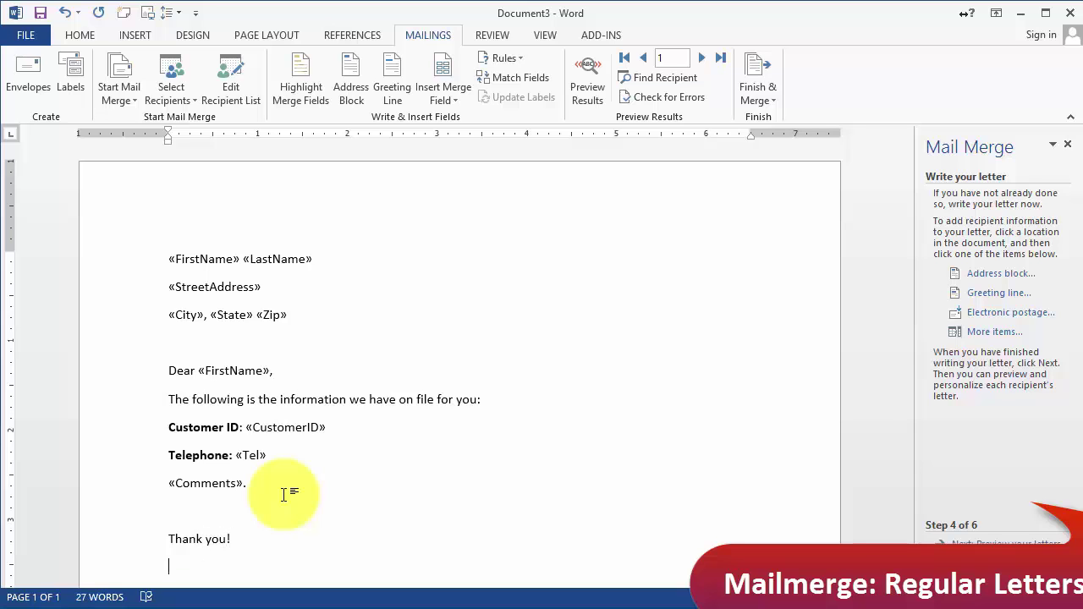
{"action": "key", "text": "Return"}
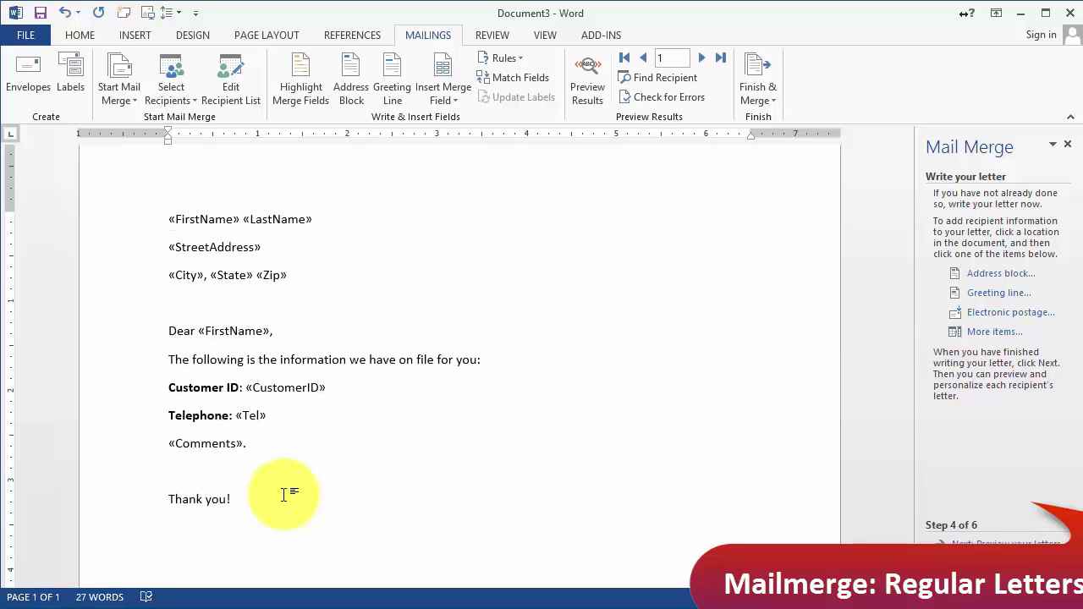
{"action": "left_click", "coordinate": [225, 503]}
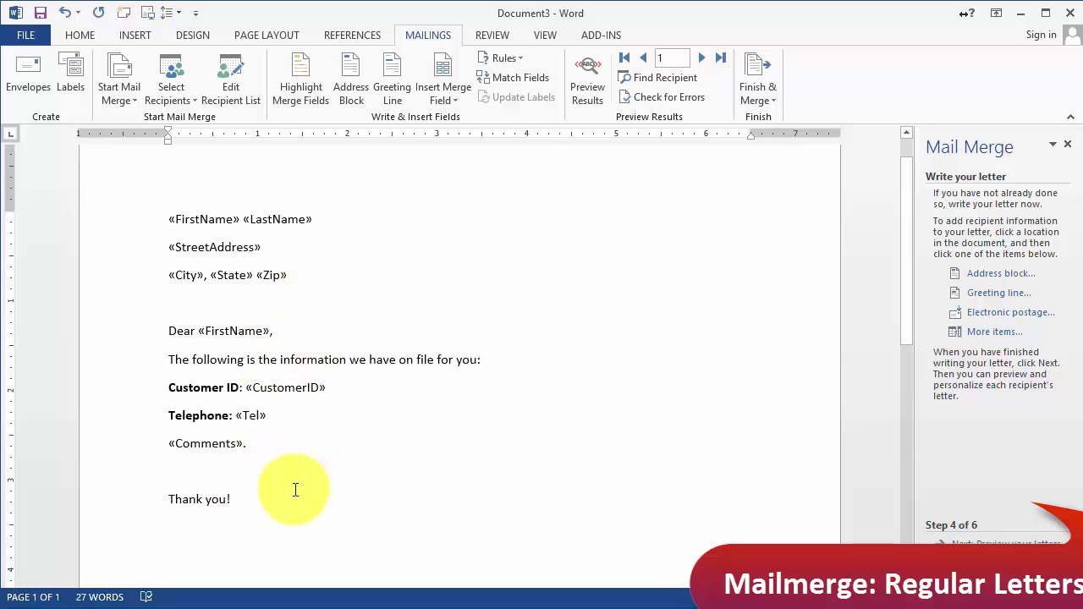
{"action": "left_click", "coordinate": [261, 533]}
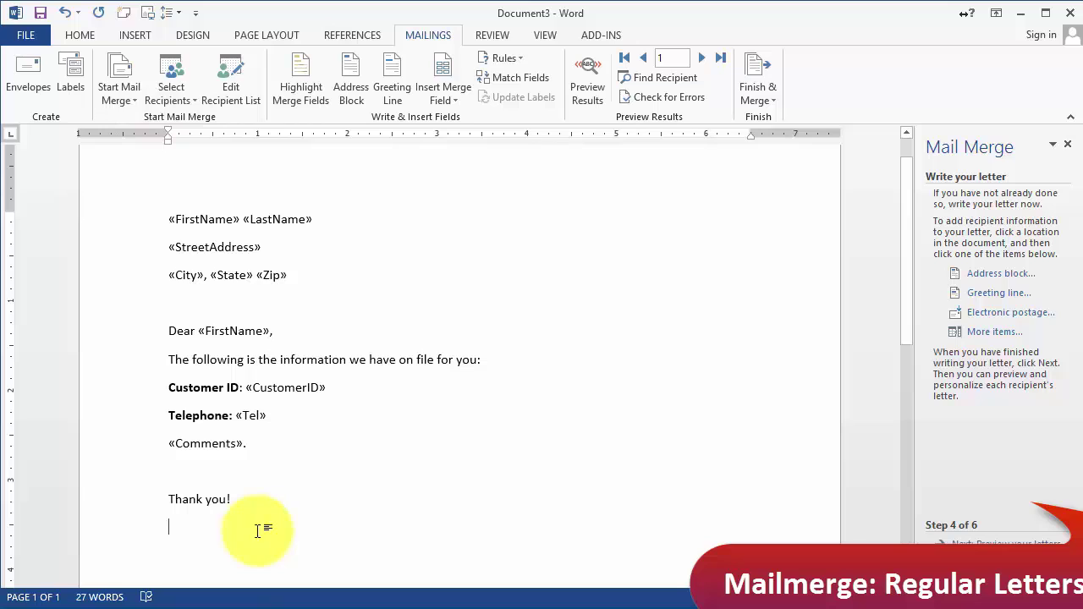
{"action": "left_click", "coordinate": [237, 503]}
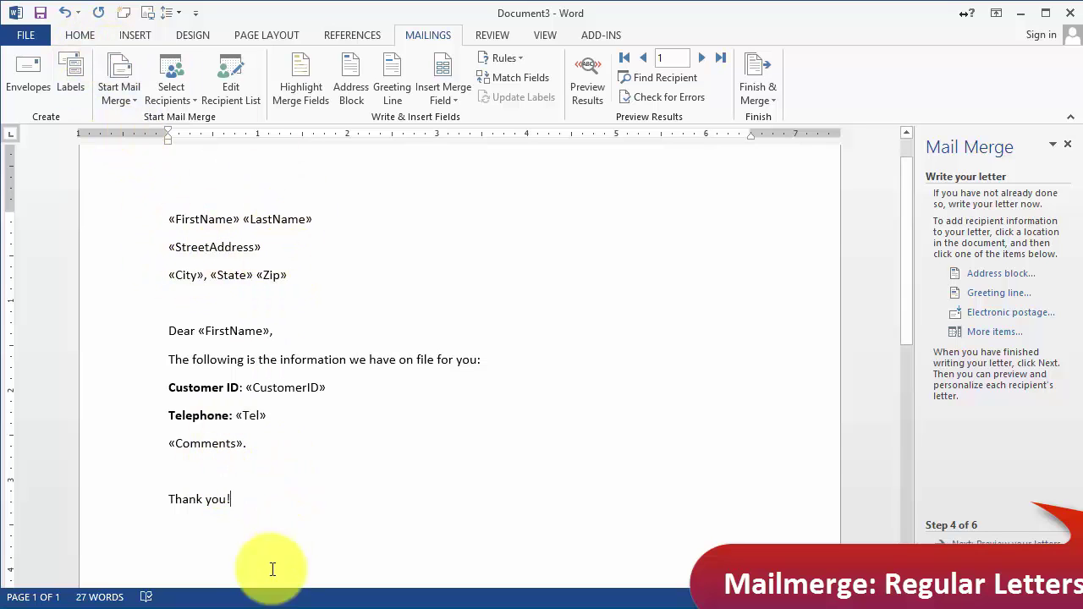
{"action": "left_click", "coordinate": [206, 518]}
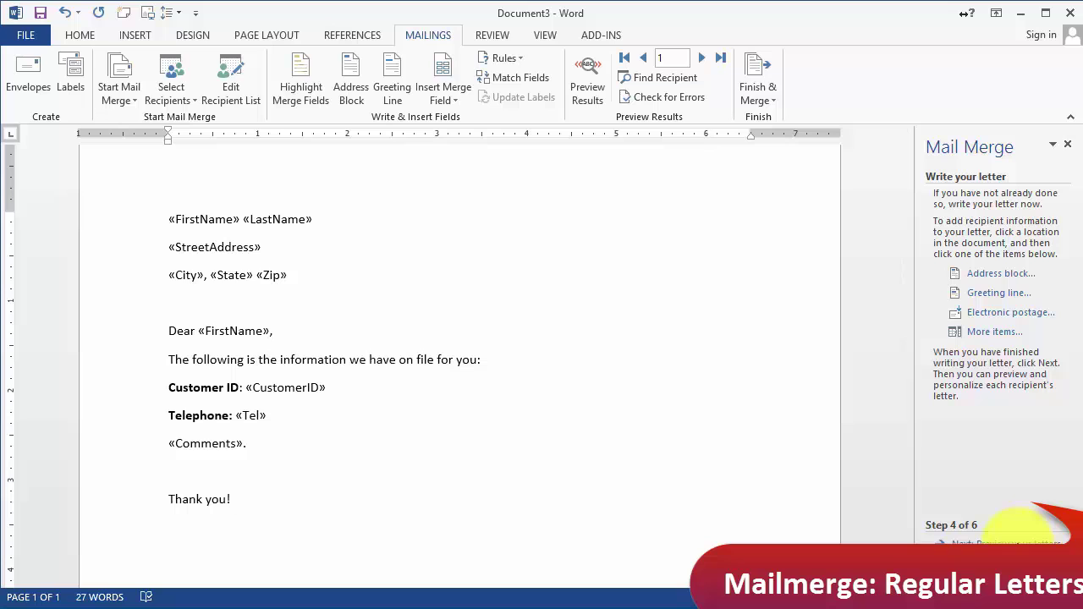
Preview the merged letter, check the comment's ending, and return to the letter to remove the period after the Comments field.
{"action": "left_click", "coordinate": [1015, 543]}
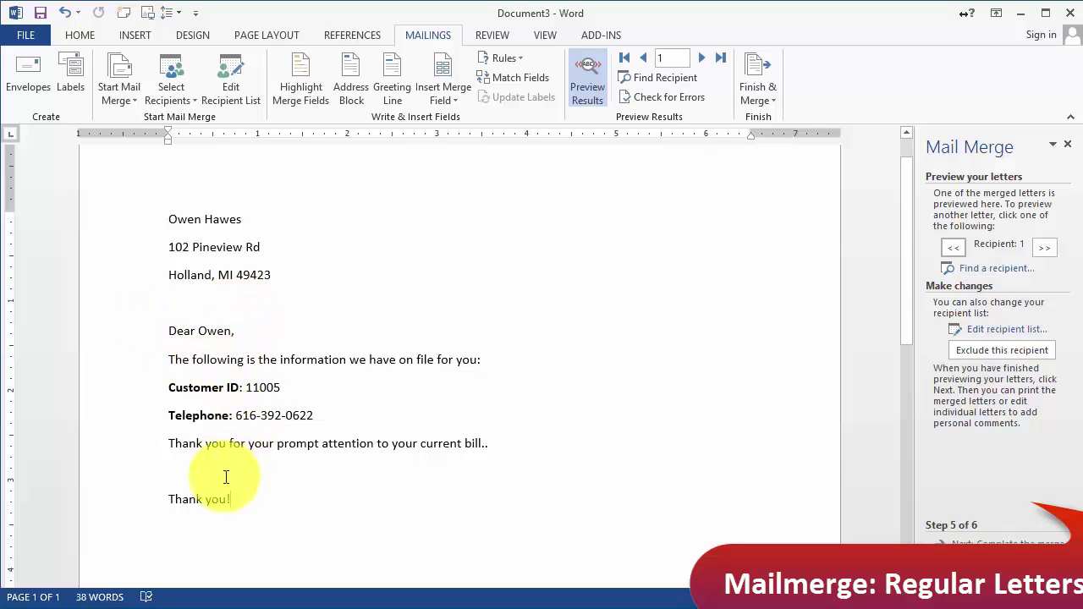
{"action": "left_click_drag", "start_coordinate": [170, 446], "coordinate": [498, 453]}
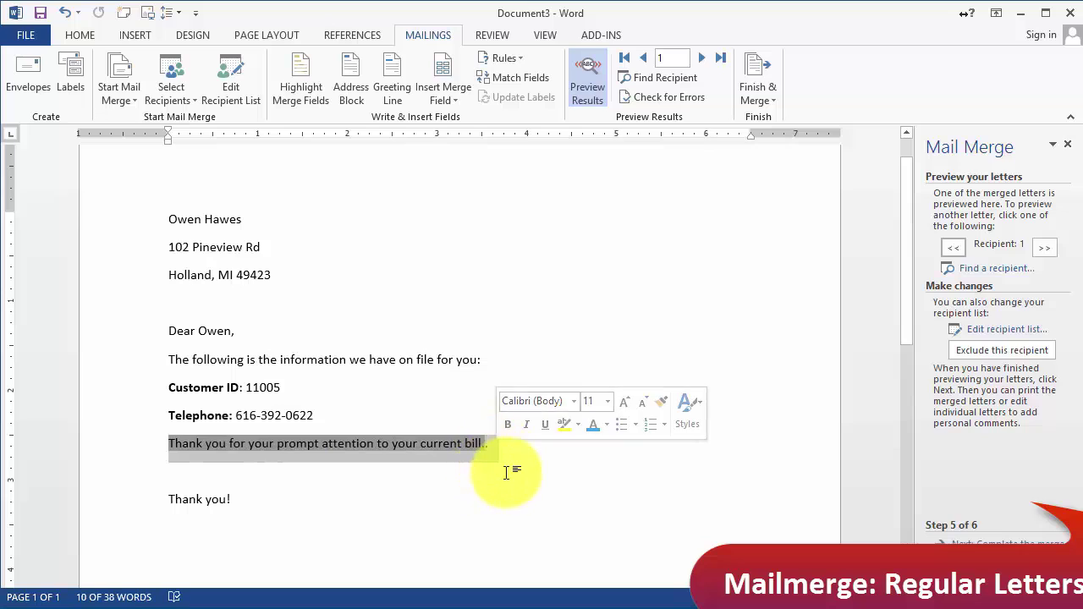
{"action": "left_click", "coordinate": [509, 470]}
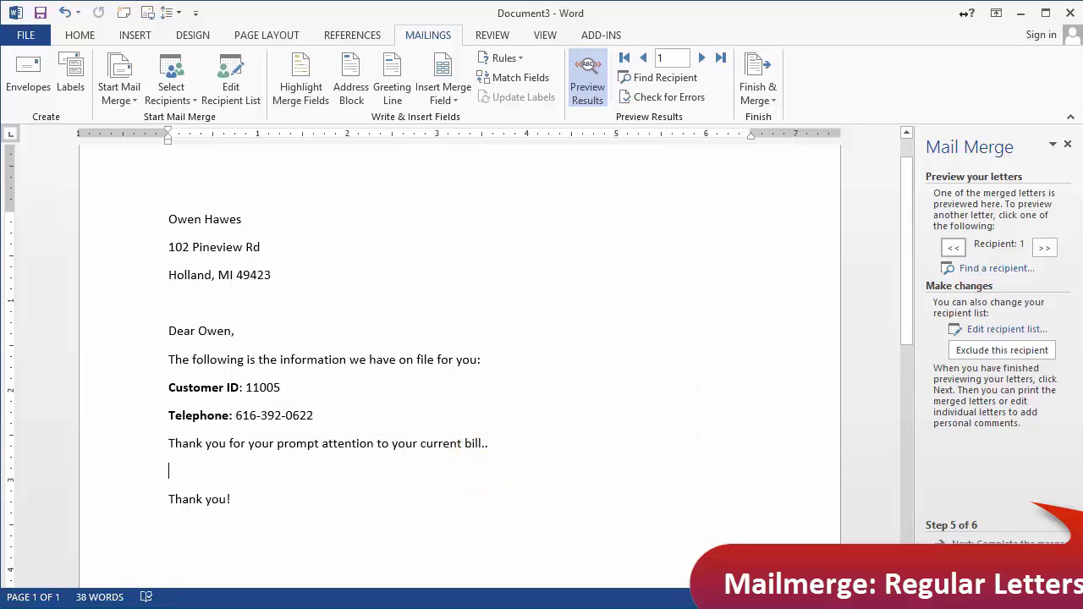
{"action": "triple_click", "coordinate": [494, 444]}
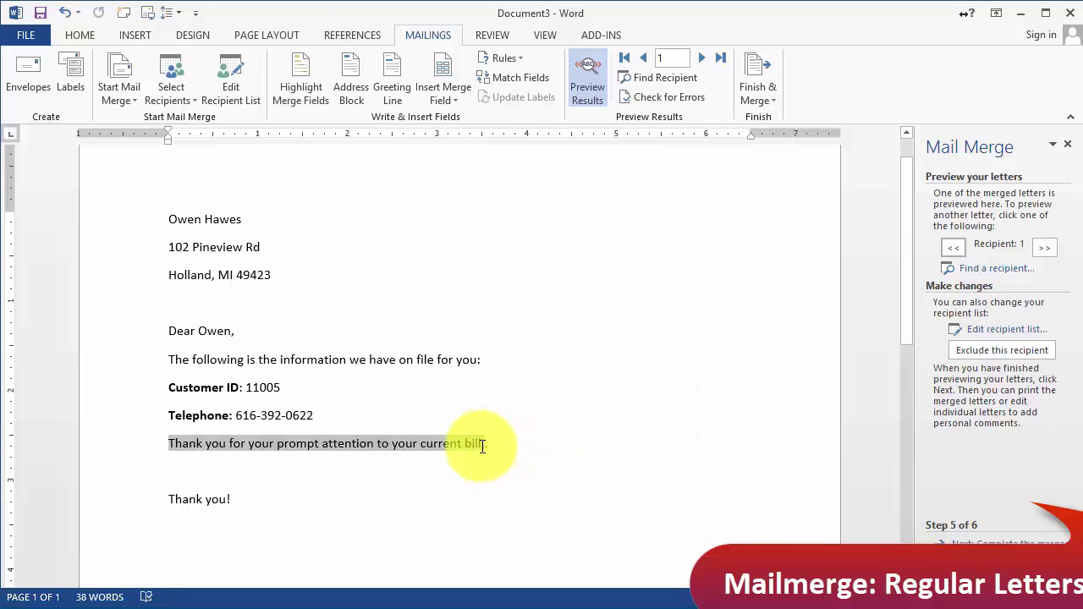
{"action": "left_click", "coordinate": [494, 451]}
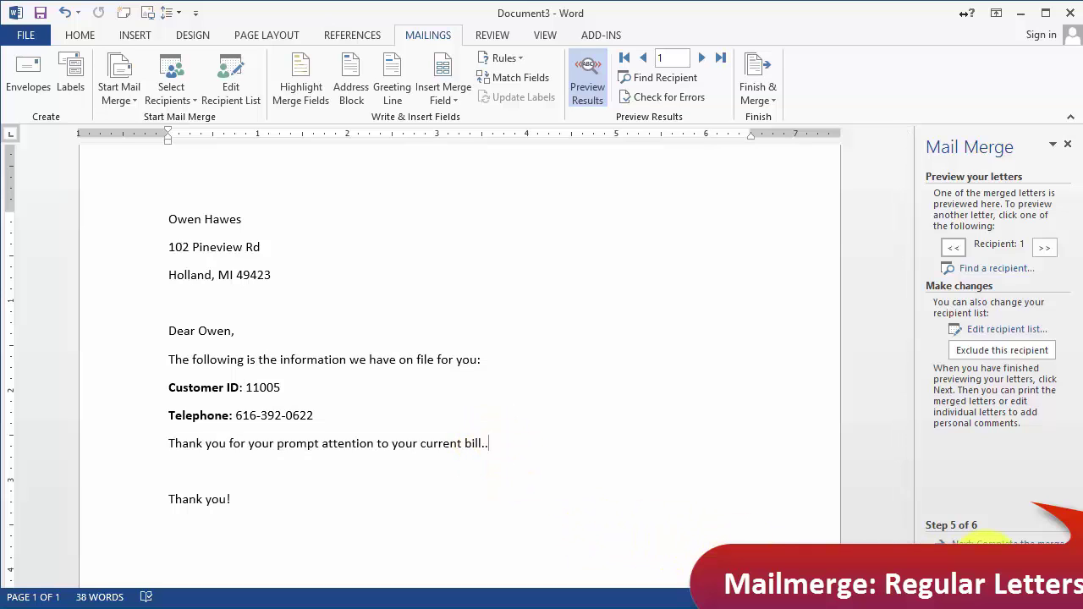
{"action": "left_click", "coordinate": [999, 558]}
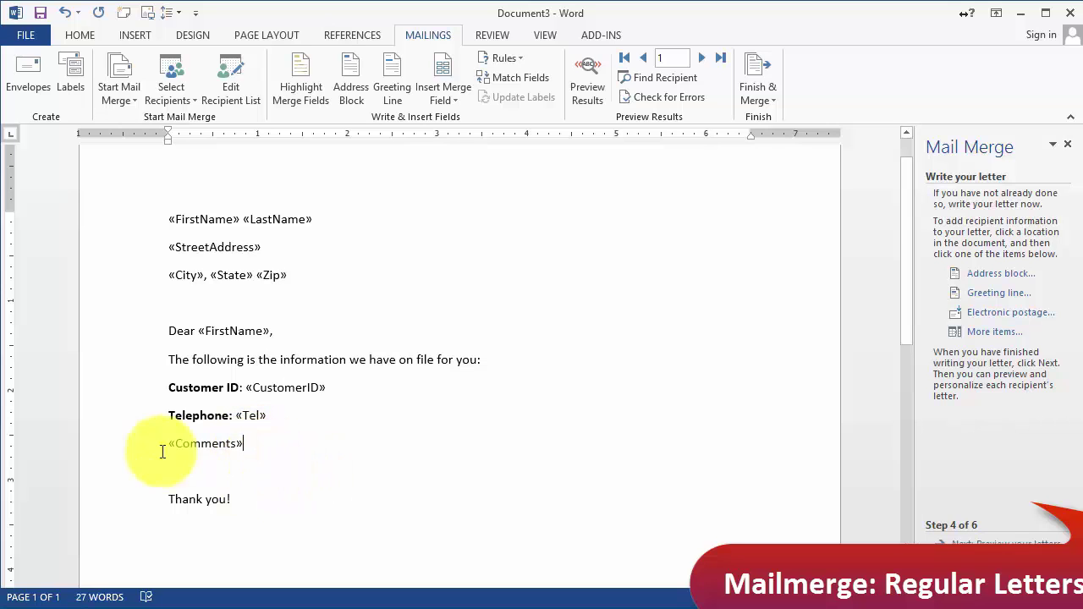
Preview the merged letters for recipients 1 through 4, checking the comment line in each.
{"action": "left_click", "coordinate": [1019, 544]}
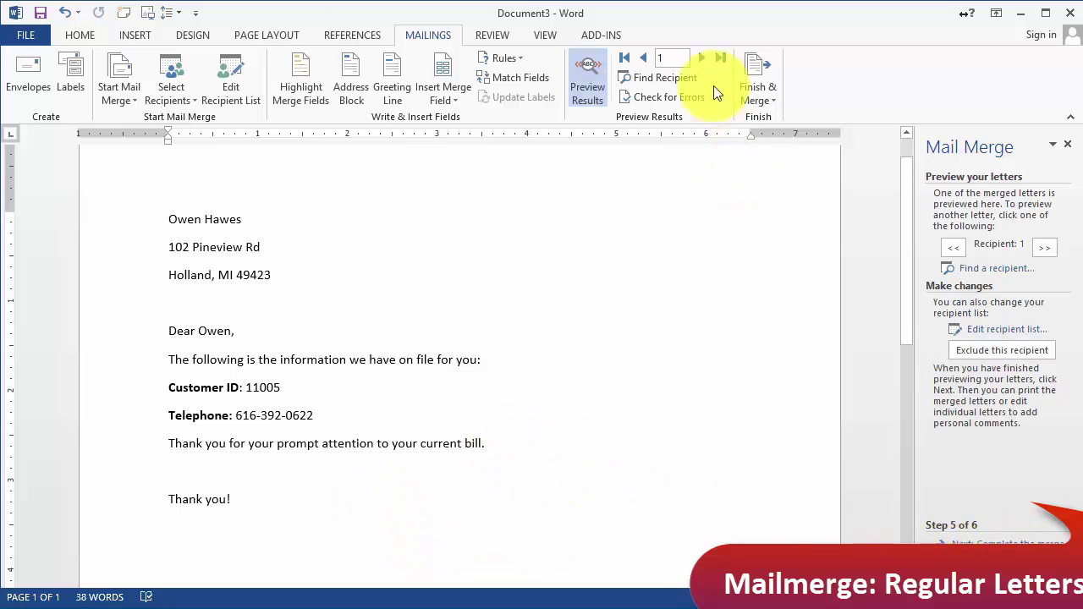
{"action": "left_click", "coordinate": [703, 59]}
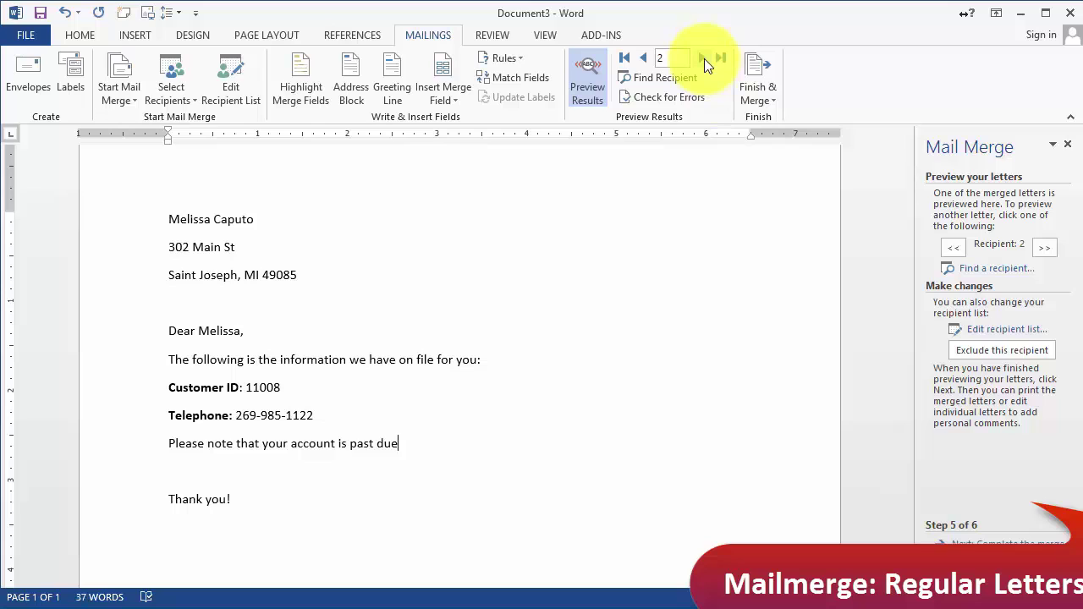
{"action": "left_click", "coordinate": [704, 58]}
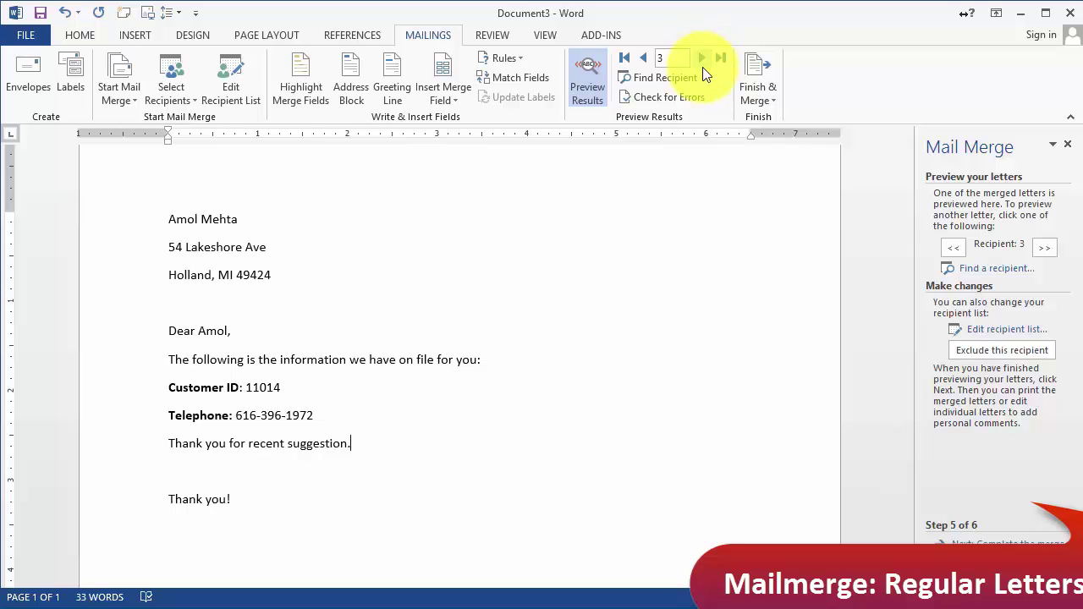
{"action": "left_click", "coordinate": [701, 60]}
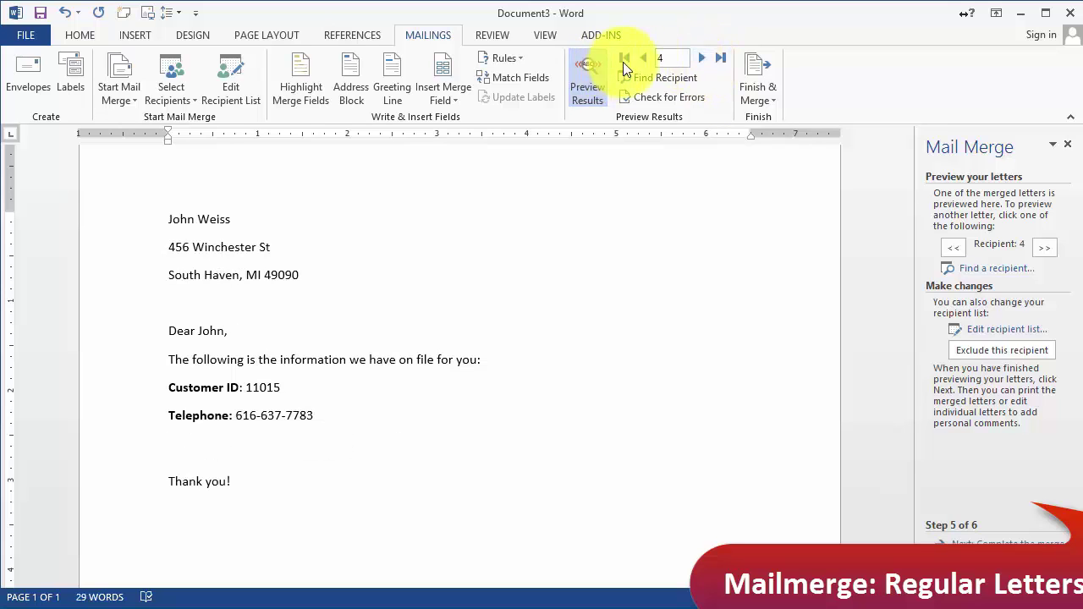
{"action": "left_click", "coordinate": [172, 449]}
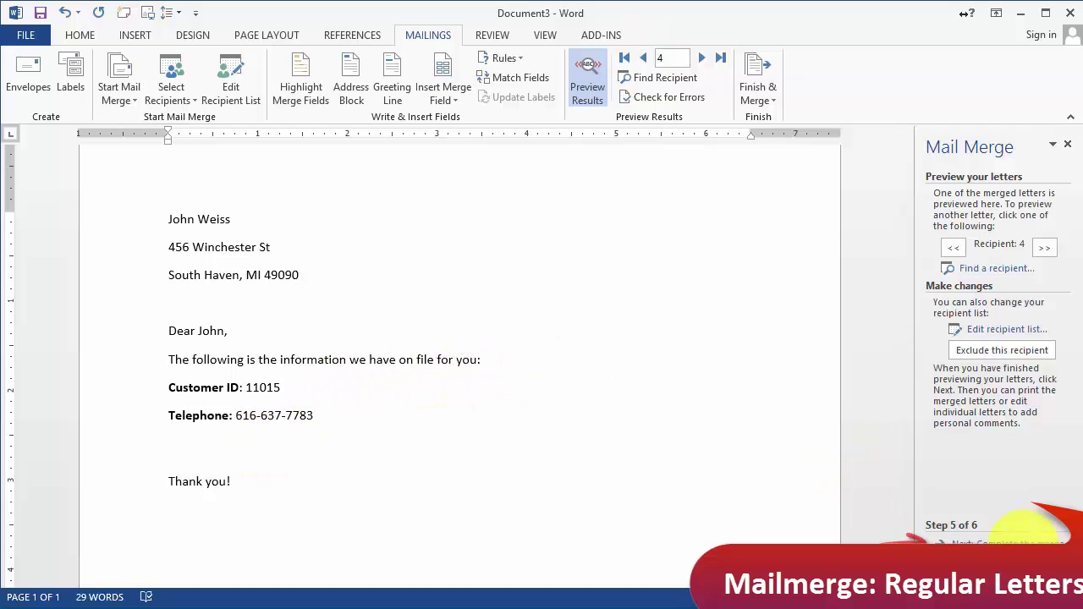
Complete the merge by generating individual letters for all records in a new document.
{"action": "left_click", "coordinate": [1030, 540]}
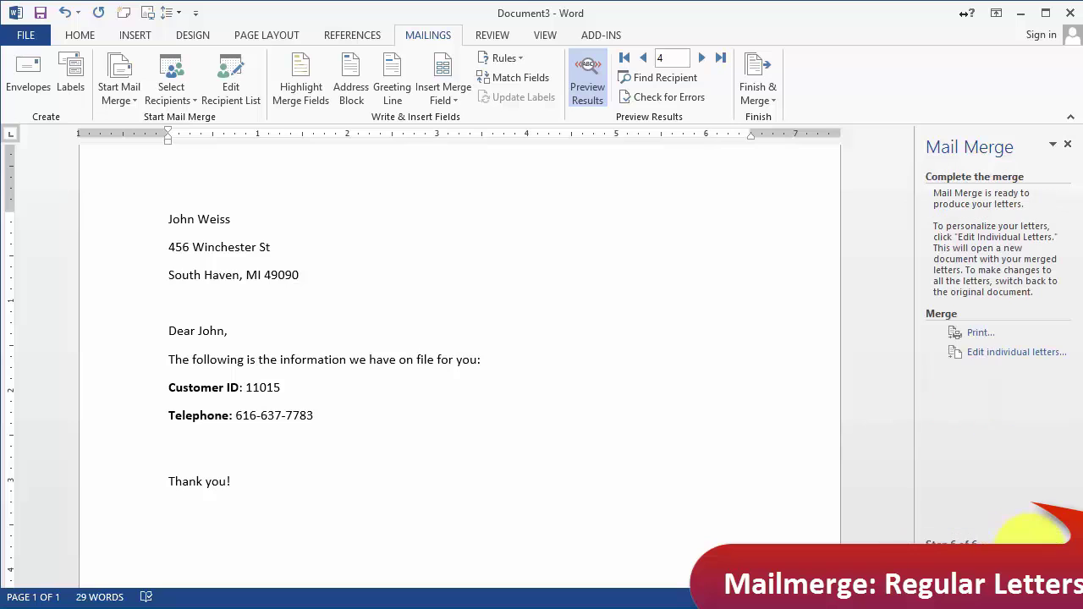
{"action": "left_click", "coordinate": [982, 352]}
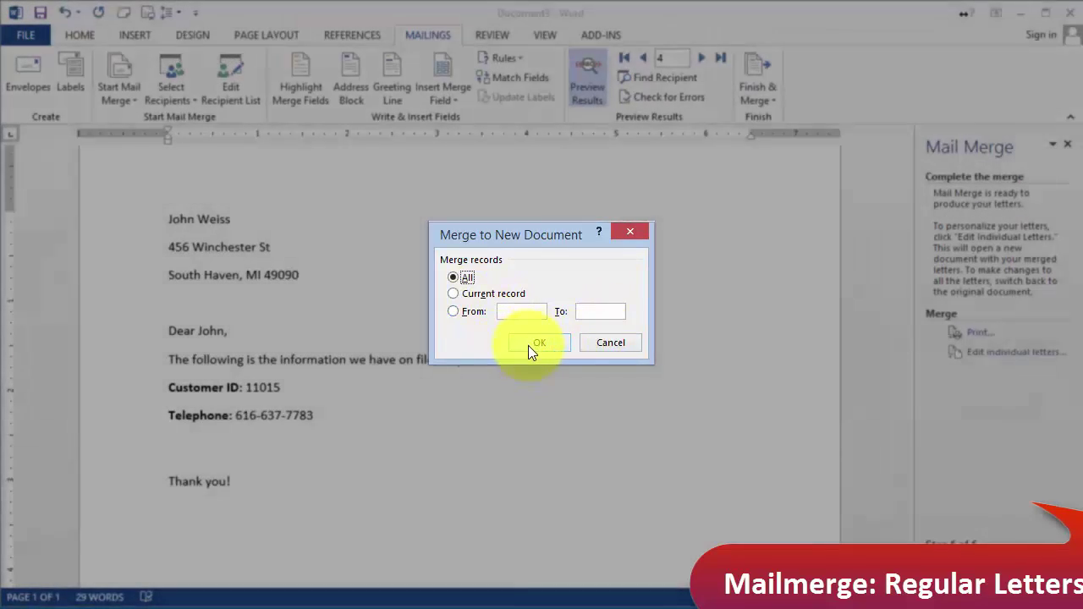
{"action": "left_click", "coordinate": [528, 344]}
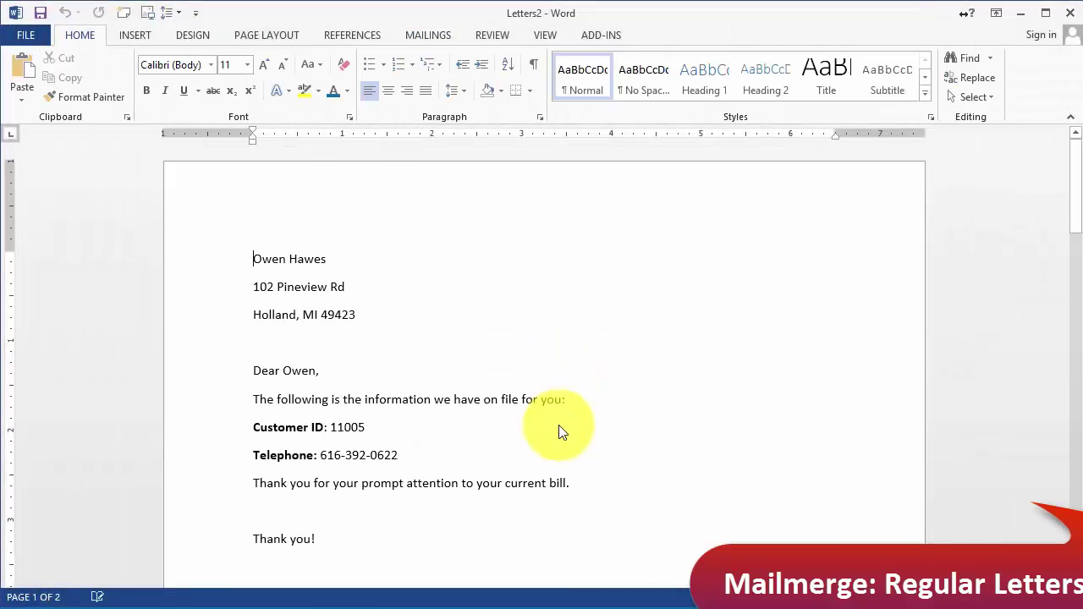
Look through the first pages of the merged letters, checking the address block on each letter.
{"action": "scroll", "coordinate": [381, 373], "scroll_direction": "down", "scroll_amount": 20}
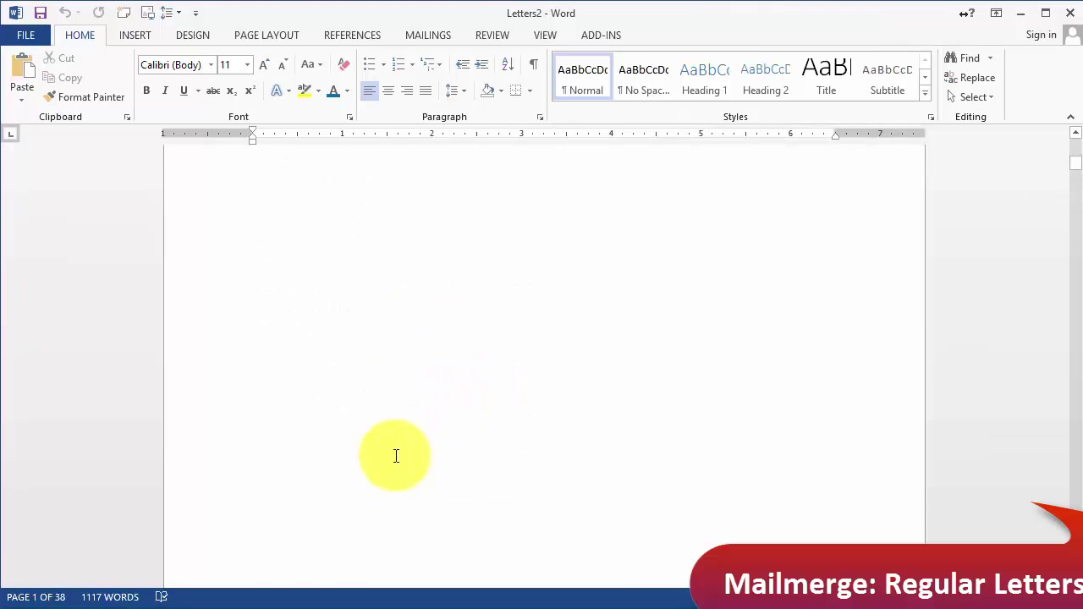
{"action": "scroll", "coordinate": [395, 456], "scroll_direction": "down", "scroll_amount": 15}
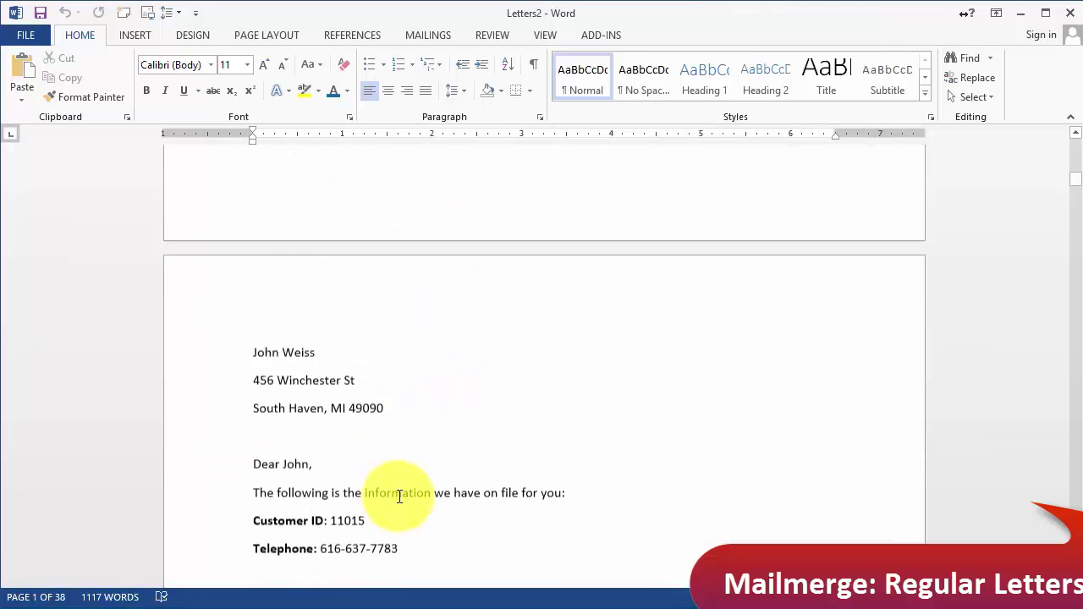
{"action": "left_click_drag", "start_coordinate": [380, 372], "coordinate": [274, 343]}
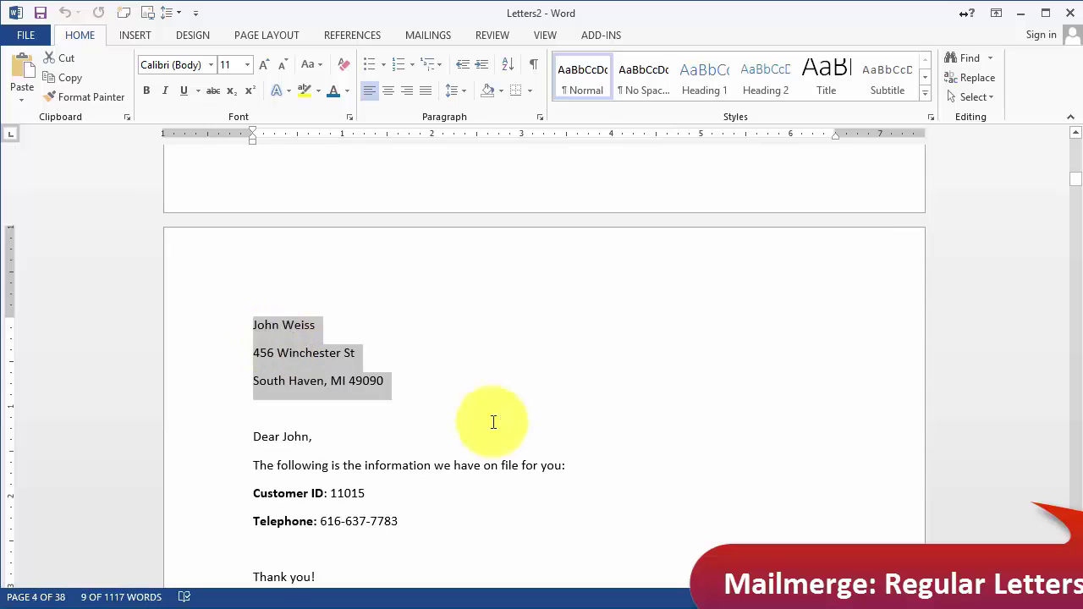
{"action": "scroll", "coordinate": [493, 423], "scroll_direction": "down", "scroll_amount": 15}
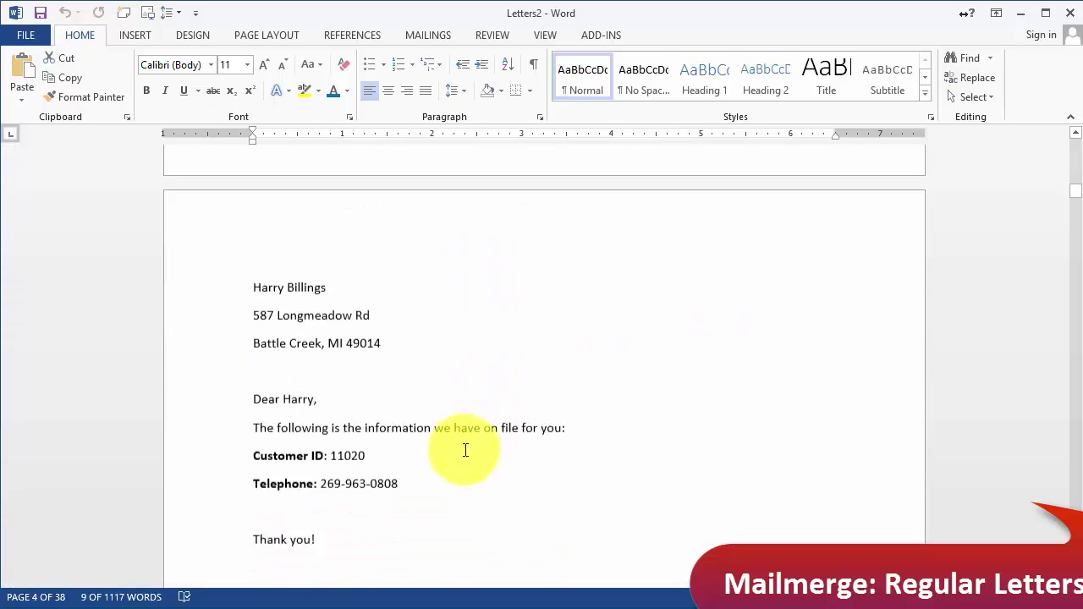
{"action": "scroll", "coordinate": [465, 451], "scroll_direction": "down", "scroll_amount": 1}
{"action": "left_click", "coordinate": [410, 302]}
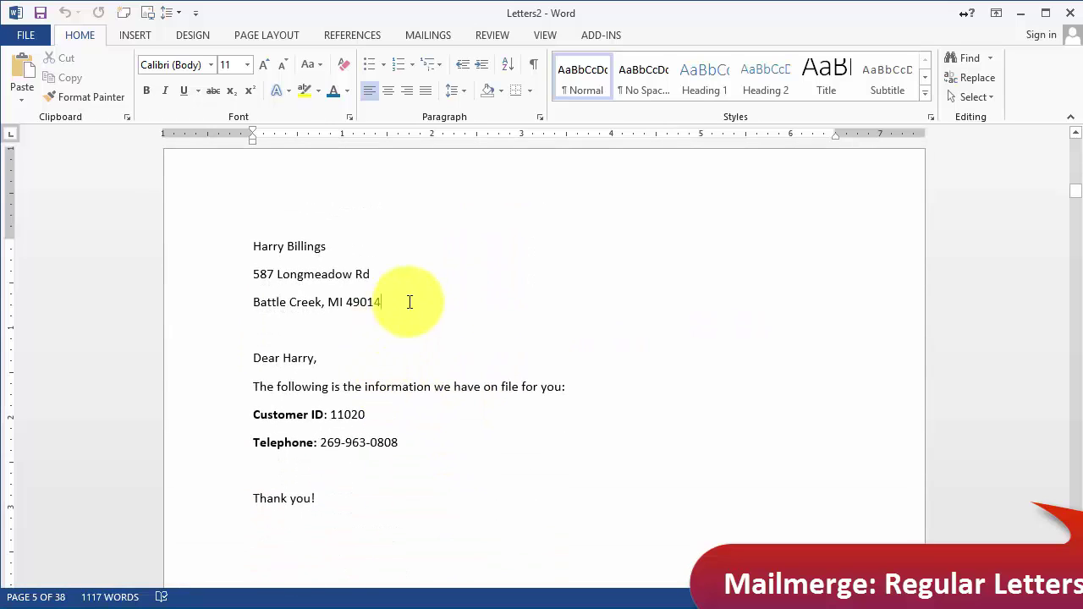
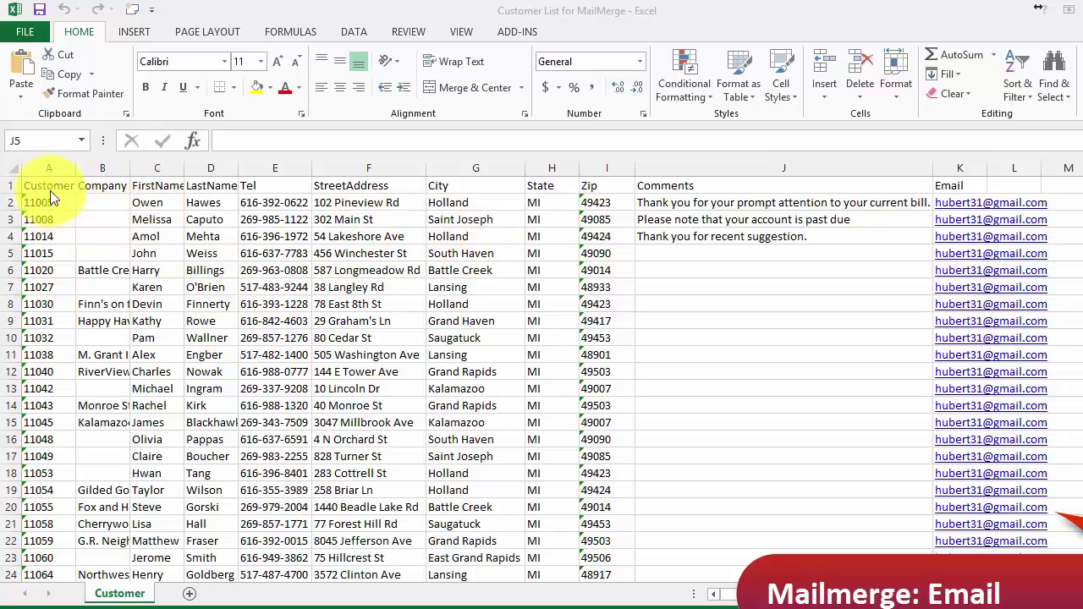
Switch to the customer list workbook in Excel and make the header row 1 bold.
{"action": "left_click", "coordinate": [12, 185]}
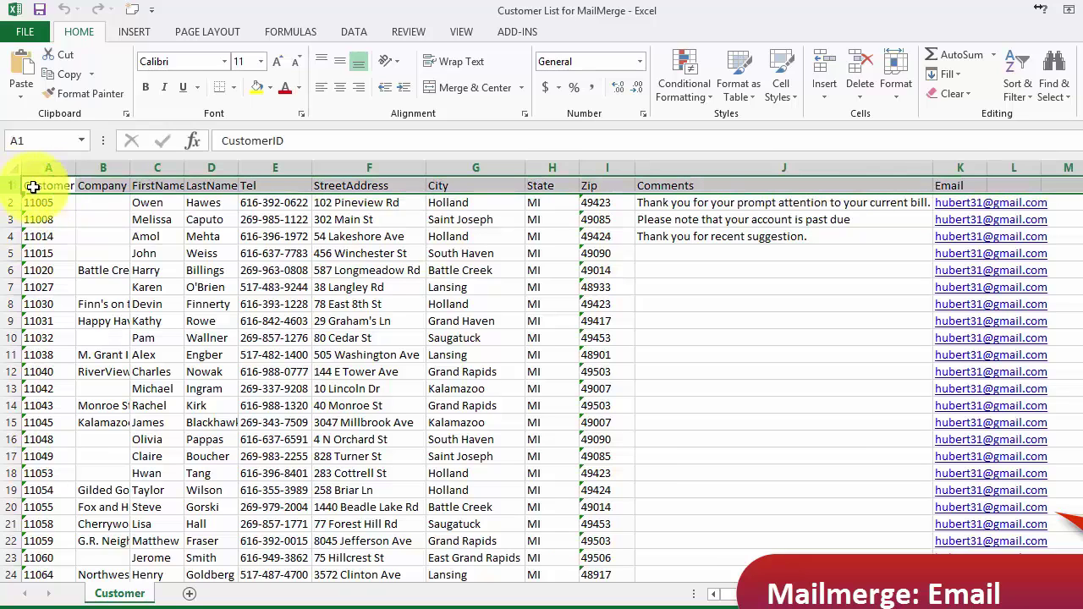
{"action": "left_click", "coordinate": [147, 89]}
{"action": "left_click", "coordinate": [161, 215]}
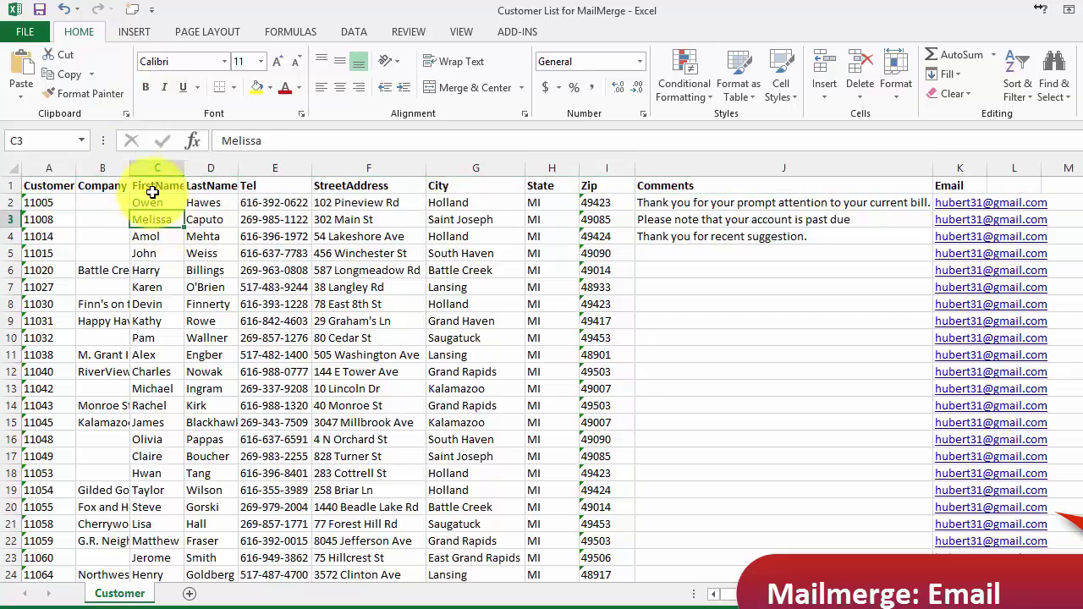
Review the customer list's name, phone and company headers, and examine the Comments and Email columns down to the list's end.
{"action": "left_click", "coordinate": [169, 185]}
{"action": "left_click", "coordinate": [204, 184]}
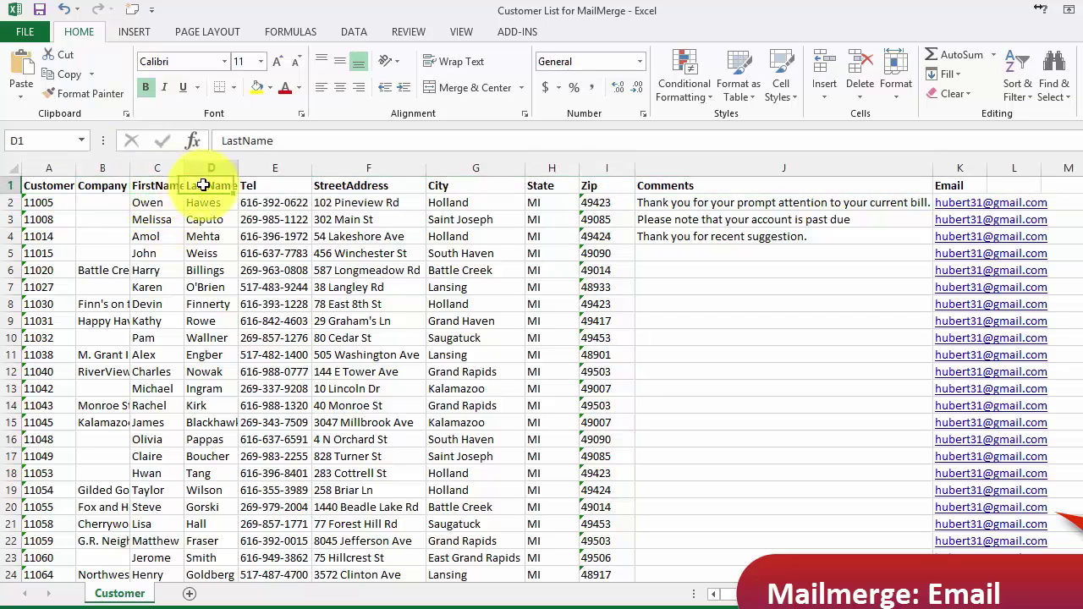
{"action": "left_click", "coordinate": [216, 231]}
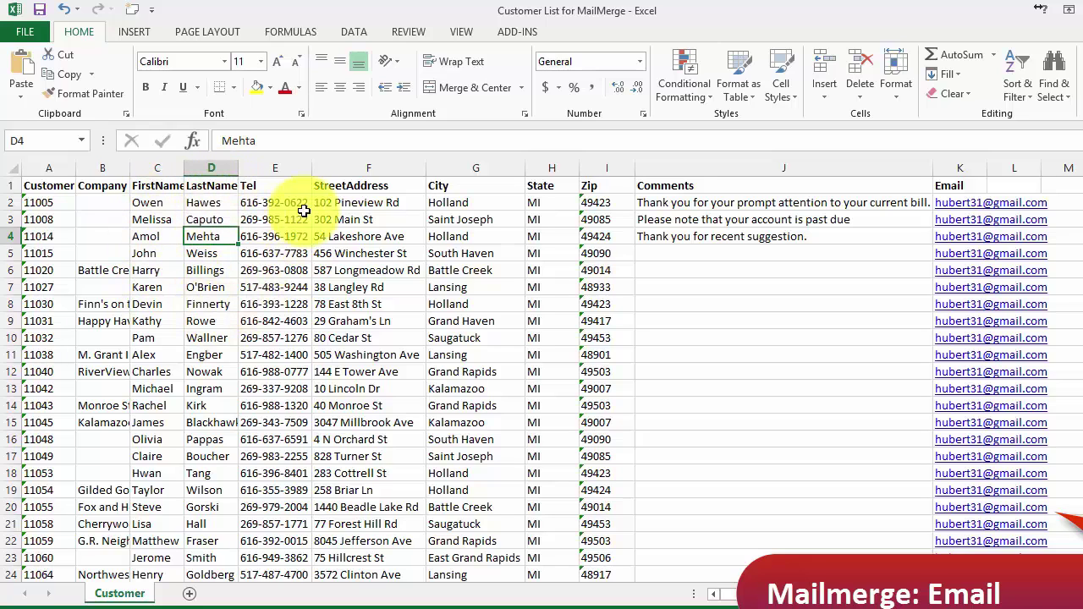
{"action": "left_click", "coordinate": [264, 185]}
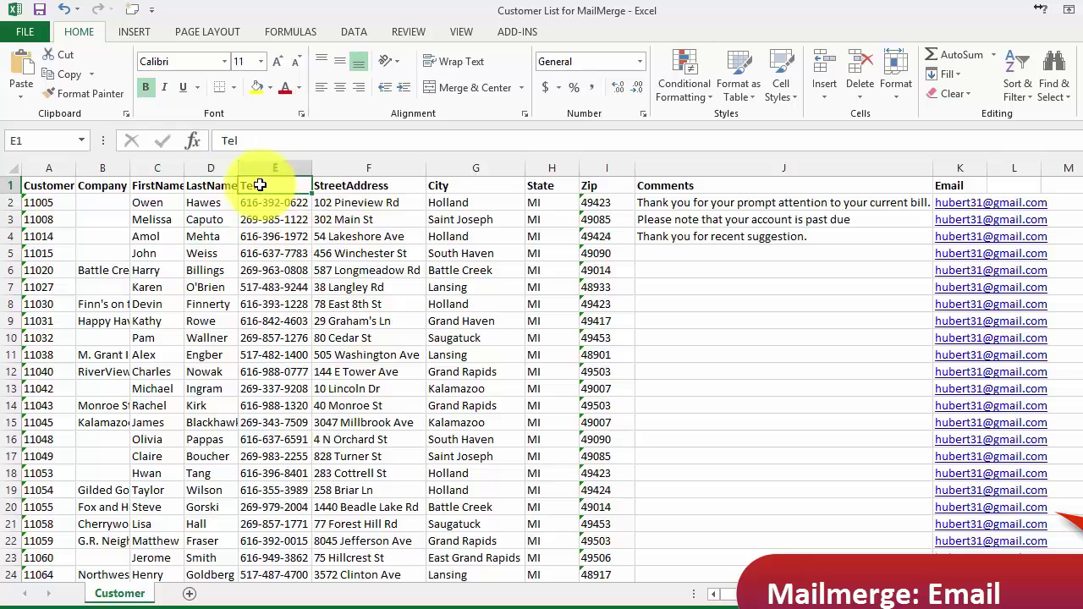
{"action": "left_click", "coordinate": [206, 185]}
{"action": "left_click", "coordinate": [150, 186]}
{"action": "left_click", "coordinate": [94, 187]}
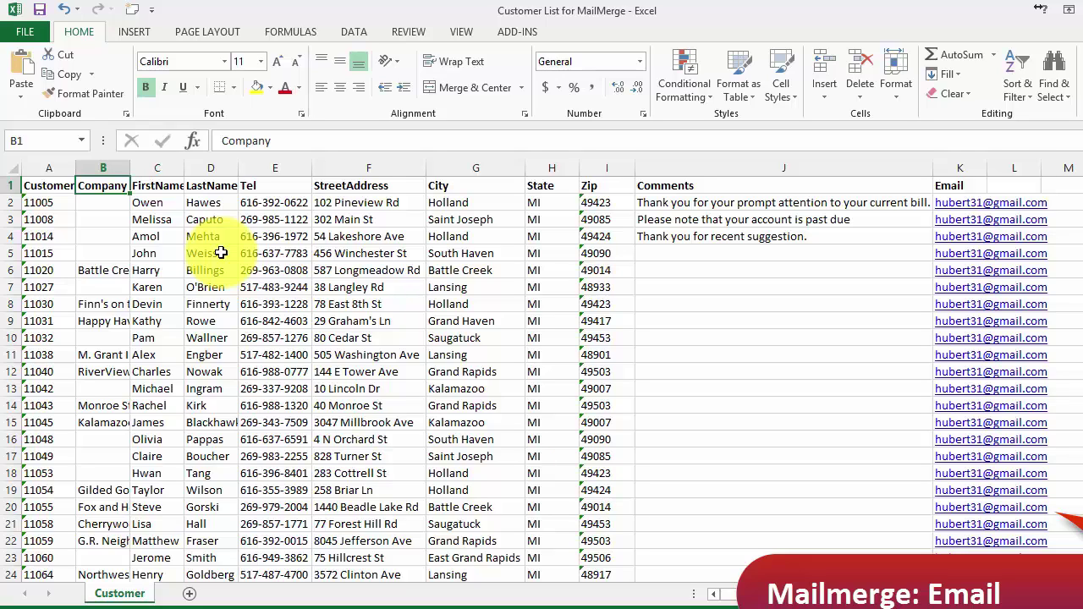
{"action": "left_click", "coordinate": [817, 271]}
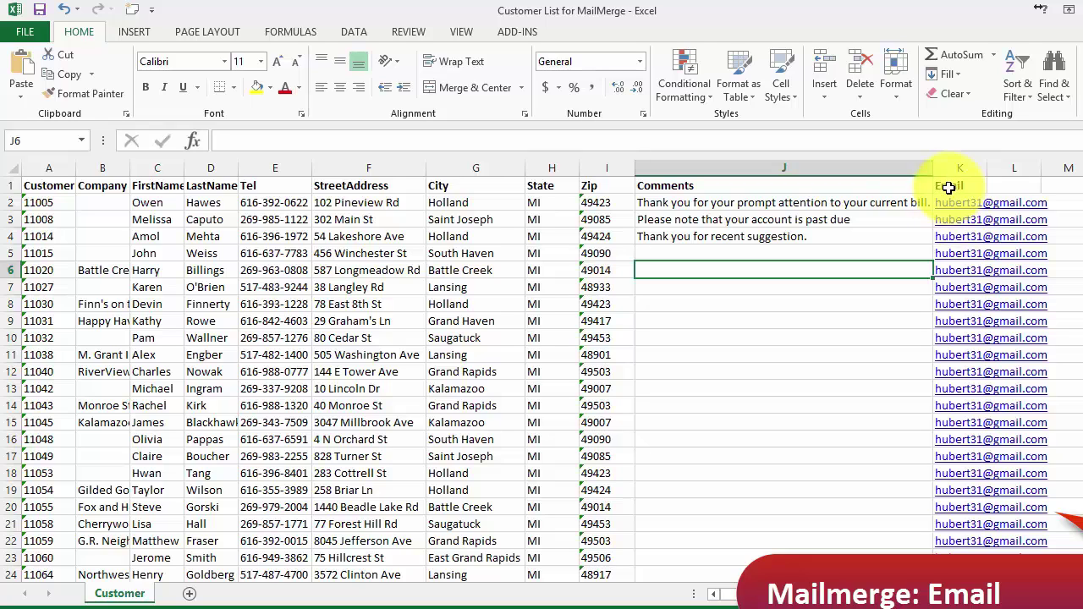
{"action": "scroll", "coordinate": [885, 443], "scroll_direction": "down", "scroll_amount": 4}
{"action": "scroll", "coordinate": [885, 442], "scroll_direction": "down", "scroll_amount": 4}
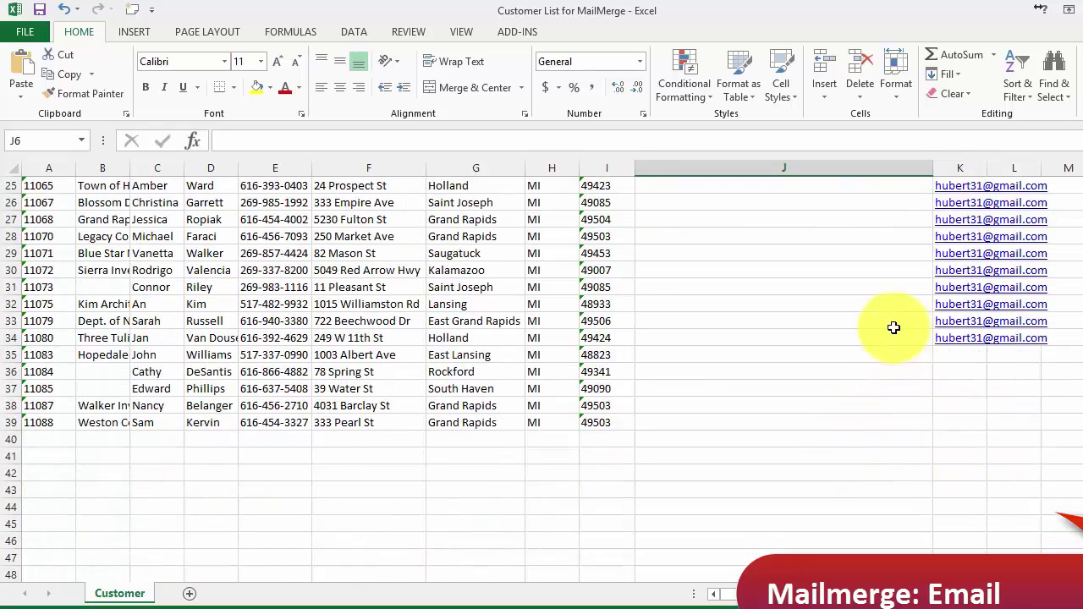
{"action": "scroll", "coordinate": [1012, 337], "scroll_direction": "up", "scroll_amount": 8}
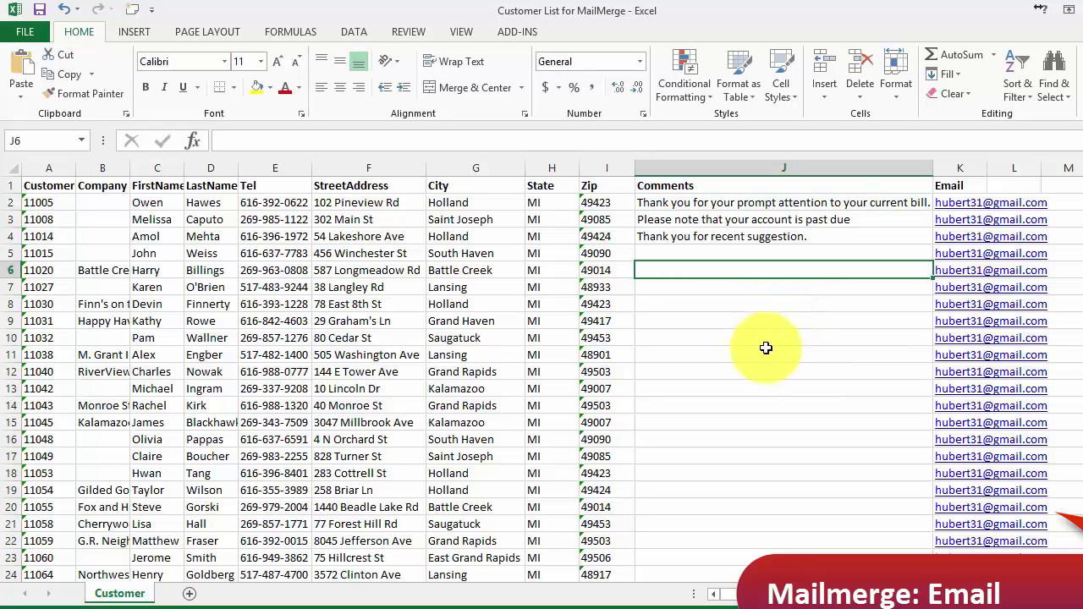
{"action": "left_click", "coordinate": [713, 358]}
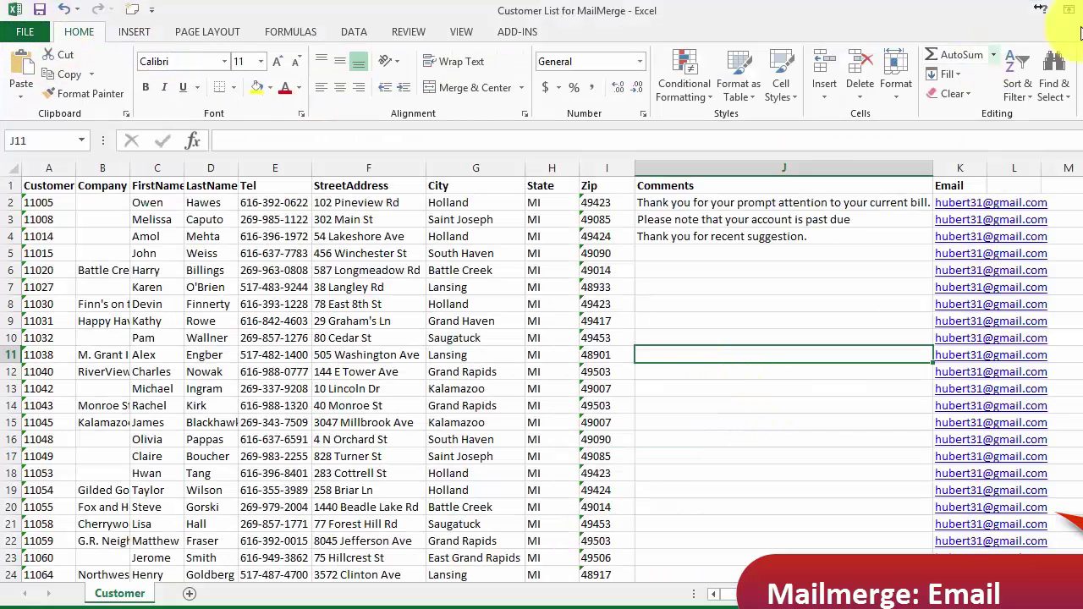
Close the customer list workbook with its changes saved, and create a new blank document in Word.
{"action": "left_click", "coordinate": [1076, 10]}
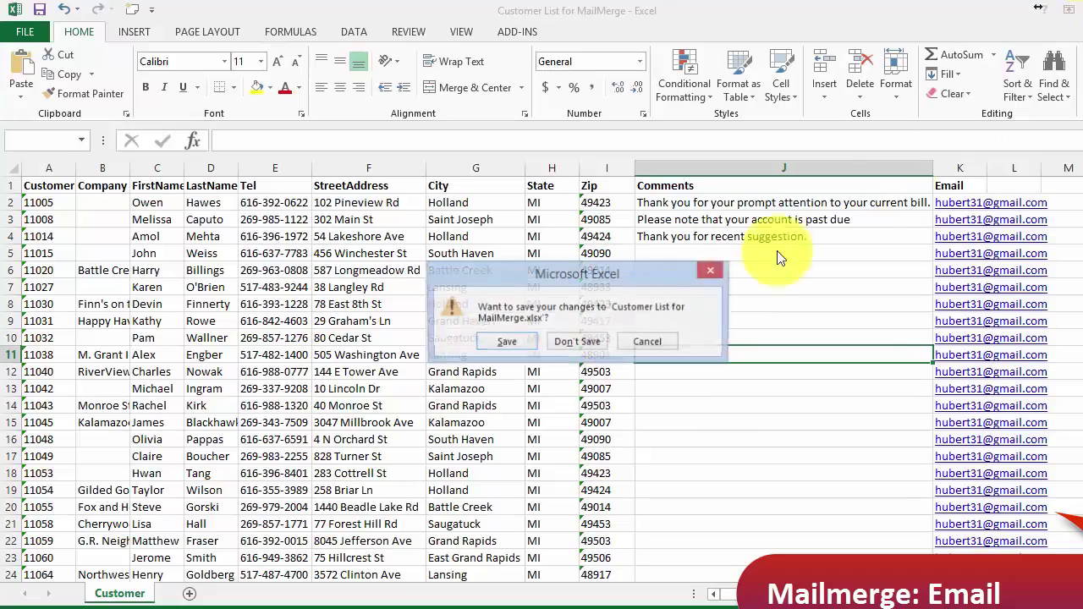
{"action": "left_click", "coordinate": [507, 343]}
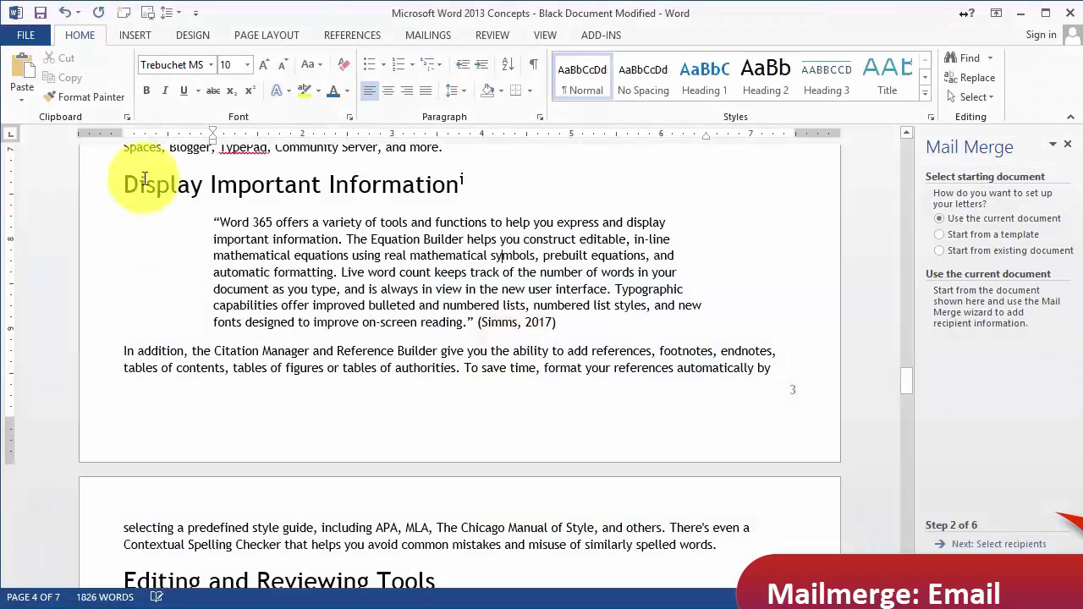
{"action": "left_click", "coordinate": [28, 34]}
{"action": "left_click", "coordinate": [30, 109]}
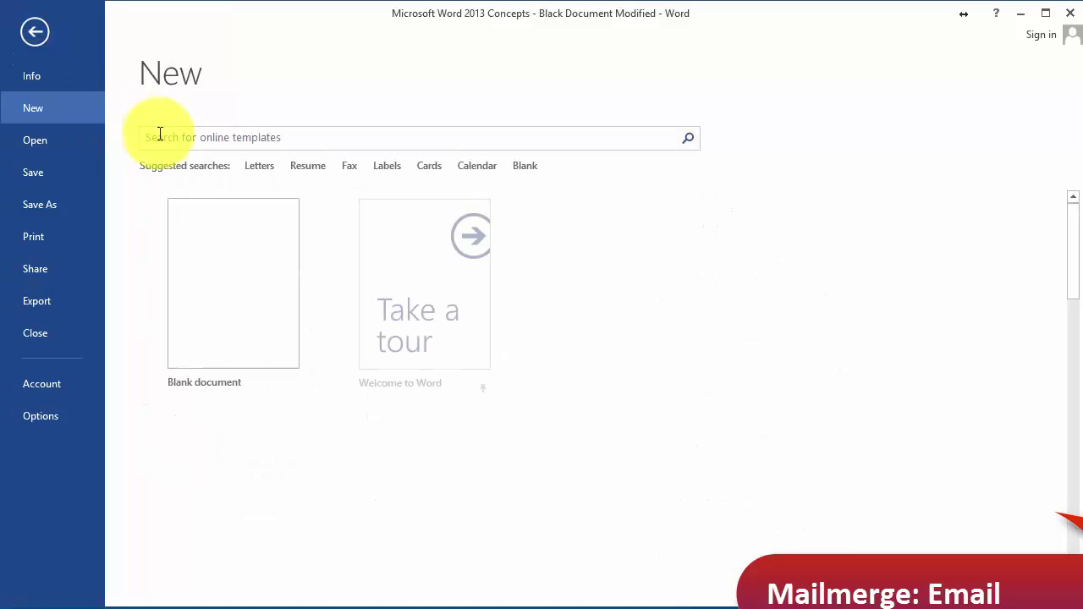
{"action": "left_click", "coordinate": [211, 260]}
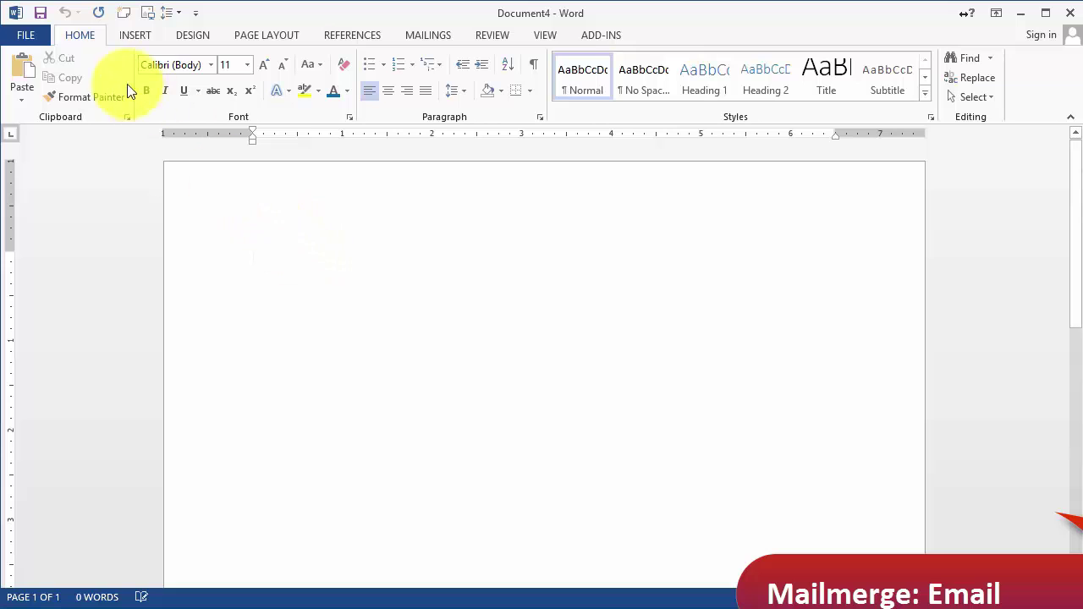
Start the step-by-step mail merge wizard for e-mail messages, using the current document as the starting document.
{"action": "left_click", "coordinate": [418, 40]}
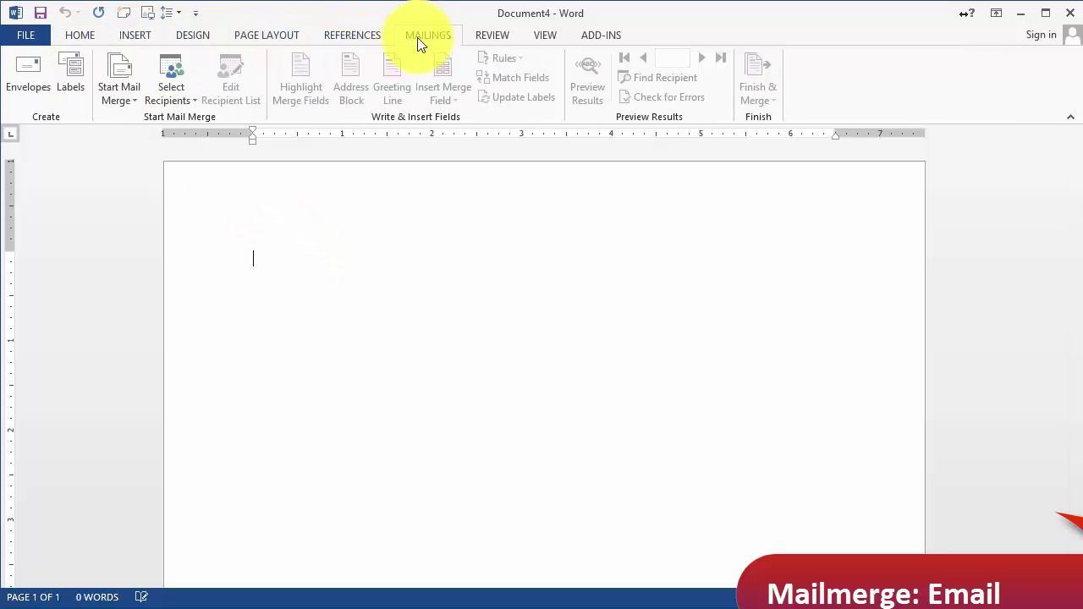
{"action": "left_click", "coordinate": [127, 102]}
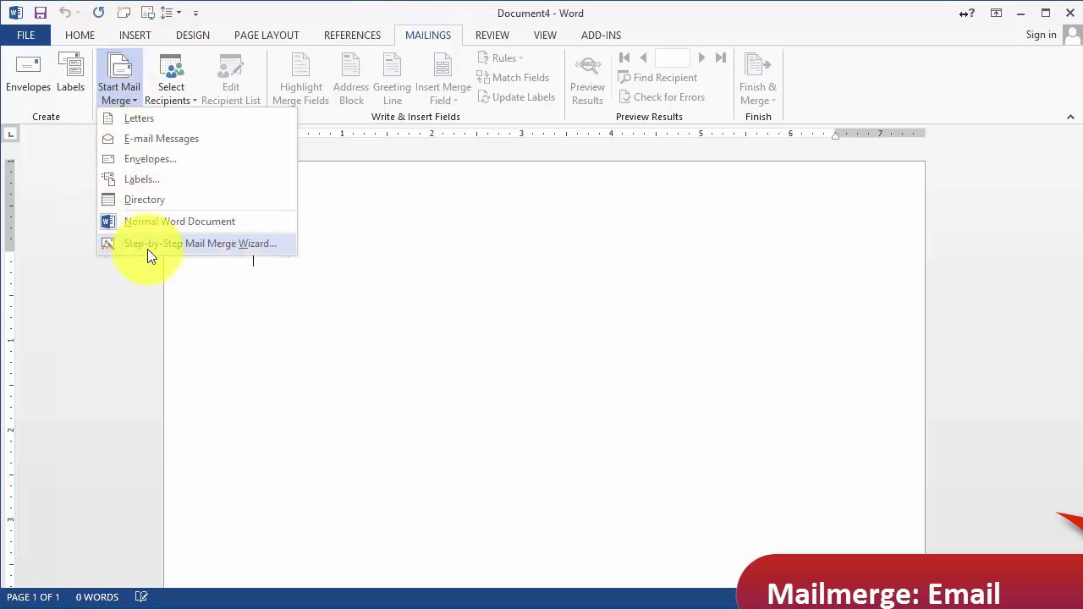
{"action": "left_click", "coordinate": [148, 245]}
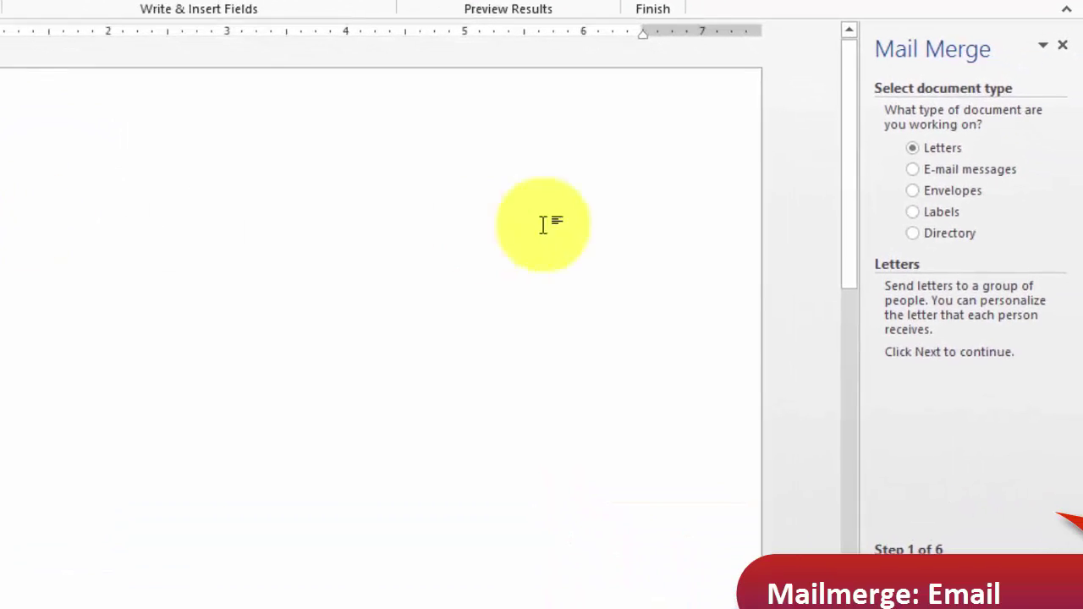
{"action": "left_click", "coordinate": [921, 175]}
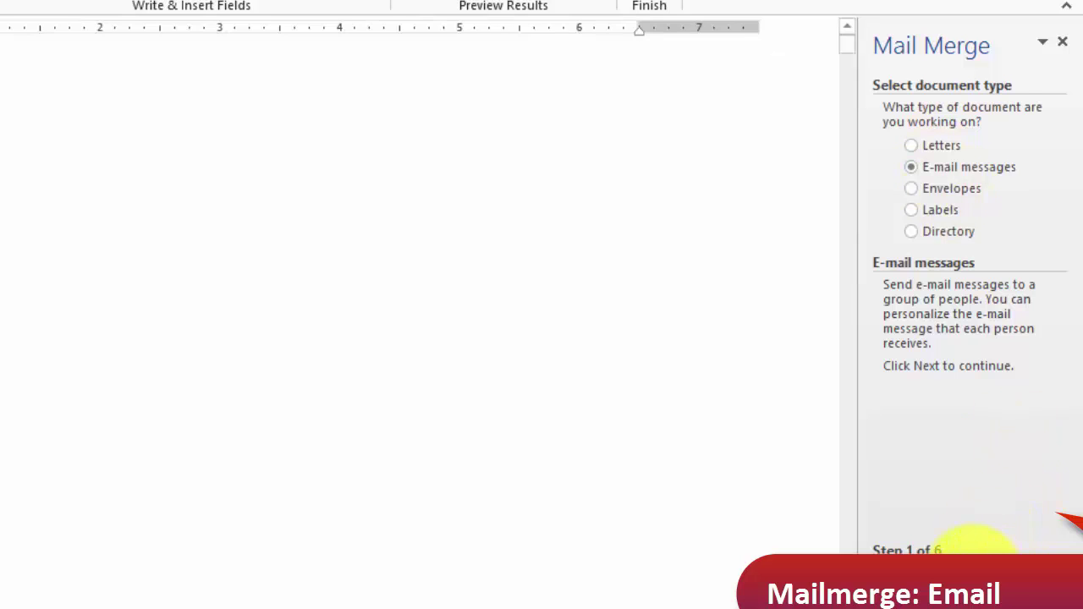
{"action": "left_click", "coordinate": [962, 556]}
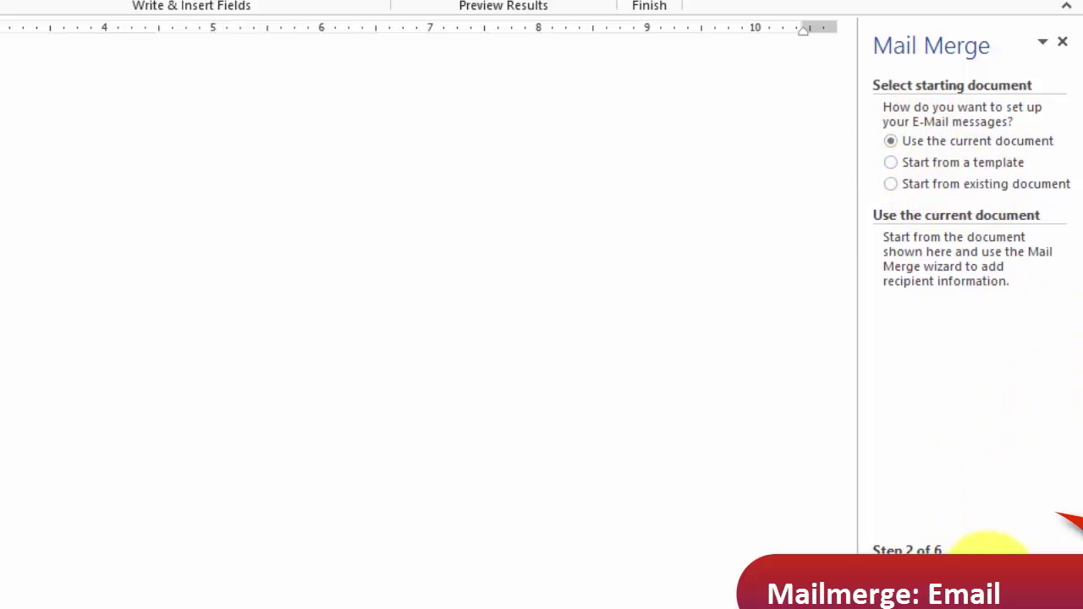
{"action": "left_click", "coordinate": [986, 554]}
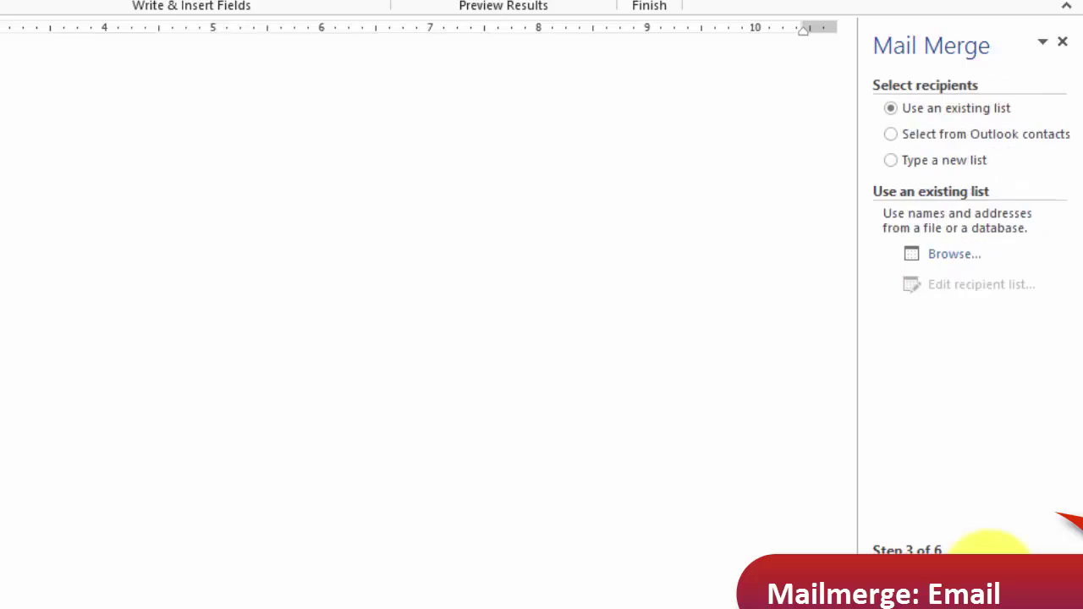
Use the Customer table of Customer List for MailMerge from the Week 3 folder in BUS111-SP15's Original Resources as recipients, keeping the first row as headers.
{"action": "left_click", "coordinate": [948, 258]}
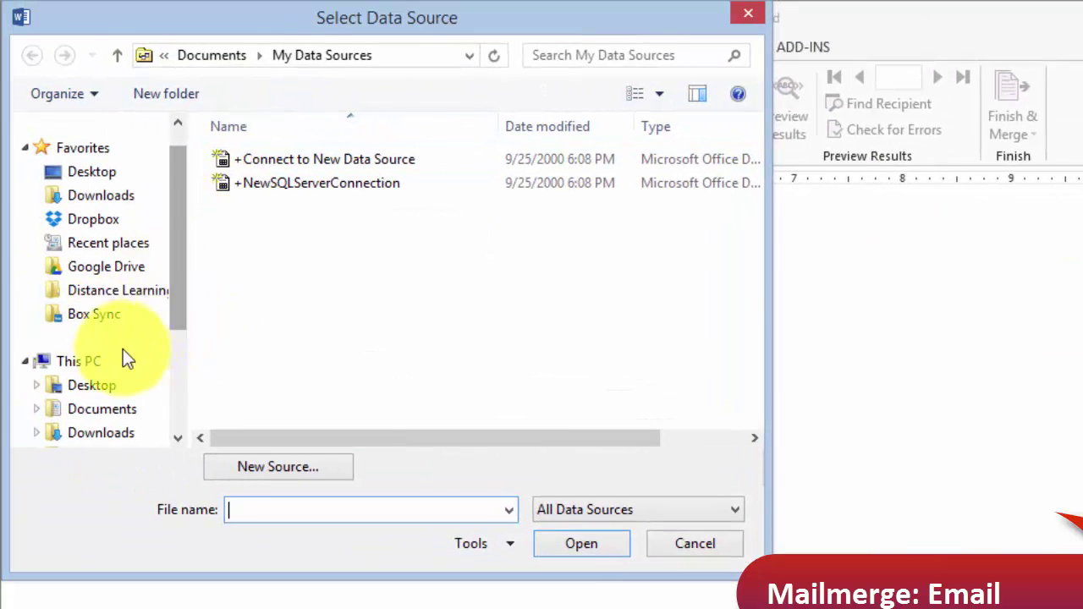
{"action": "left_click", "coordinate": [108, 269]}
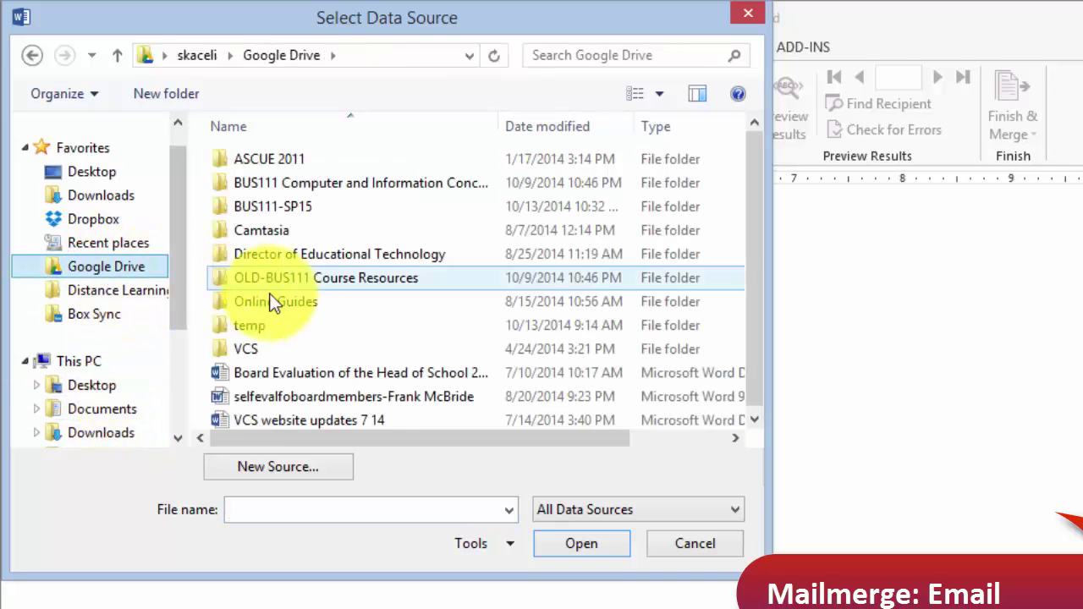
{"action": "double_click", "coordinate": [278, 207]}
{"action": "double_click", "coordinate": [301, 164]}
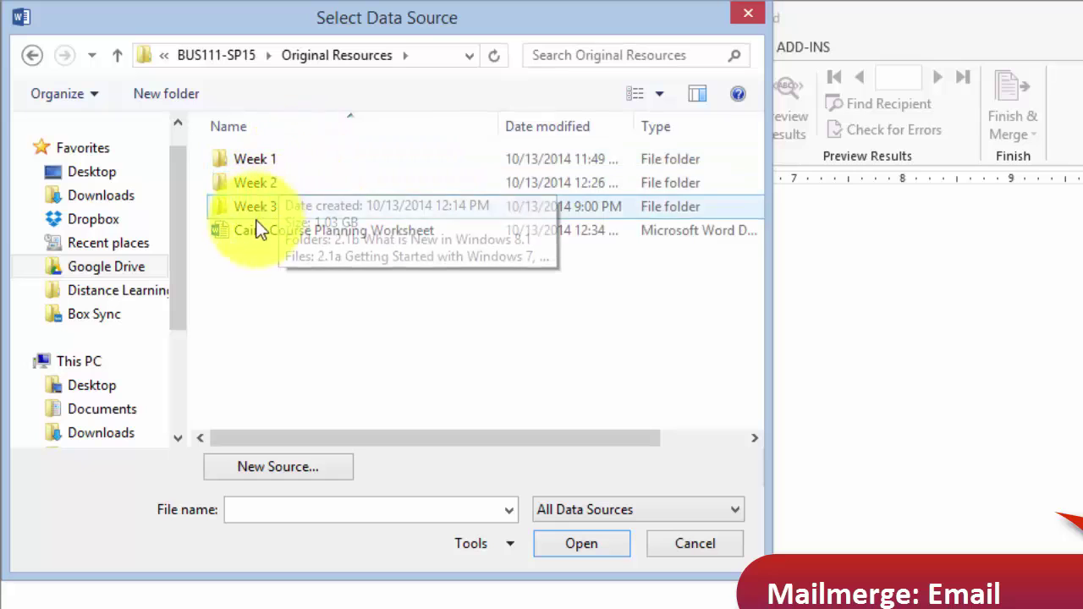
{"action": "double_click", "coordinate": [258, 208]}
{"action": "double_click", "coordinate": [265, 161]}
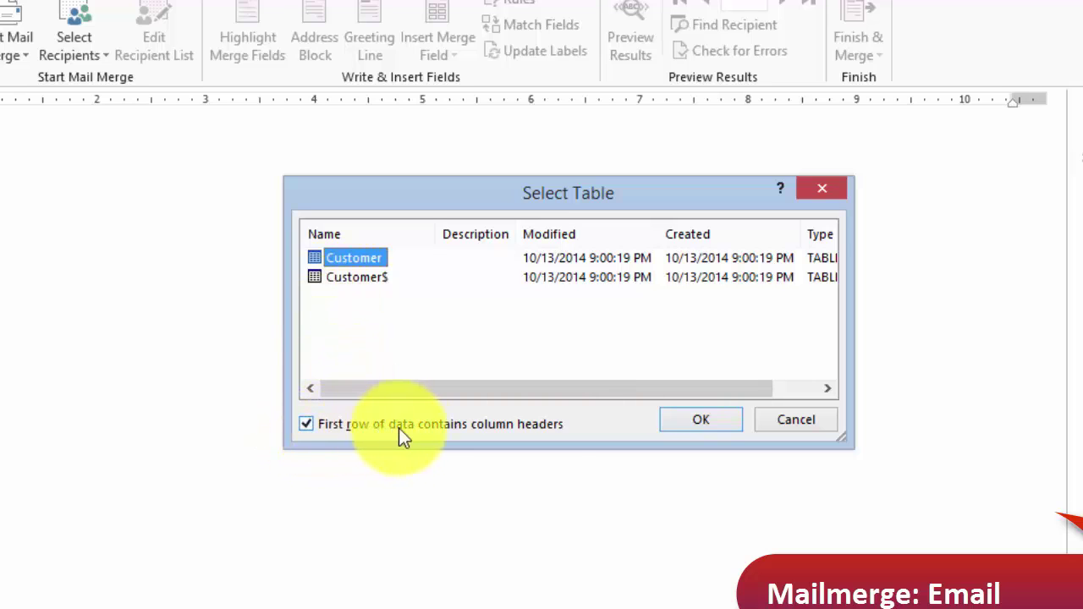
{"action": "left_click", "coordinate": [694, 422]}
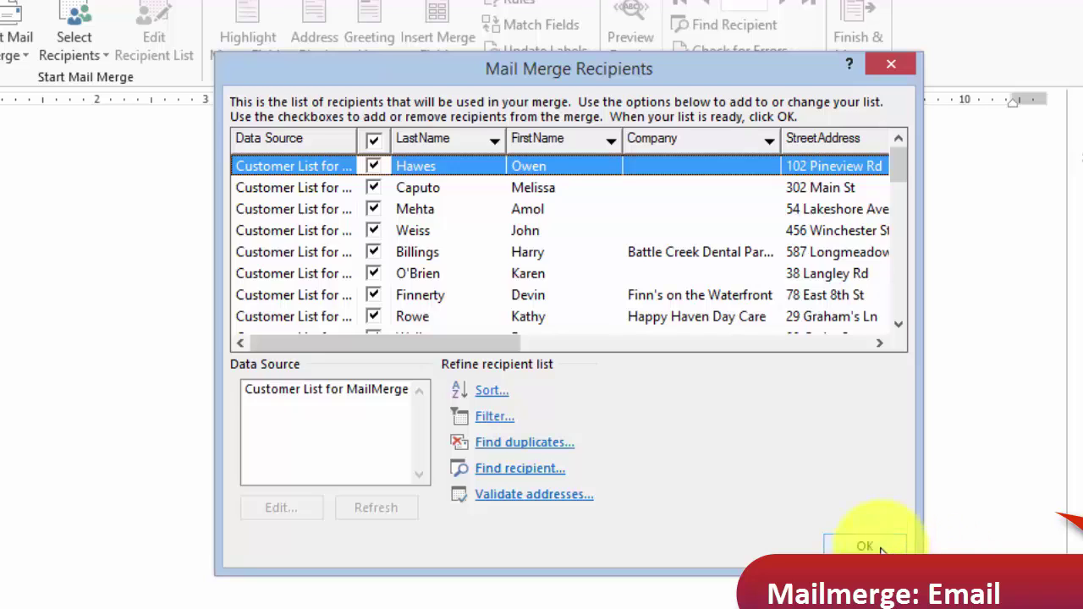
{"action": "left_click", "coordinate": [879, 548]}
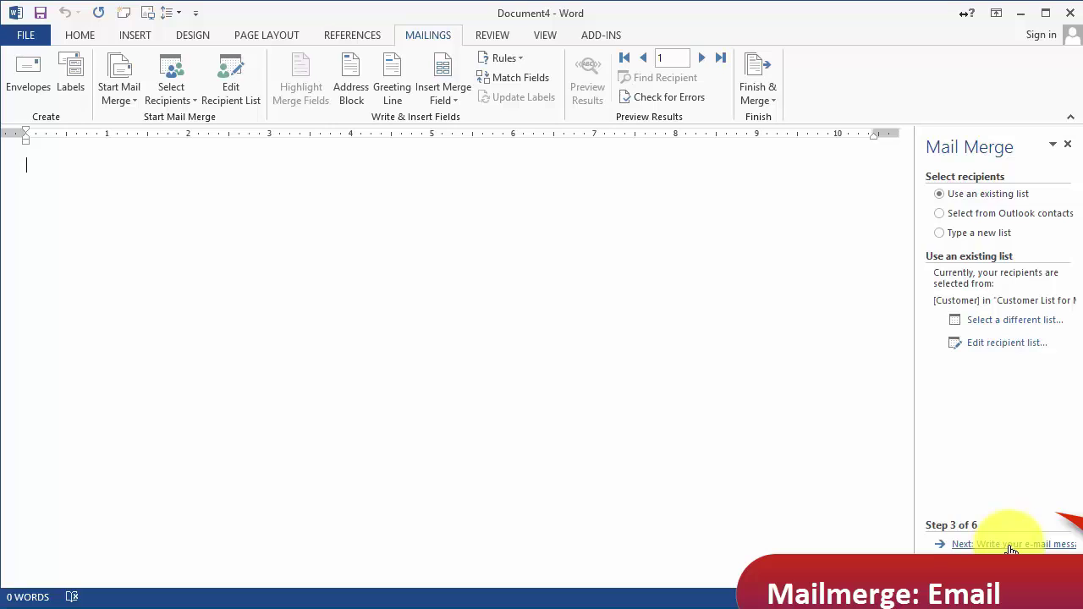
Proceed to writing the e-mail message and enter the greeting "Dear «FirstName»," with the FirstName merge field.
{"action": "left_click", "coordinate": [1011, 546]}
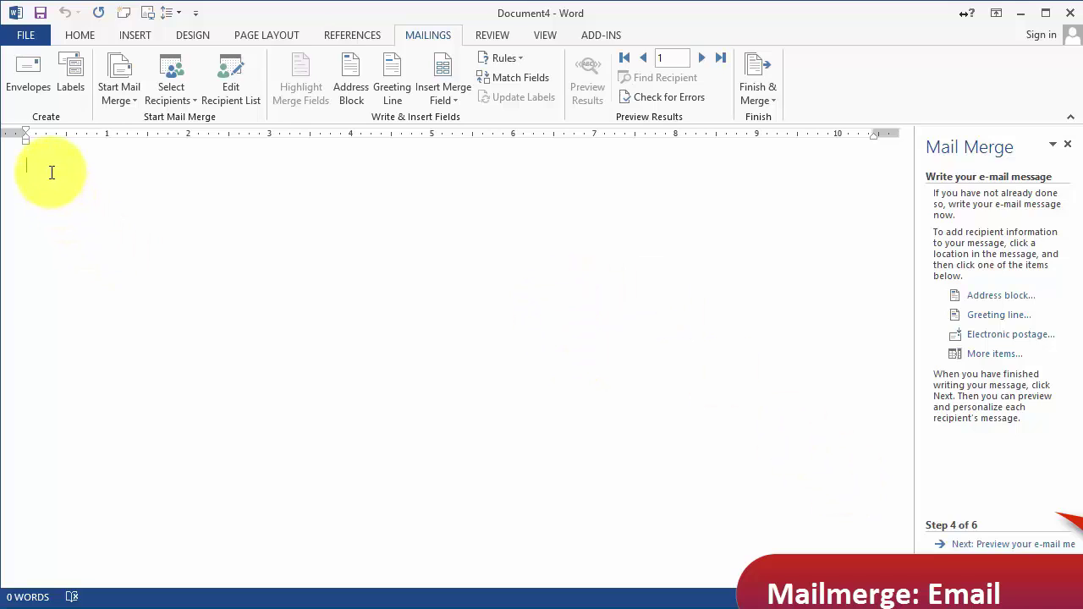
{"action": "type", "text": "Dear"}
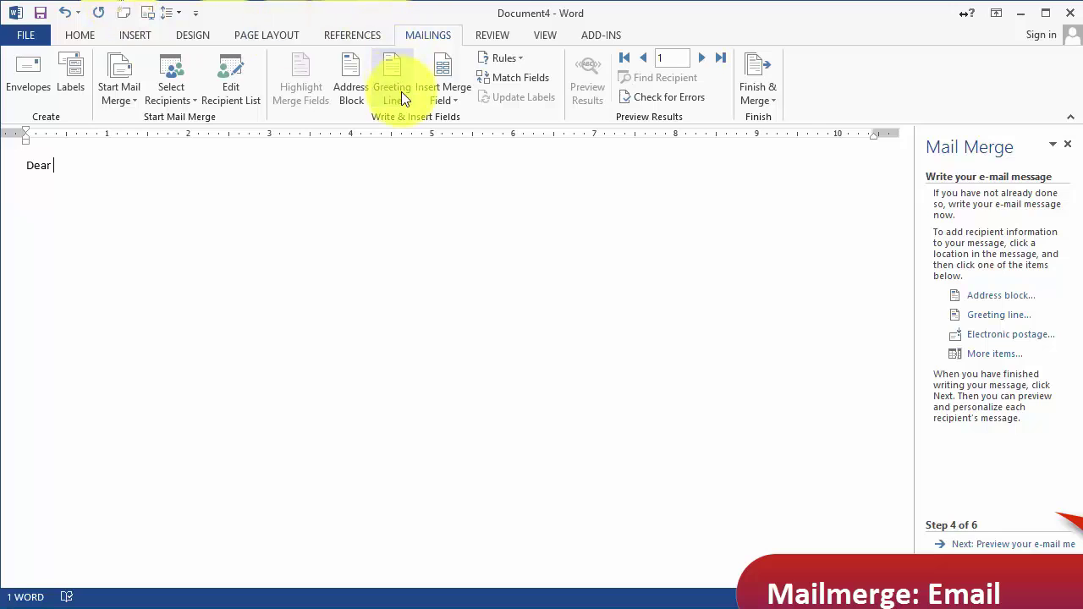
{"action": "left_click", "coordinate": [452, 104]}
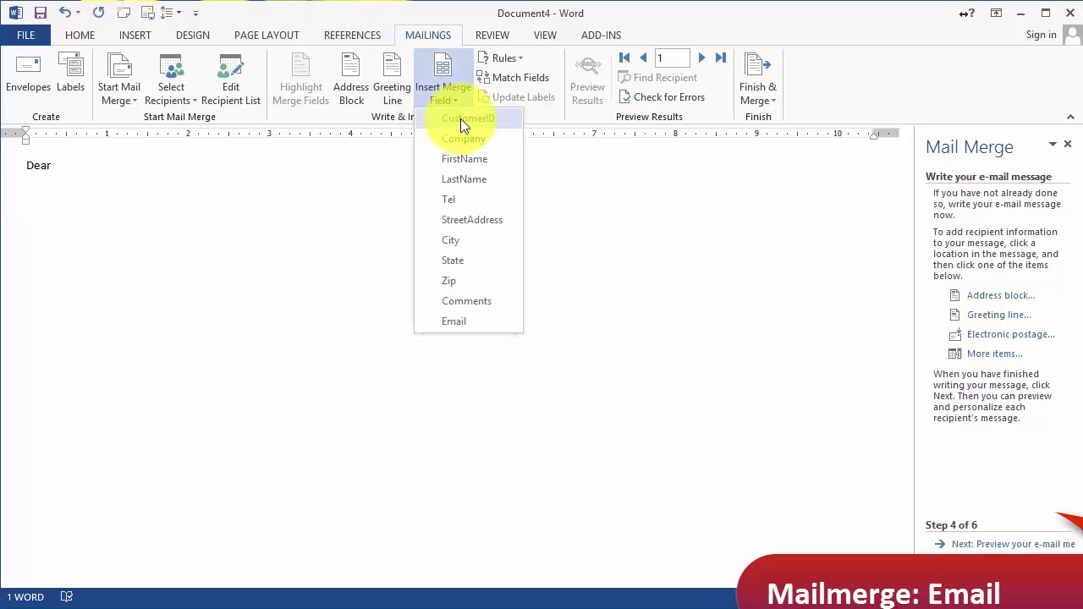
{"action": "left_click", "coordinate": [464, 160]}
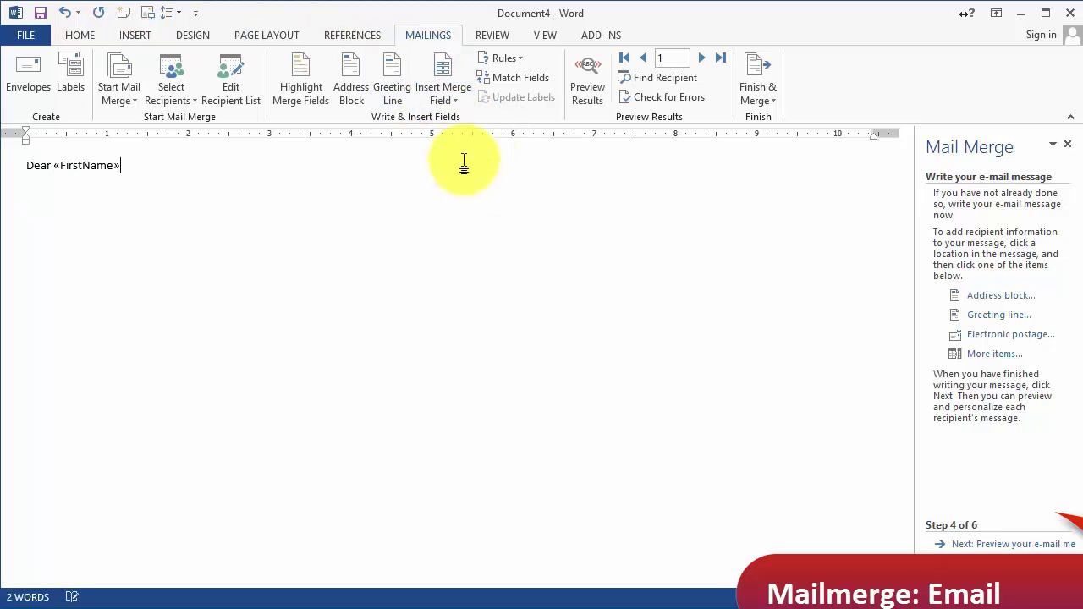
{"action": "type", "text": ","}
Below the greeting, write "Thank you for your recent purchase order number:" followed by the CustomerID merge field and a period.
{"action": "key", "text": "Return"}
{"action": "key", "text": "Return"}
{"action": "type", "text": "Thank you for your recent purchase"}
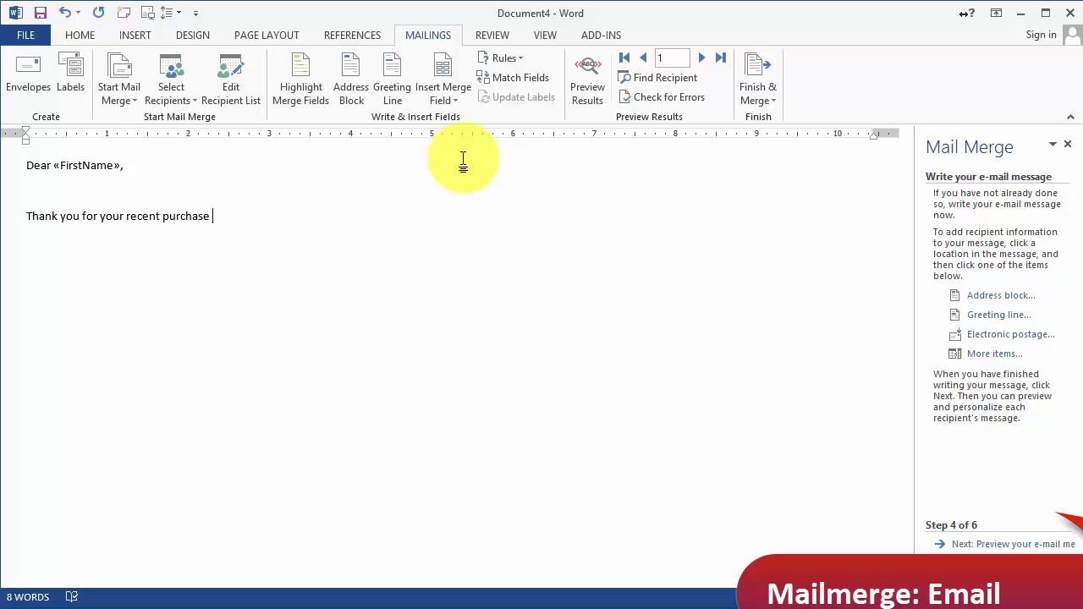
{"action": "type", "text": " order number:"}
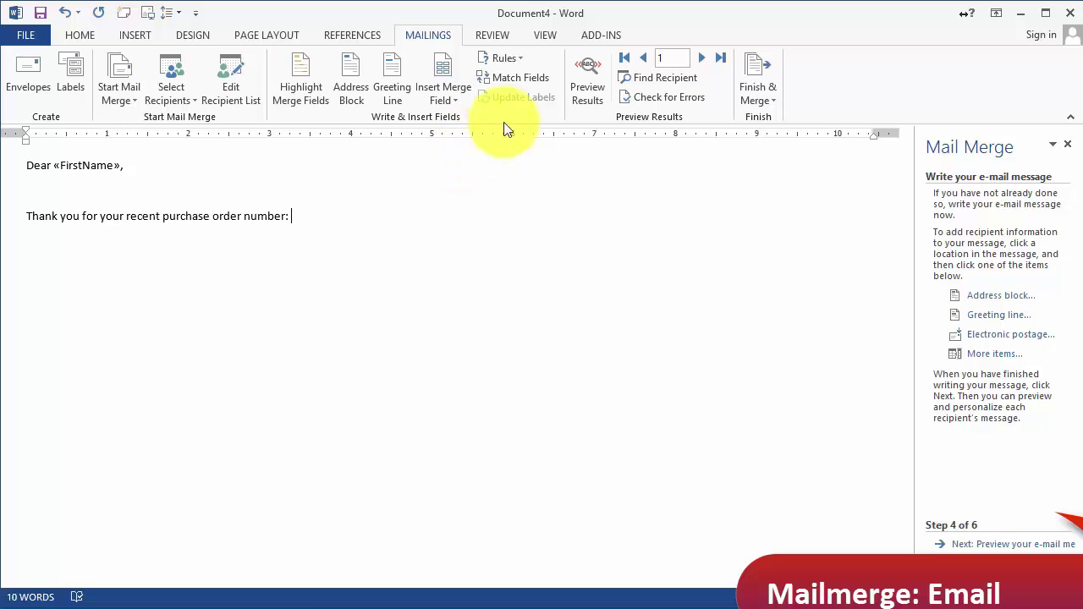
{"action": "left_click", "coordinate": [441, 89]}
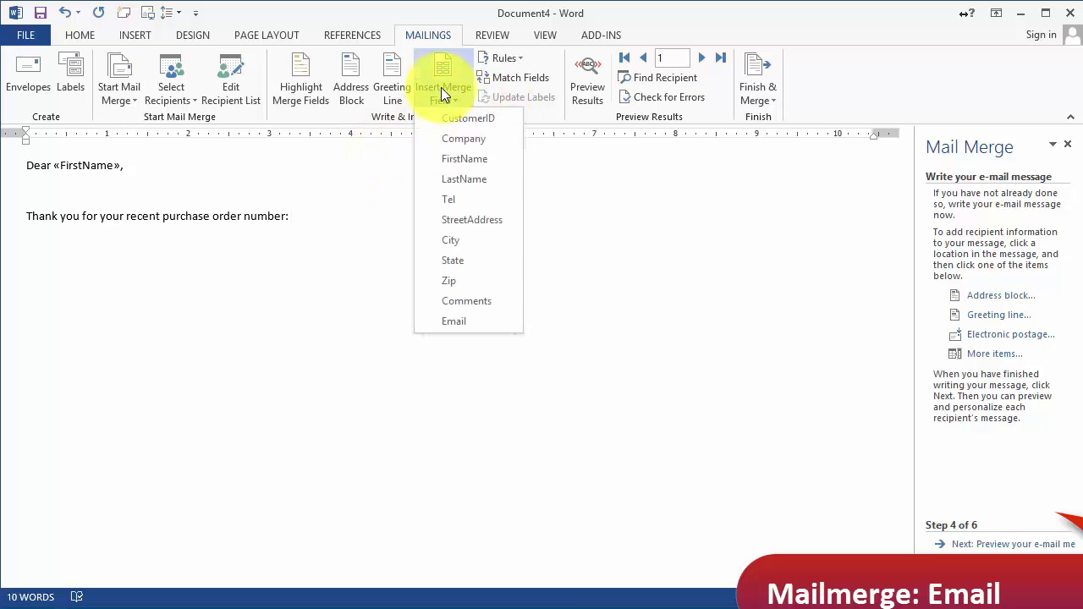
{"action": "left_click", "coordinate": [471, 120]}
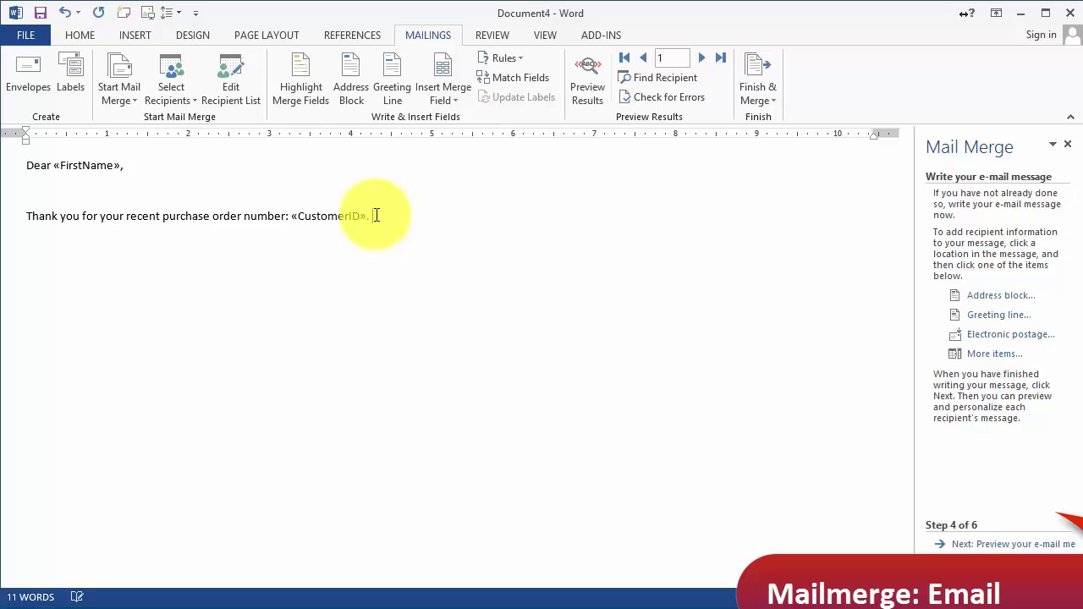
Append the Comments merge field to the thank-you line, and write a paragraph about the Wednesday promotion and online store coupon, ending with "Etc.".
{"action": "left_click", "coordinate": [439, 108]}
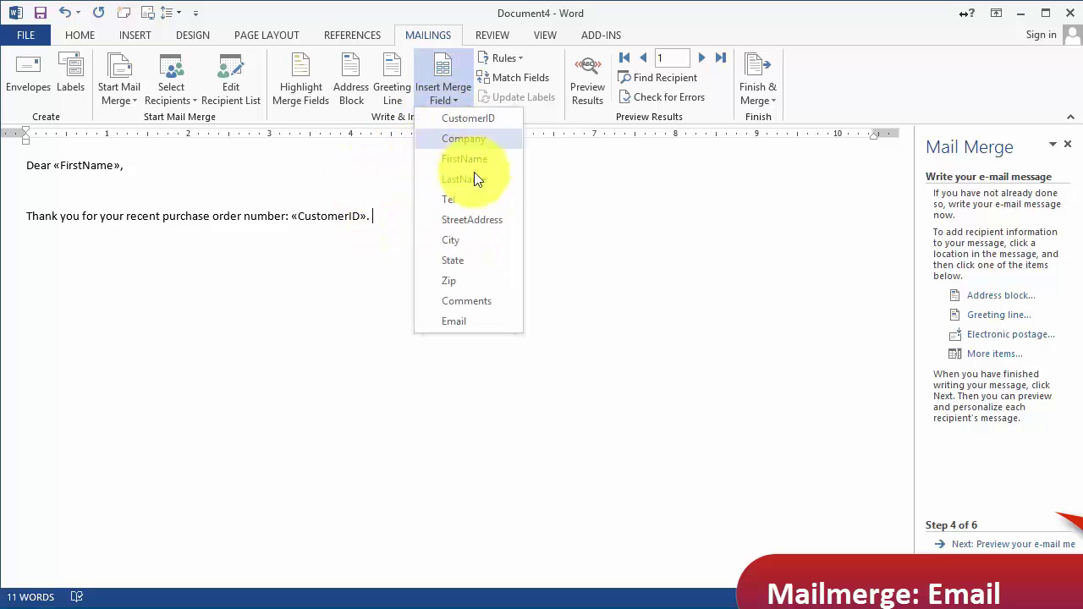
{"action": "left_click", "coordinate": [477, 301]}
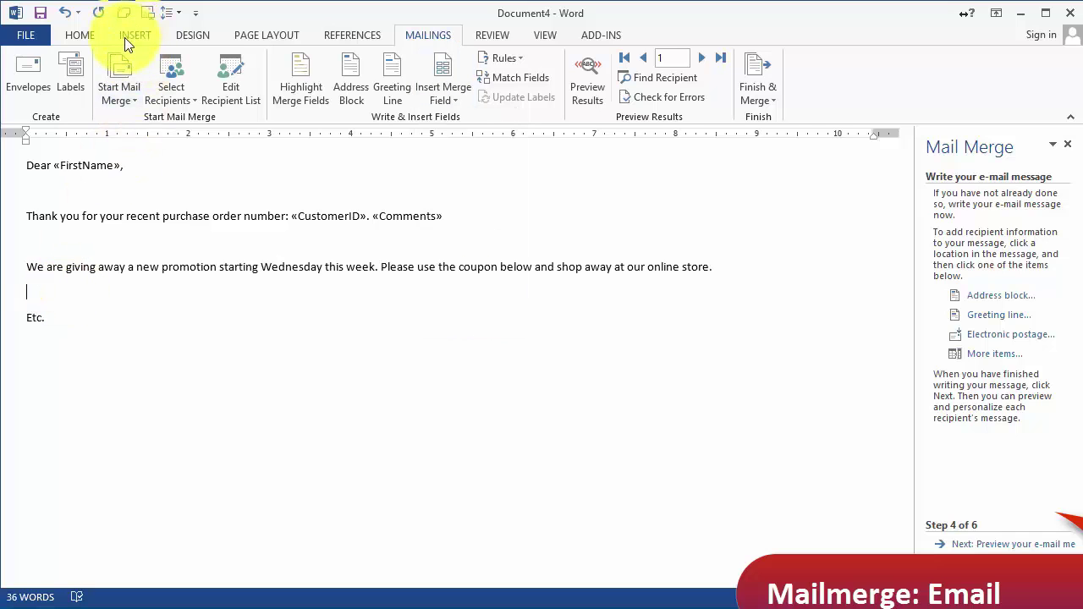
Search Bing for an online picture of a "coupon" and insert the red $20 off coupon image below the promotion paragraph.
{"action": "left_click", "coordinate": [126, 37]}
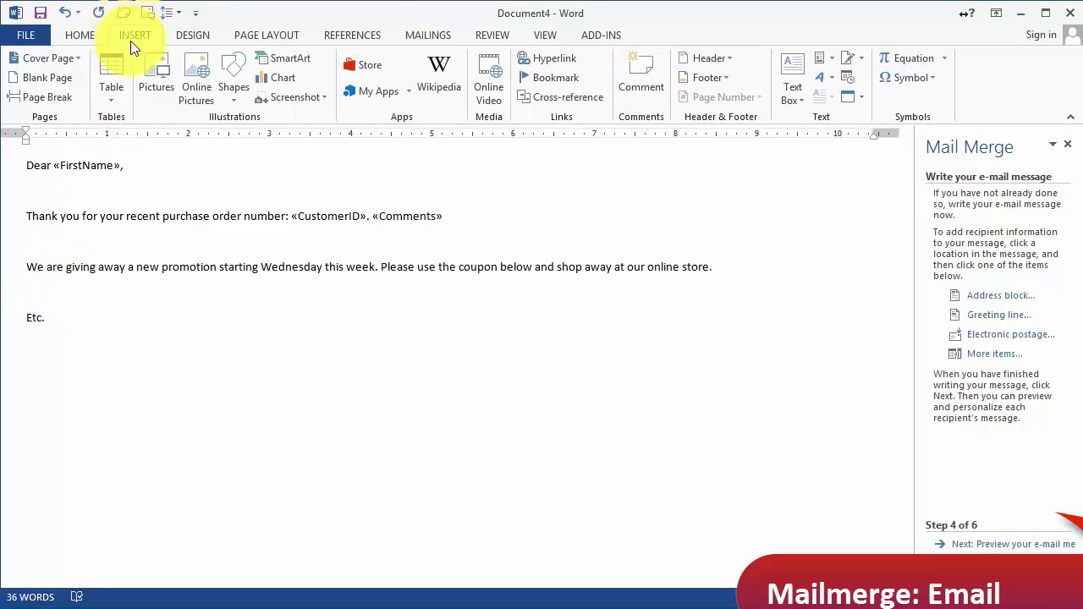
{"action": "left_click", "coordinate": [196, 86]}
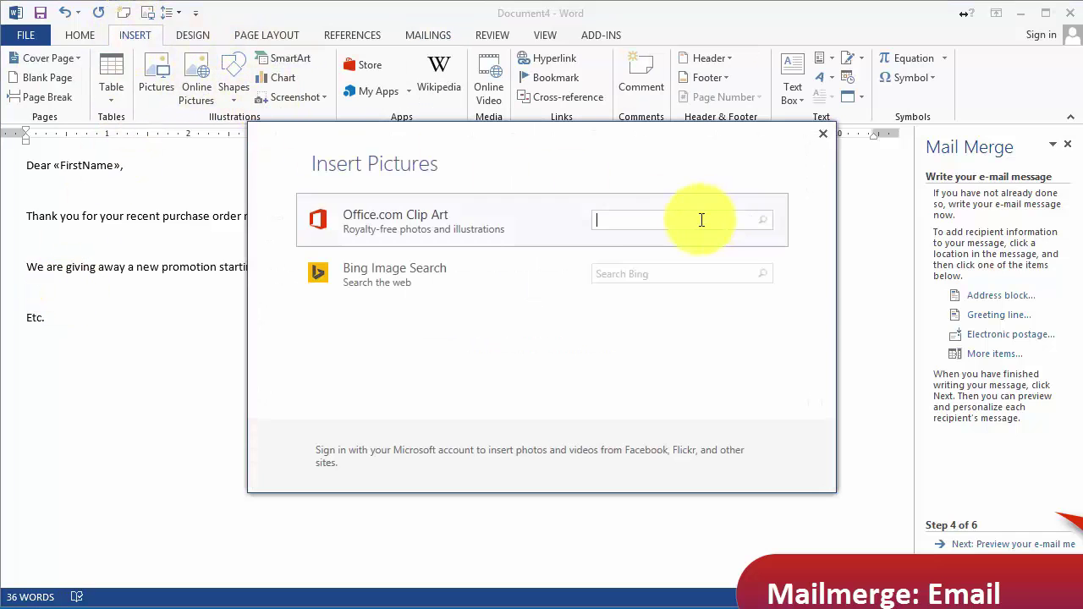
{"action": "left_click", "coordinate": [630, 269]}
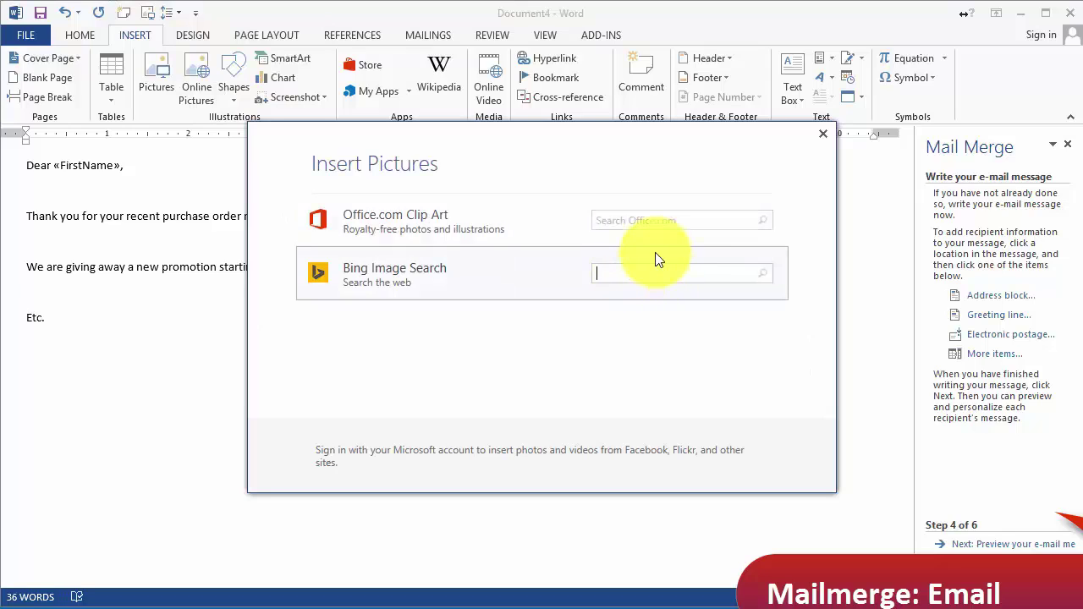
{"action": "type", "text": "coupon"}
{"action": "key", "text": "BackSpace"}
{"action": "key", "text": "Return"}
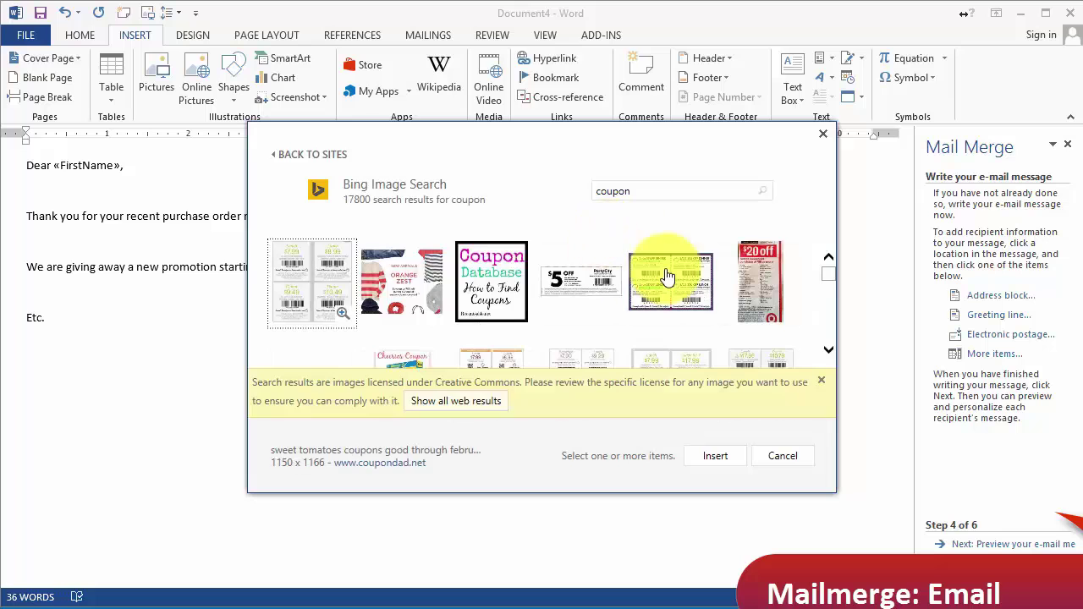
{"action": "left_click", "coordinate": [758, 282]}
{"action": "left_click", "coordinate": [718, 455]}
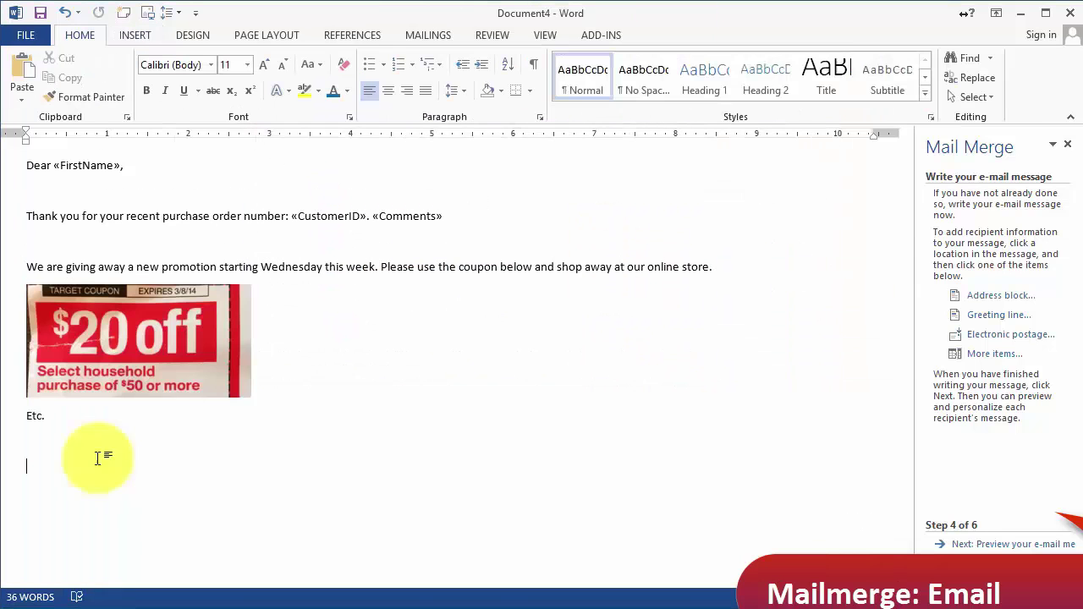
Add the closing "Thank you," below "Etc.", followed by a blank line and "Your name.....".
{"action": "left_click", "coordinate": [27, 414]}
{"action": "left_click", "coordinate": [18, 448]}
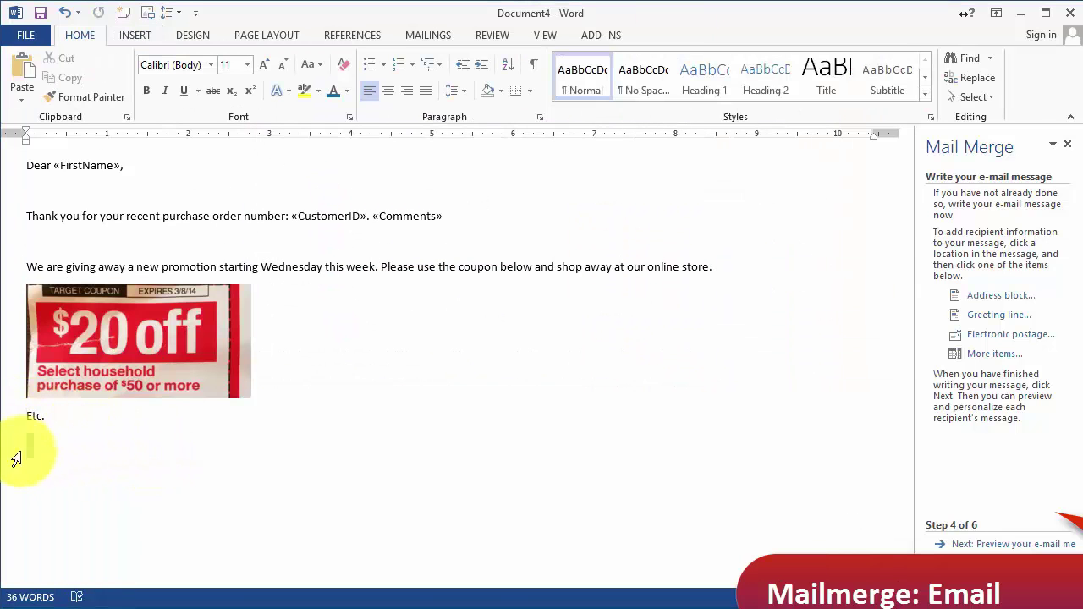
{"action": "type", "text": "Thank you,  Your name....."}
Remove the blank lines above the promotion paragraph and above the thank-you line.
{"action": "left_click", "coordinate": [90, 242]}
{"action": "key", "text": "BackSpace"}
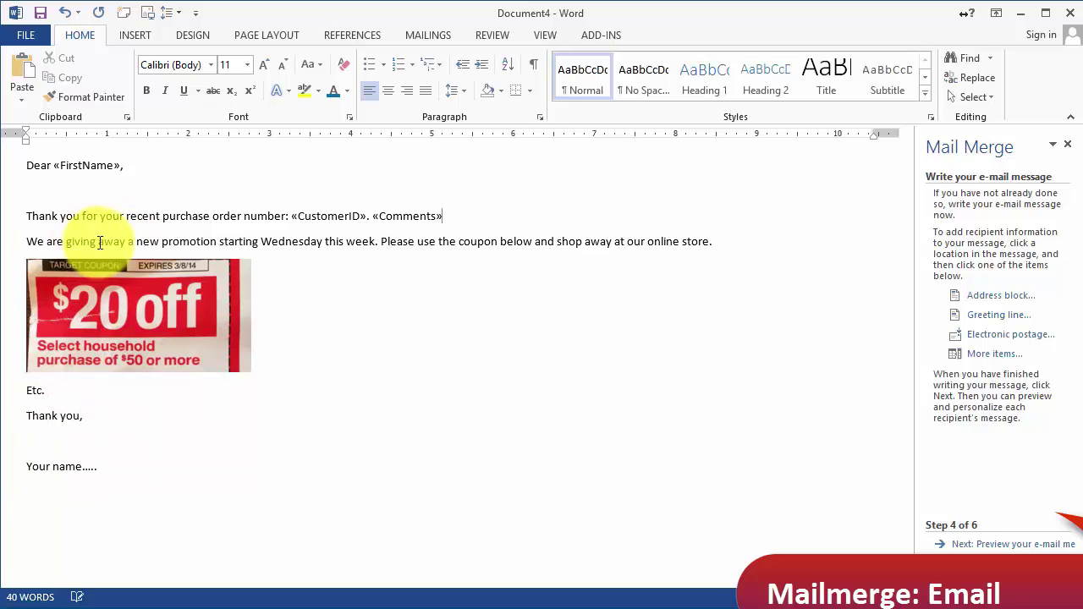
{"action": "left_click", "coordinate": [80, 196]}
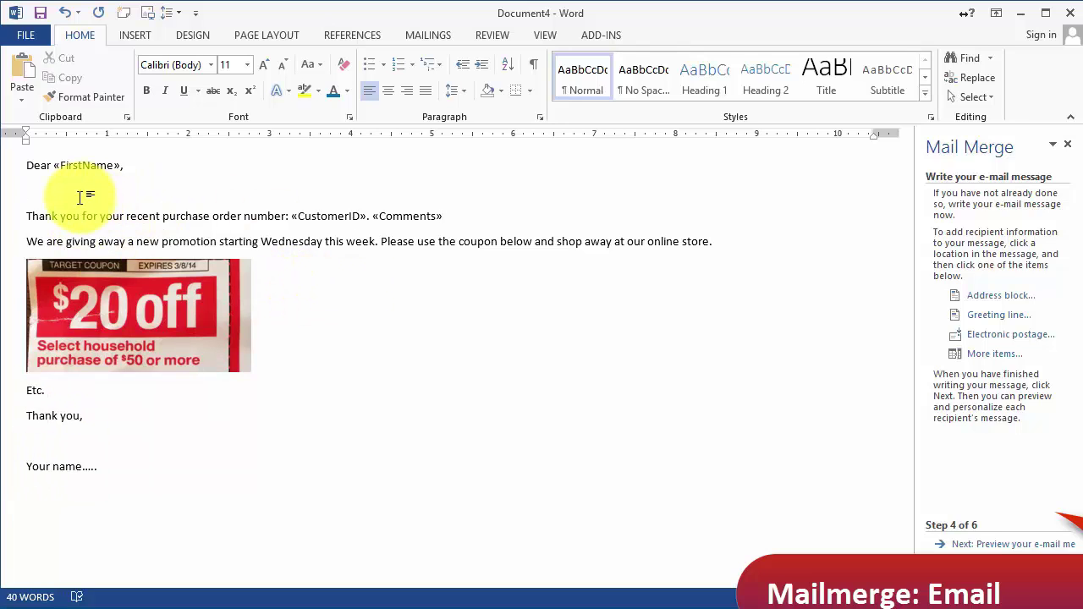
{"action": "key", "text": "BackSpace"}
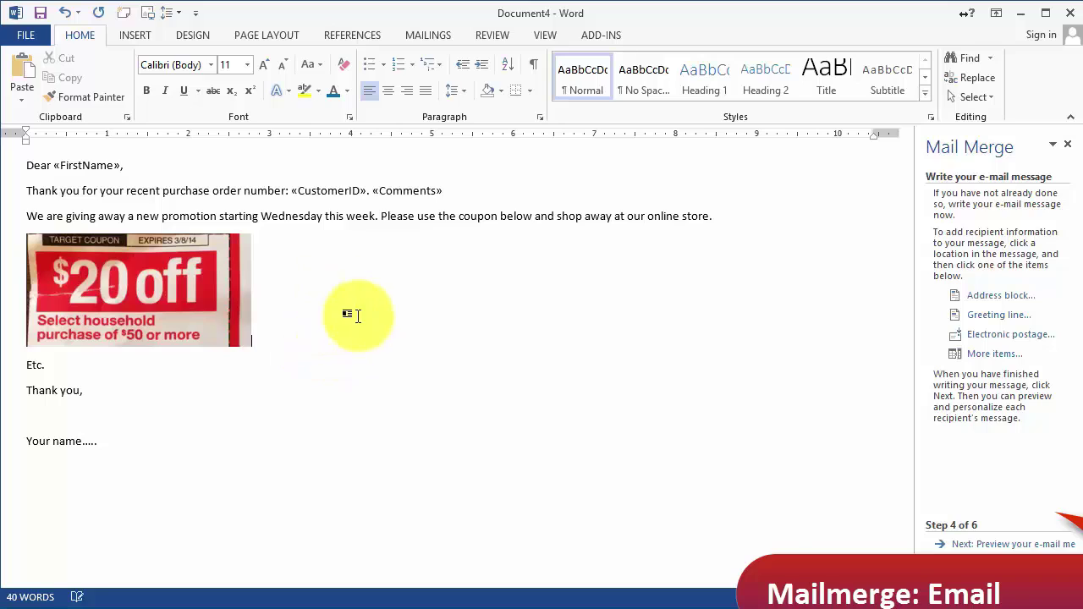
Preview the merged e-mail messages from recipient 1 through recipient 16, examining the greeting, order number and comment in each.
{"action": "left_click", "coordinate": [1024, 546]}
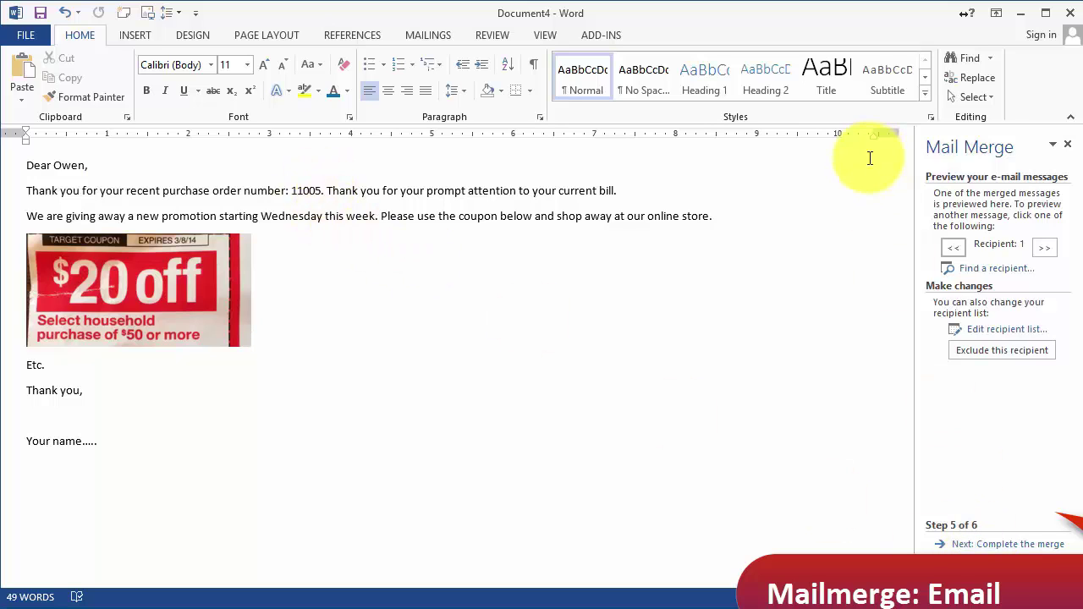
{"action": "left_click", "coordinate": [1046, 247]}
{"action": "left_click", "coordinate": [1046, 247]}
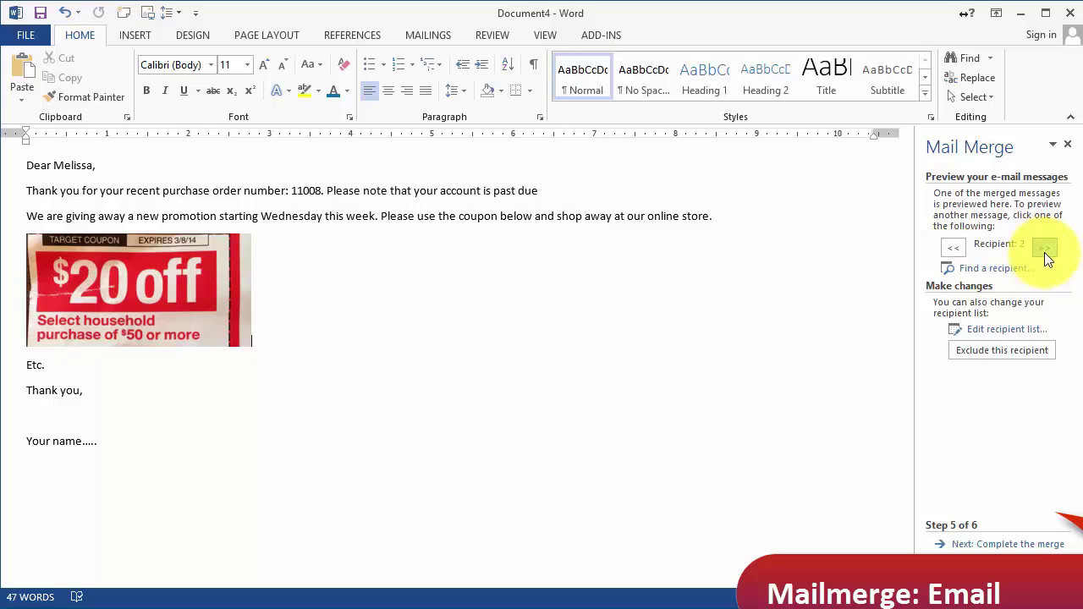
{"action": "left_click", "coordinate": [1046, 247]}
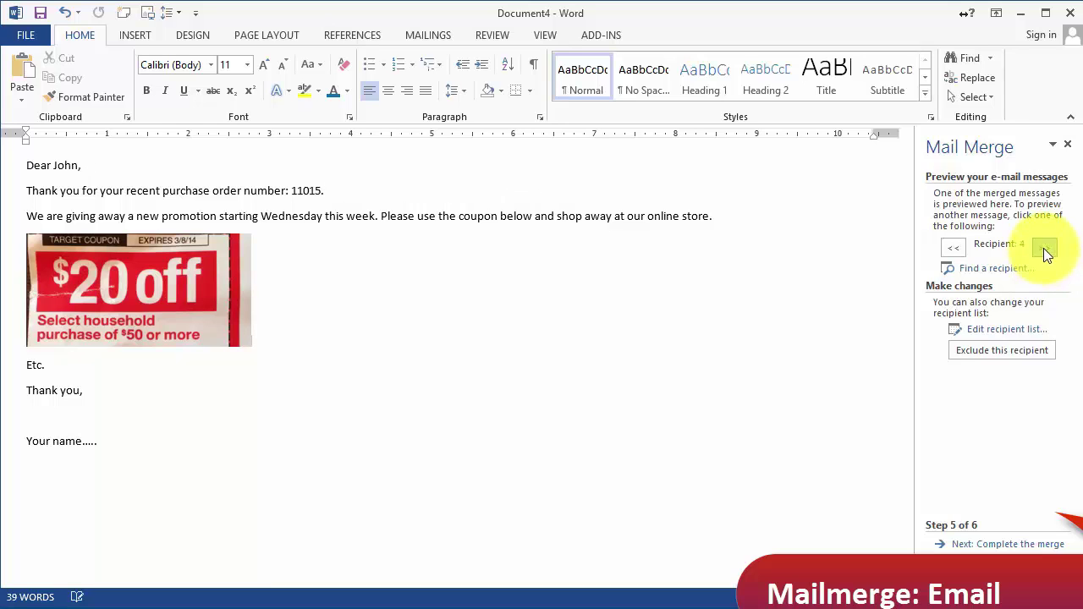
{"action": "left_click", "coordinate": [1046, 247]}
{"action": "left_click", "coordinate": [1046, 247]}
{"action": "left_click", "coordinate": [1046, 247]}
{"action": "left_click", "coordinate": [1046, 247]}
{"action": "left_click", "coordinate": [1046, 248]}
{"action": "left_click", "coordinate": [1046, 247]}
{"action": "left_click", "coordinate": [1046, 247]}
{"action": "left_click", "coordinate": [1046, 247]}
{"action": "left_click", "coordinate": [1046, 247]}
{"action": "left_click", "coordinate": [1046, 247]}
{"action": "left_click", "coordinate": [1046, 247]}
{"action": "left_click", "coordinate": [1046, 247]}
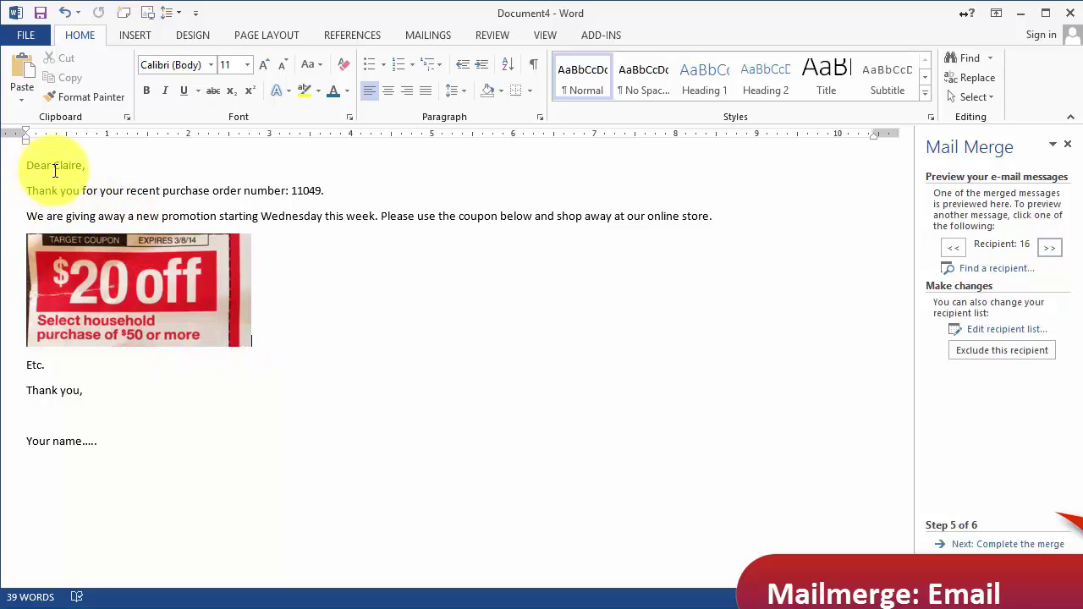
{"action": "left_click", "coordinate": [308, 188]}
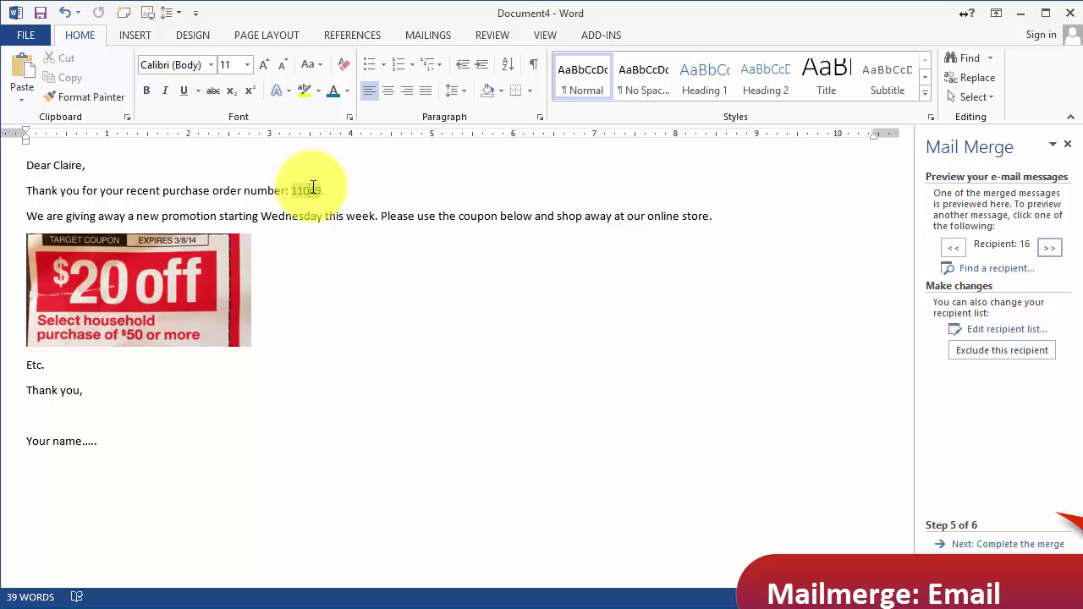
{"action": "left_click", "coordinate": [352, 218]}
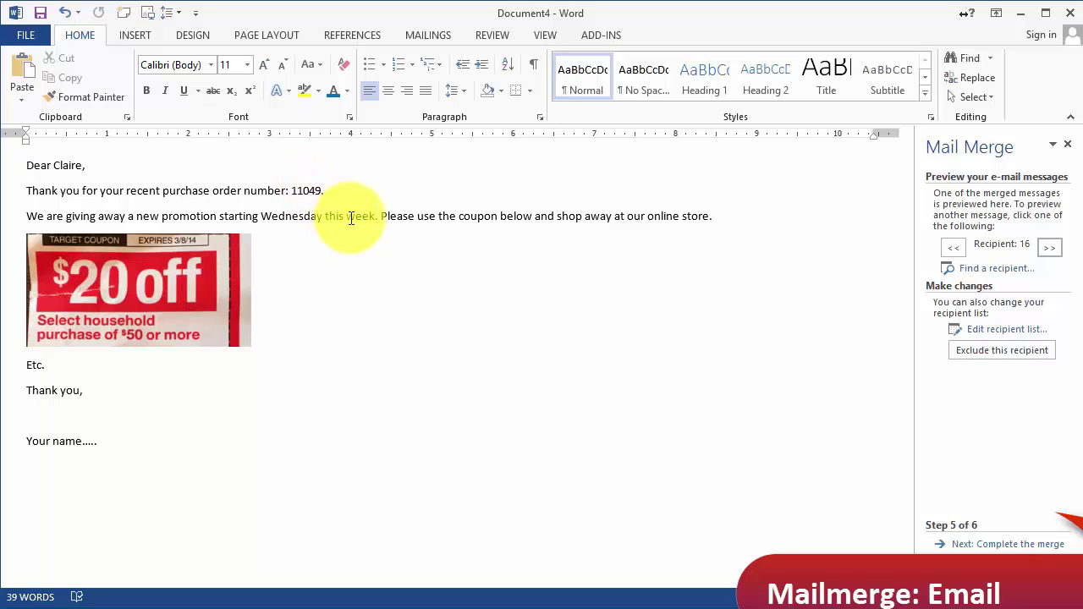
{"action": "left_click", "coordinate": [416, 302]}
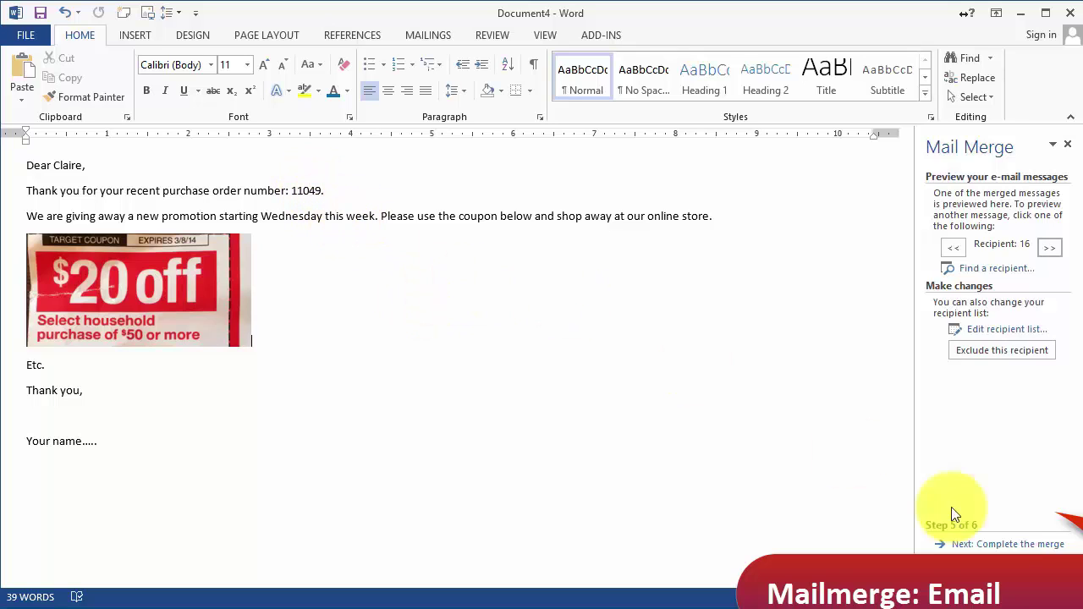
Complete the merge to e-mail with Email as the To field, subject line "New promotion at .....", HTML format and all records.
{"action": "left_click", "coordinate": [1033, 546]}
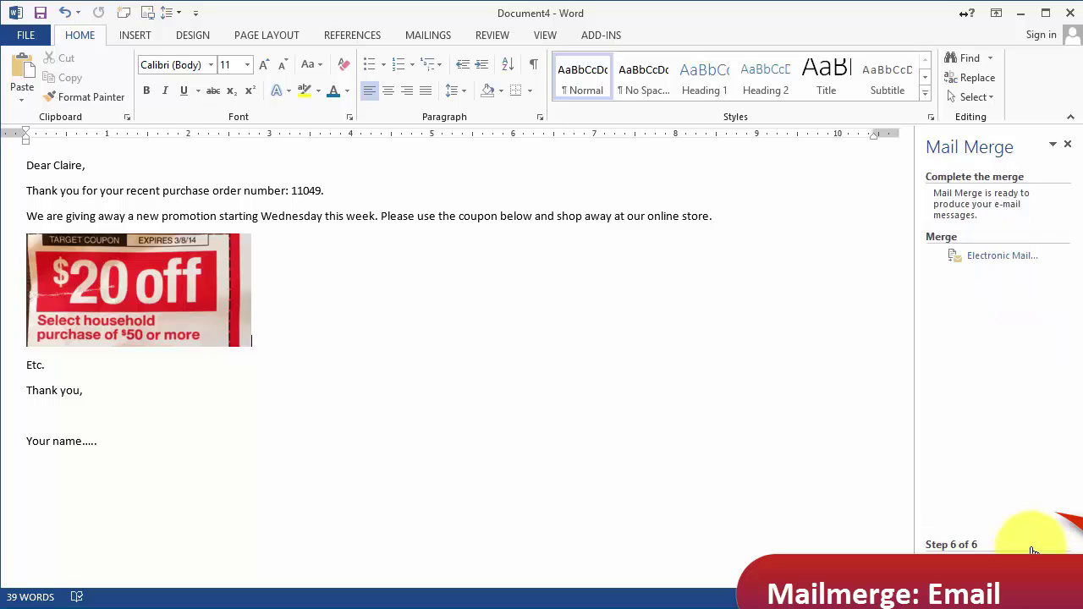
{"action": "left_click", "coordinate": [1004, 259]}
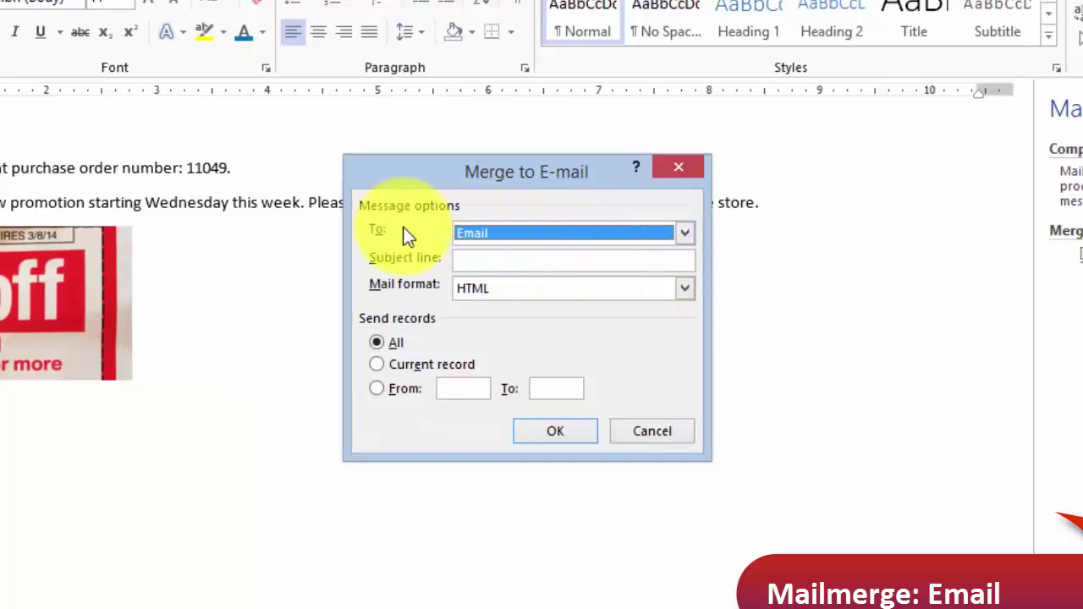
{"action": "left_click", "coordinate": [475, 233]}
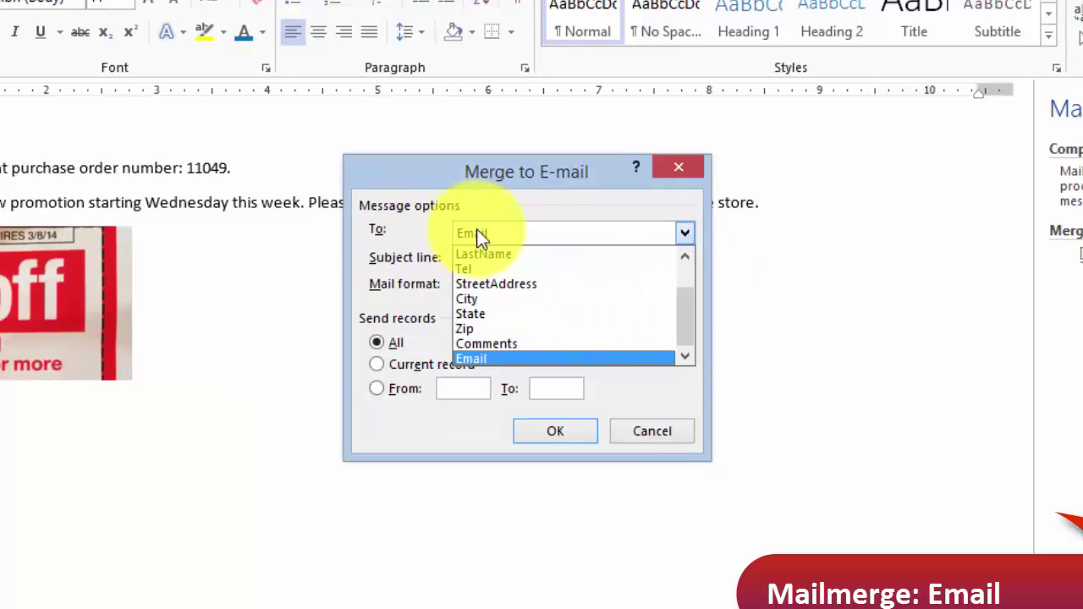
{"action": "left_click", "coordinate": [480, 362]}
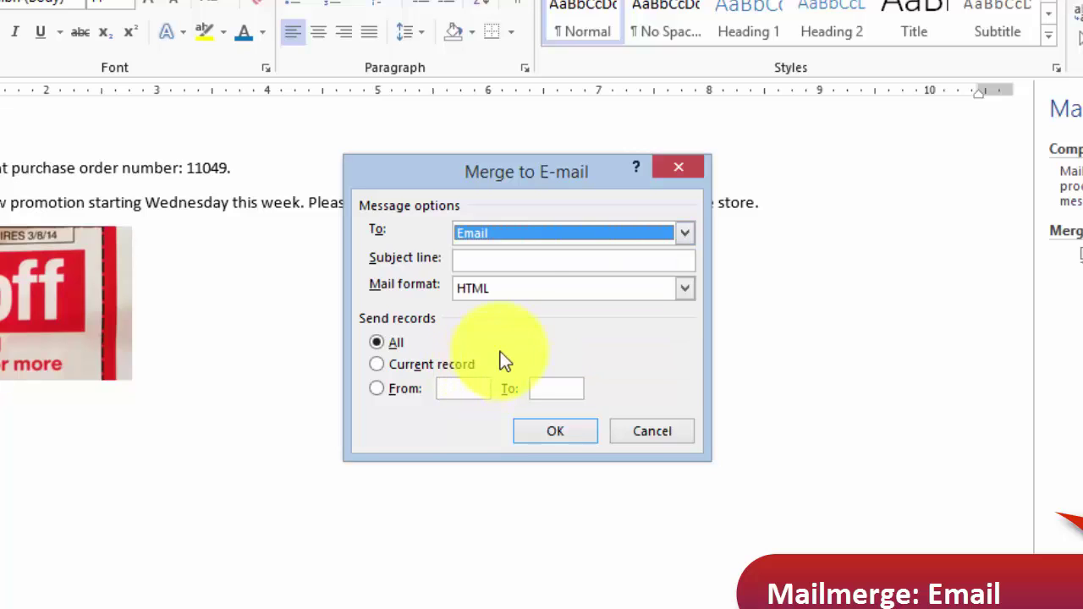
{"action": "left_click", "coordinate": [501, 260]}
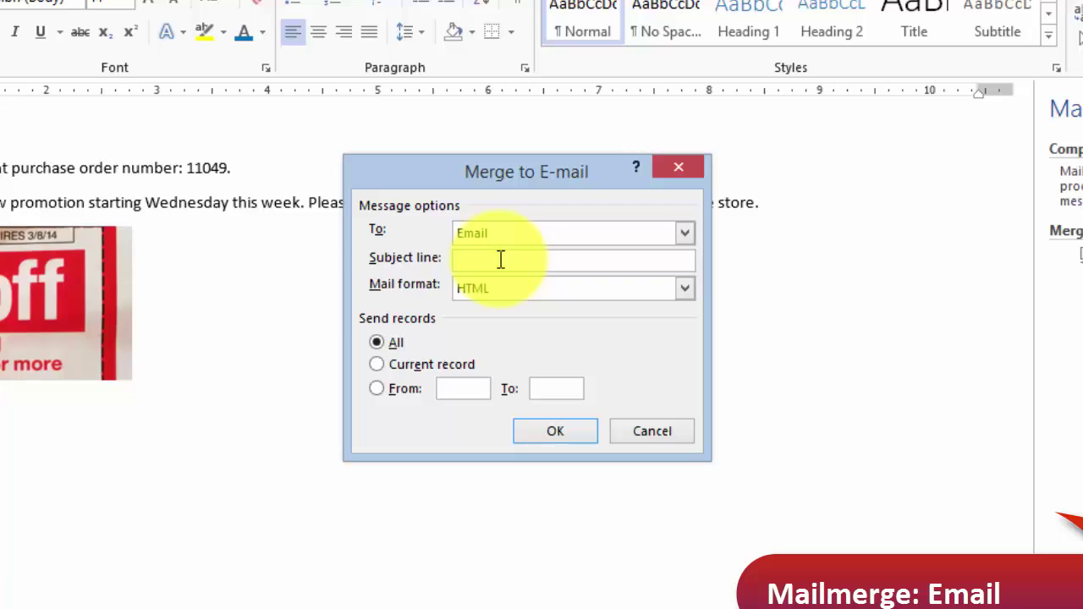
{"action": "type", "text": "New promotion at ....."}
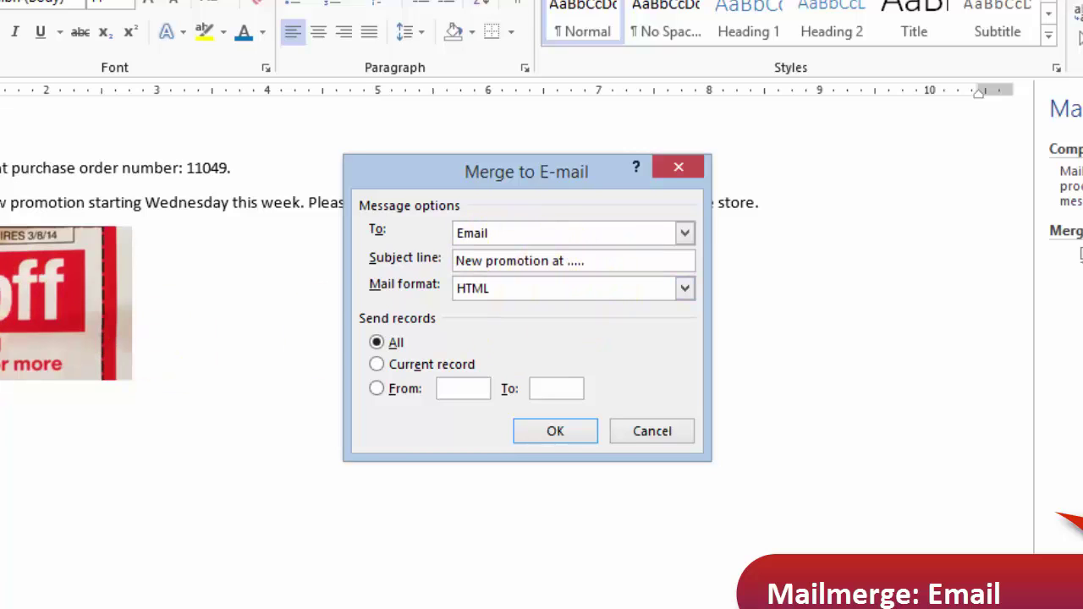
{"action": "left_click", "coordinate": [484, 290]}
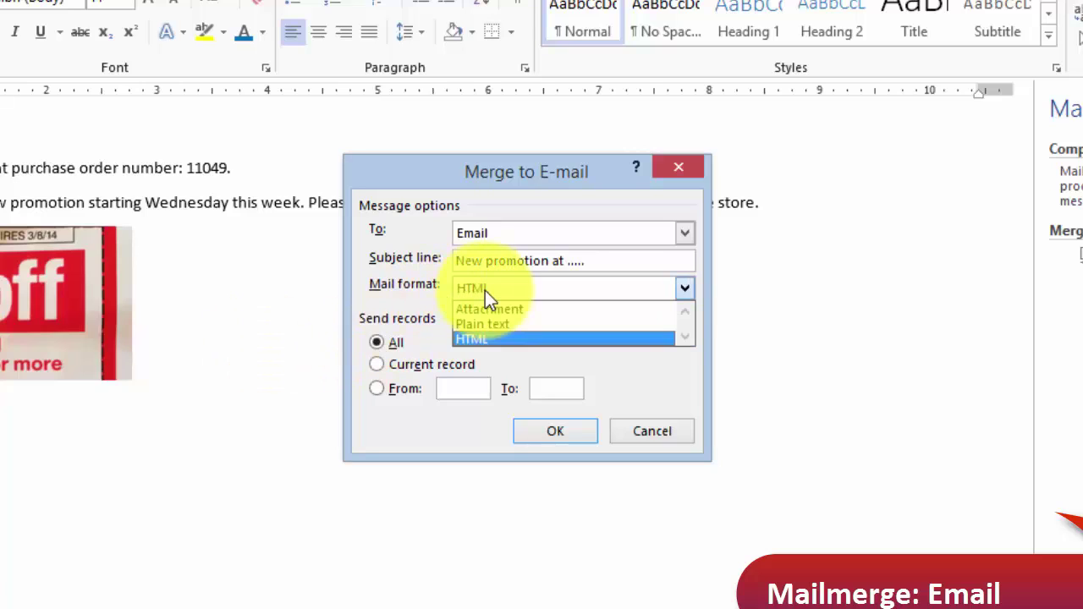
{"action": "left_click", "coordinate": [485, 290]}
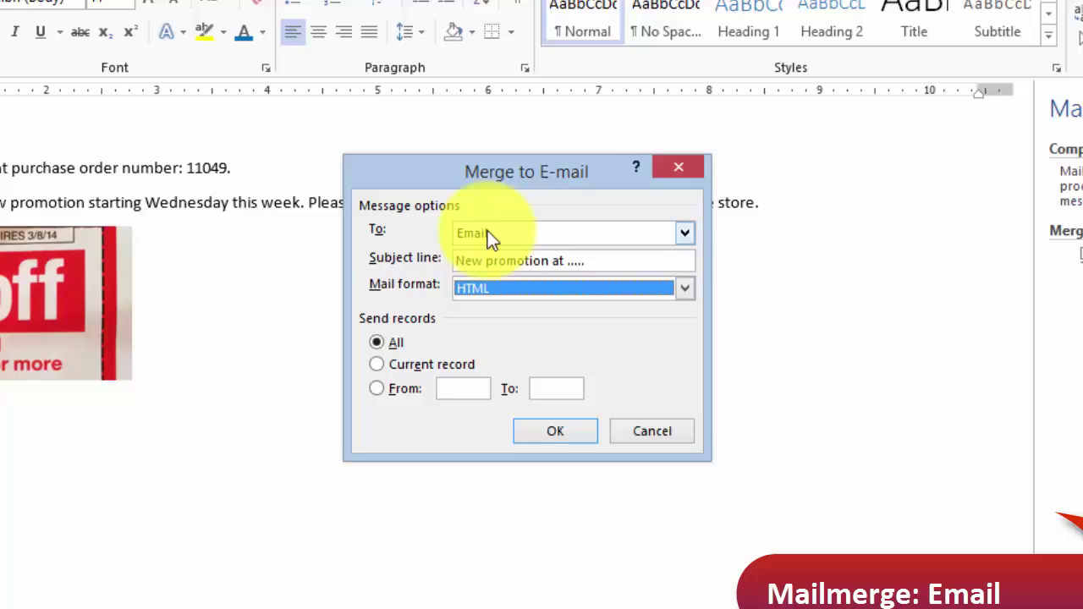
{"action": "left_click", "coordinate": [582, 436]}
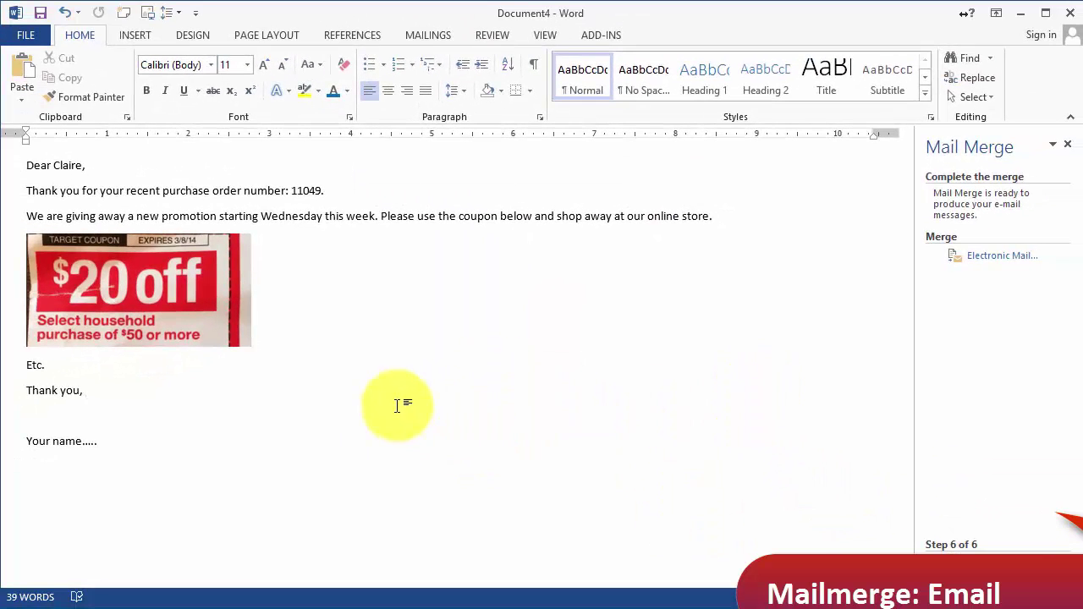
Return to the message-writing stage of the mail merge and place the cursor at the end of the greeting line.
{"action": "left_click", "coordinate": [406, 396]}
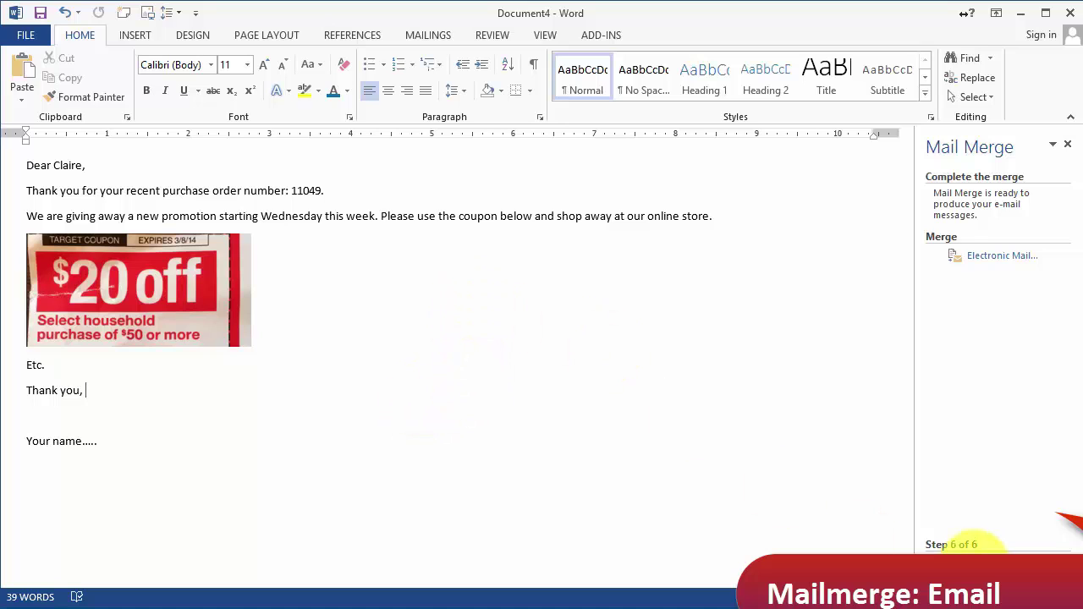
{"action": "left_click", "coordinate": [973, 544]}
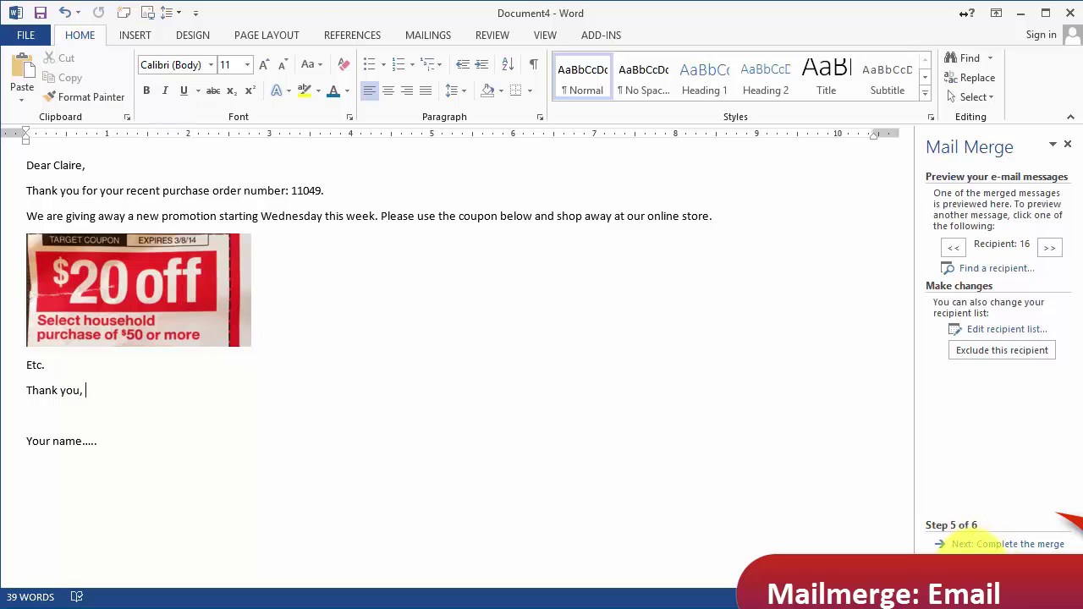
{"action": "left_click", "coordinate": [973, 544]}
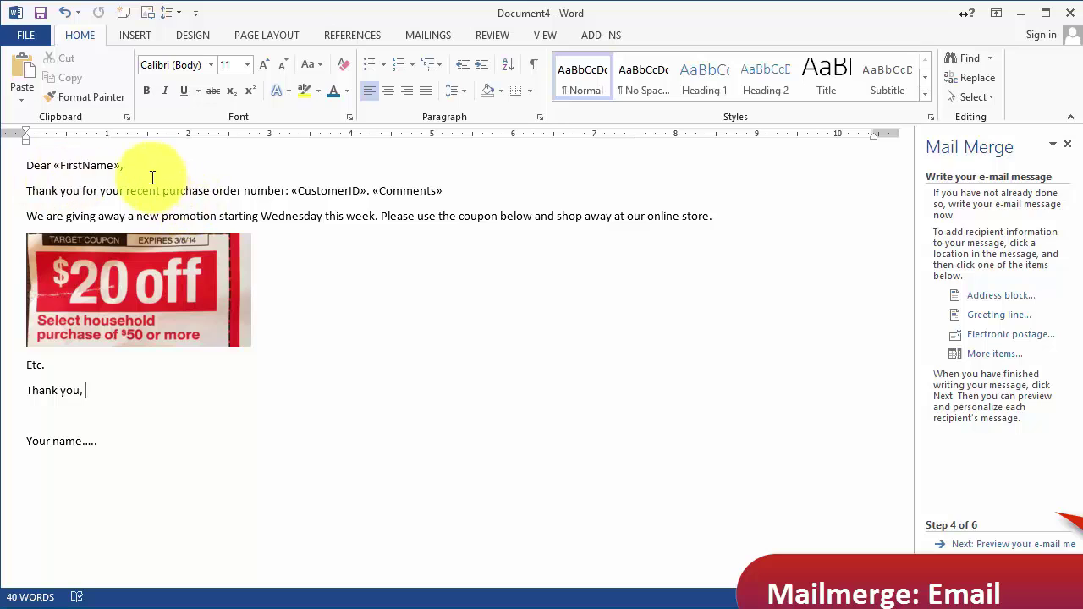
{"action": "left_click", "coordinate": [118, 167]}
{"action": "type", "text": ","}
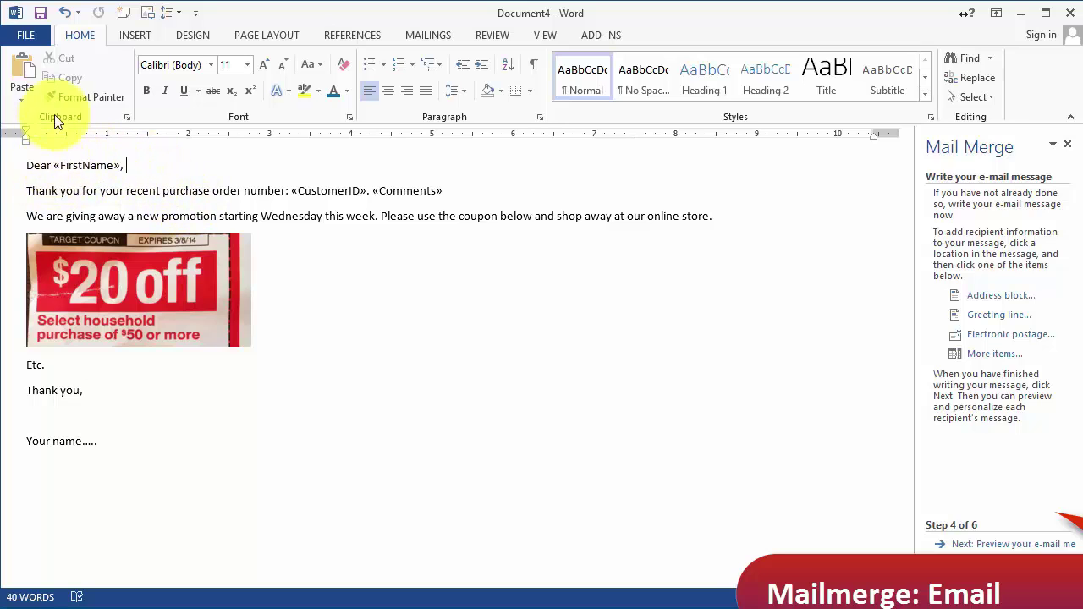
{"action": "left_click", "coordinate": [68, 165]}
{"action": "left_click", "coordinate": [127, 166]}
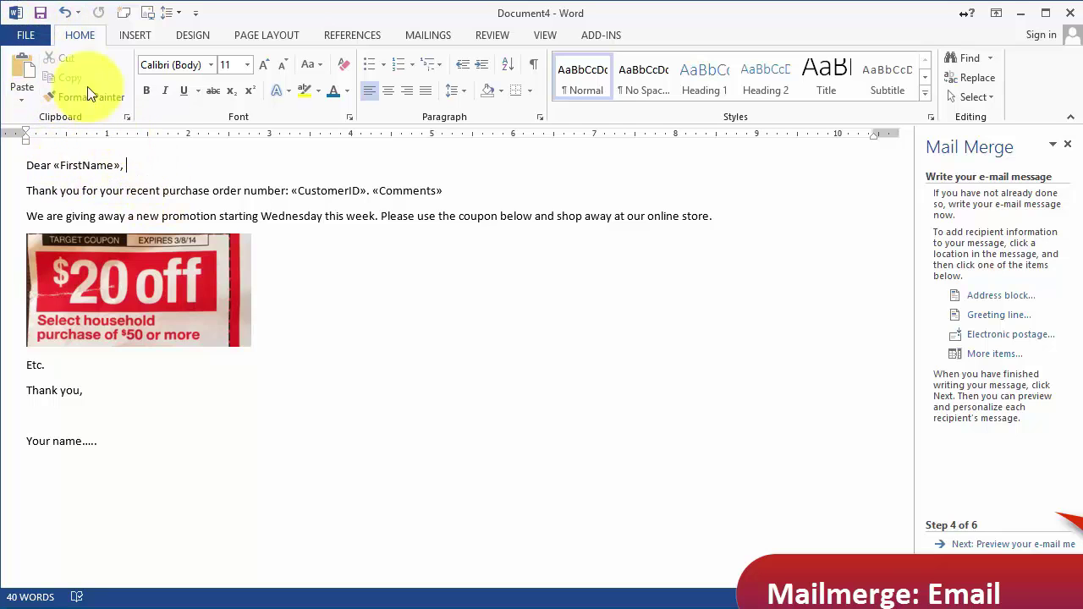
Save the e-mail merge document as "Sample email" in the Week 3 folder and close it.
{"action": "left_click", "coordinate": [40, 12]}
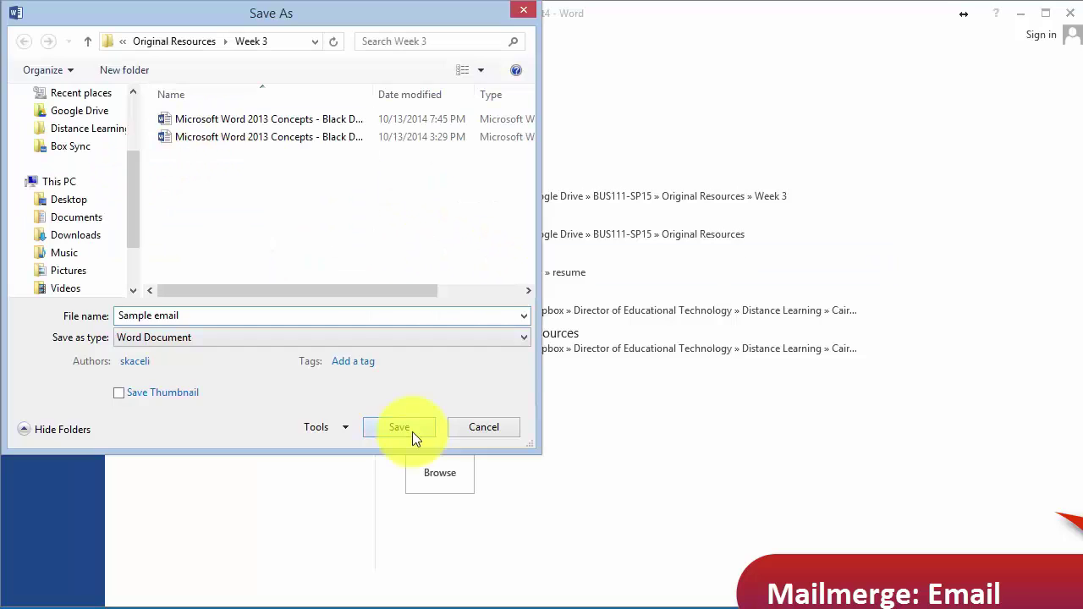
{"action": "left_click", "coordinate": [411, 433]}
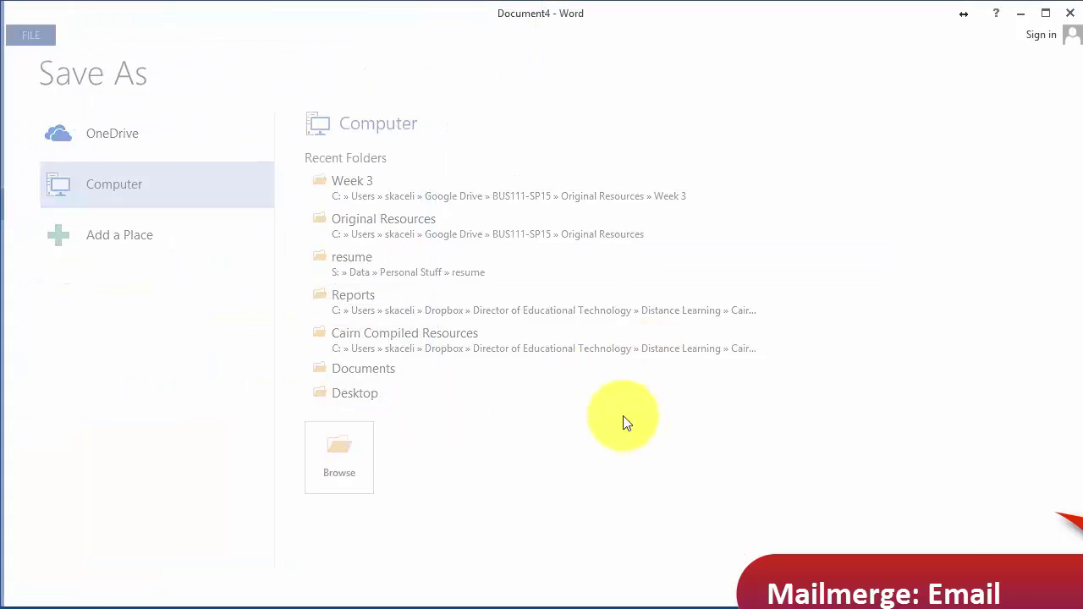
{"action": "left_click", "coordinate": [1071, 14]}
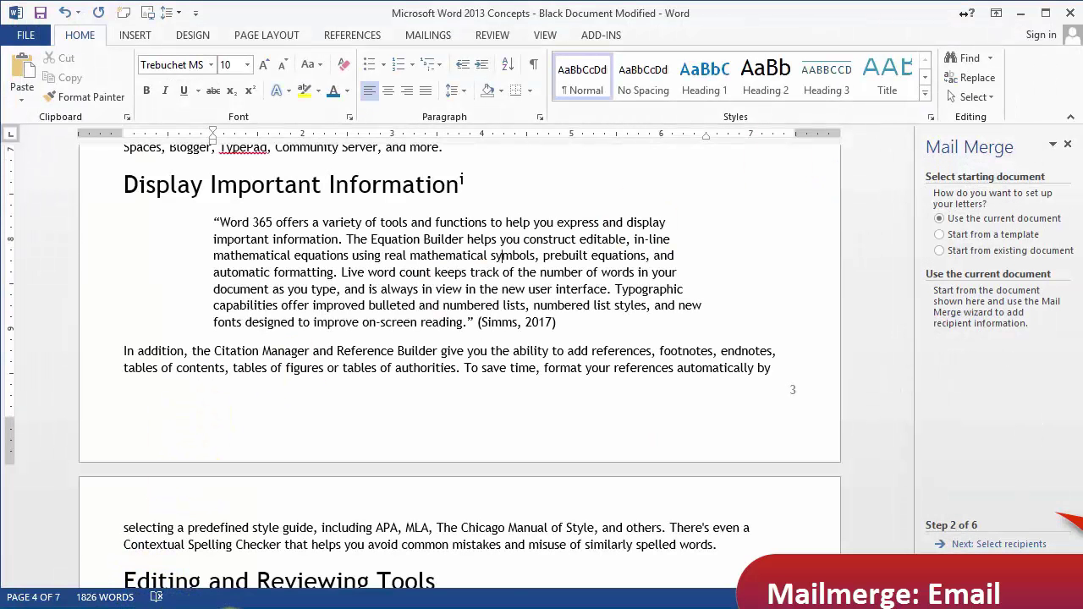
Open the recent document "Sample email" in a new Word window, allowing its customer database query to run.
{"action": "right_click", "coordinate": [325, 604]}
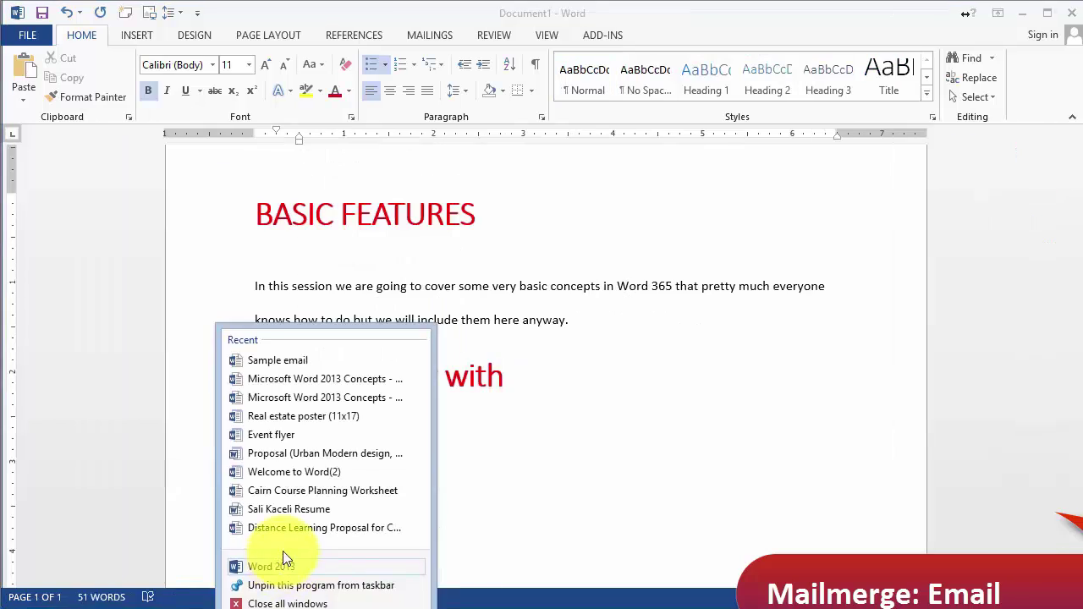
{"action": "left_click", "coordinate": [283, 551]}
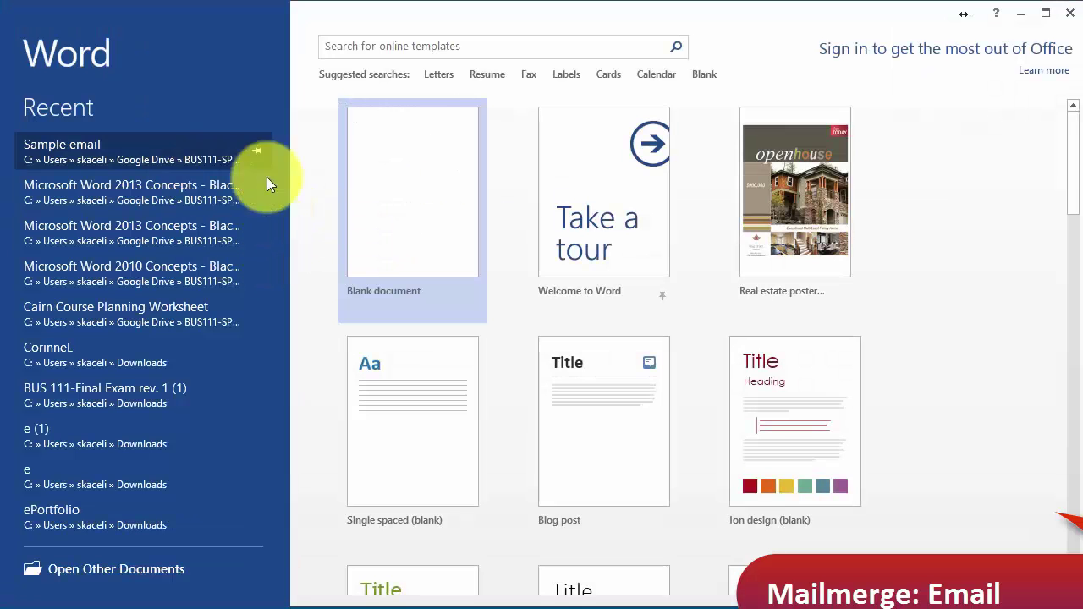
{"action": "left_click", "coordinate": [406, 170]}
{"action": "left_click", "coordinate": [31, 35]}
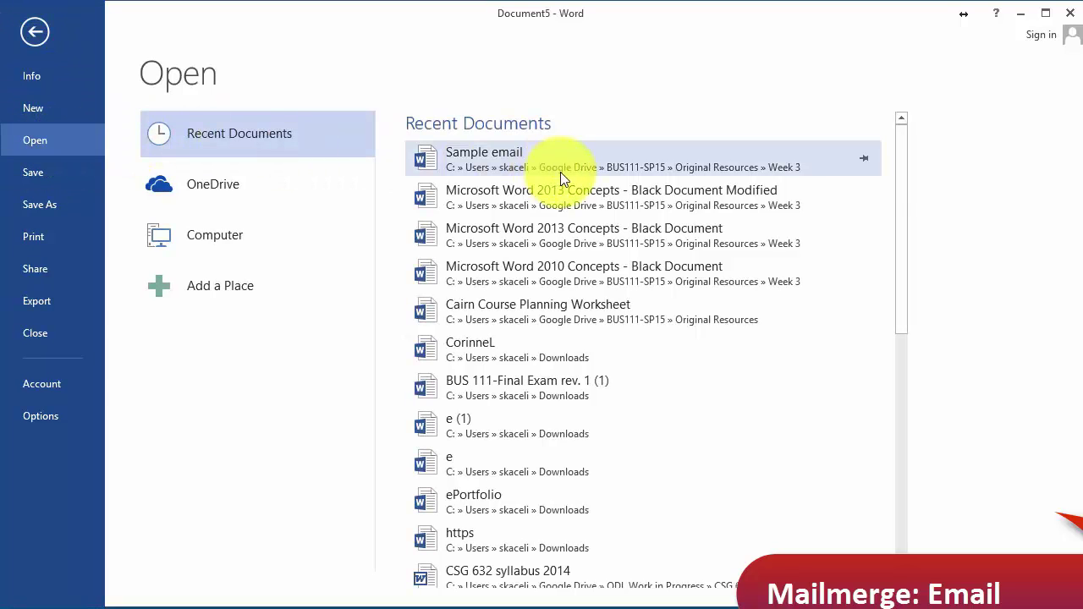
{"action": "left_click", "coordinate": [498, 154]}
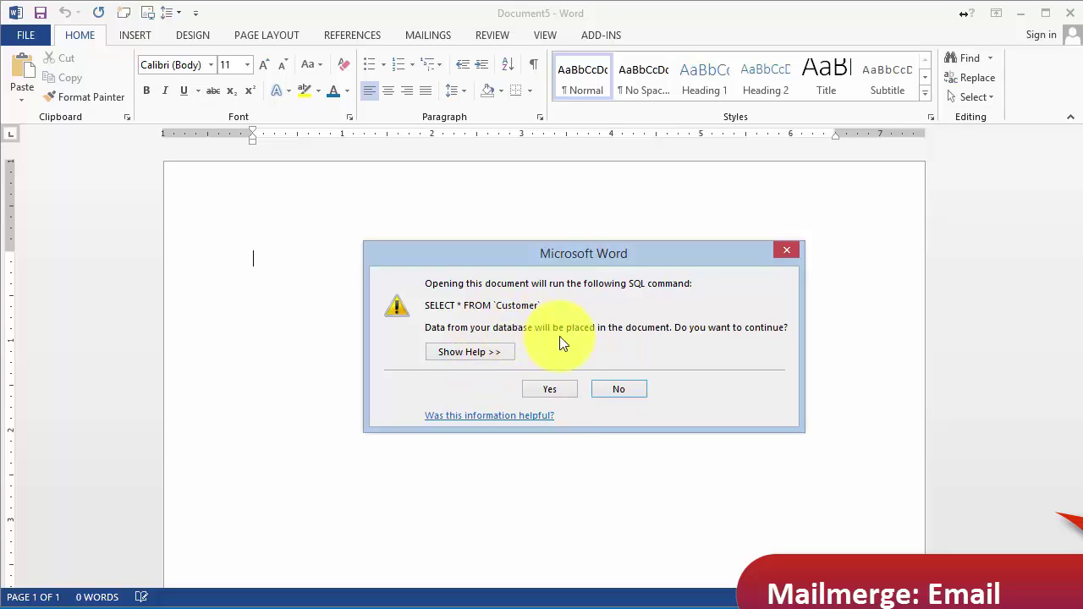
{"action": "left_click", "coordinate": [561, 388]}
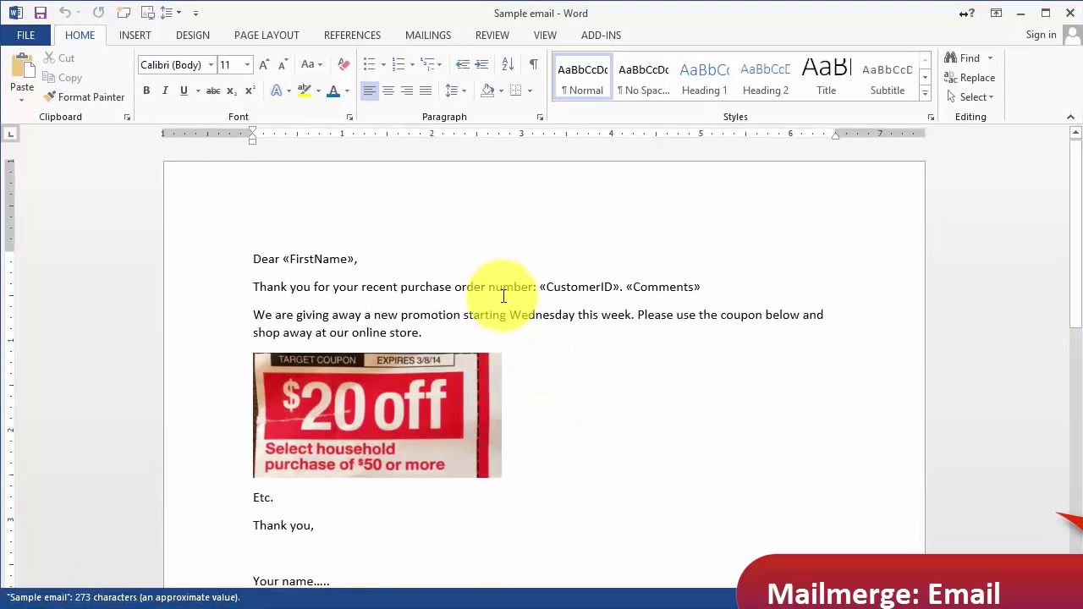
Start the step-by-step mail merge wizard for the reopened message, keep the existing recipient list and advance to previewing the e-mail messages.
{"action": "left_click", "coordinate": [464, 223]}
{"action": "left_click", "coordinate": [428, 35]}
{"action": "left_click", "coordinate": [119, 78]}
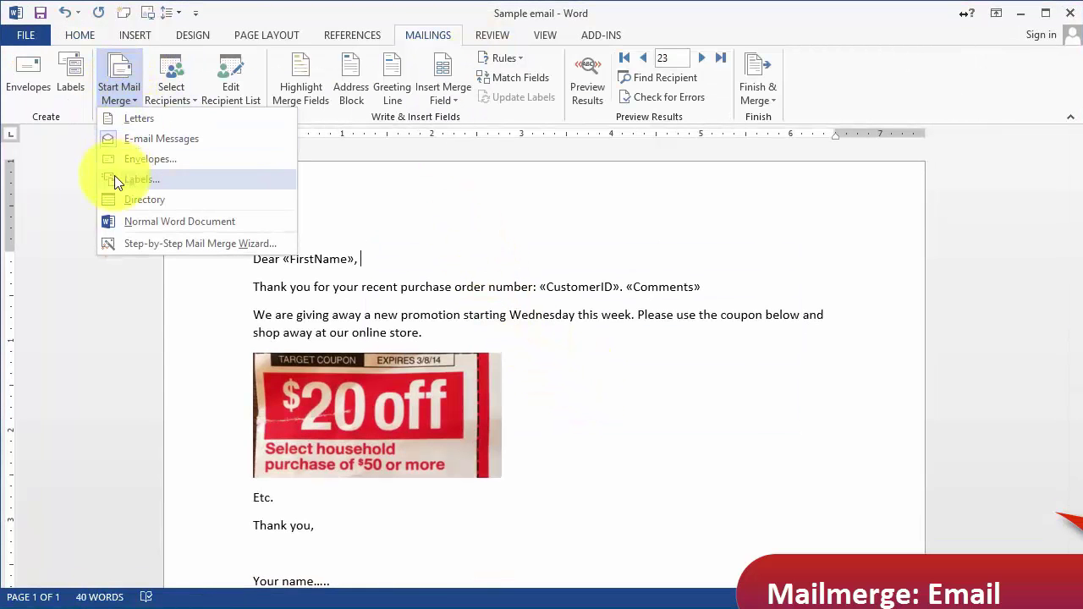
{"action": "left_click", "coordinate": [192, 241]}
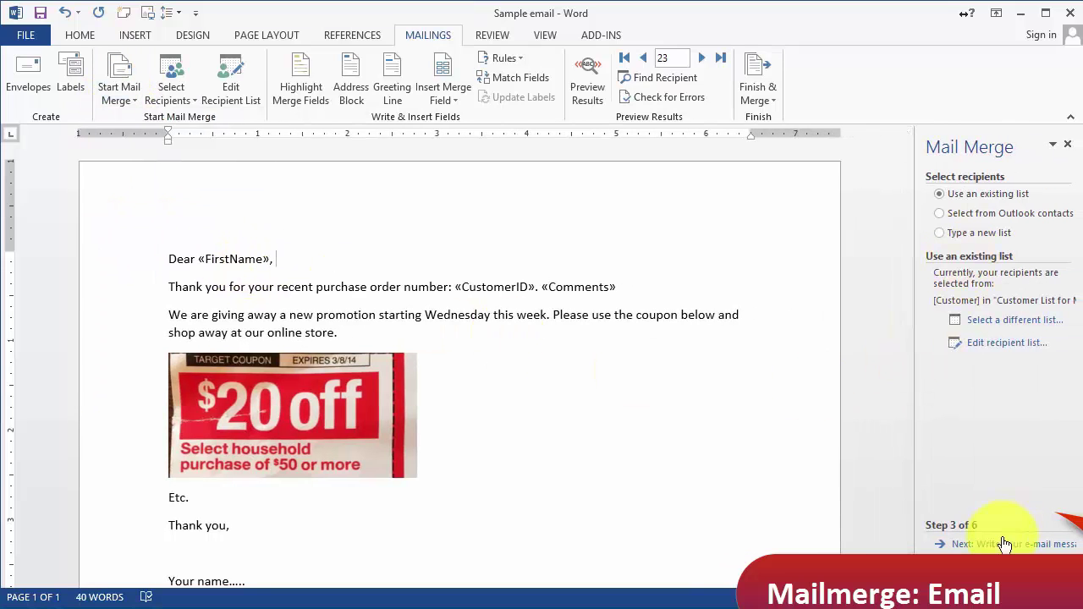
{"action": "left_click", "coordinate": [1016, 549]}
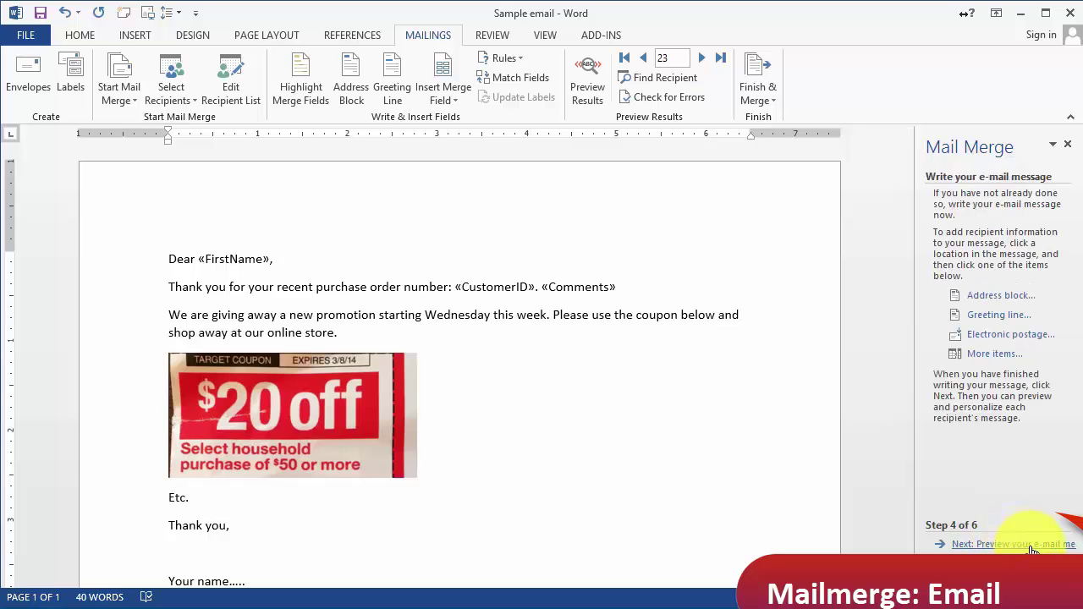
{"action": "left_click", "coordinate": [1019, 545]}
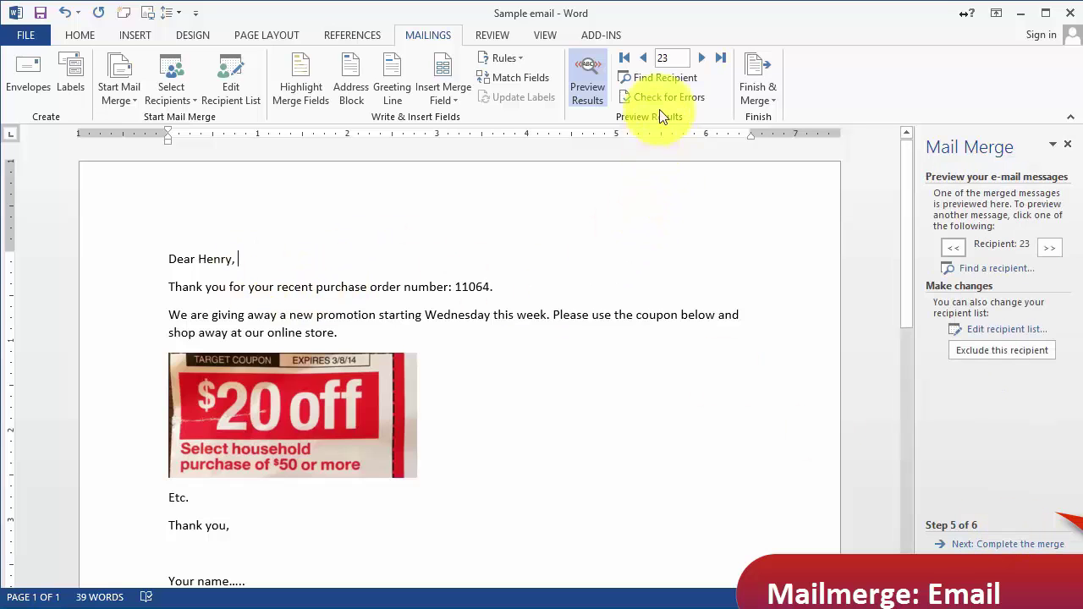
Preview the merged messages from recipient 23 through recipient 33 and proceed to completing the merge.
{"action": "left_click", "coordinate": [704, 59]}
{"action": "left_click", "coordinate": [705, 61]}
{"action": "left_click", "coordinate": [705, 61]}
{"action": "left_click", "coordinate": [705, 61]}
{"action": "left_click", "coordinate": [705, 61]}
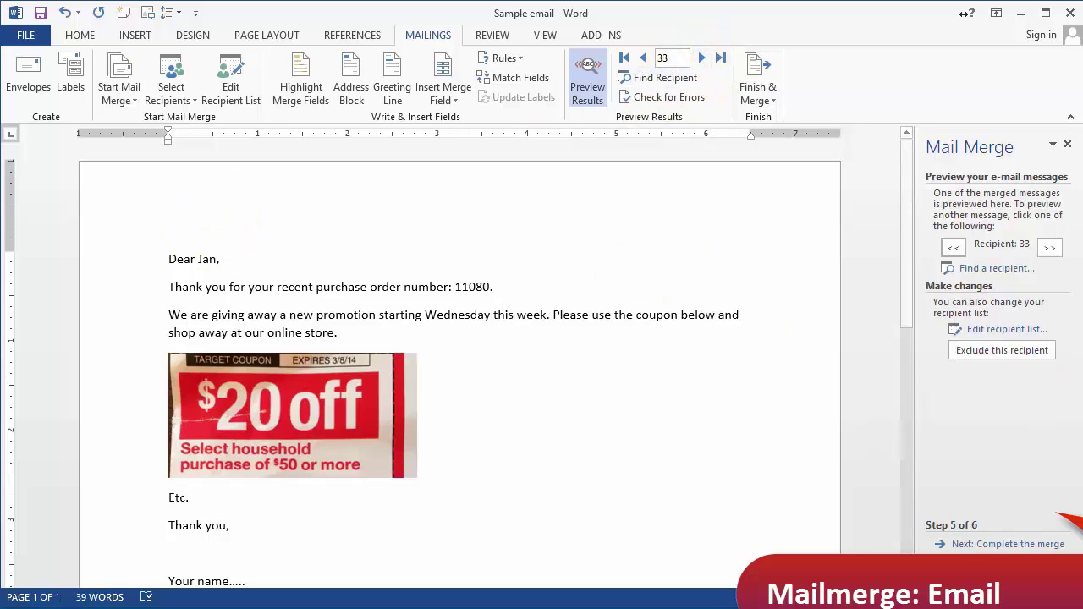
{"action": "left_click", "coordinate": [1028, 544]}
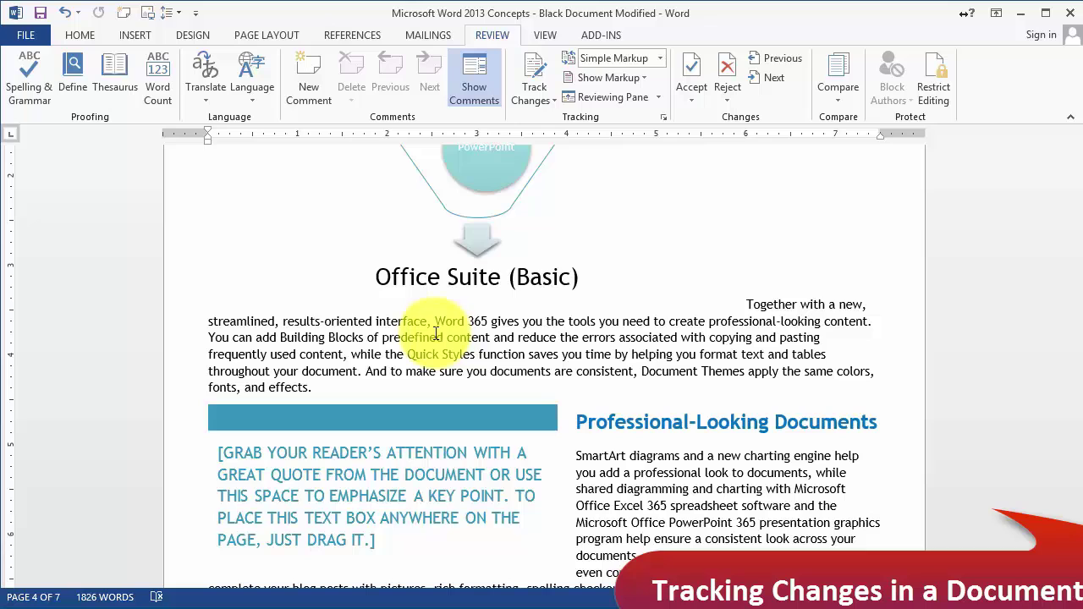
Examine the Track Changes options and the section on gathering information and creating documents in the modified Word concepts document.
{"action": "left_click", "coordinate": [551, 101]}
{"action": "left_click", "coordinate": [550, 101]}
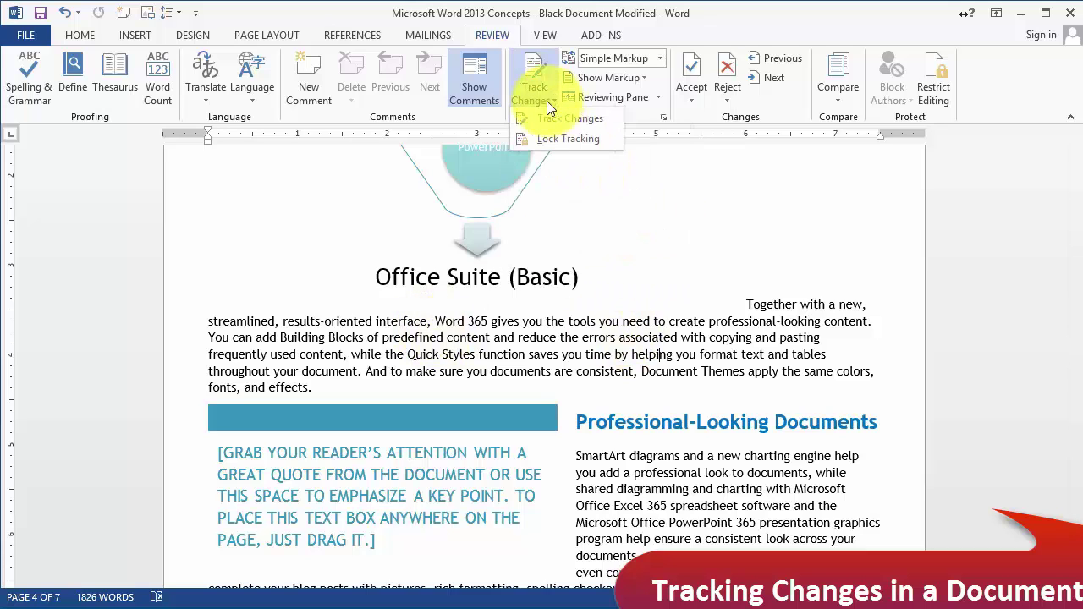
{"action": "left_click", "coordinate": [320, 291]}
{"action": "left_click", "coordinate": [79, 34]}
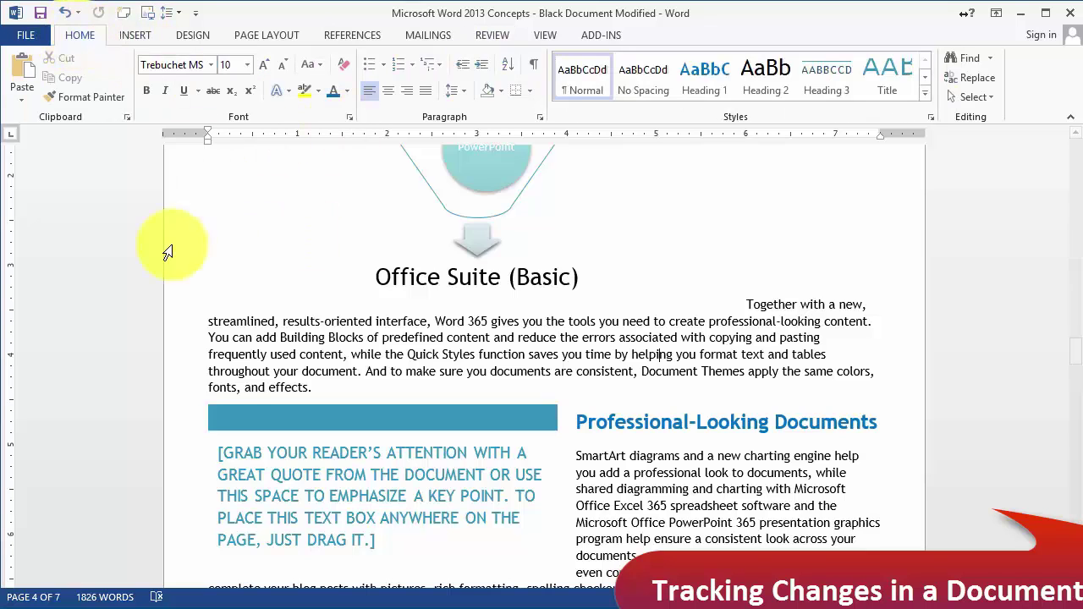
{"action": "scroll", "coordinate": [363, 322], "scroll_direction": "up", "scroll_amount": 1}
{"action": "left_click", "coordinate": [387, 361]}
{"action": "scroll", "coordinate": [336, 351], "scroll_direction": "up", "scroll_amount": 15}
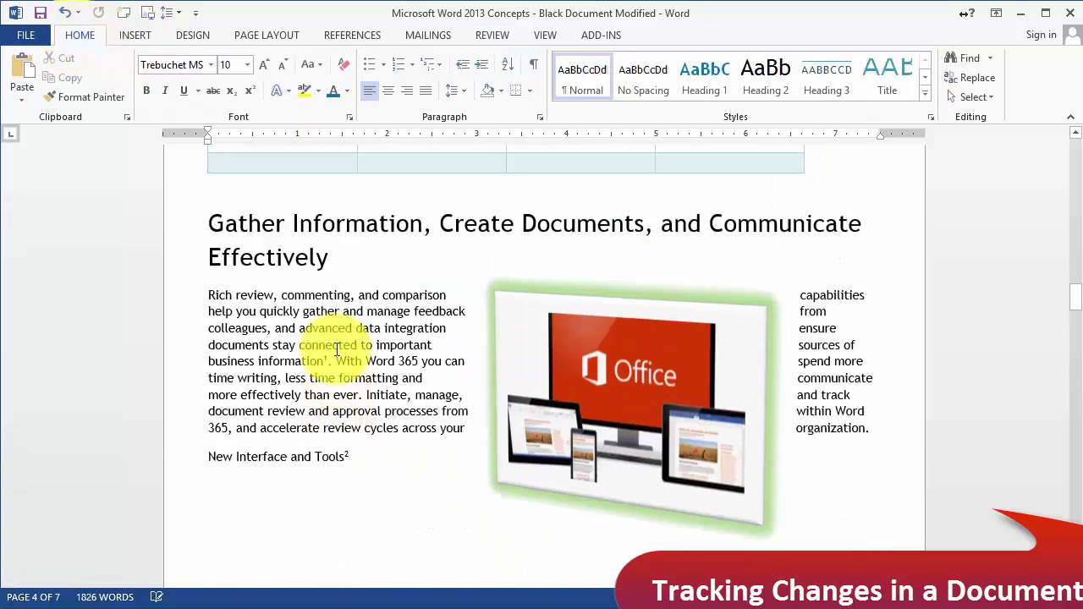
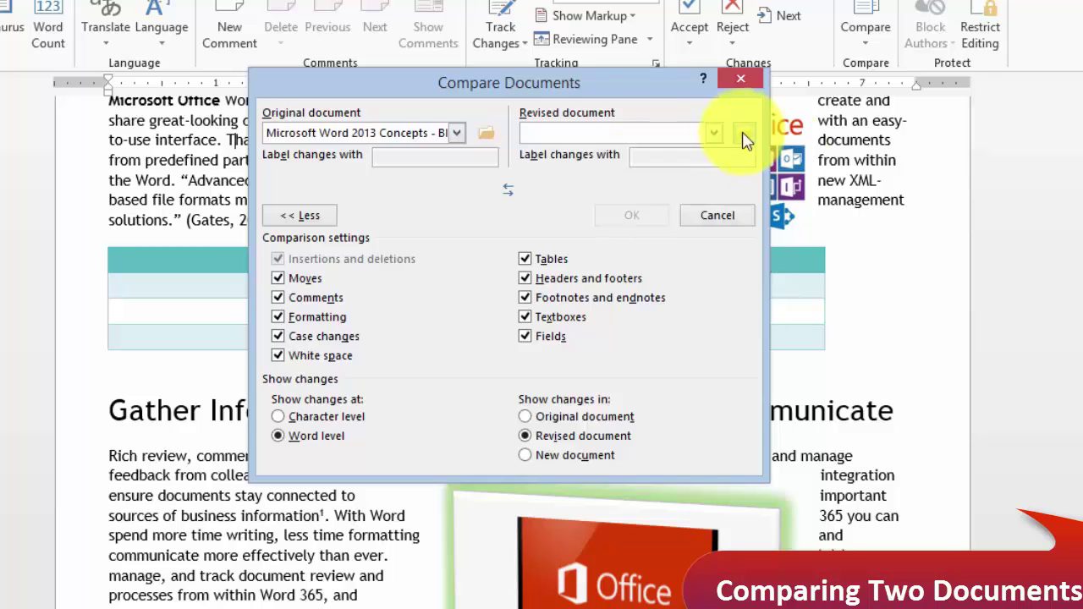
Choose "Microsoft Word 2013 Concepts - Black Document Modified Version 2" as the revised document and run the comparison, showing changes in the revised document.
{"action": "left_click", "coordinate": [760, 246]}
{"action": "double_click", "coordinate": [760, 245]}
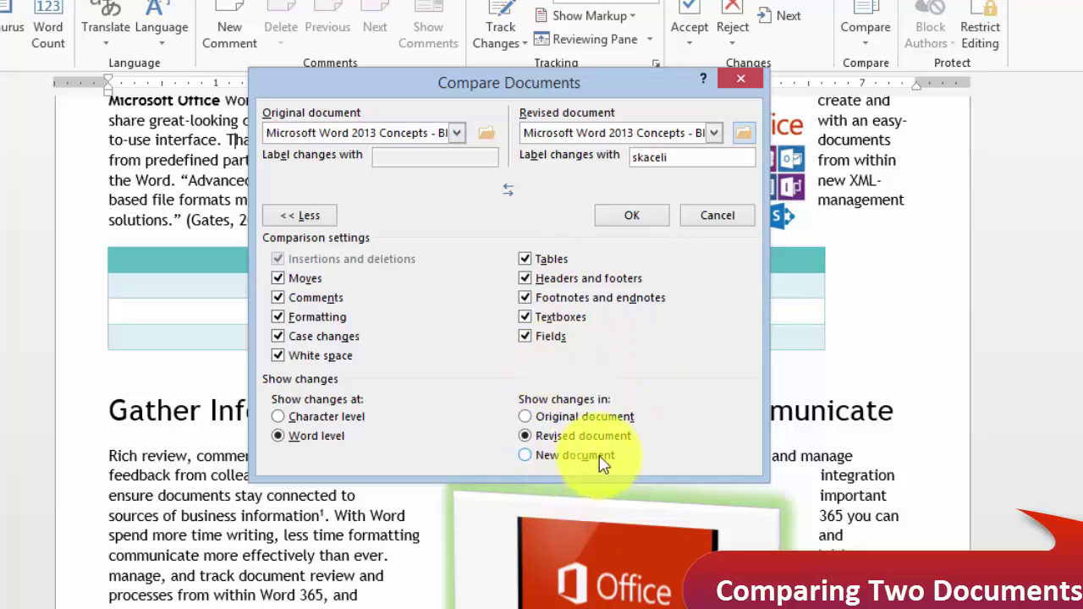
{"action": "key", "text": "Return"}
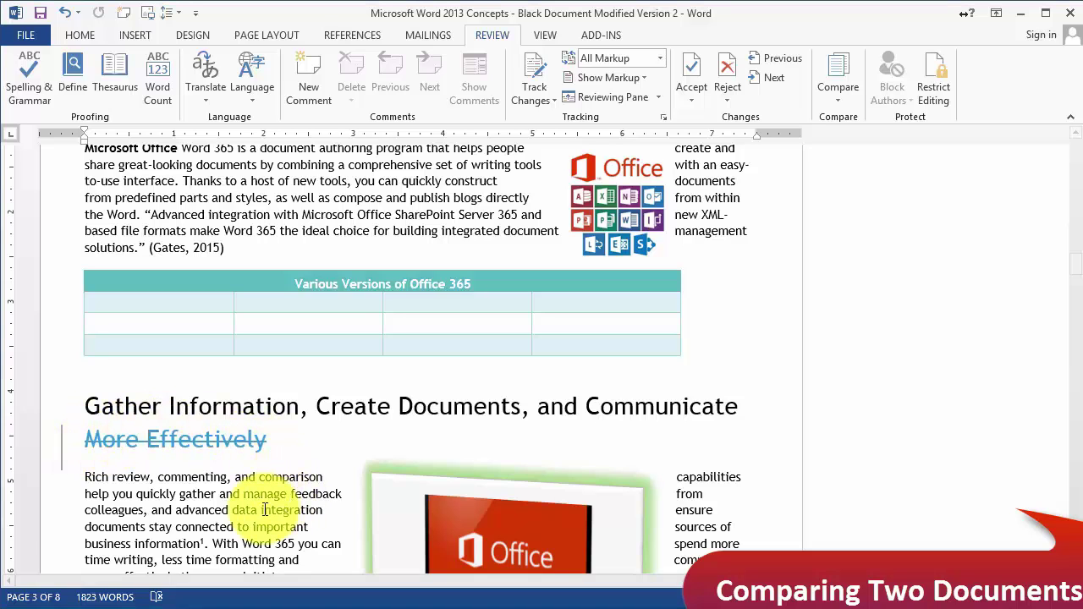
Examine the marked differences in the compared document's headings and body, from the Gather Information section through the SharePoint Server section.
{"action": "scroll", "coordinate": [253, 483], "scroll_direction": "down", "scroll_amount": 10}
{"action": "scroll", "coordinate": [229, 474], "scroll_direction": "down", "scroll_amount": 10}
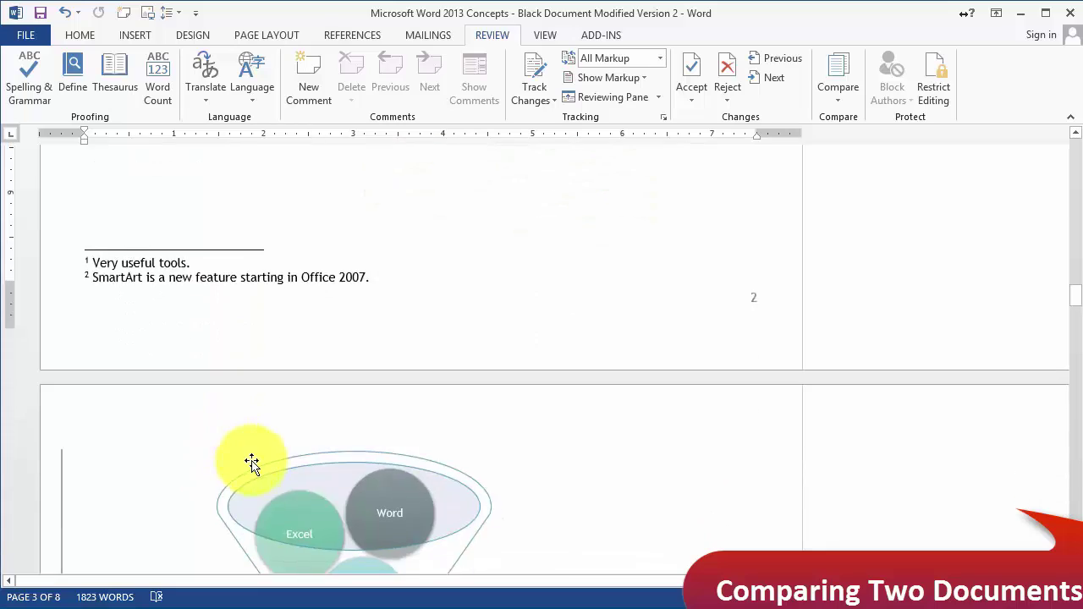
{"action": "scroll", "coordinate": [254, 447], "scroll_direction": "down", "scroll_amount": 10}
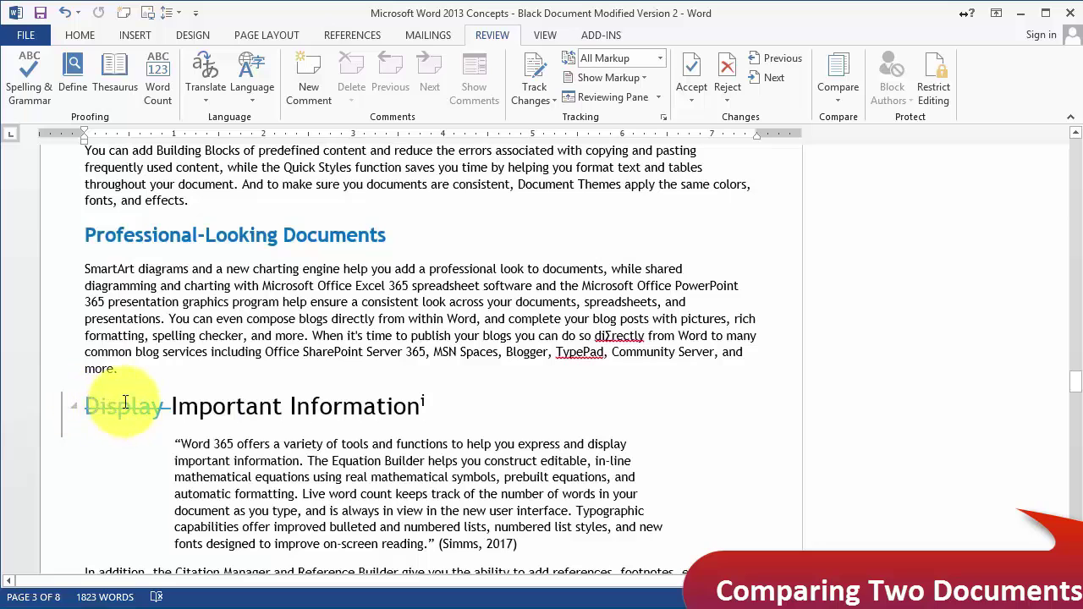
{"action": "scroll", "coordinate": [163, 399], "scroll_direction": "down", "scroll_amount": 8}
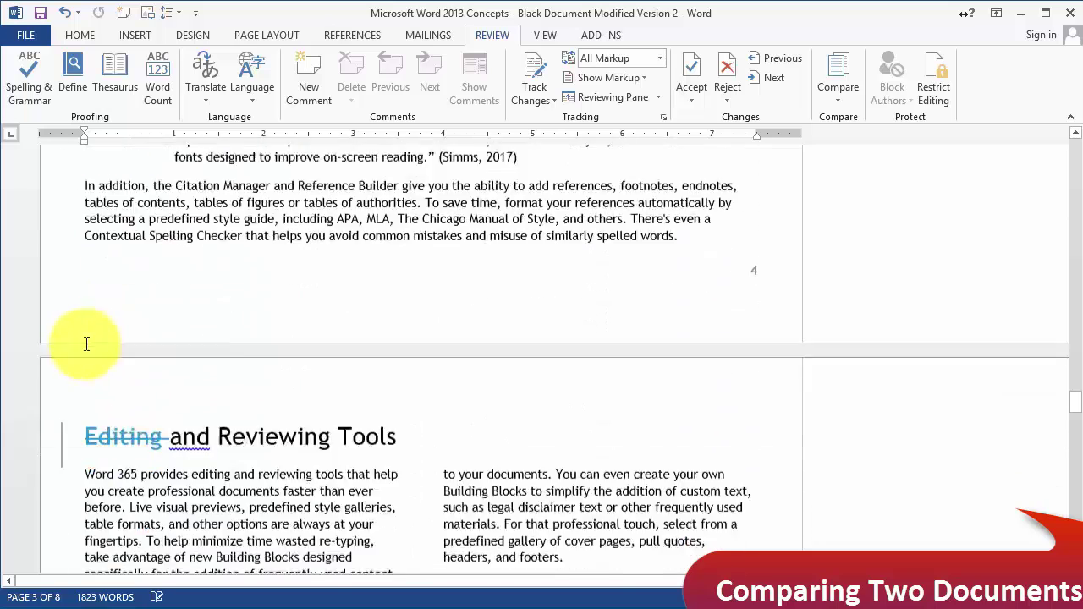
{"action": "double_click", "coordinate": [110, 352]}
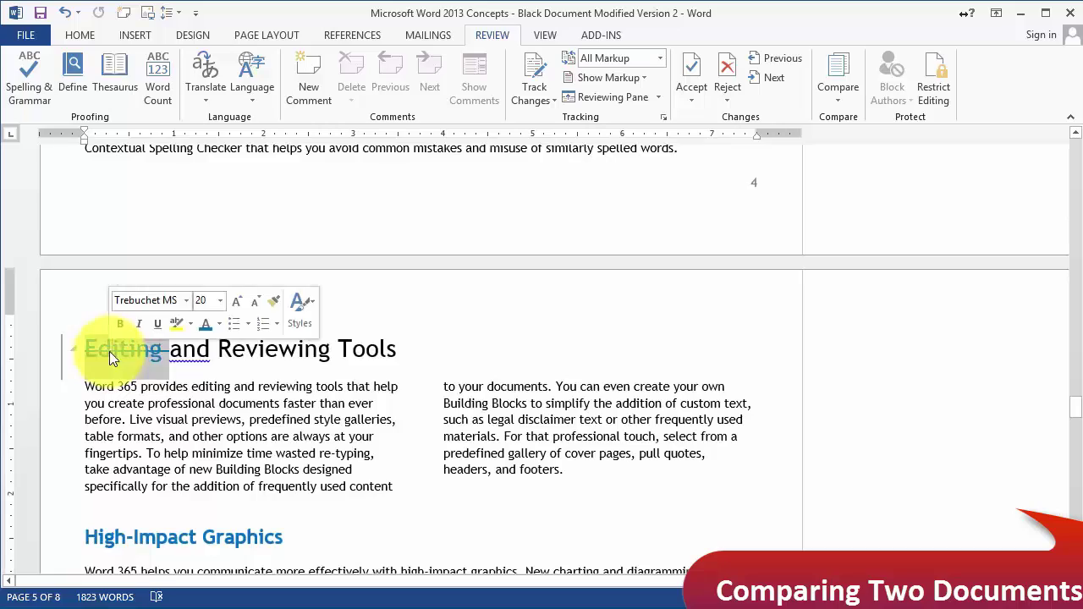
{"action": "scroll", "coordinate": [172, 383], "scroll_direction": "down", "scroll_amount": 10}
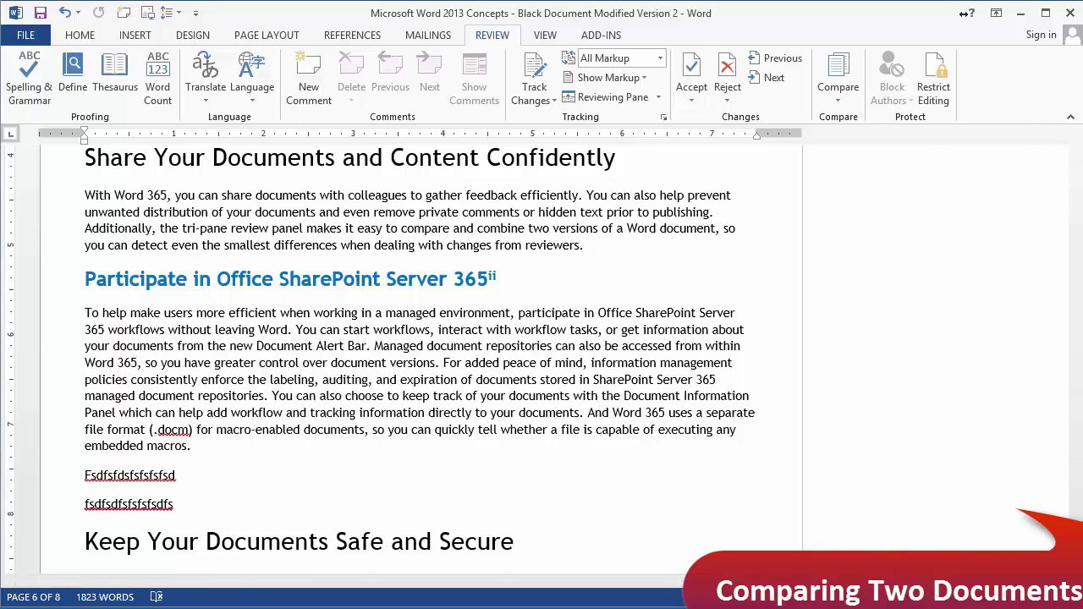
{"action": "scroll", "coordinate": [889, 297], "scroll_direction": "up", "scroll_amount": 6}
Show both the original and revised source documents alongside the compared document.
{"action": "left_click", "coordinate": [838, 85]}
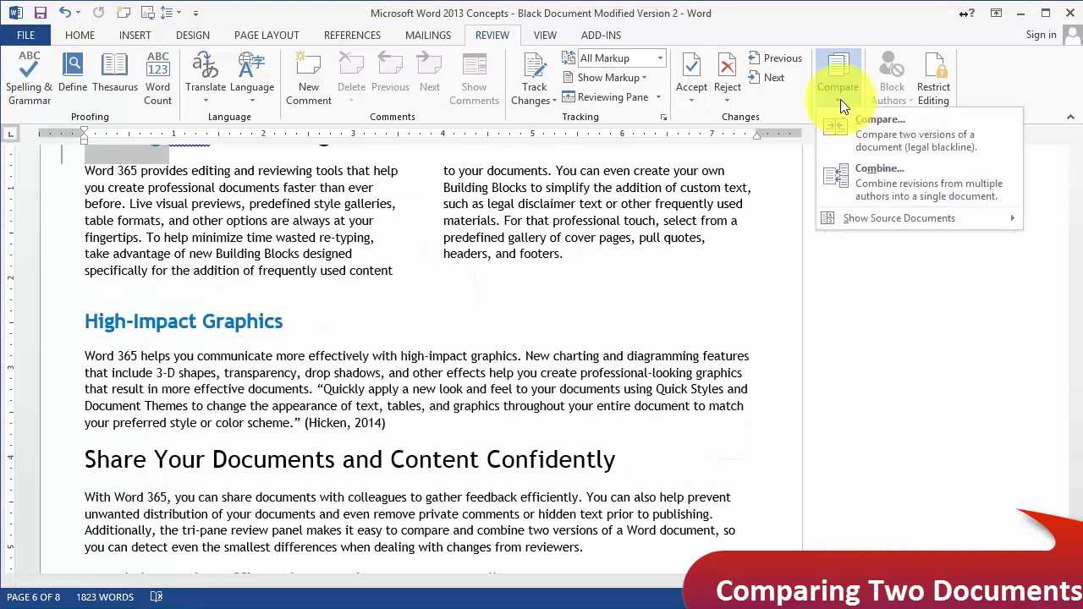
{"action": "mouse_move", "coordinate": [868, 230]}
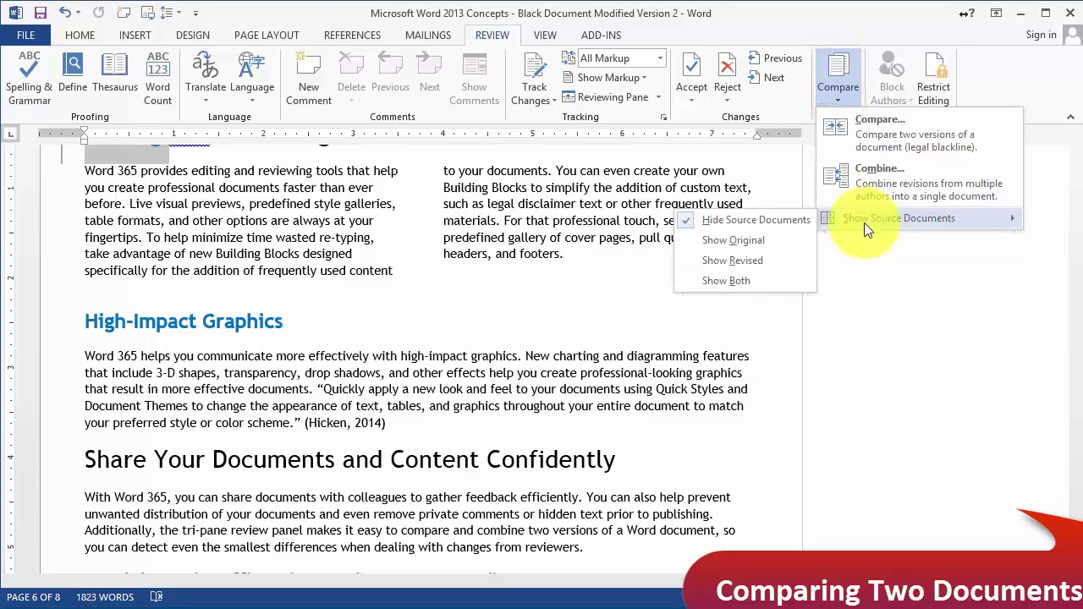
{"action": "key", "text": "Escape"}
{"action": "key", "text": "Escape"}
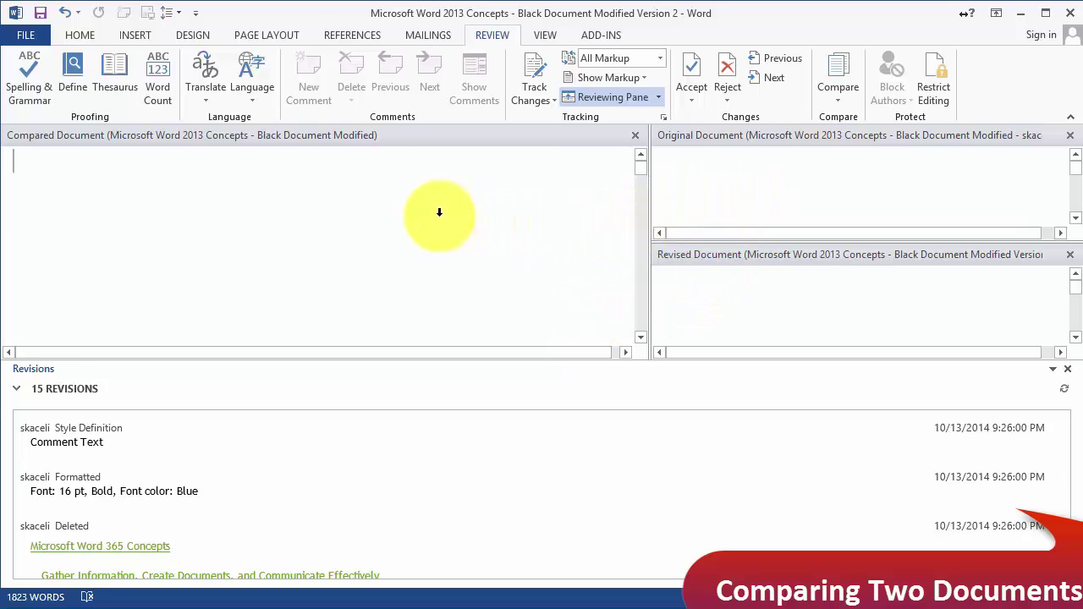
Examine the compared document against the original and revised versions, from the table of contents through the Office Suite (Basic) section.
{"action": "scroll", "coordinate": [438, 219], "scroll_direction": "down", "scroll_amount": 10}
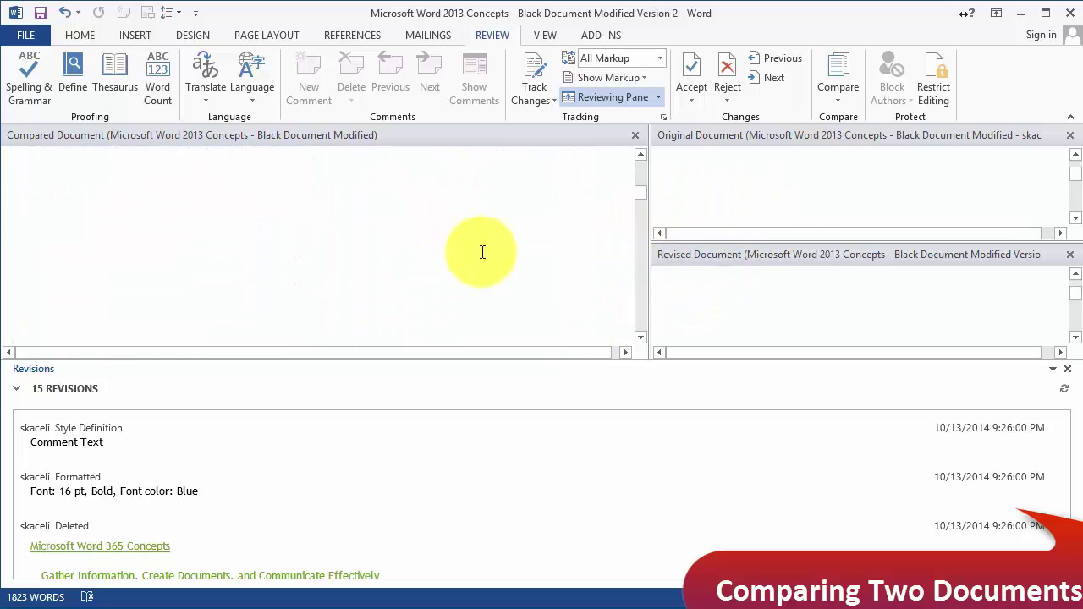
{"action": "scroll", "coordinate": [483, 247], "scroll_direction": "down", "scroll_amount": 2}
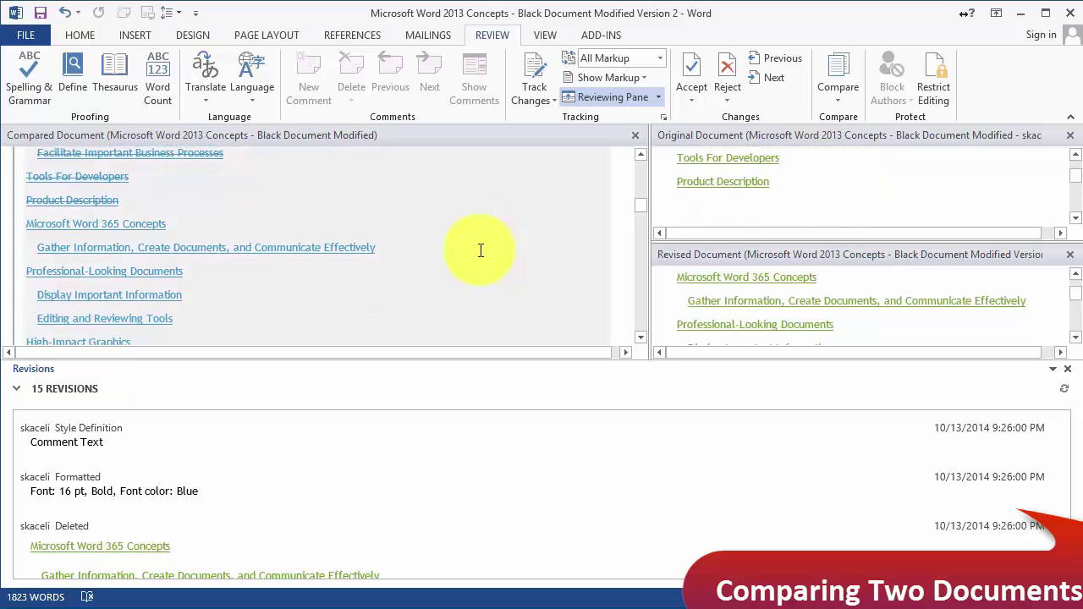
{"action": "scroll", "coordinate": [480, 250], "scroll_direction": "down", "scroll_amount": 3}
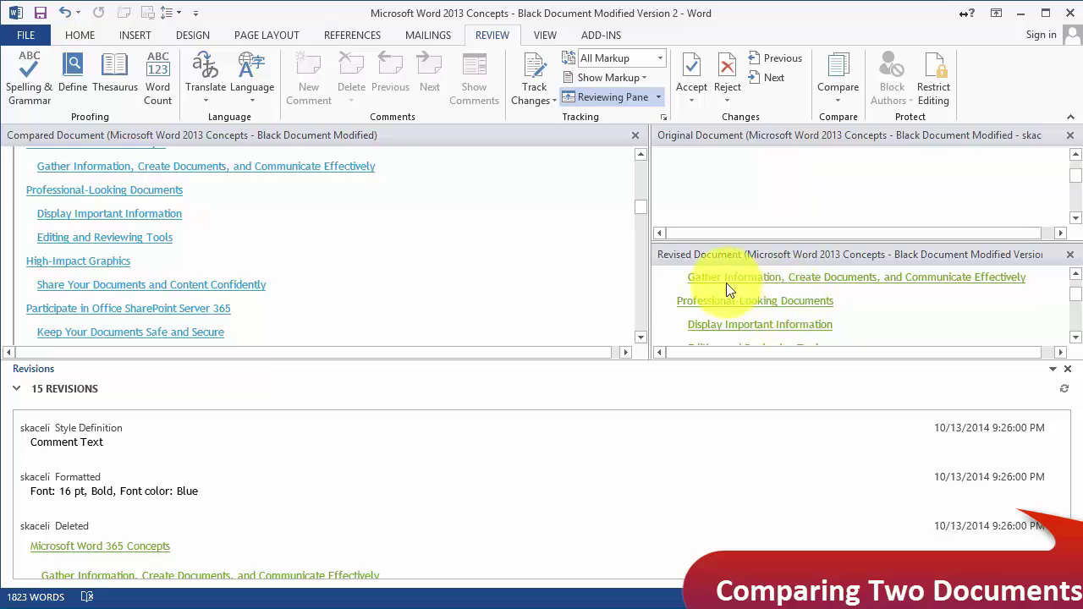
{"action": "scroll", "coordinate": [533, 280], "scroll_direction": "down", "scroll_amount": 6}
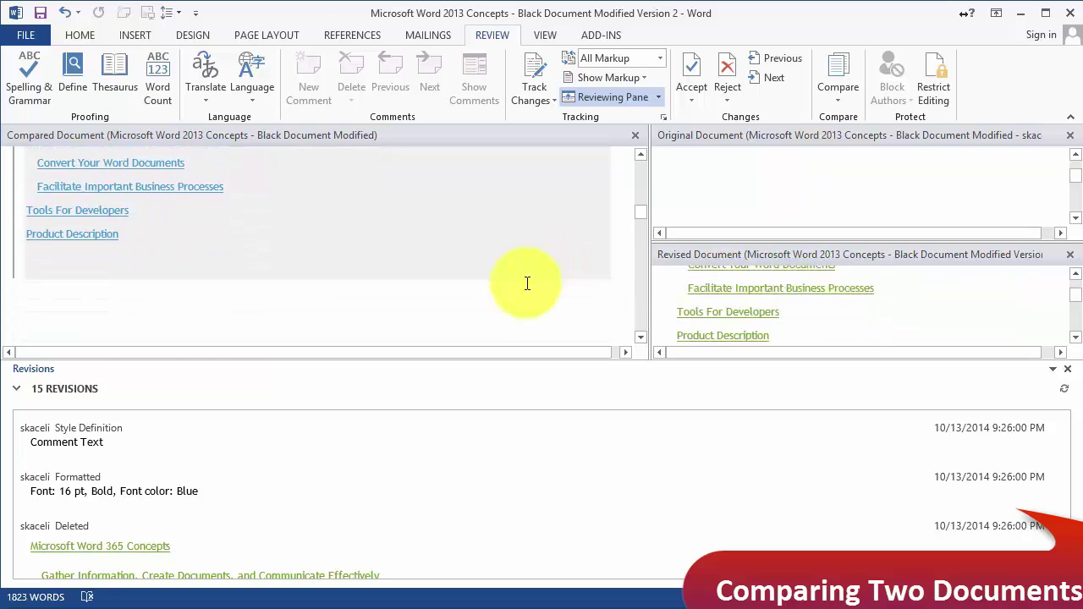
{"action": "scroll", "coordinate": [526, 284], "scroll_direction": "down", "scroll_amount": 6}
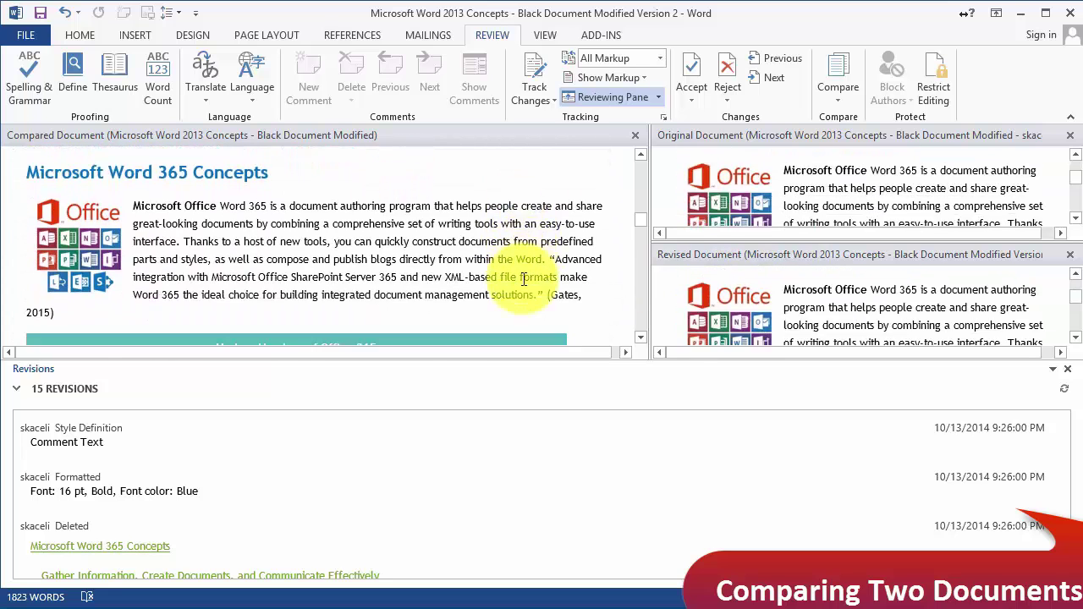
{"action": "scroll", "coordinate": [522, 280], "scroll_direction": "down", "scroll_amount": 3}
{"action": "scroll", "coordinate": [522, 282], "scroll_direction": "down", "scroll_amount": 3}
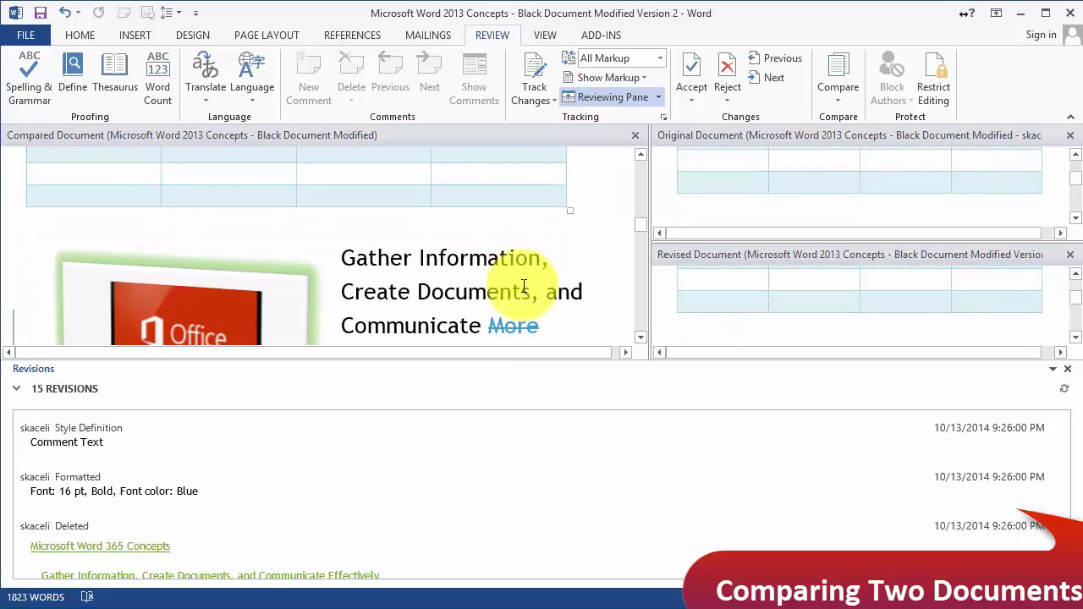
{"action": "scroll", "coordinate": [516, 282], "scroll_direction": "down", "scroll_amount": 3}
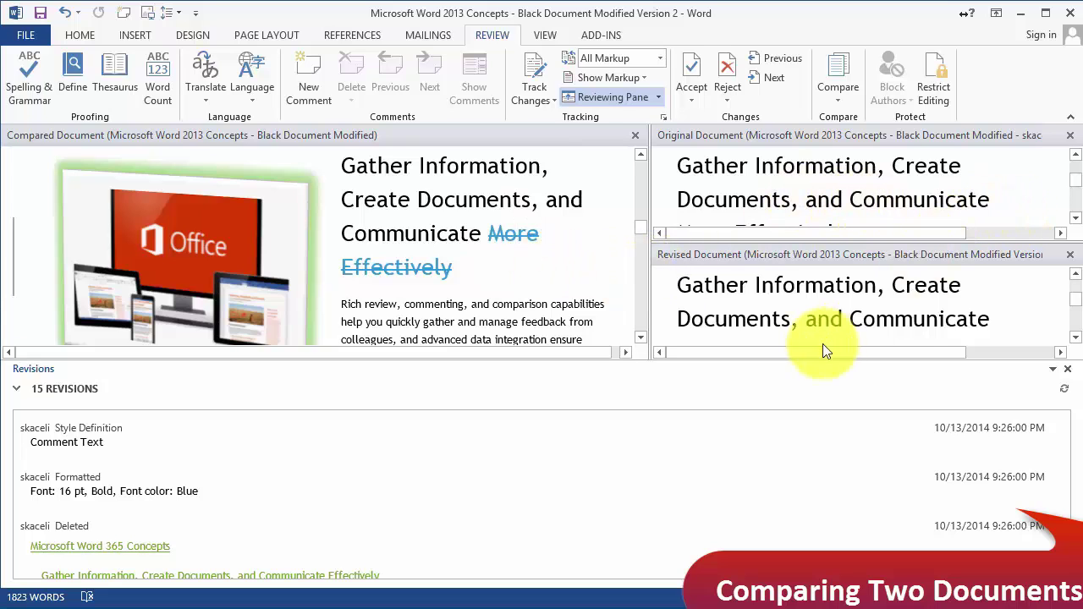
{"action": "scroll", "coordinate": [942, 216], "scroll_direction": "down", "scroll_amount": 1}
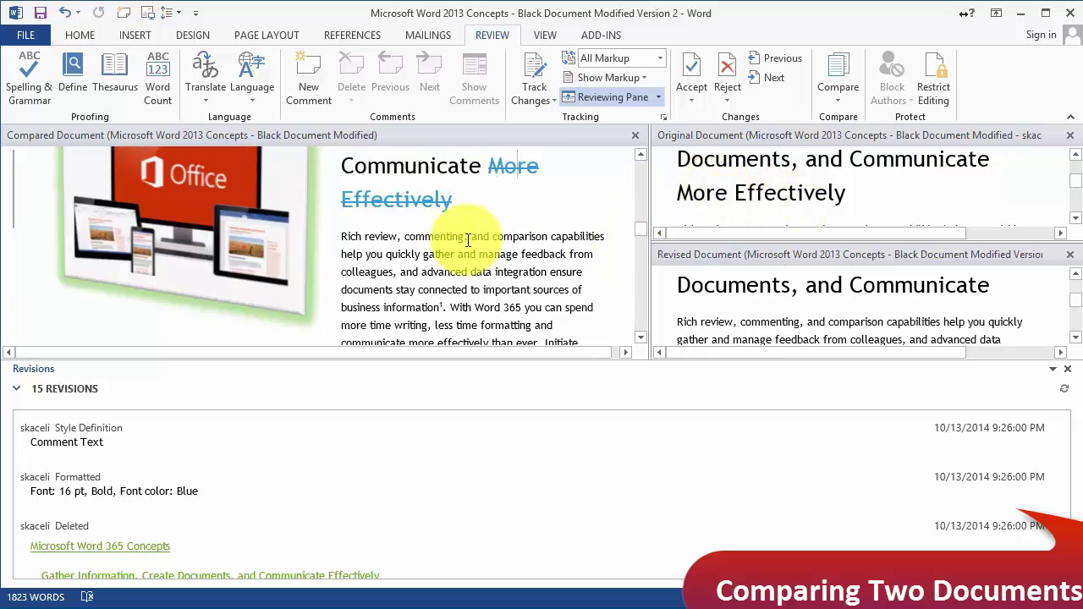
{"action": "scroll", "coordinate": [508, 259], "scroll_direction": "down", "scroll_amount": 3}
{"action": "scroll", "coordinate": [495, 263], "scroll_direction": "down", "scroll_amount": 10}
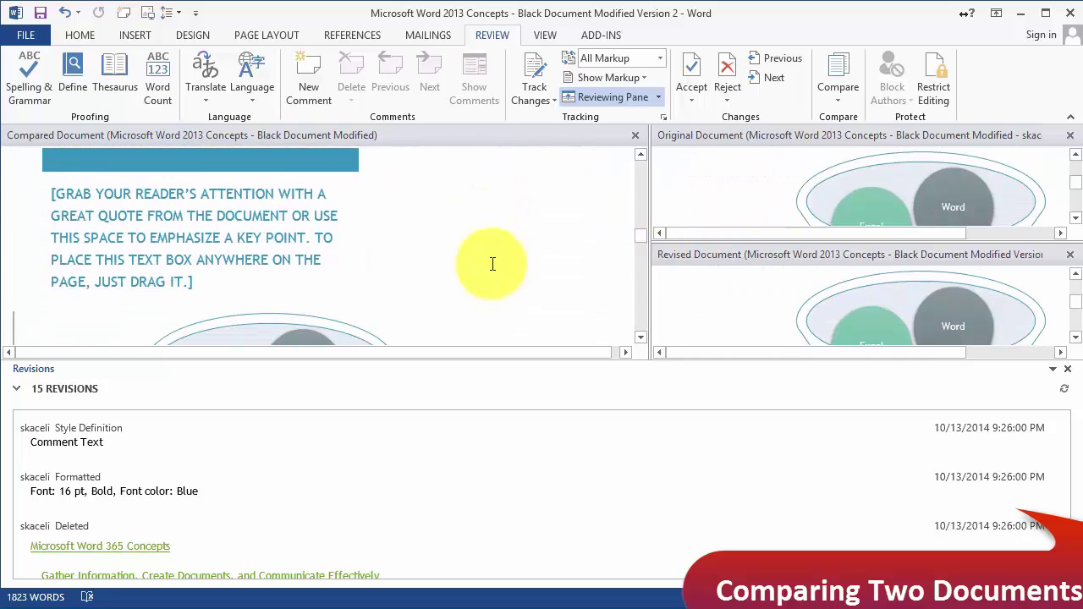
{"action": "scroll", "coordinate": [500, 279], "scroll_direction": "down", "scroll_amount": 15}
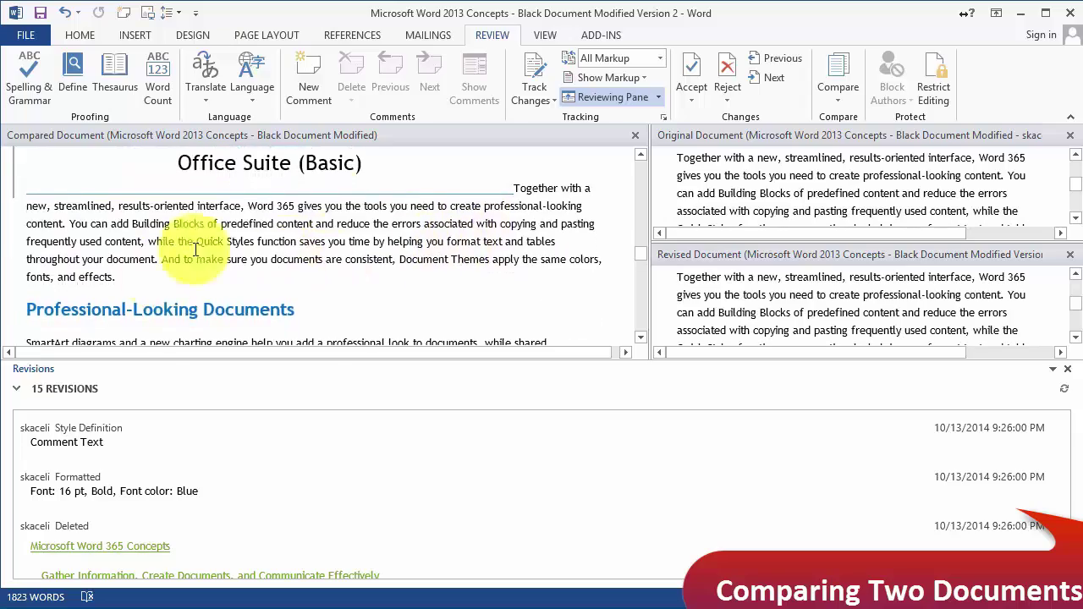
Examine the compared document from Gather Information to High-Impact Graphics, and read the full list of revisions down to its end.
{"action": "scroll", "coordinate": [457, 258], "scroll_direction": "down", "scroll_amount": 3}
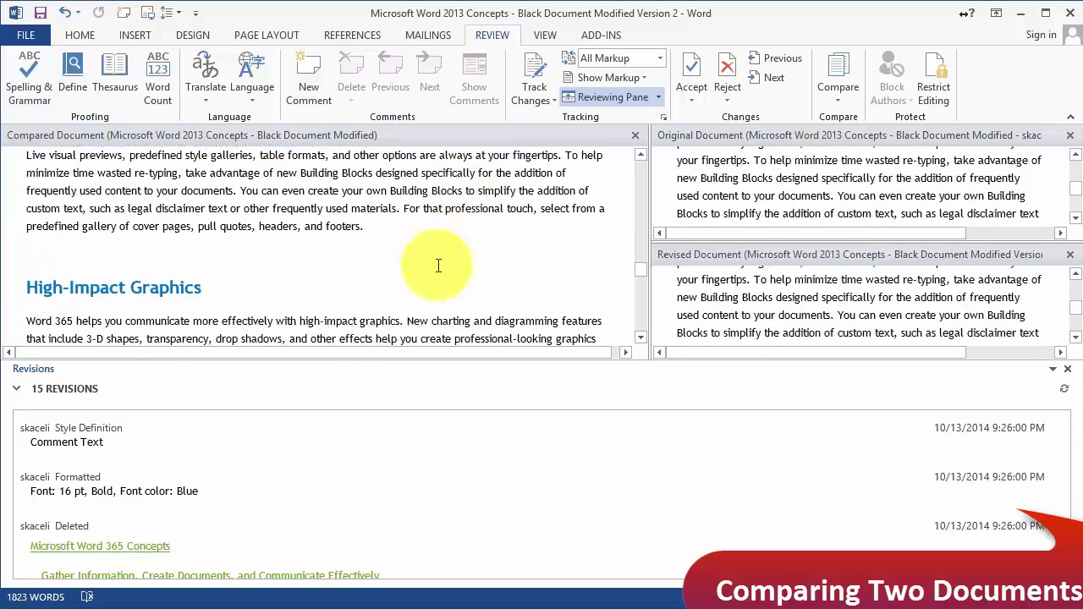
{"action": "scroll", "coordinate": [217, 455], "scroll_direction": "down", "scroll_amount": 2}
{"action": "scroll", "coordinate": [381, 461], "scroll_direction": "up", "scroll_amount": 2}
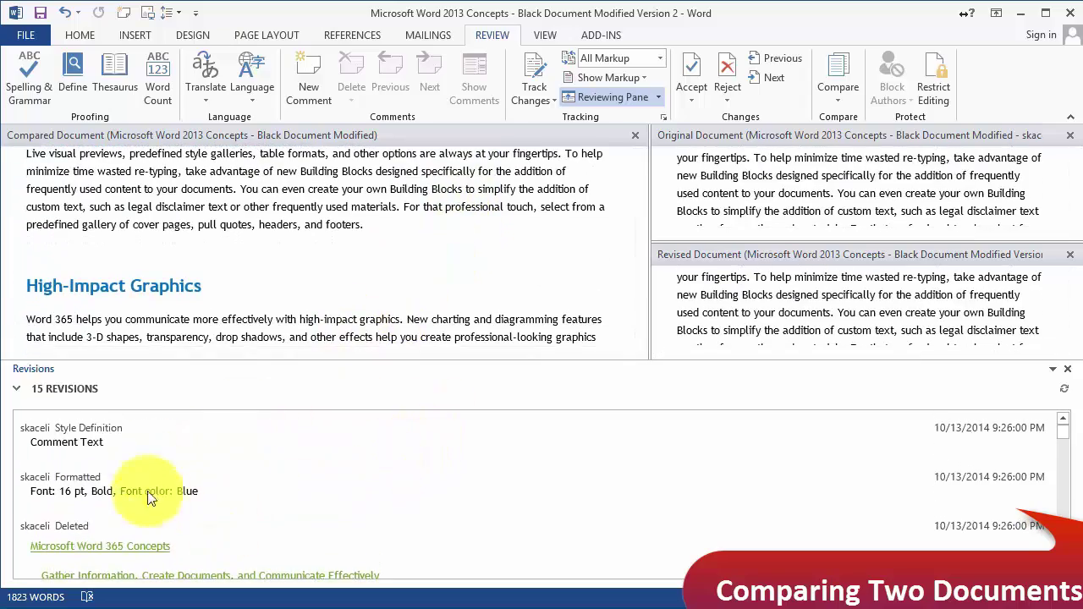
{"action": "scroll", "coordinate": [161, 457], "scroll_direction": "down", "scroll_amount": 2}
{"action": "scroll", "coordinate": [169, 475], "scroll_direction": "down", "scroll_amount": 10}
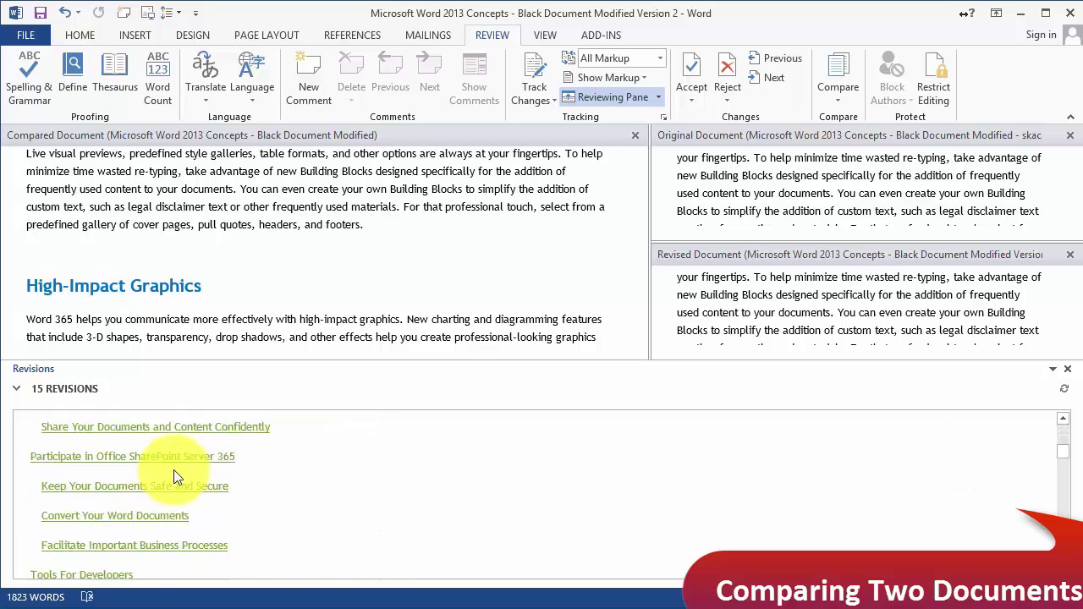
{"action": "scroll", "coordinate": [194, 471], "scroll_direction": "down", "scroll_amount": 10}
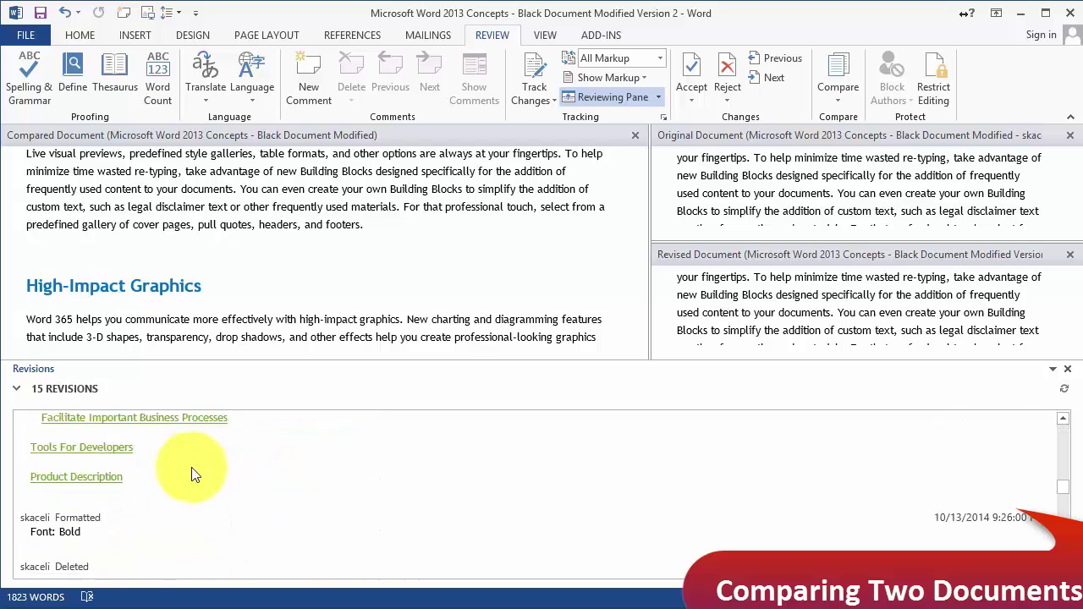
{"action": "scroll", "coordinate": [211, 481], "scroll_direction": "down", "scroll_amount": 10}
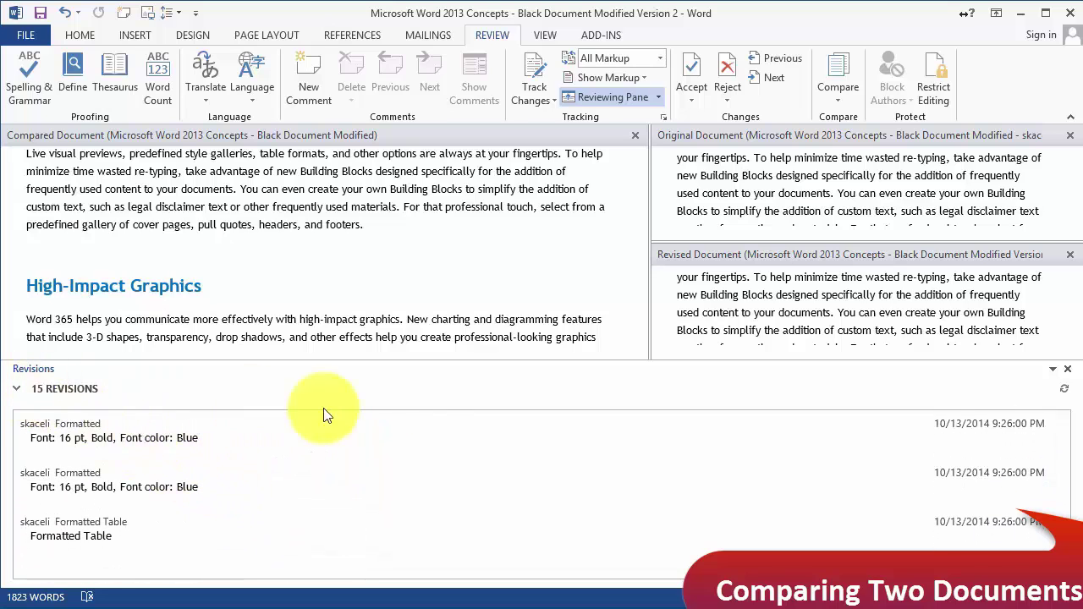
{"action": "scroll", "coordinate": [491, 264], "scroll_direction": "down", "scroll_amount": 15}
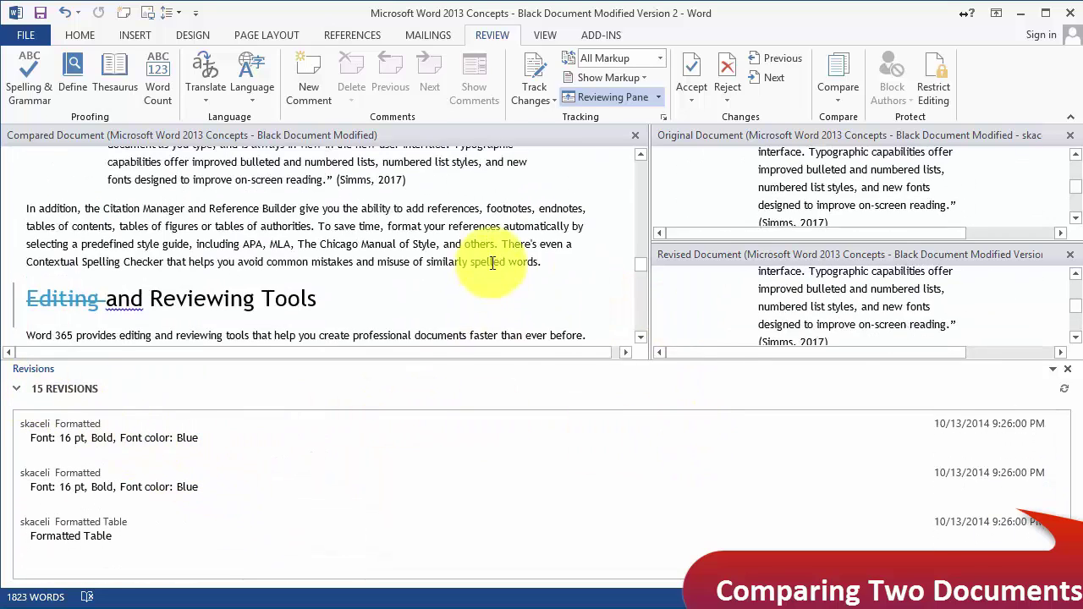
{"action": "scroll", "coordinate": [493, 263], "scroll_direction": "up", "scroll_amount": 15}
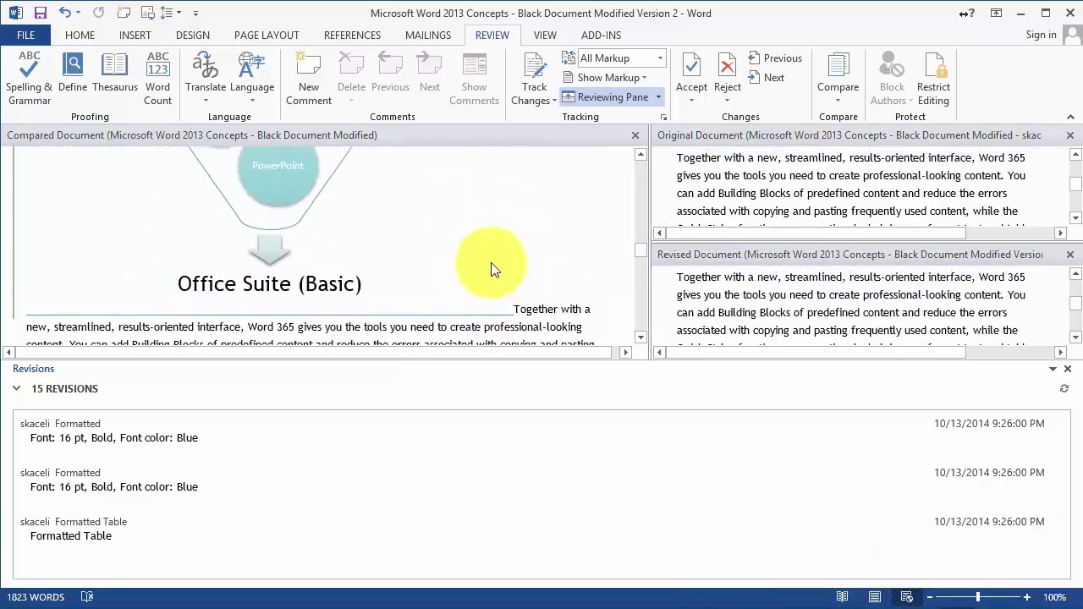
{"action": "scroll", "coordinate": [495, 264], "scroll_direction": "up", "scroll_amount": 3}
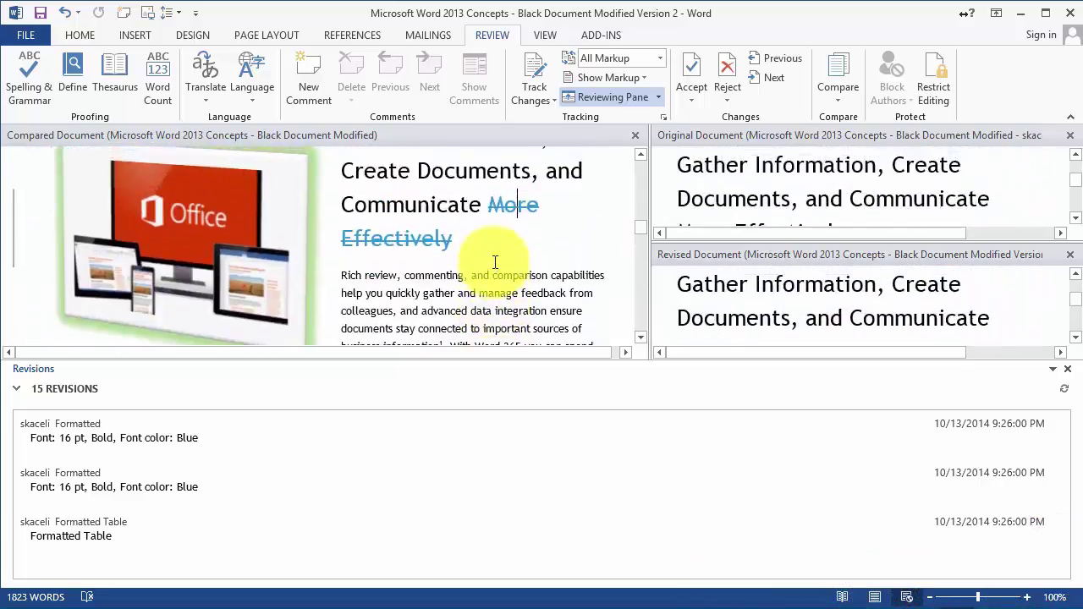
{"action": "scroll", "coordinate": [492, 269], "scroll_direction": "down", "scroll_amount": 5}
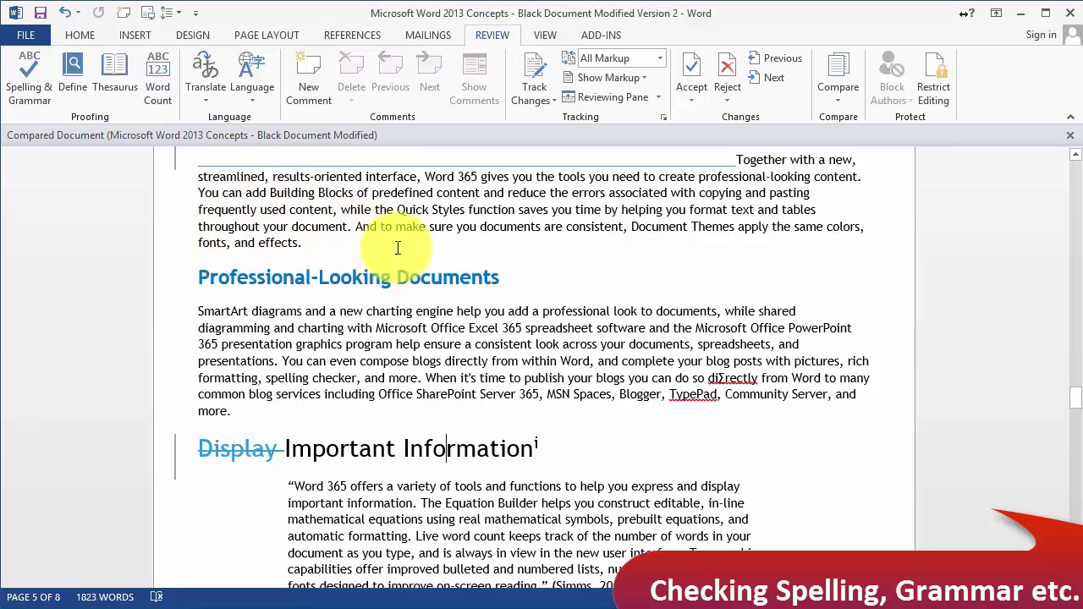
Add a line with the misspelling "Typ" below the paragraph ending "fonts, and effects." and replace it with the suggested "Type".
{"action": "key", "text": "Return"}
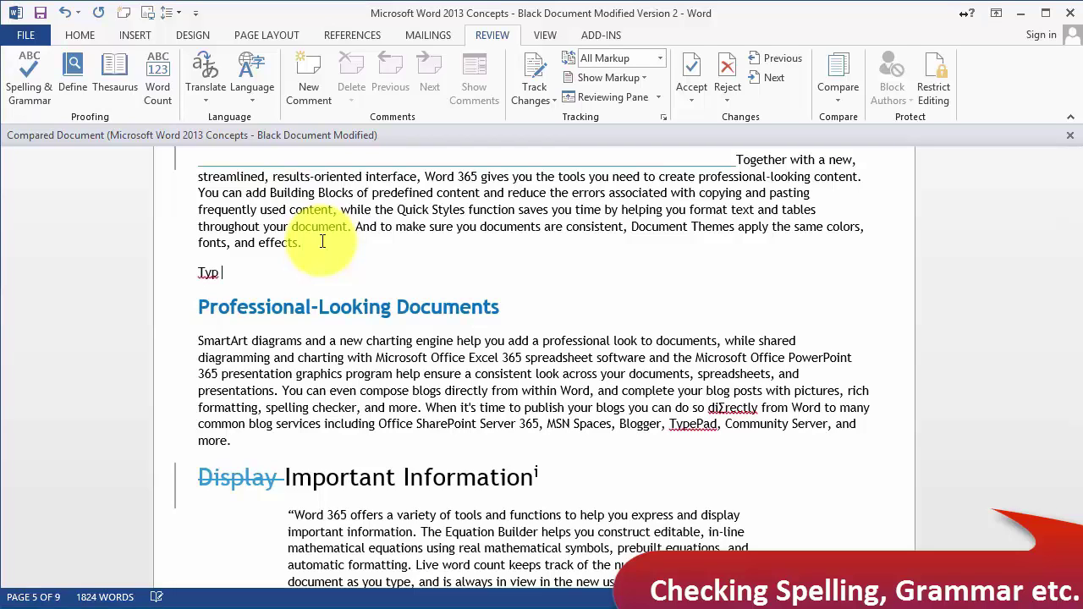
{"action": "right_click", "coordinate": [211, 273]}
{"action": "left_click", "coordinate": [269, 292]}
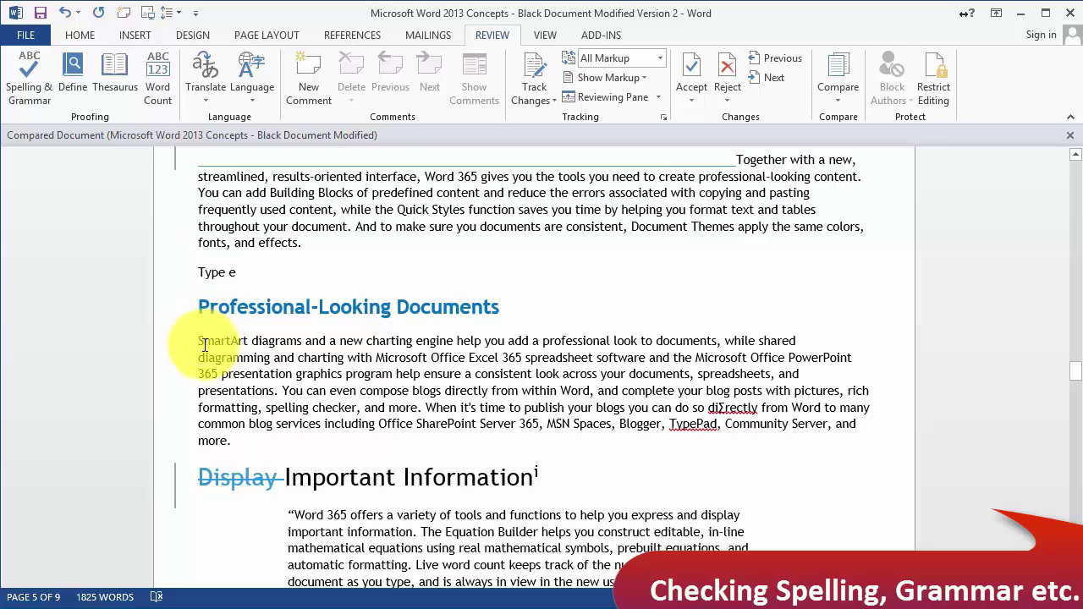
Run the spelling and grammar check from the SmartArt paragraph, correcting "diΣrectly" to "directly" and replacing the flagged "TypePad" with a suggestion.
{"action": "left_click", "coordinate": [203, 341]}
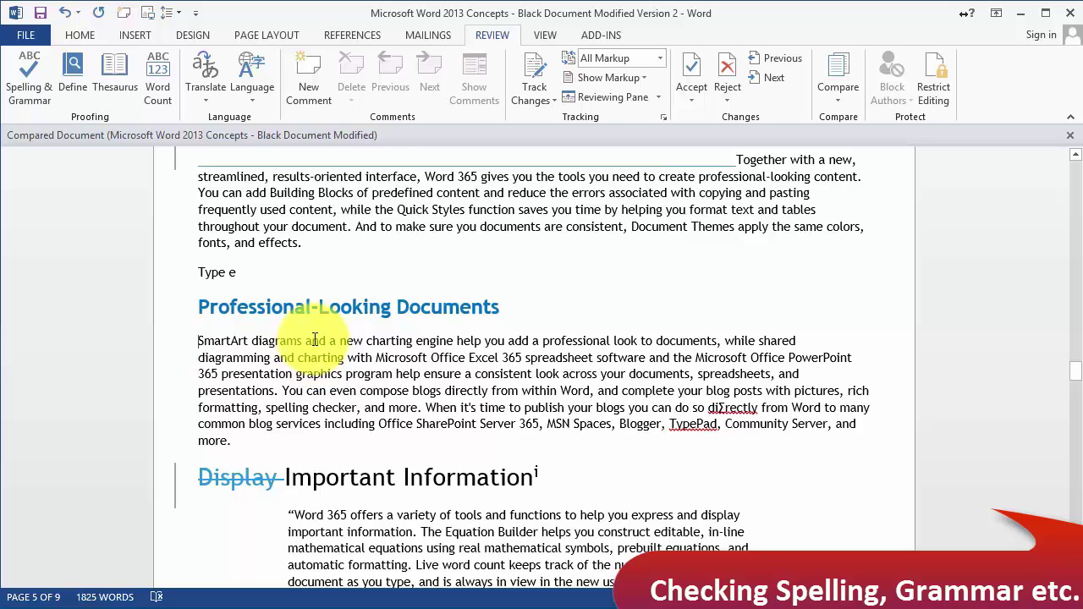
{"action": "left_click", "coordinate": [40, 99]}
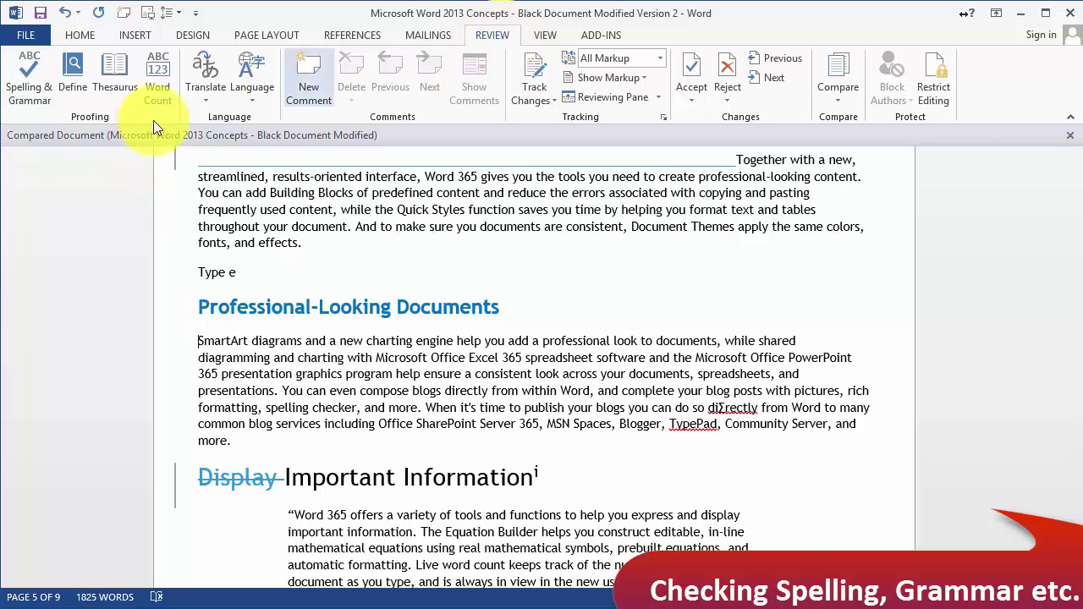
{"action": "left_click", "coordinate": [23, 89]}
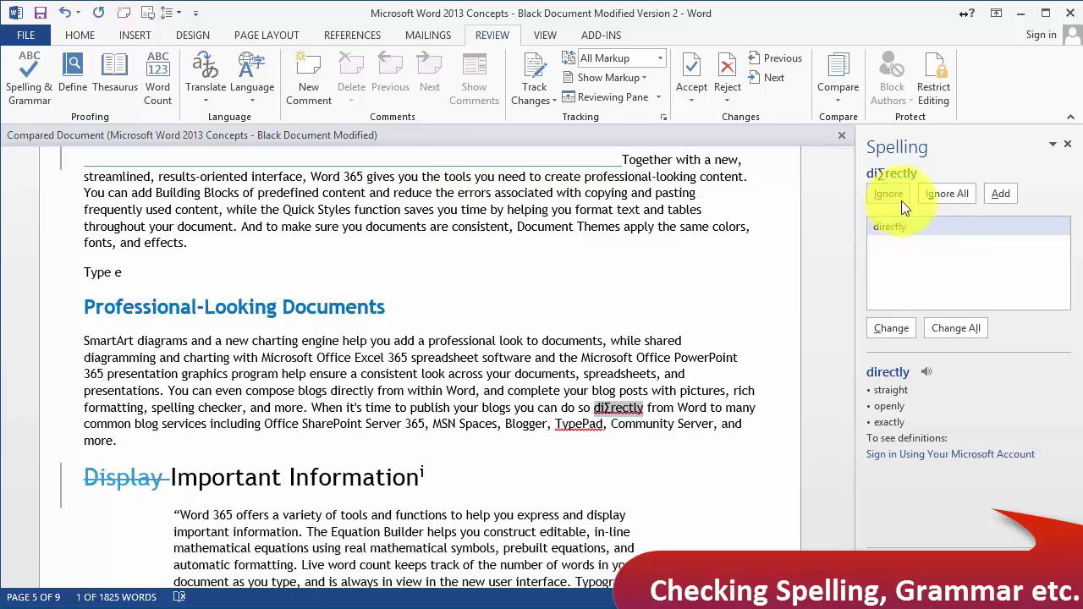
{"action": "left_click", "coordinate": [897, 327]}
{"action": "left_click", "coordinate": [888, 244]}
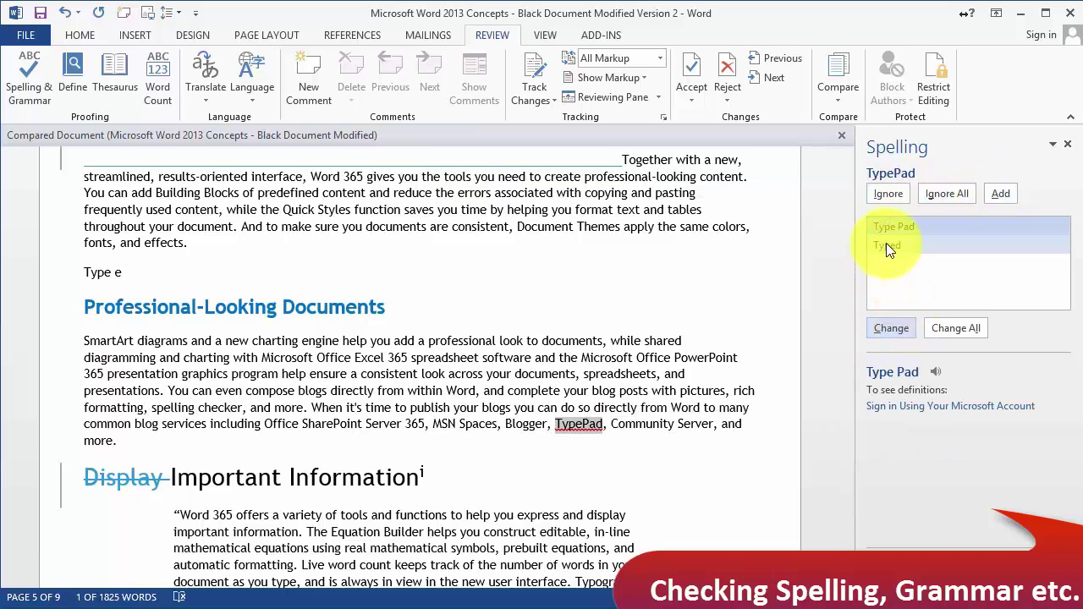
{"action": "left_click", "coordinate": [901, 330]}
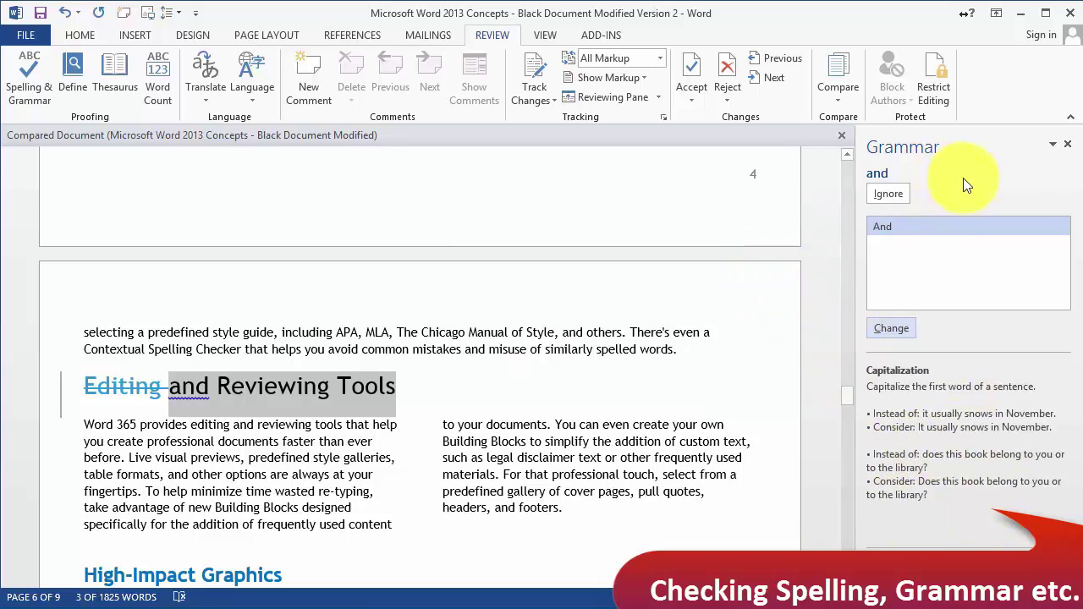
{"action": "left_click", "coordinate": [415, 331]}
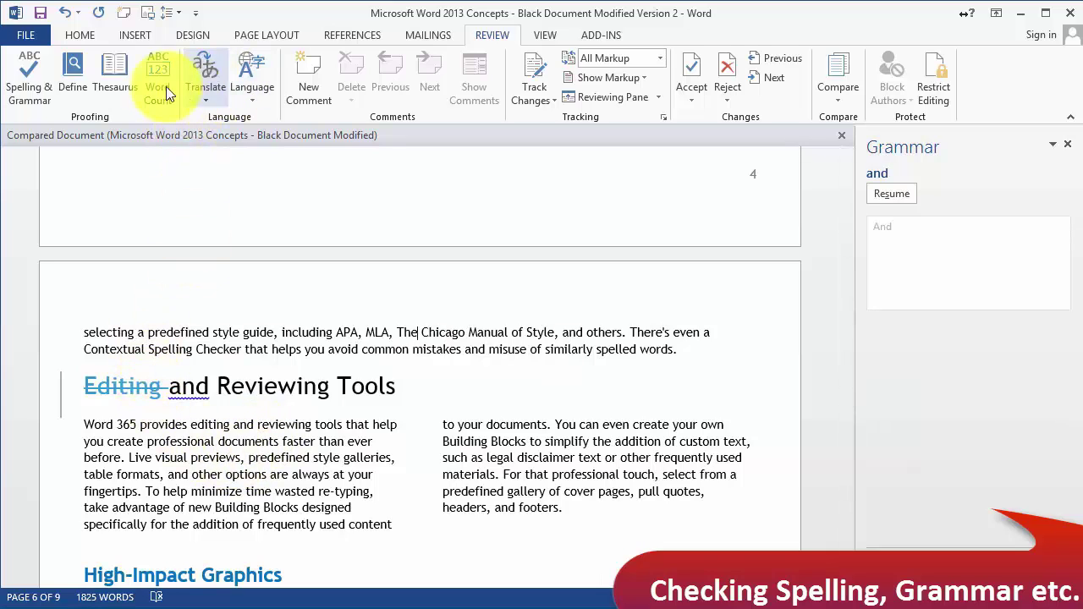
Look up synonyms for "Confidently" in the Share Your Documents heading without replacing the word.
{"action": "left_click_drag", "start_coordinate": [281, 473], "coordinate": [280, 473]}
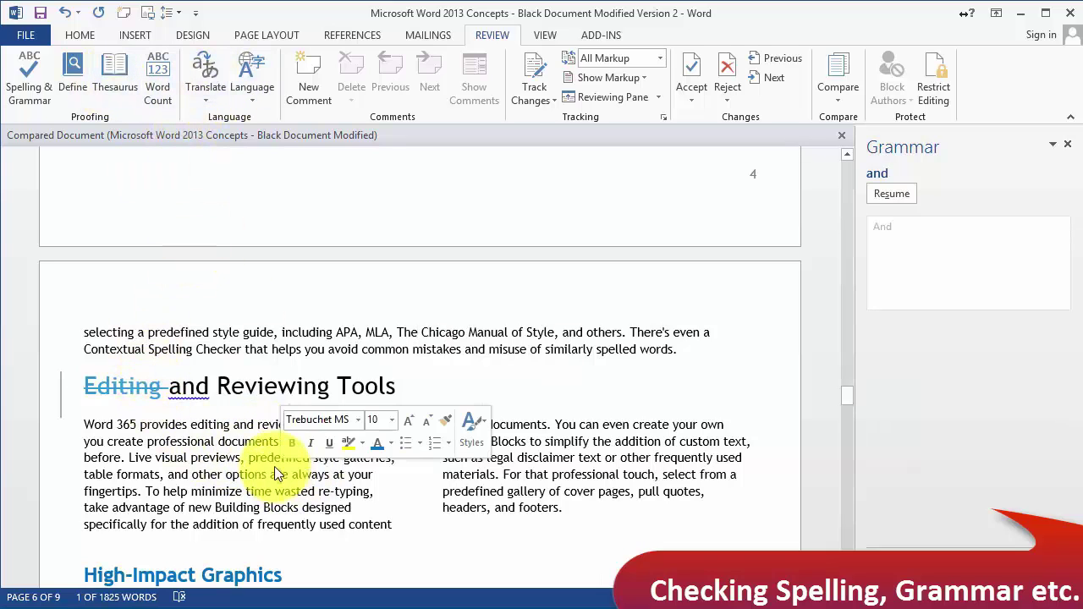
{"action": "scroll", "coordinate": [233, 441], "scroll_direction": "down", "scroll_amount": 3}
{"action": "scroll", "coordinate": [234, 442], "scroll_direction": "down", "scroll_amount": 1}
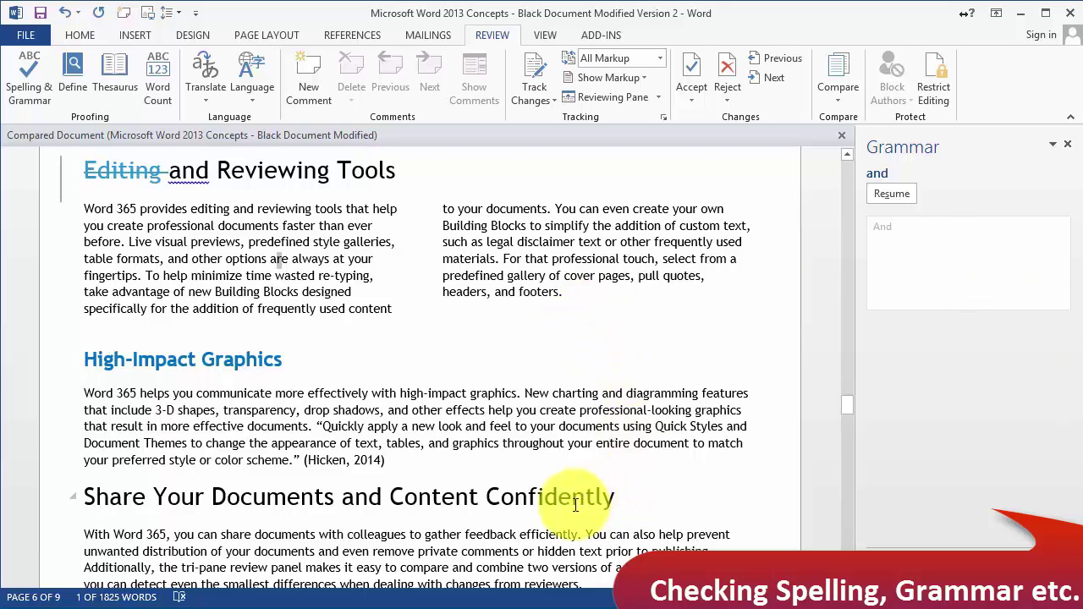
{"action": "right_click", "coordinate": [541, 497]}
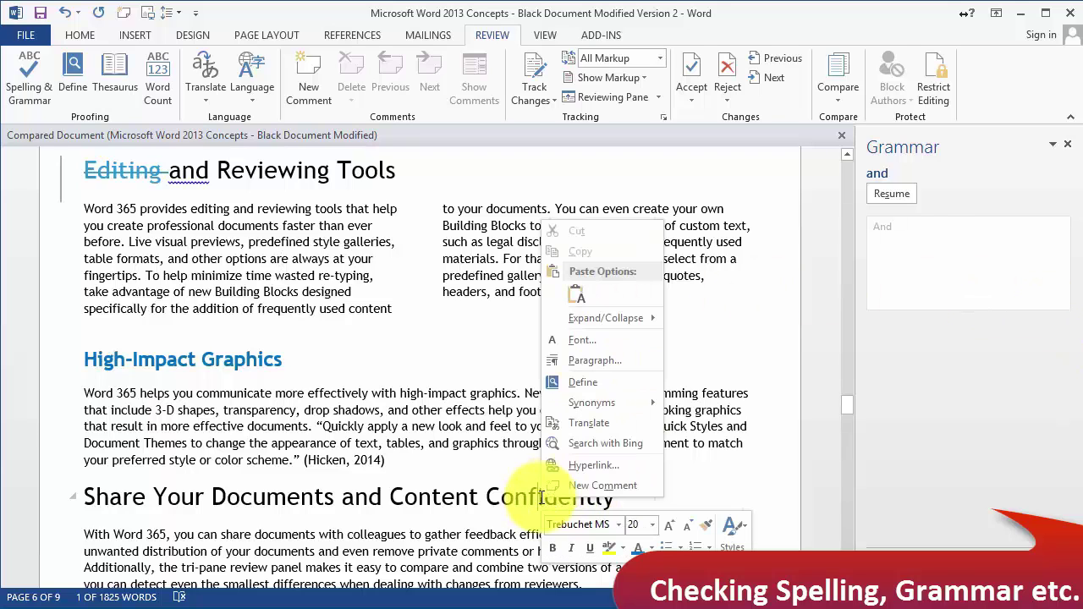
{"action": "mouse_move", "coordinate": [575, 403]}
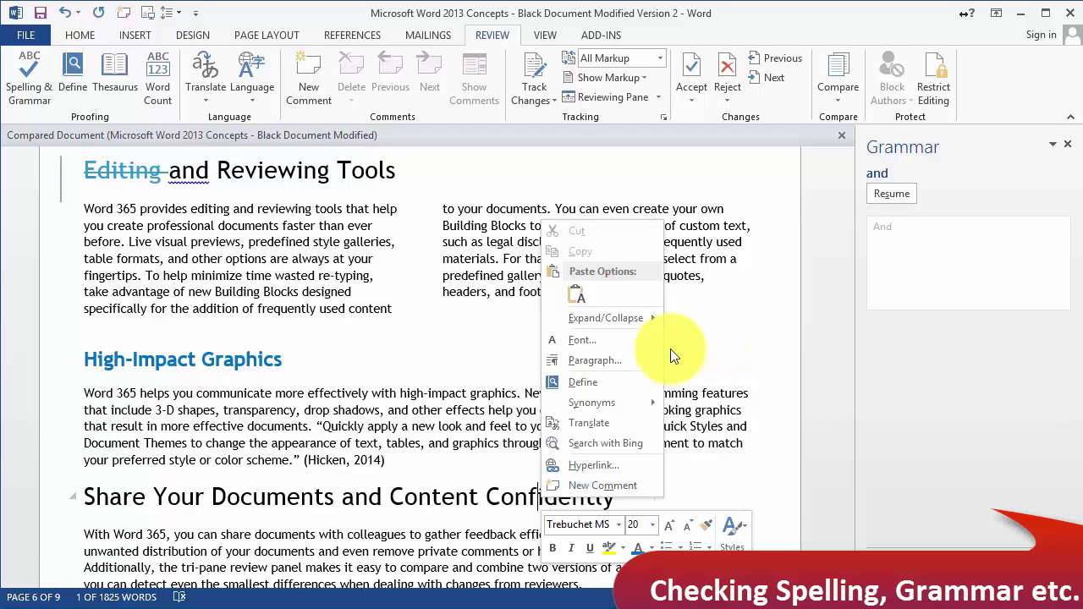
{"action": "key", "text": "Escape"}
Look up "Facilitate" from the Facilitate Important Business Processes heading in the thesaurus, and close the Thesaurus and Grammar panes.
{"action": "scroll", "coordinate": [381, 442], "scroll_direction": "down", "scroll_amount": 2}
{"action": "scroll", "coordinate": [380, 443], "scroll_direction": "down", "scroll_amount": 5}
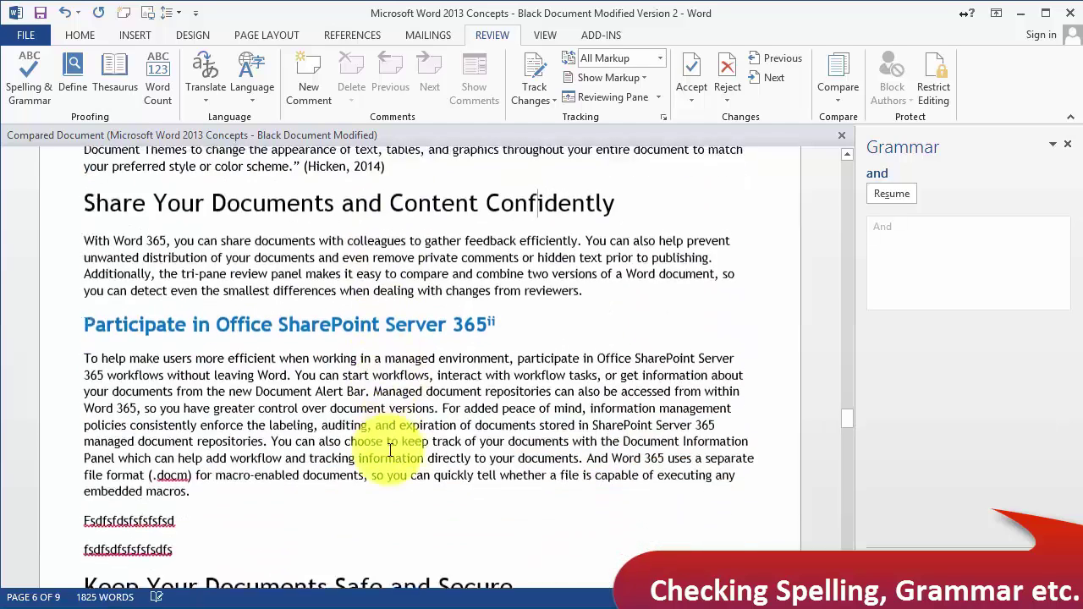
{"action": "scroll", "coordinate": [335, 376], "scroll_direction": "down", "scroll_amount": 7}
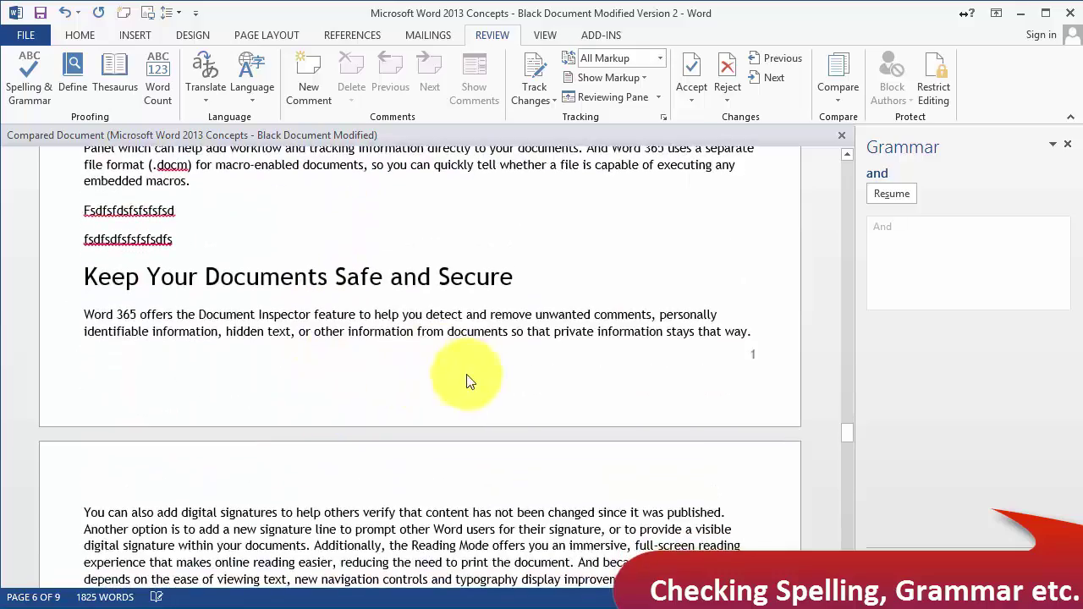
{"action": "scroll", "coordinate": [457, 377], "scroll_direction": "down", "scroll_amount": 3}
{"action": "scroll", "coordinate": [441, 387], "scroll_direction": "down", "scroll_amount": 2}
{"action": "scroll", "coordinate": [441, 386], "scroll_direction": "down", "scroll_amount": 2}
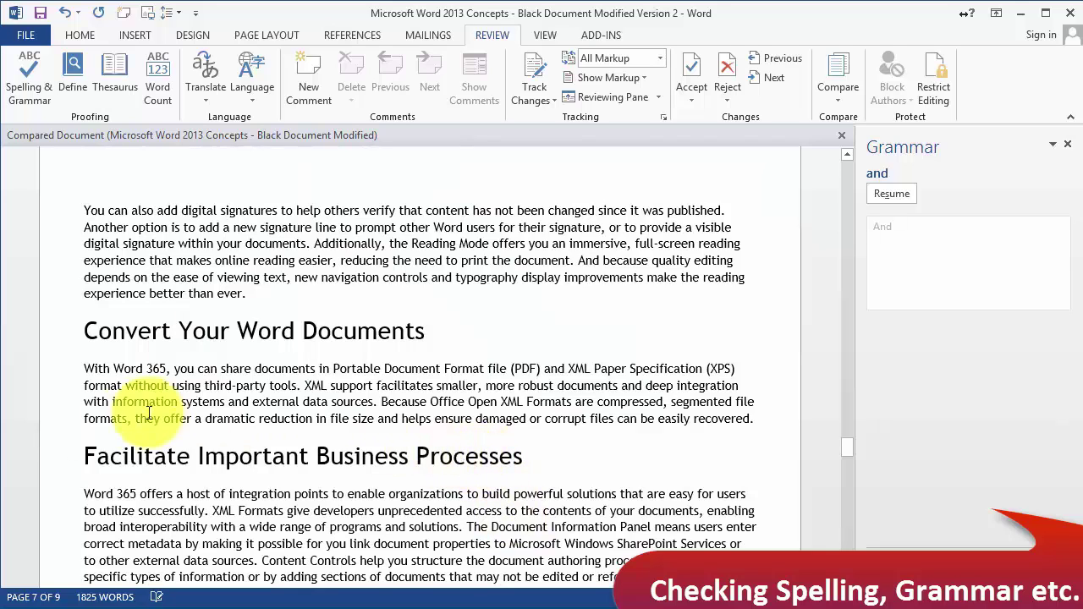
{"action": "right_click", "coordinate": [127, 457]}
{"action": "mouse_move", "coordinate": [209, 355]}
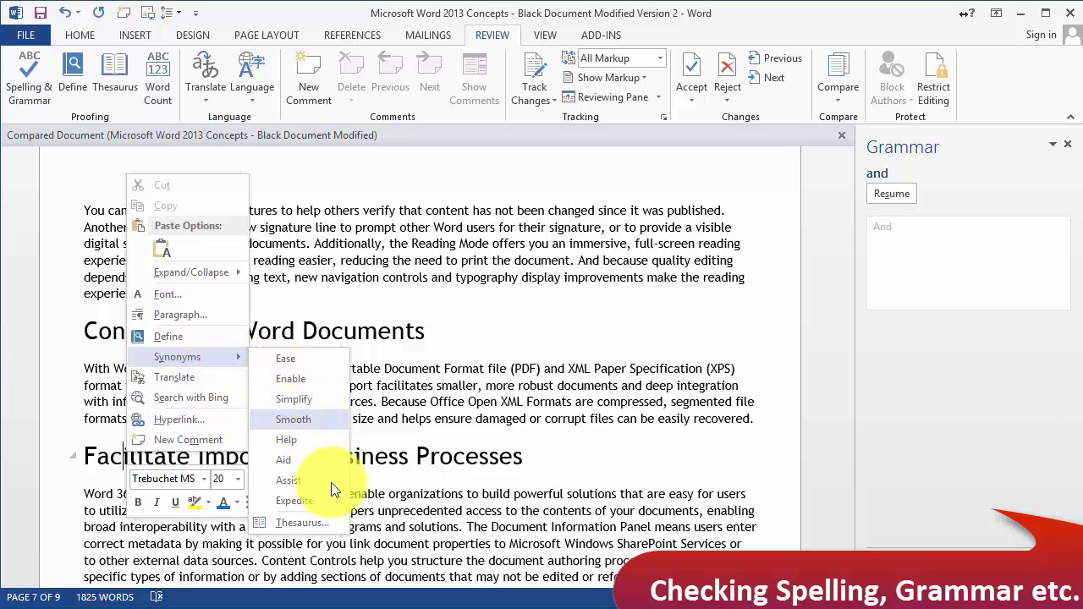
{"action": "left_click", "coordinate": [307, 523]}
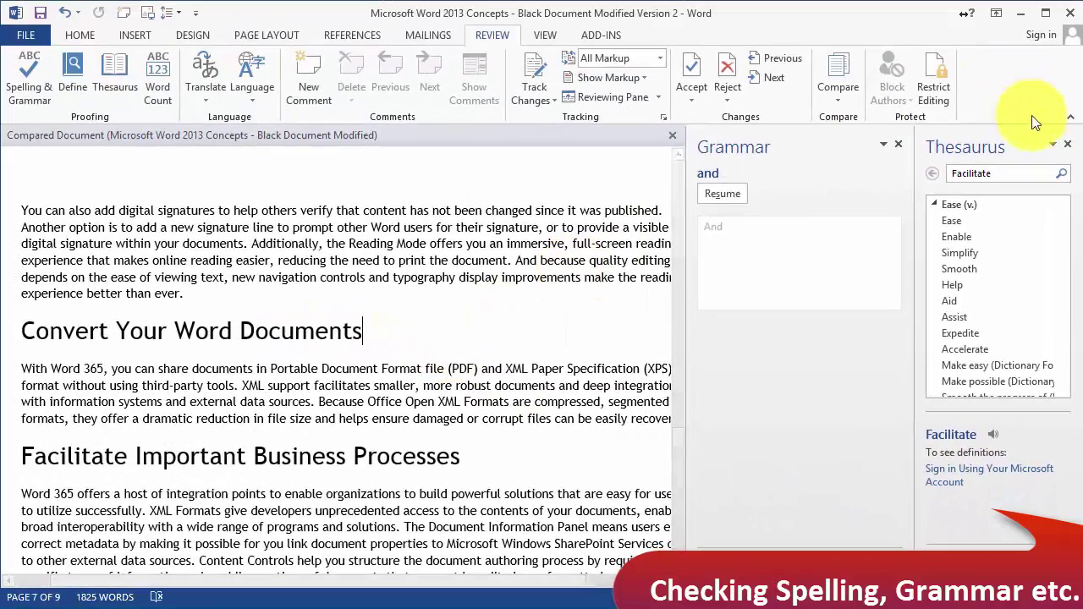
{"action": "left_click", "coordinate": [1068, 144]}
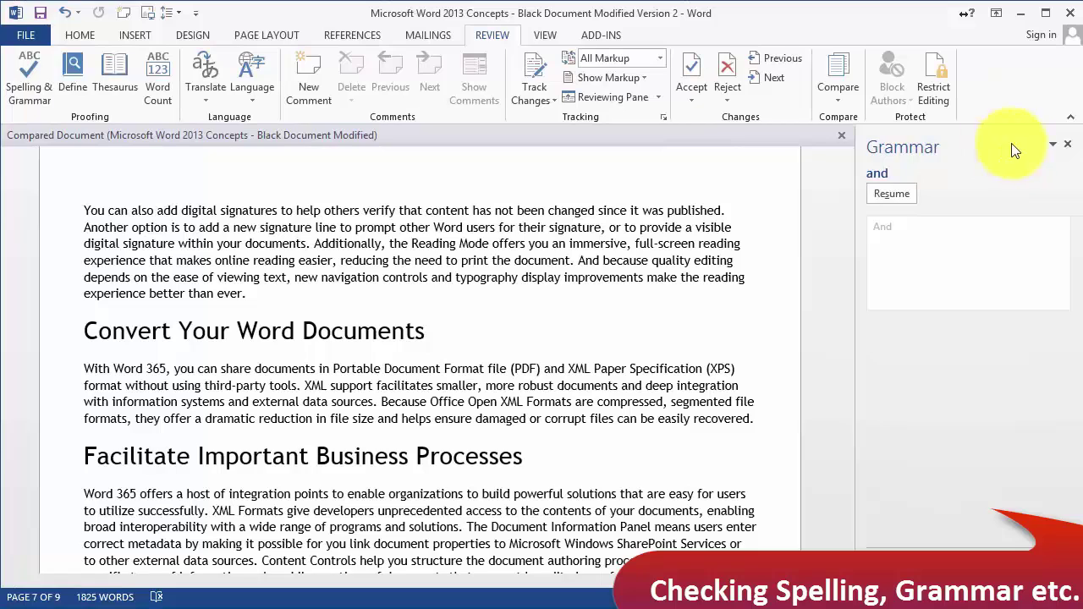
{"action": "left_click", "coordinate": [1069, 147]}
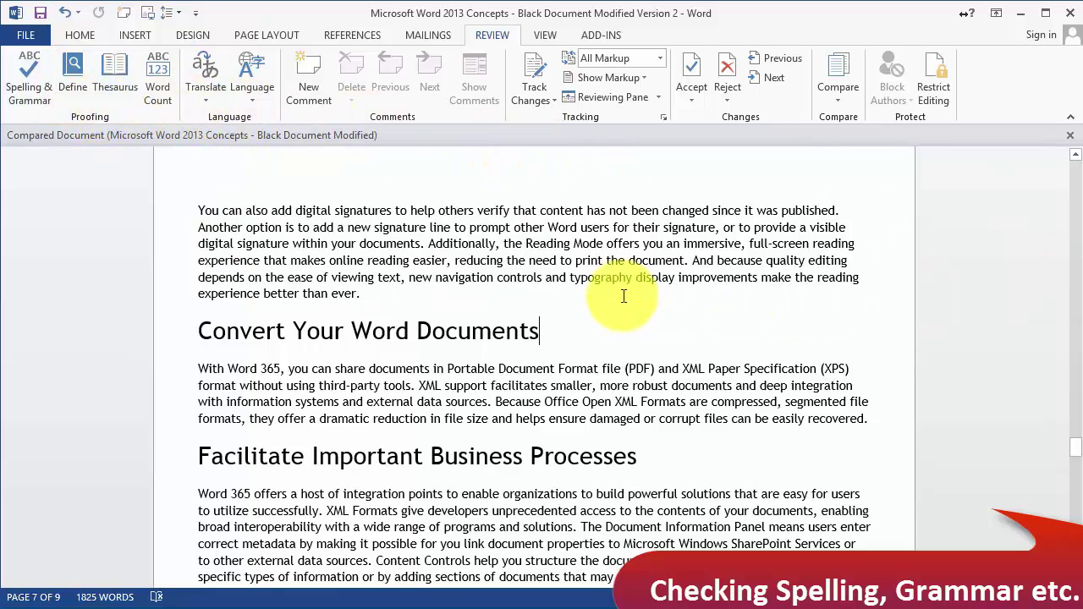
Switch the document to Read Mode and view the tools available there.
{"action": "left_click", "coordinate": [545, 34]}
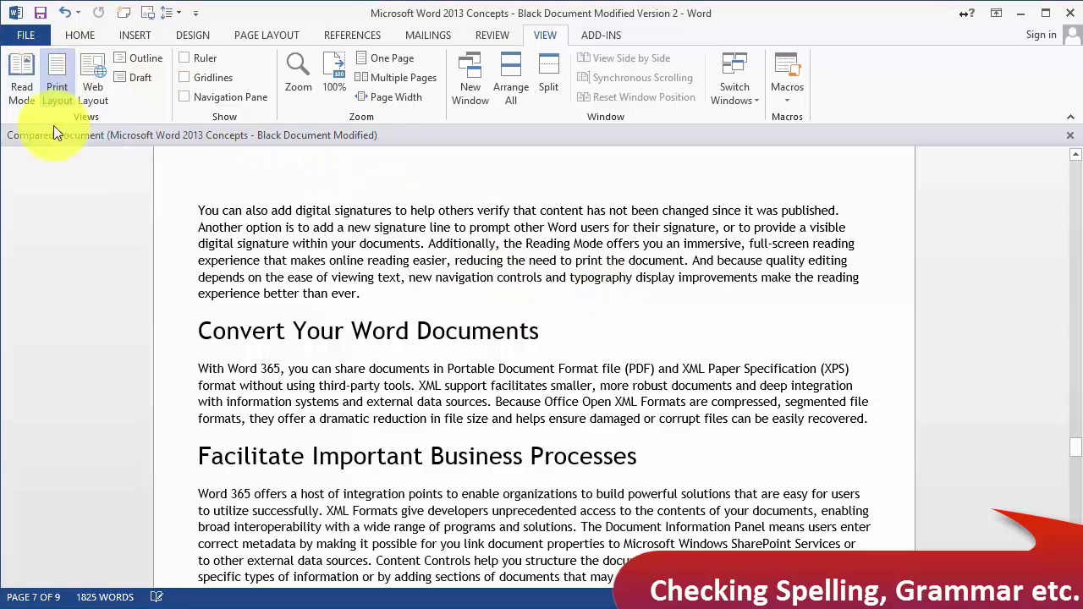
{"action": "left_click", "coordinate": [22, 71]}
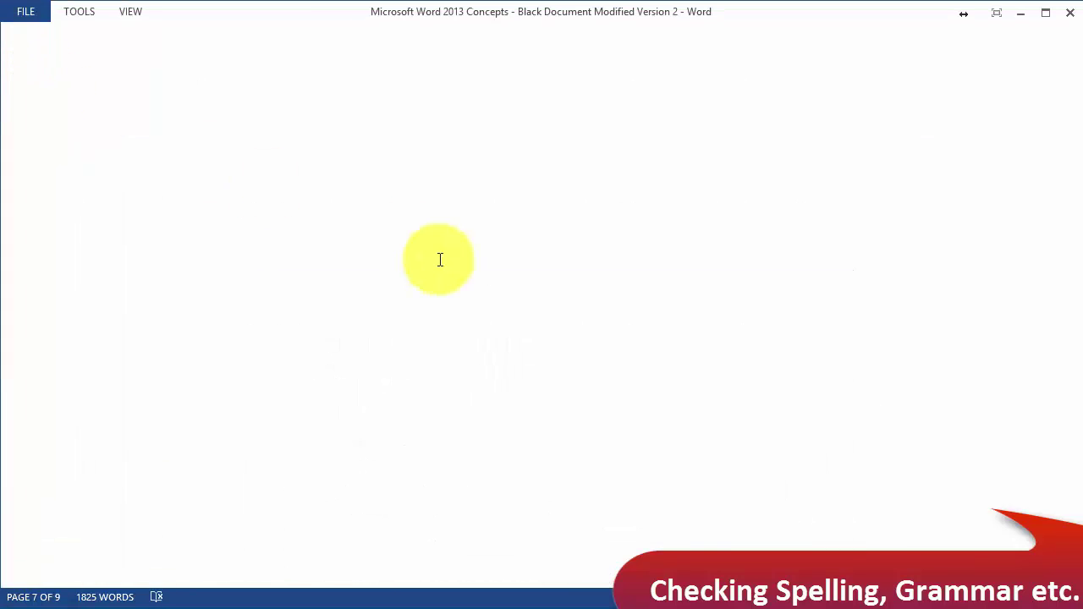
{"action": "left_click", "coordinate": [80, 13]}
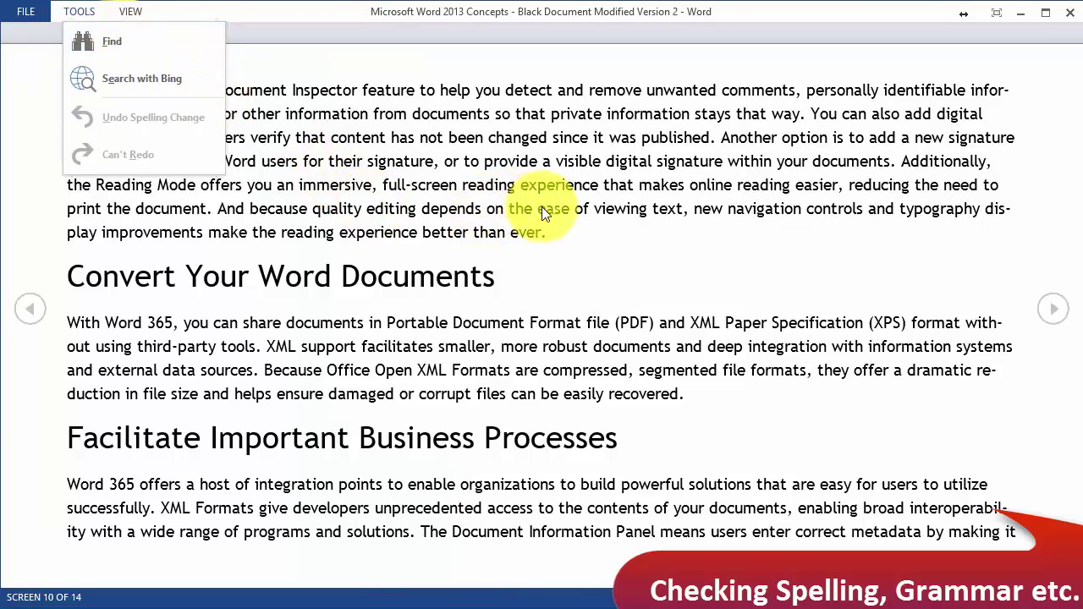
{"action": "left_click", "coordinate": [330, 169]}
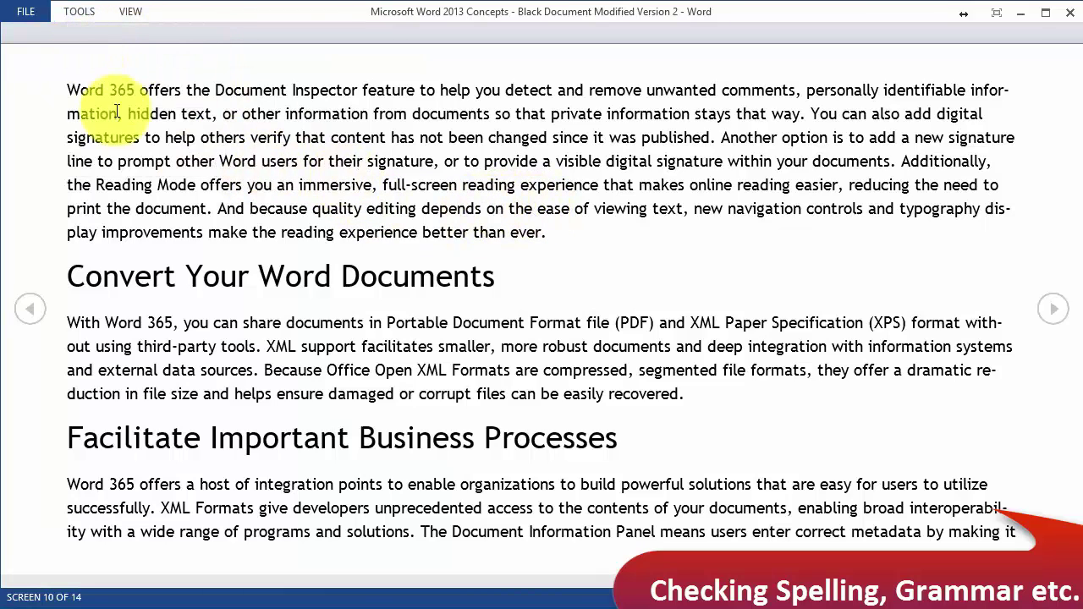
Try to delete text in Read Mode on the screen with the Office Suite (Basic) diagram.
{"action": "scroll", "coordinate": [363, 212], "scroll_direction": "up", "scroll_amount": 5}
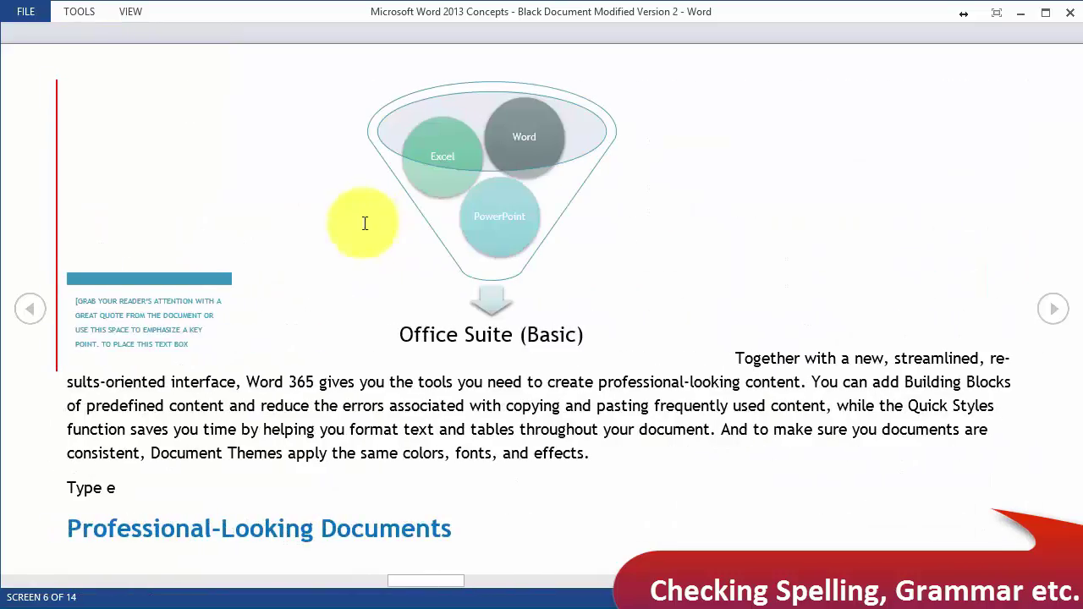
{"action": "scroll", "coordinate": [365, 223], "scroll_direction": "up", "scroll_amount": 1}
{"action": "scroll", "coordinate": [365, 239], "scroll_direction": "down", "scroll_amount": 1}
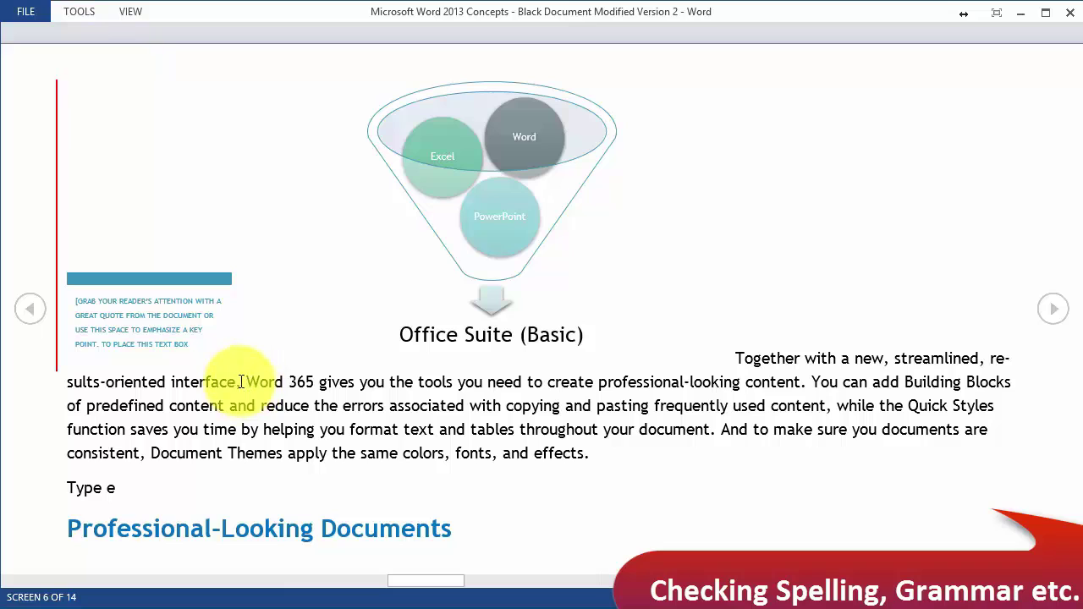
{"action": "key", "text": "Delete"}
{"action": "key", "text": "Delete"}
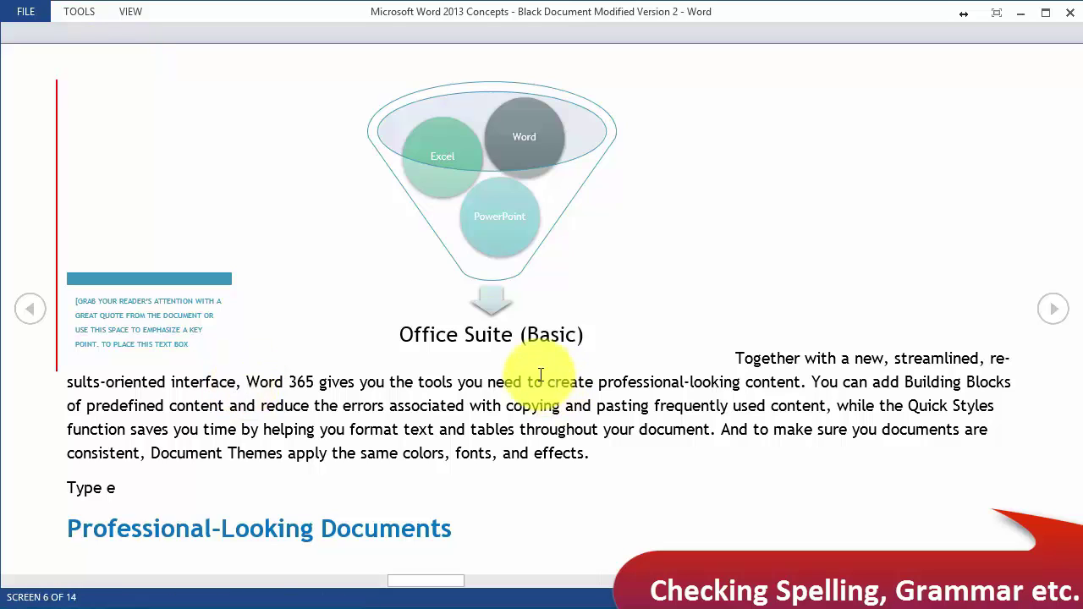